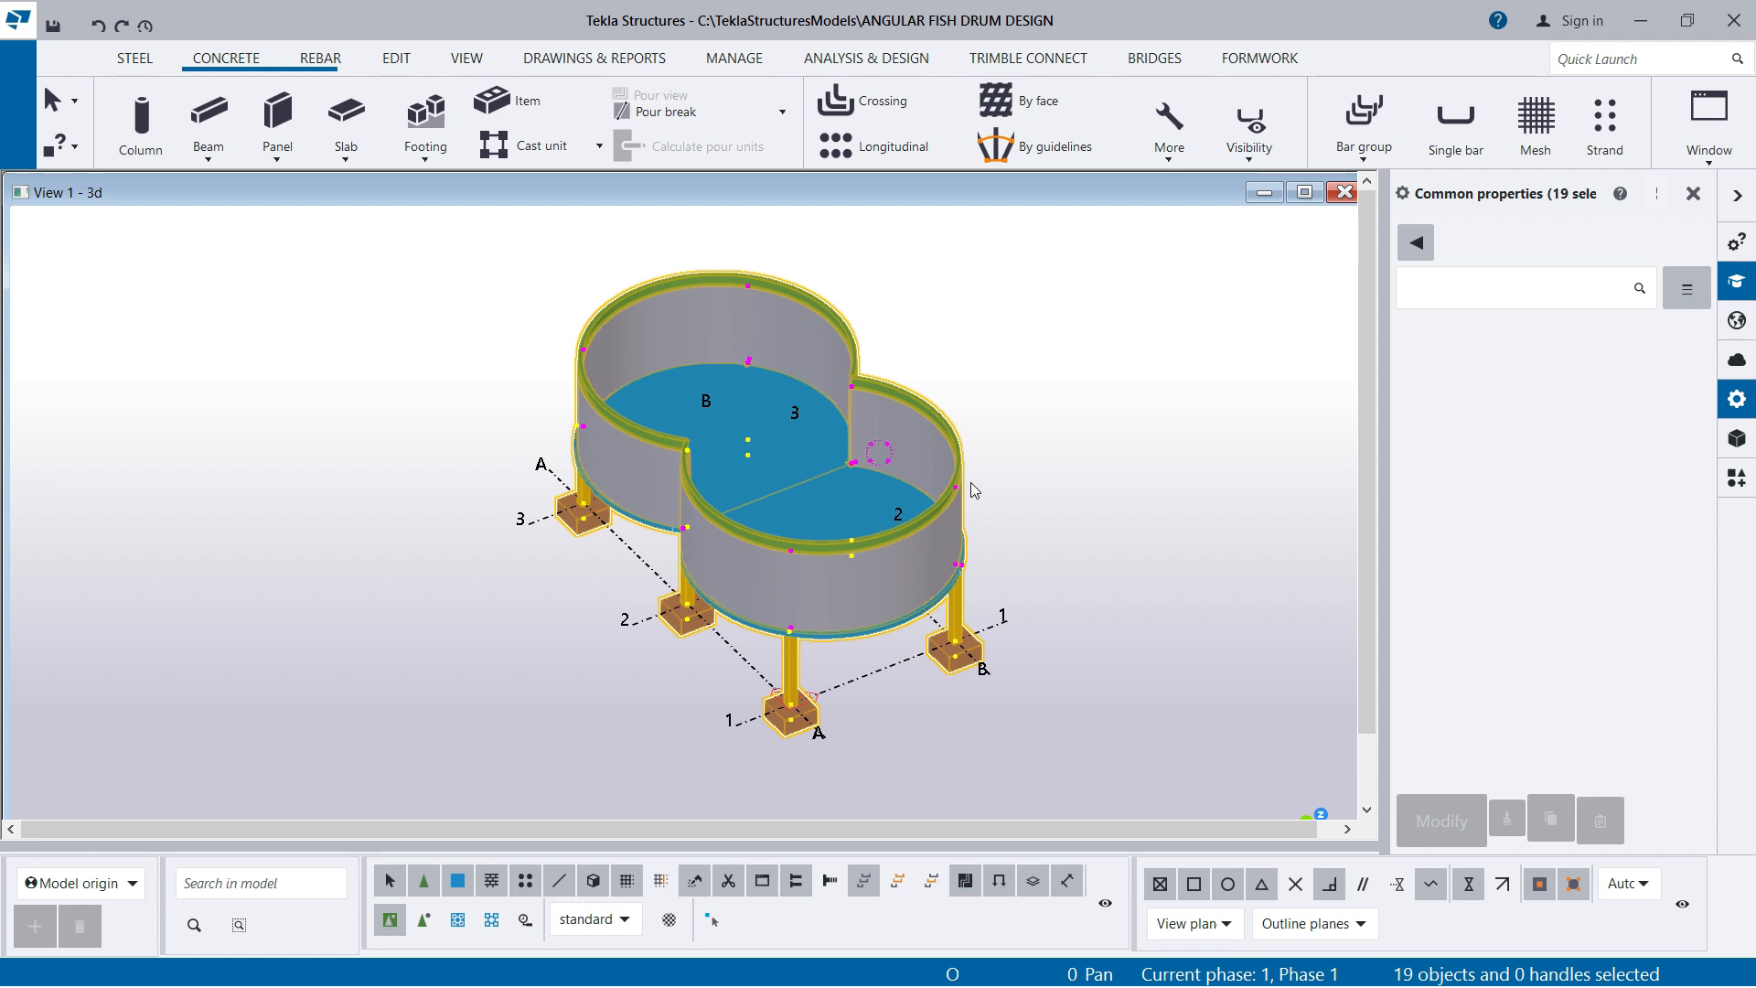
Delete all selected parts of the drum structure, leaving only the grid in the 3D view
right_click(954, 332)
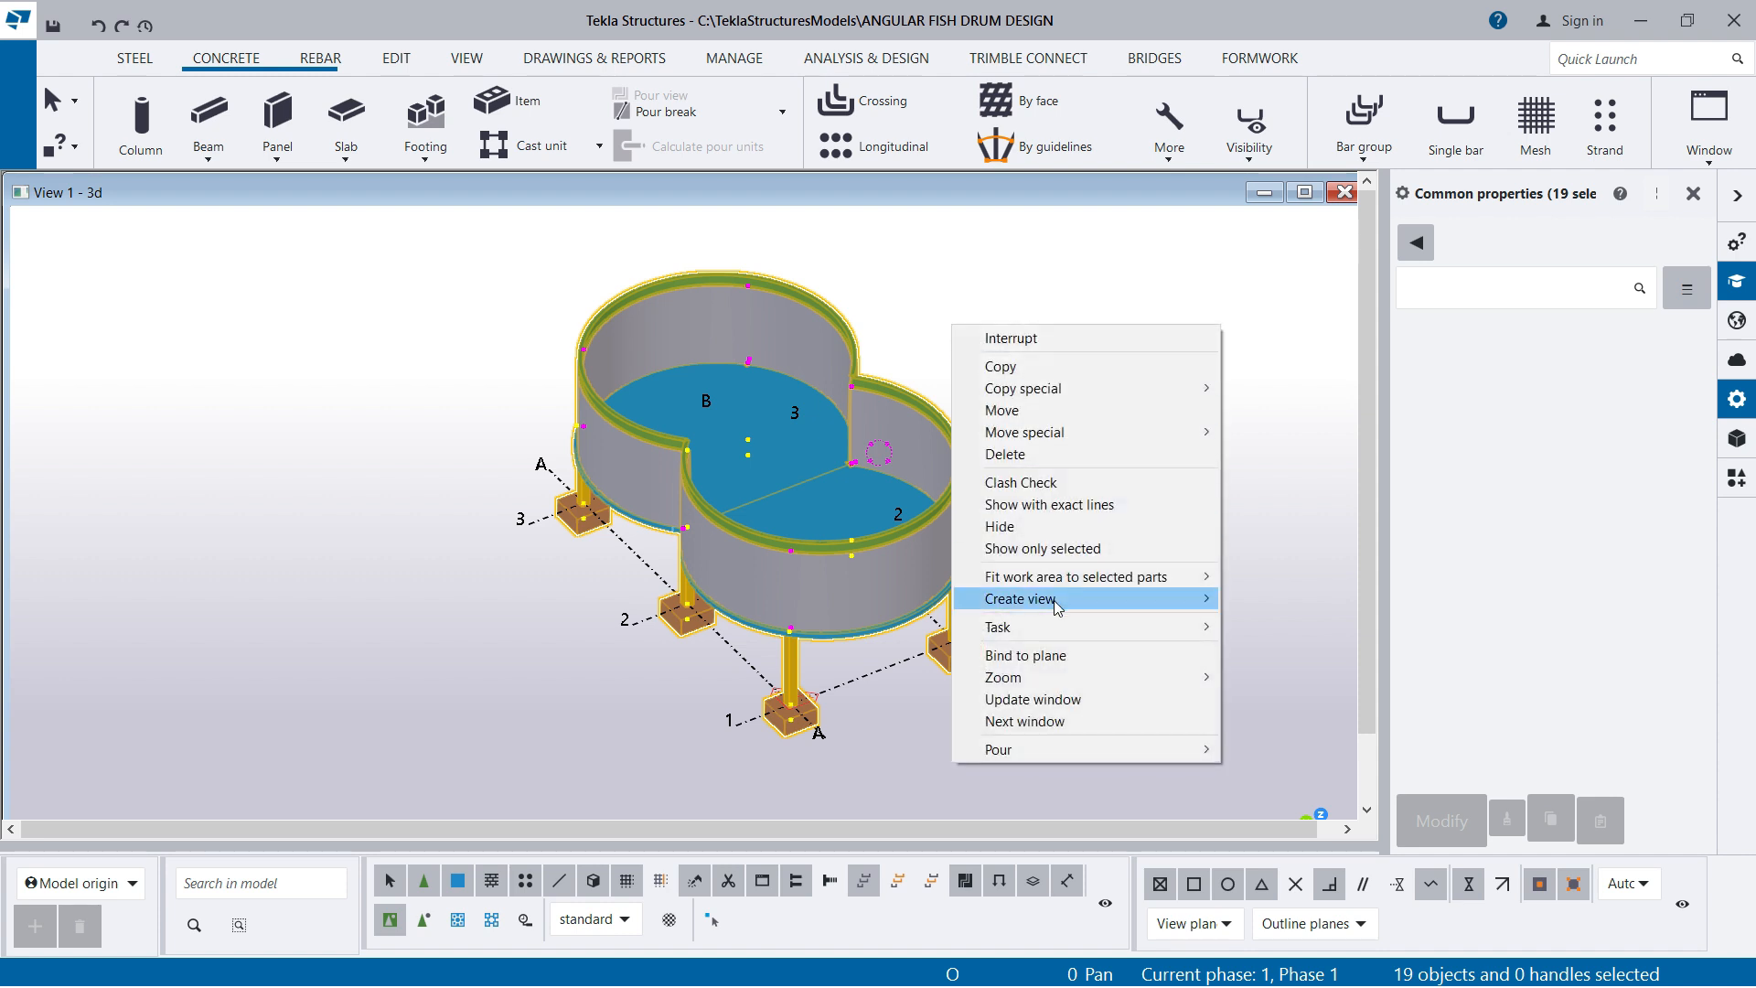
click(1006, 454)
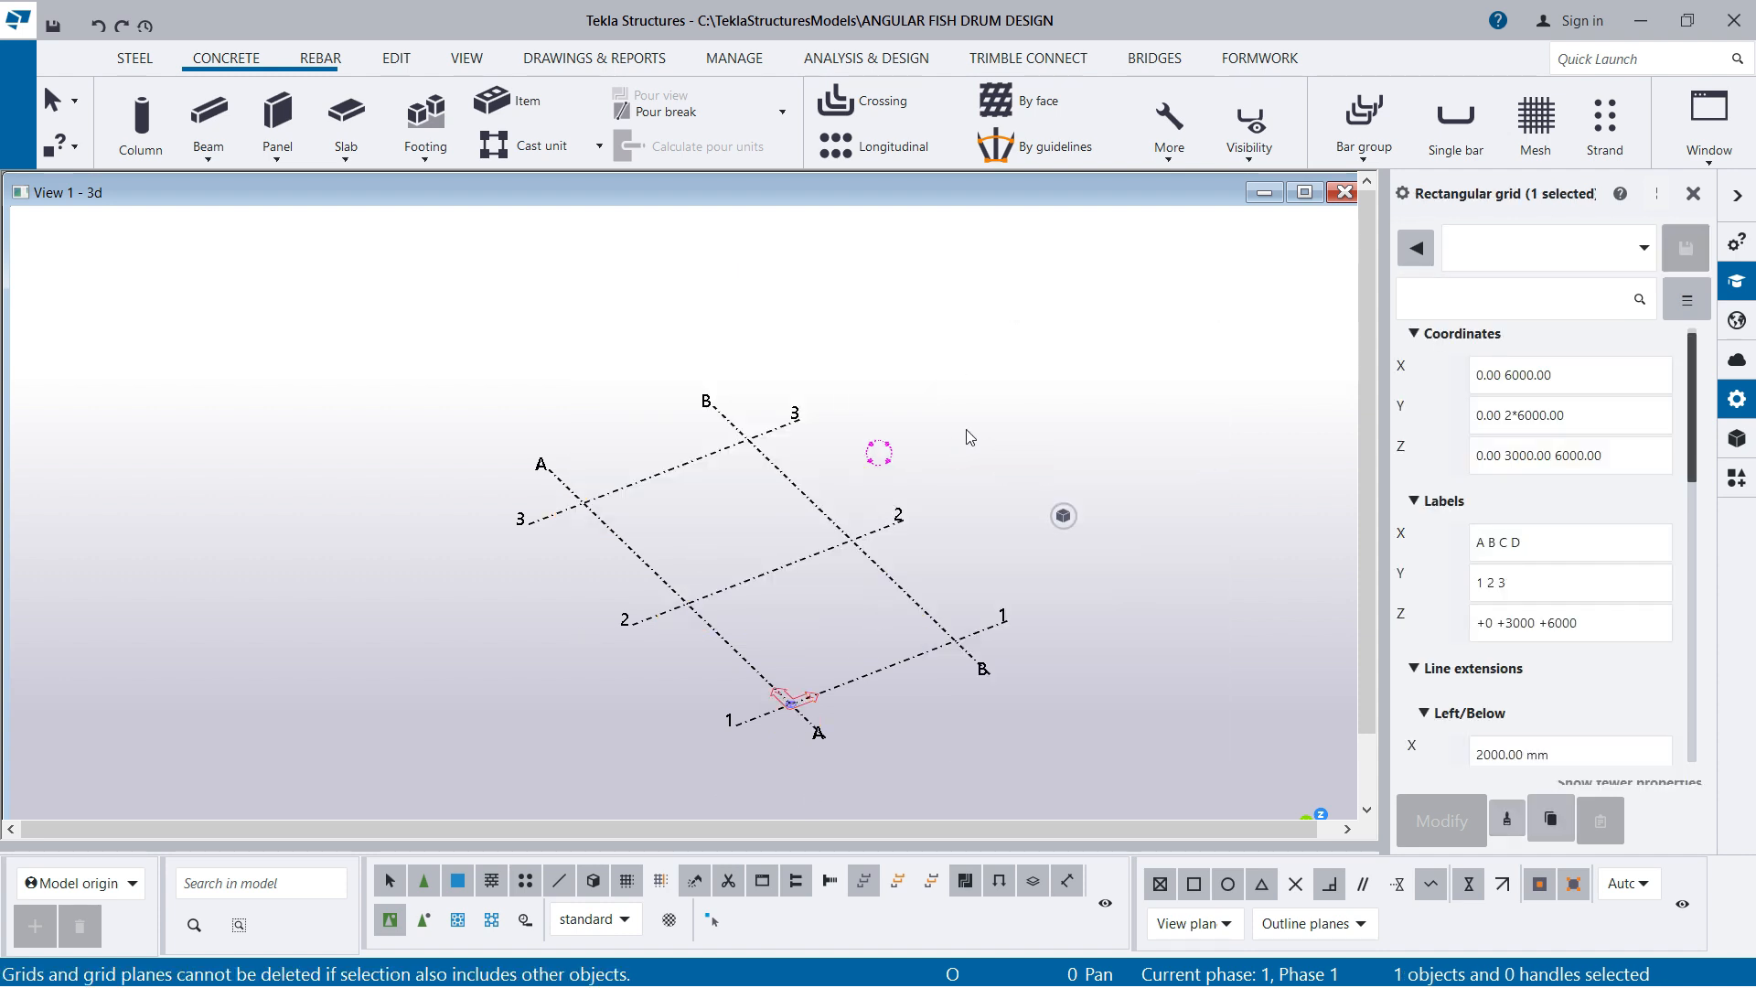
click(966, 430)
scroll(810, 750, up, 1)
scroll(653, 673, up, 2)
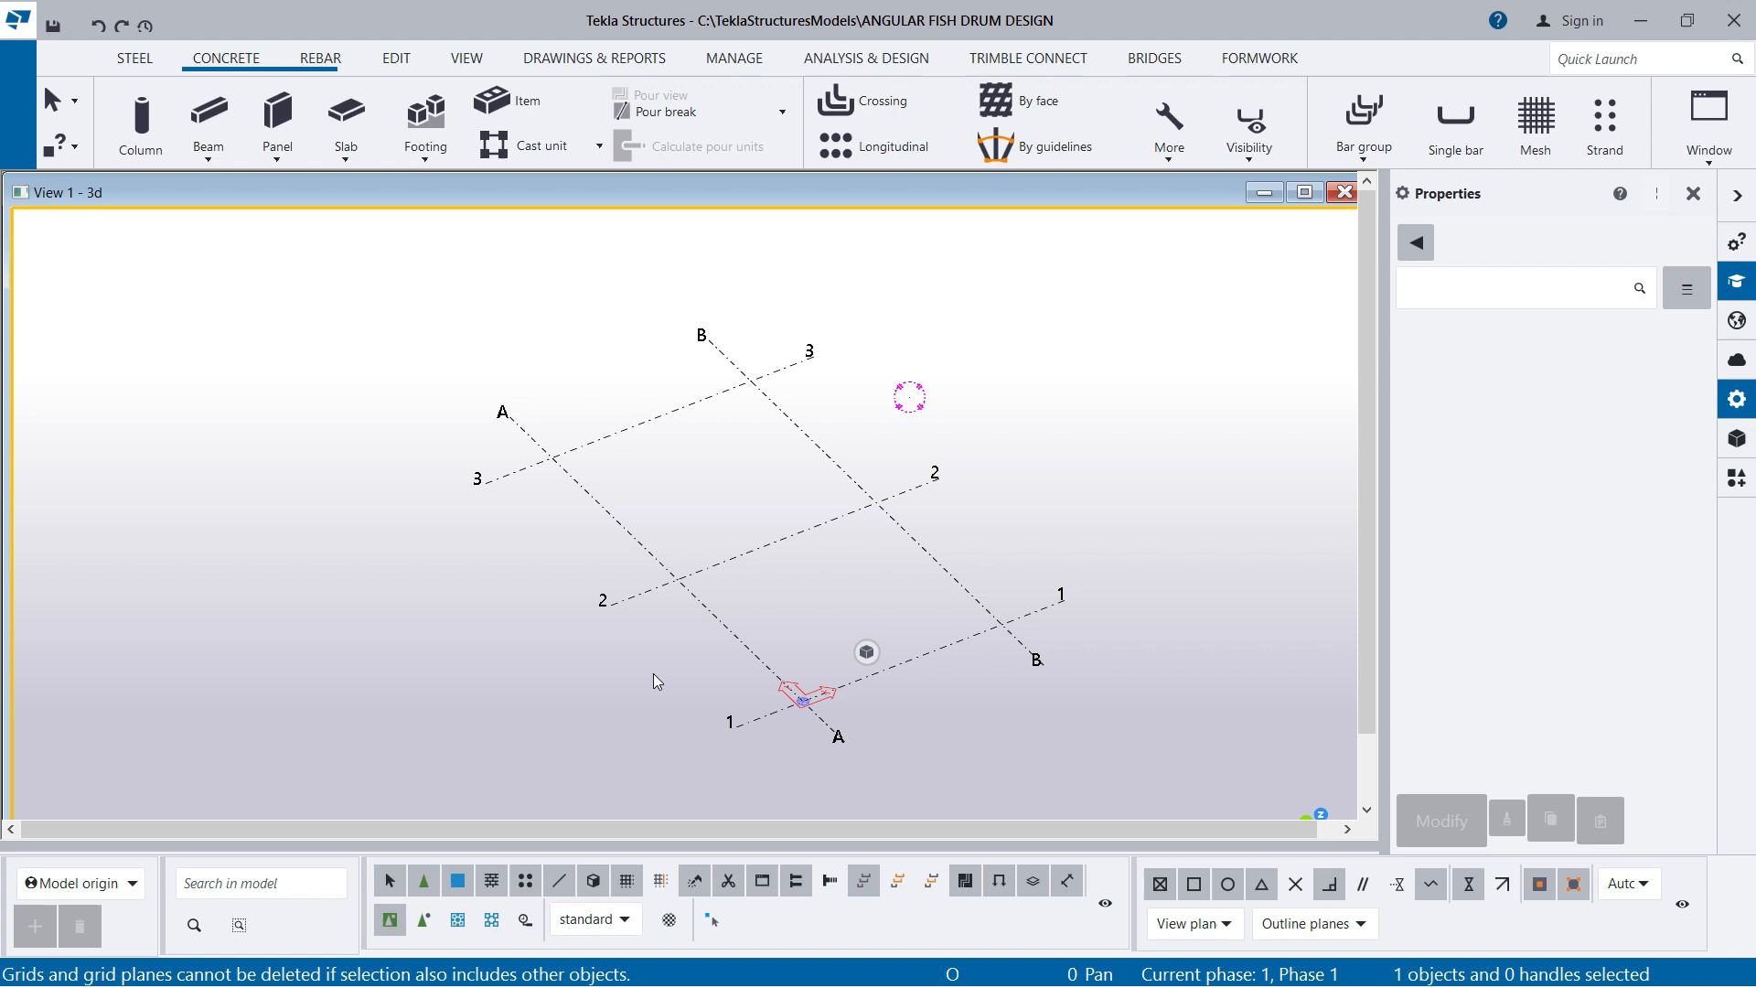
Select the rectangular grid and review its X, Y and Z coordinates and labels
click(596, 422)
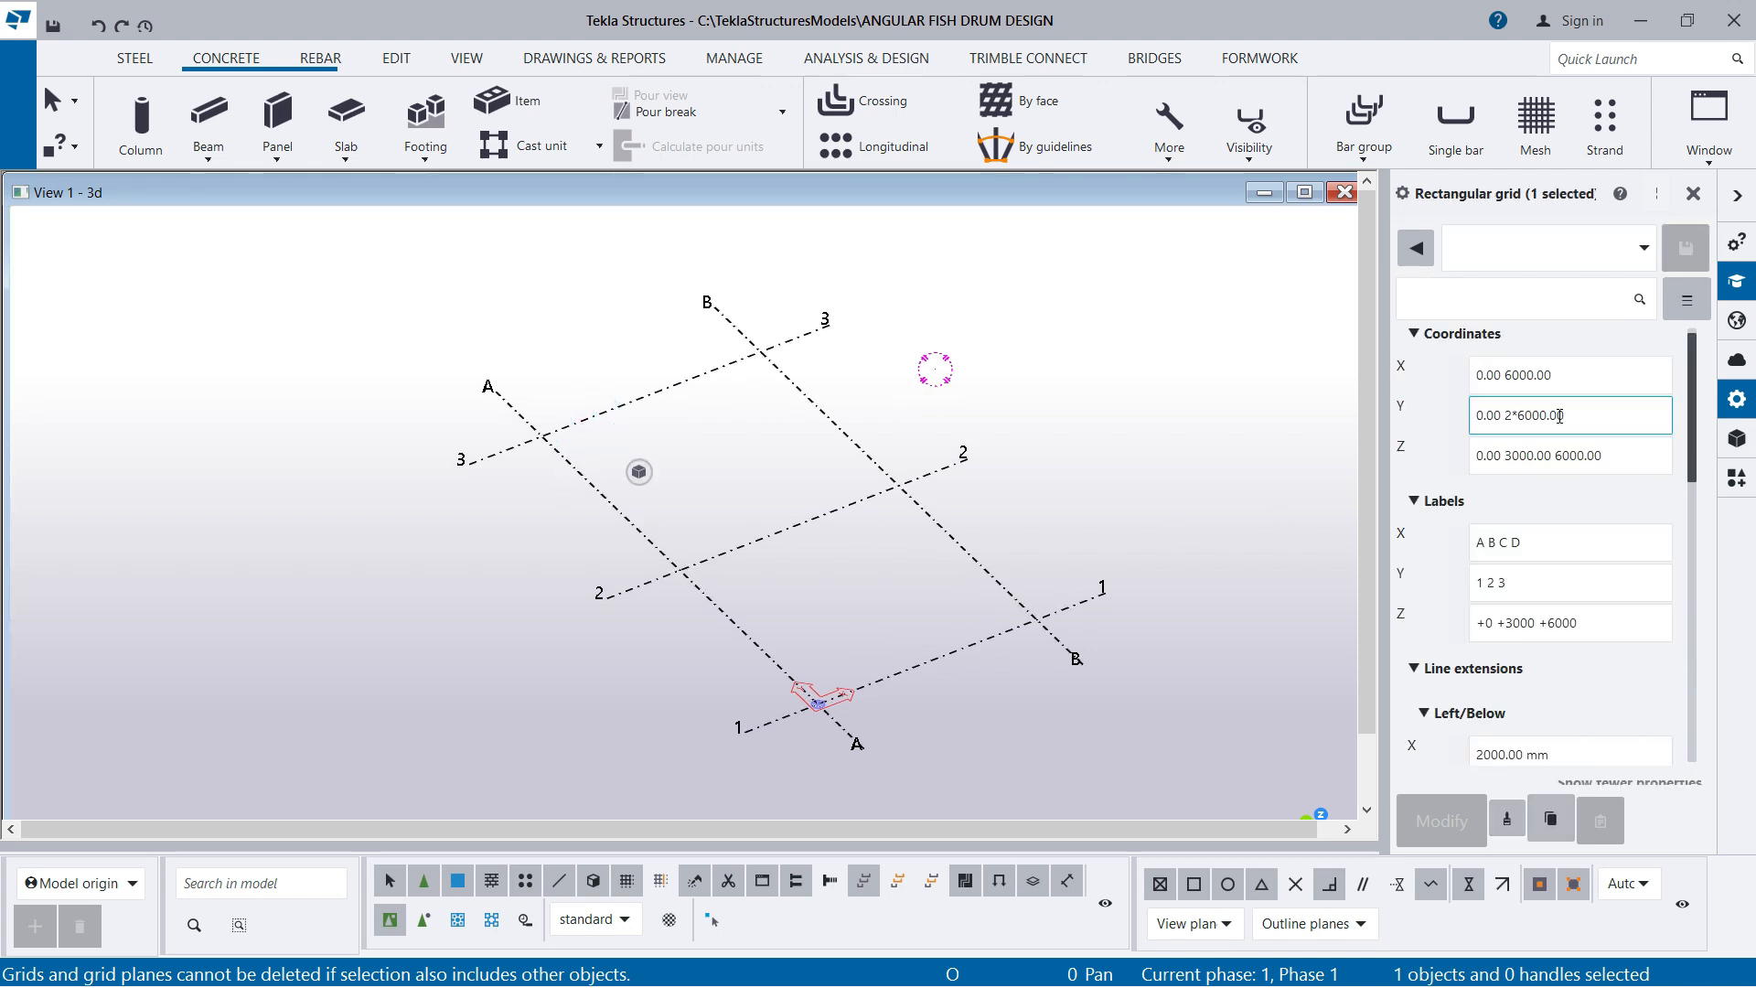
click(1525, 382)
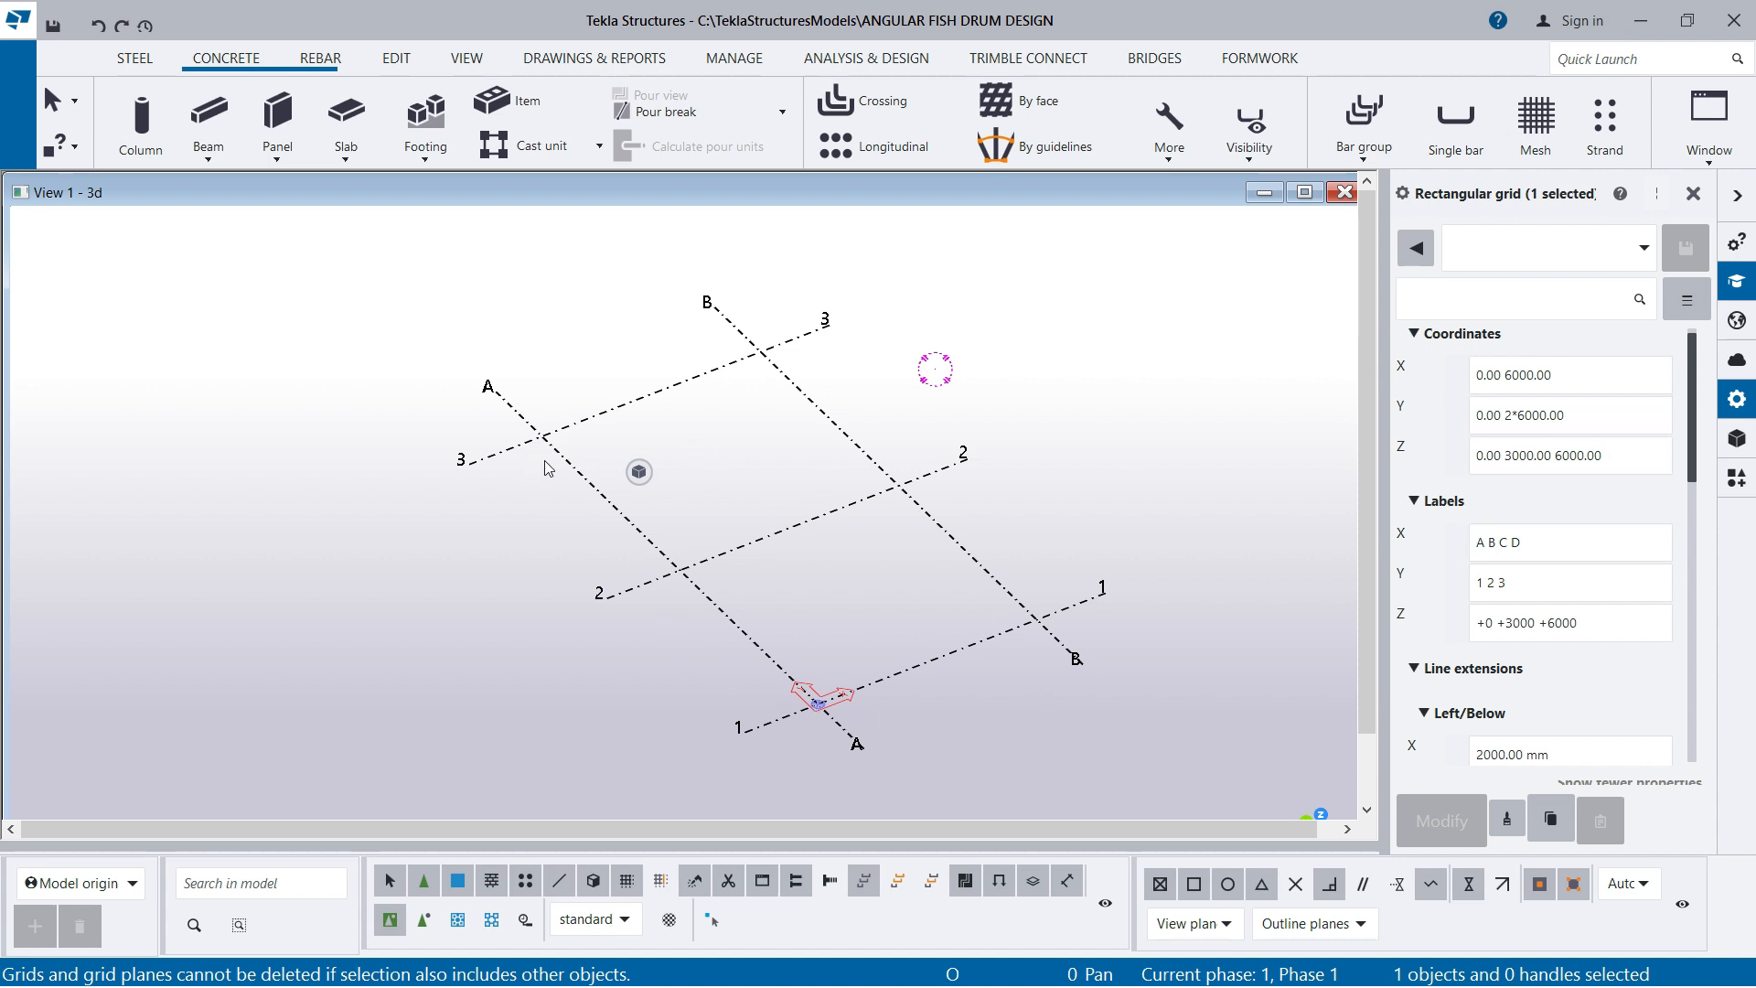
mouse_move(699, 476)
ctrl+middle_down()
mouse_move(733, 537)
mouse_move(954, 660)
ctrl+middle_up()
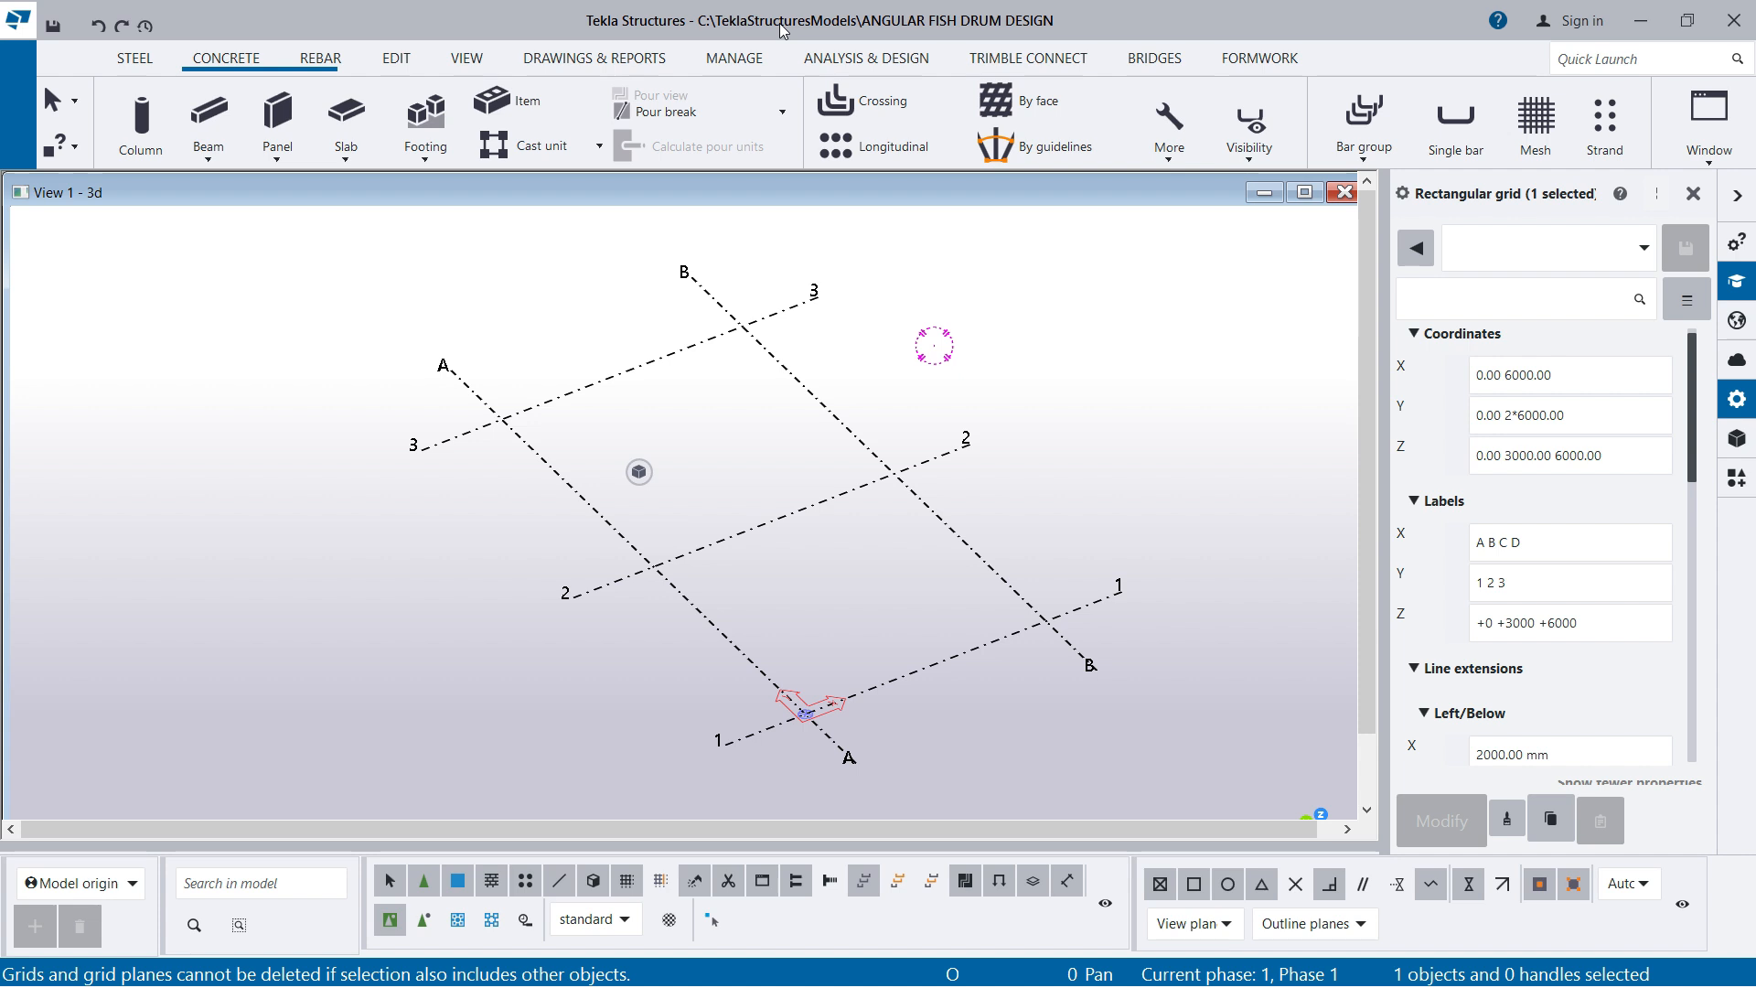
Start a concrete pad footing and set its bottom level to -400 mm
click(427, 161)
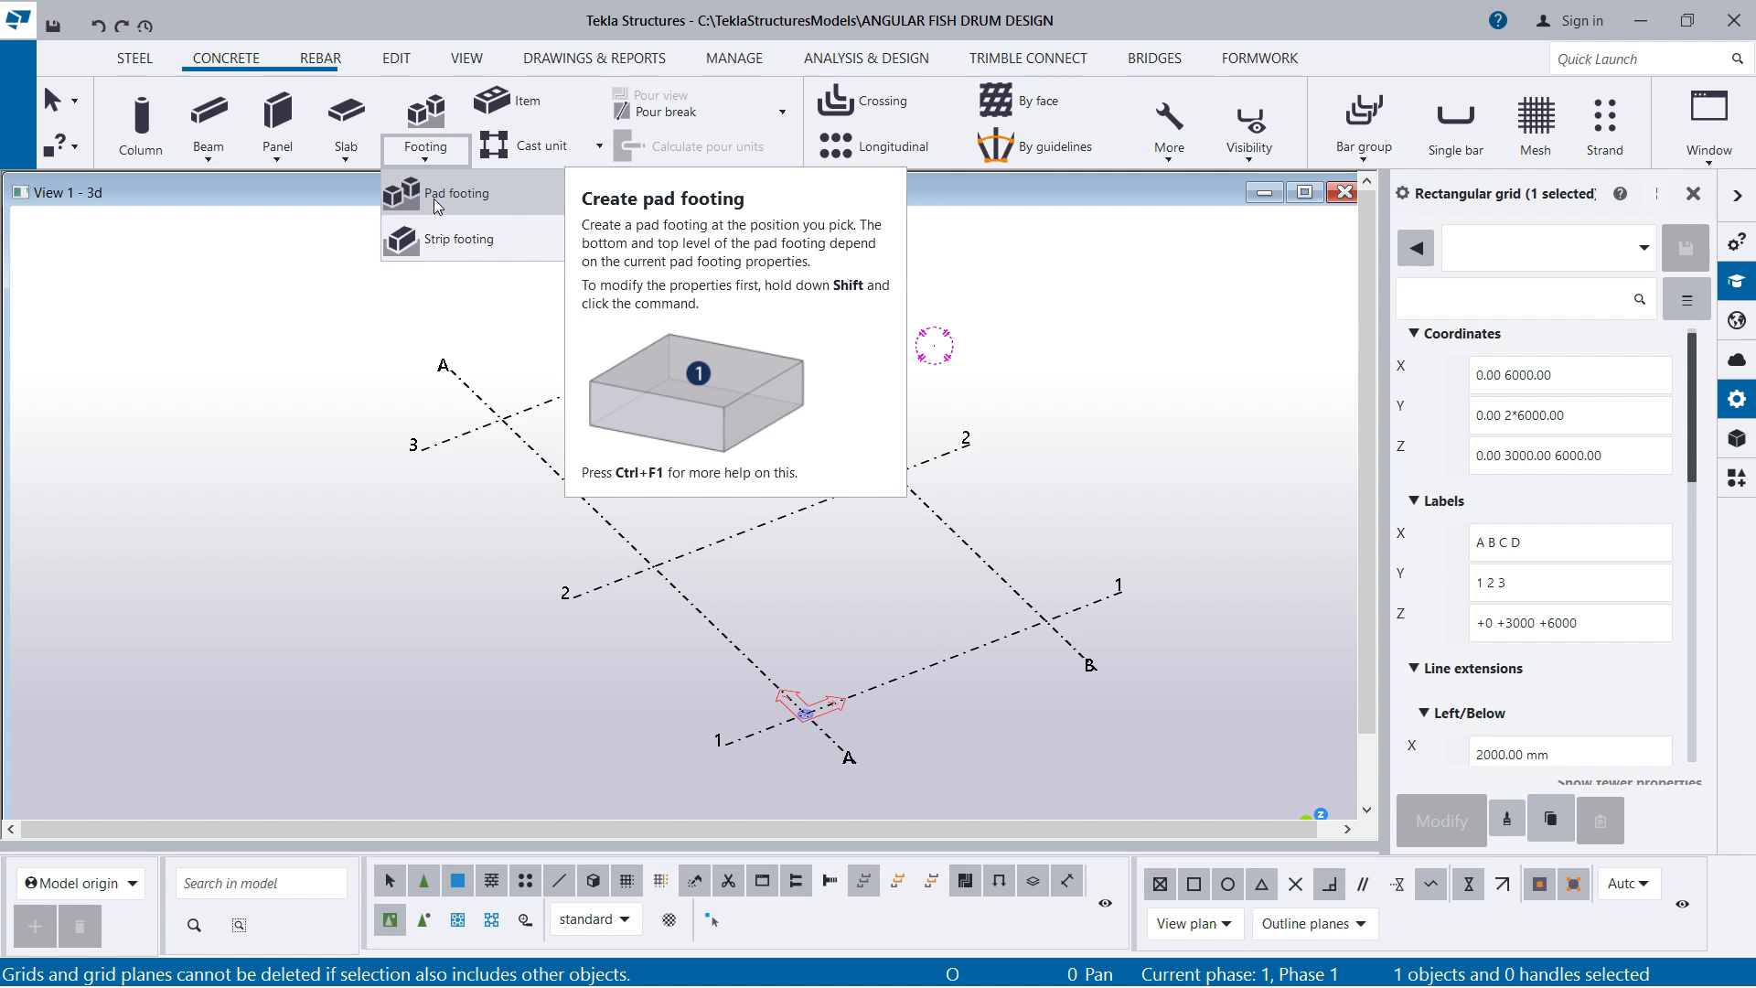
click(438, 203)
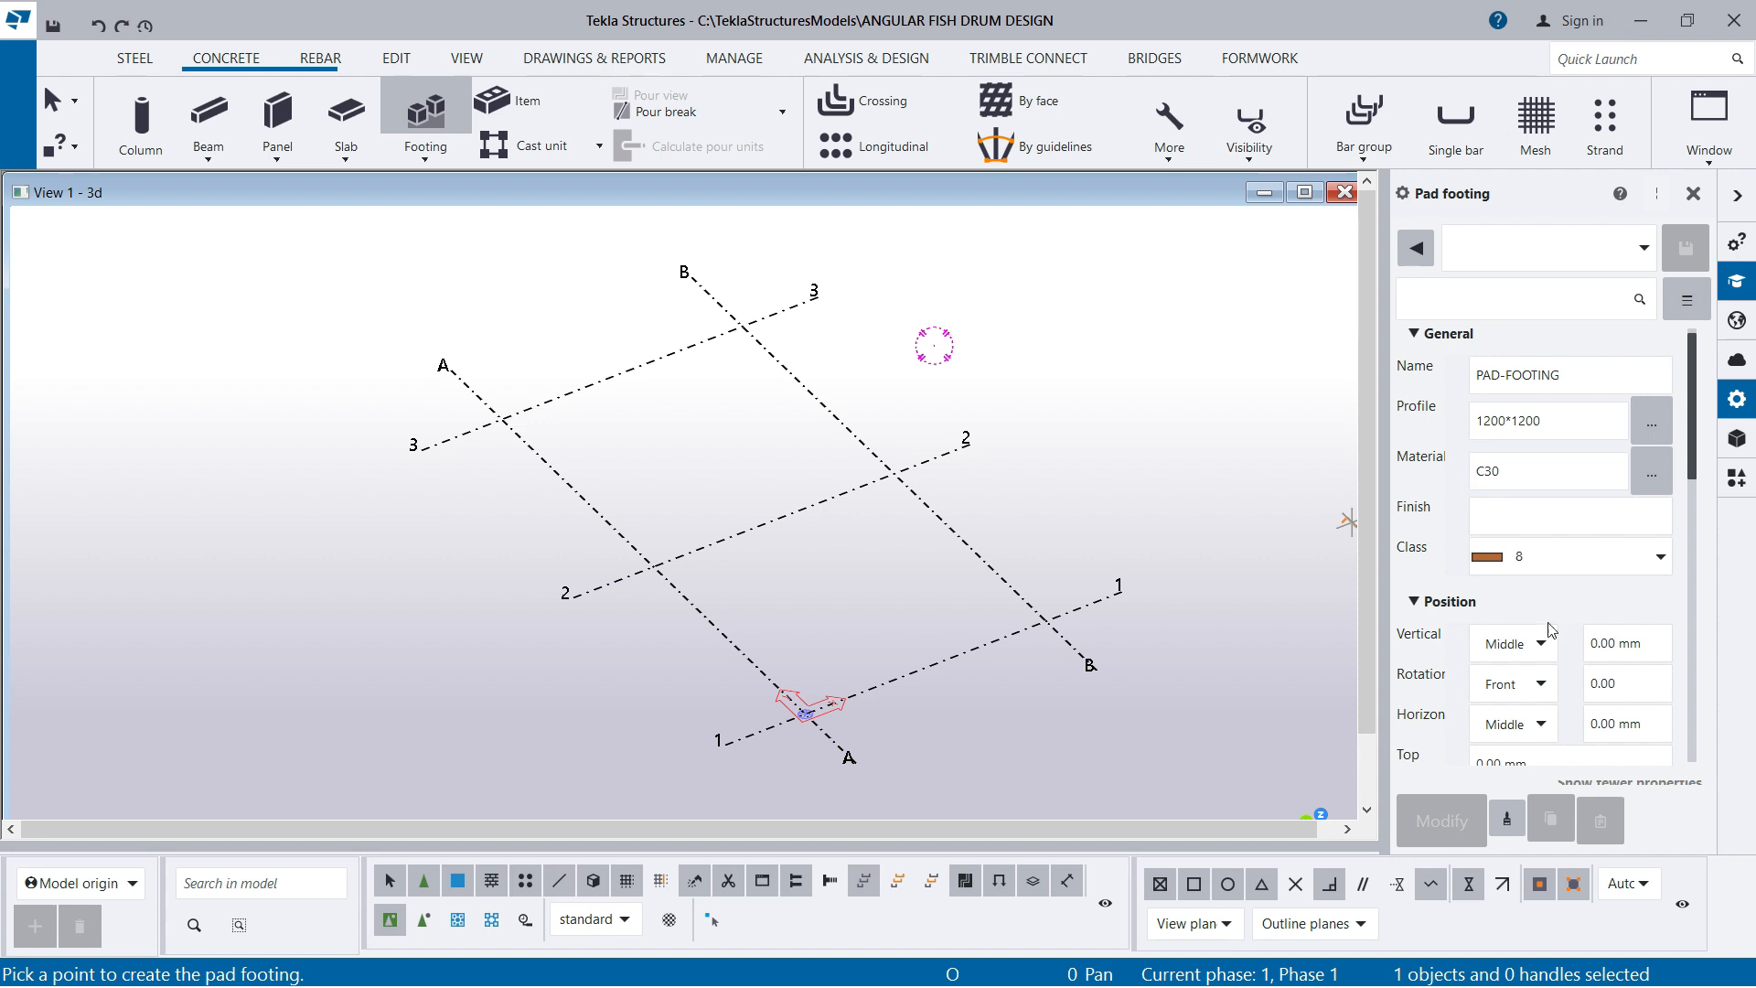
scroll(1526, 648, down, 2)
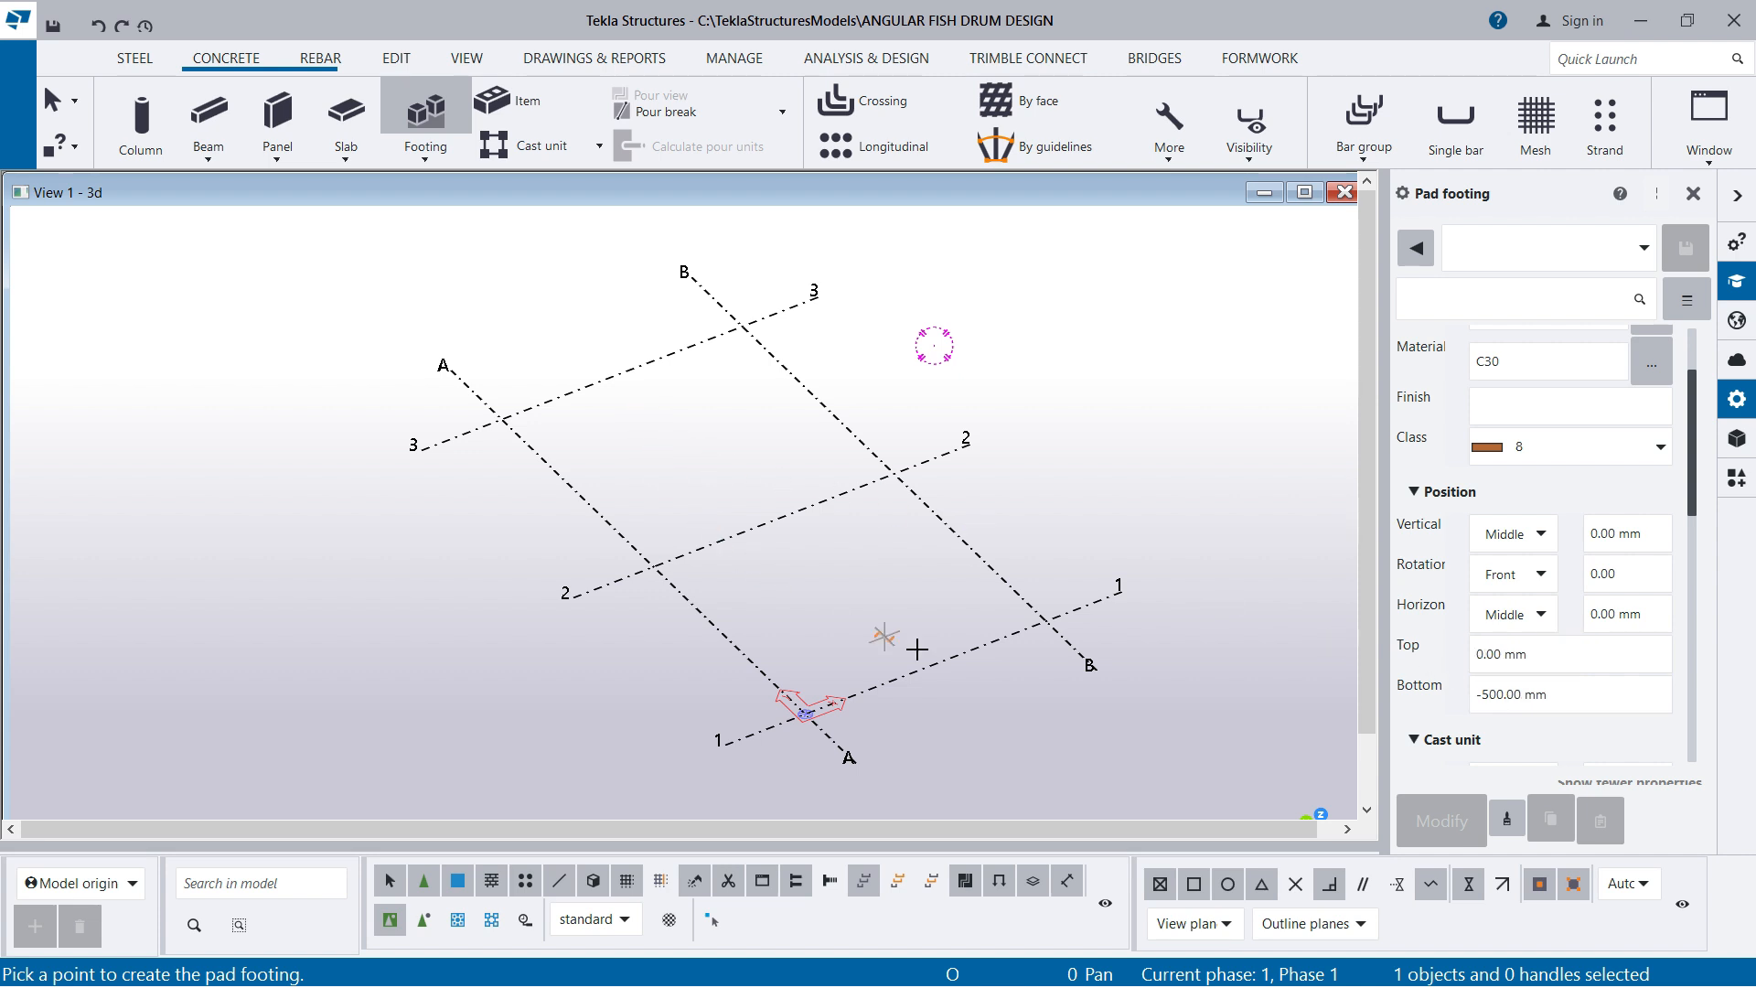
scroll(1464, 611, up, 3)
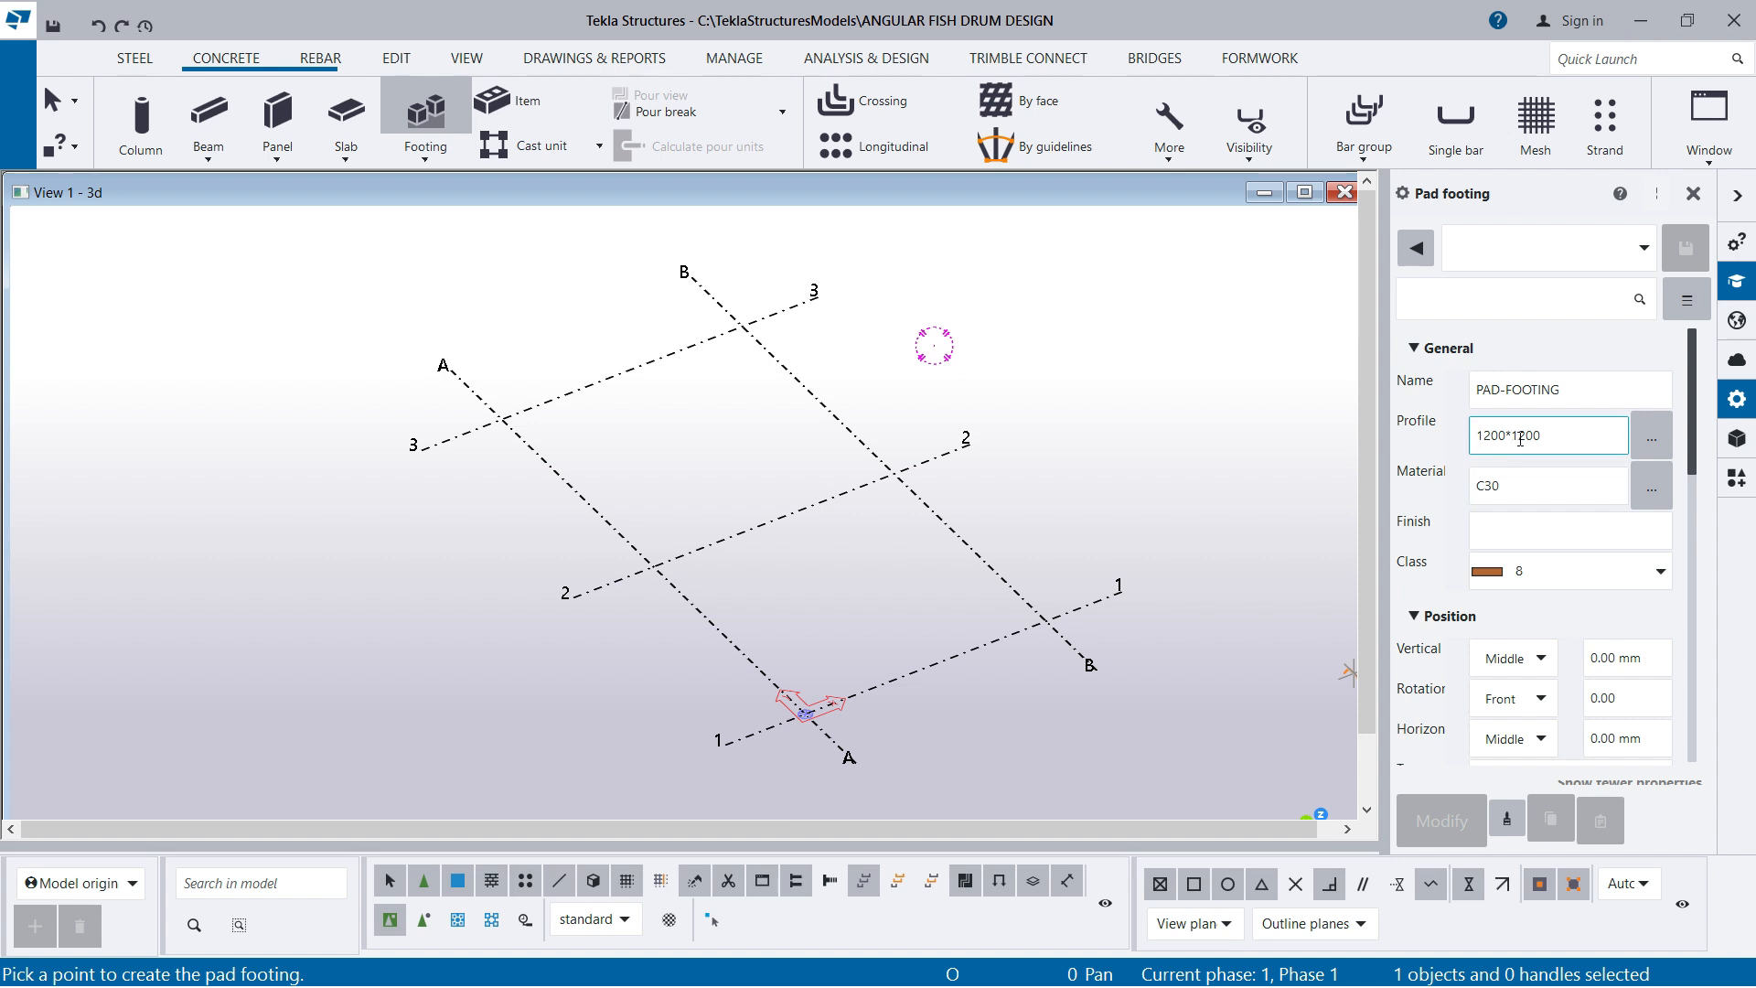
scroll(1493, 704, down, 3)
click(1486, 711)
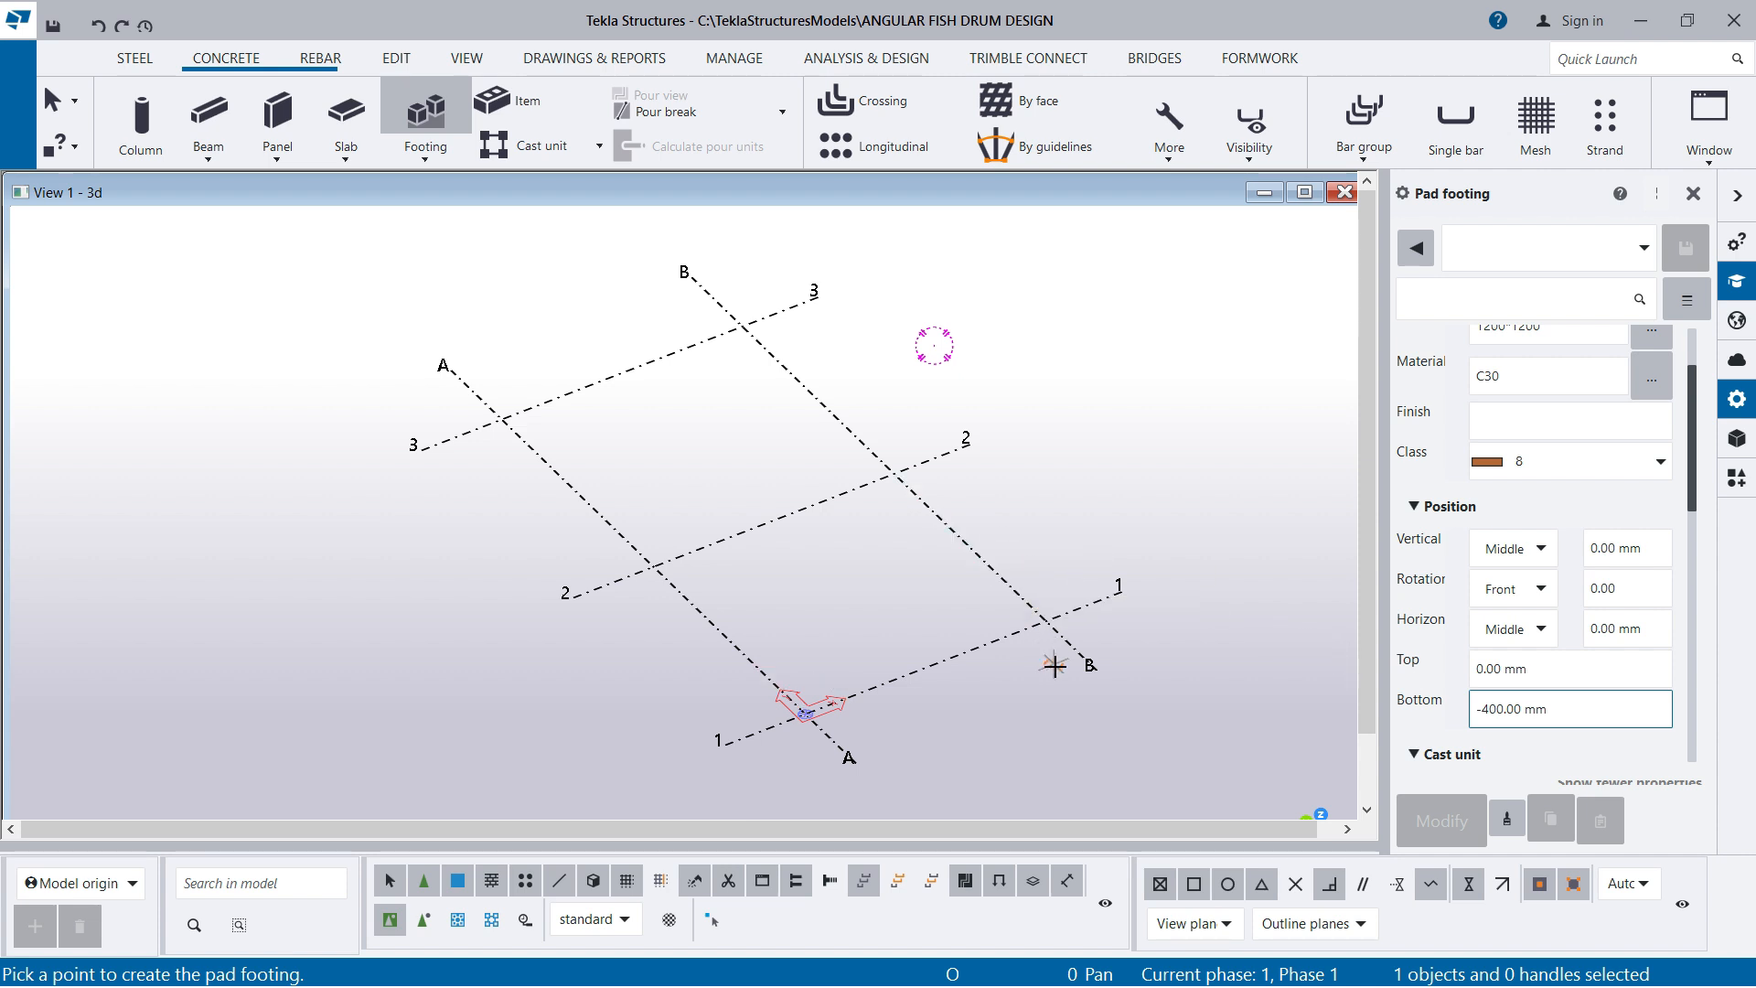
Place pad footings at grid intersections A3, B3, A2 and B2, and end the command
click(496, 418)
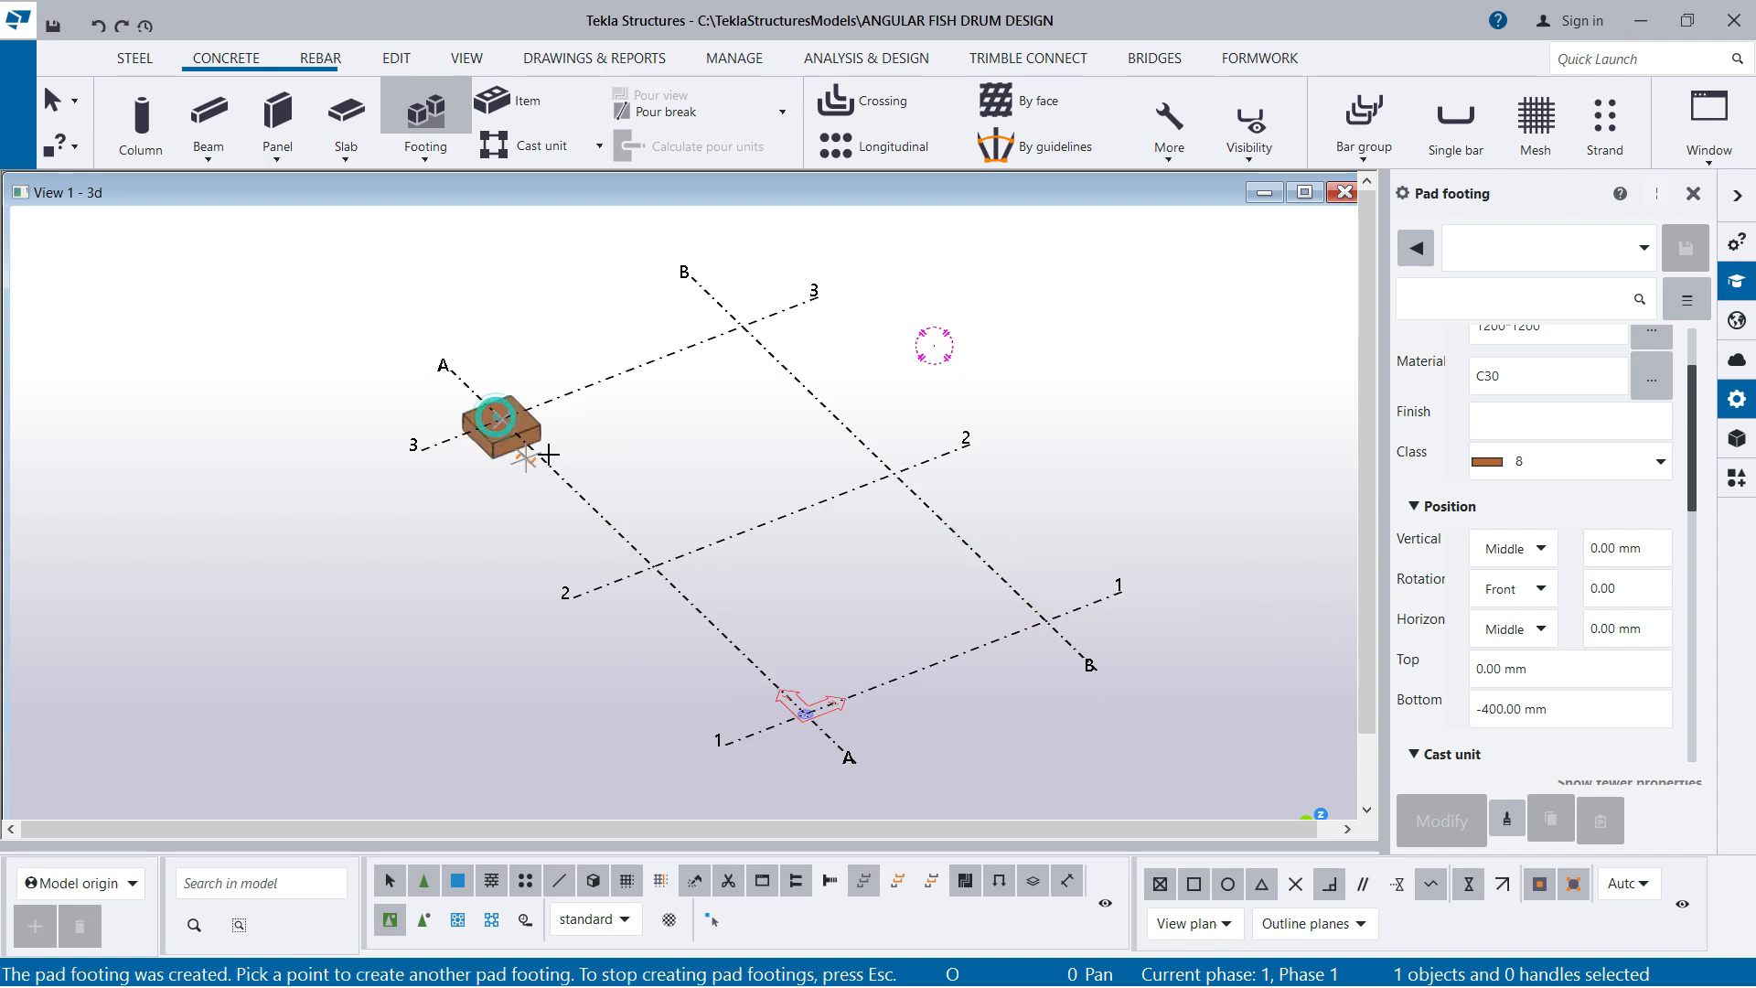
click(744, 327)
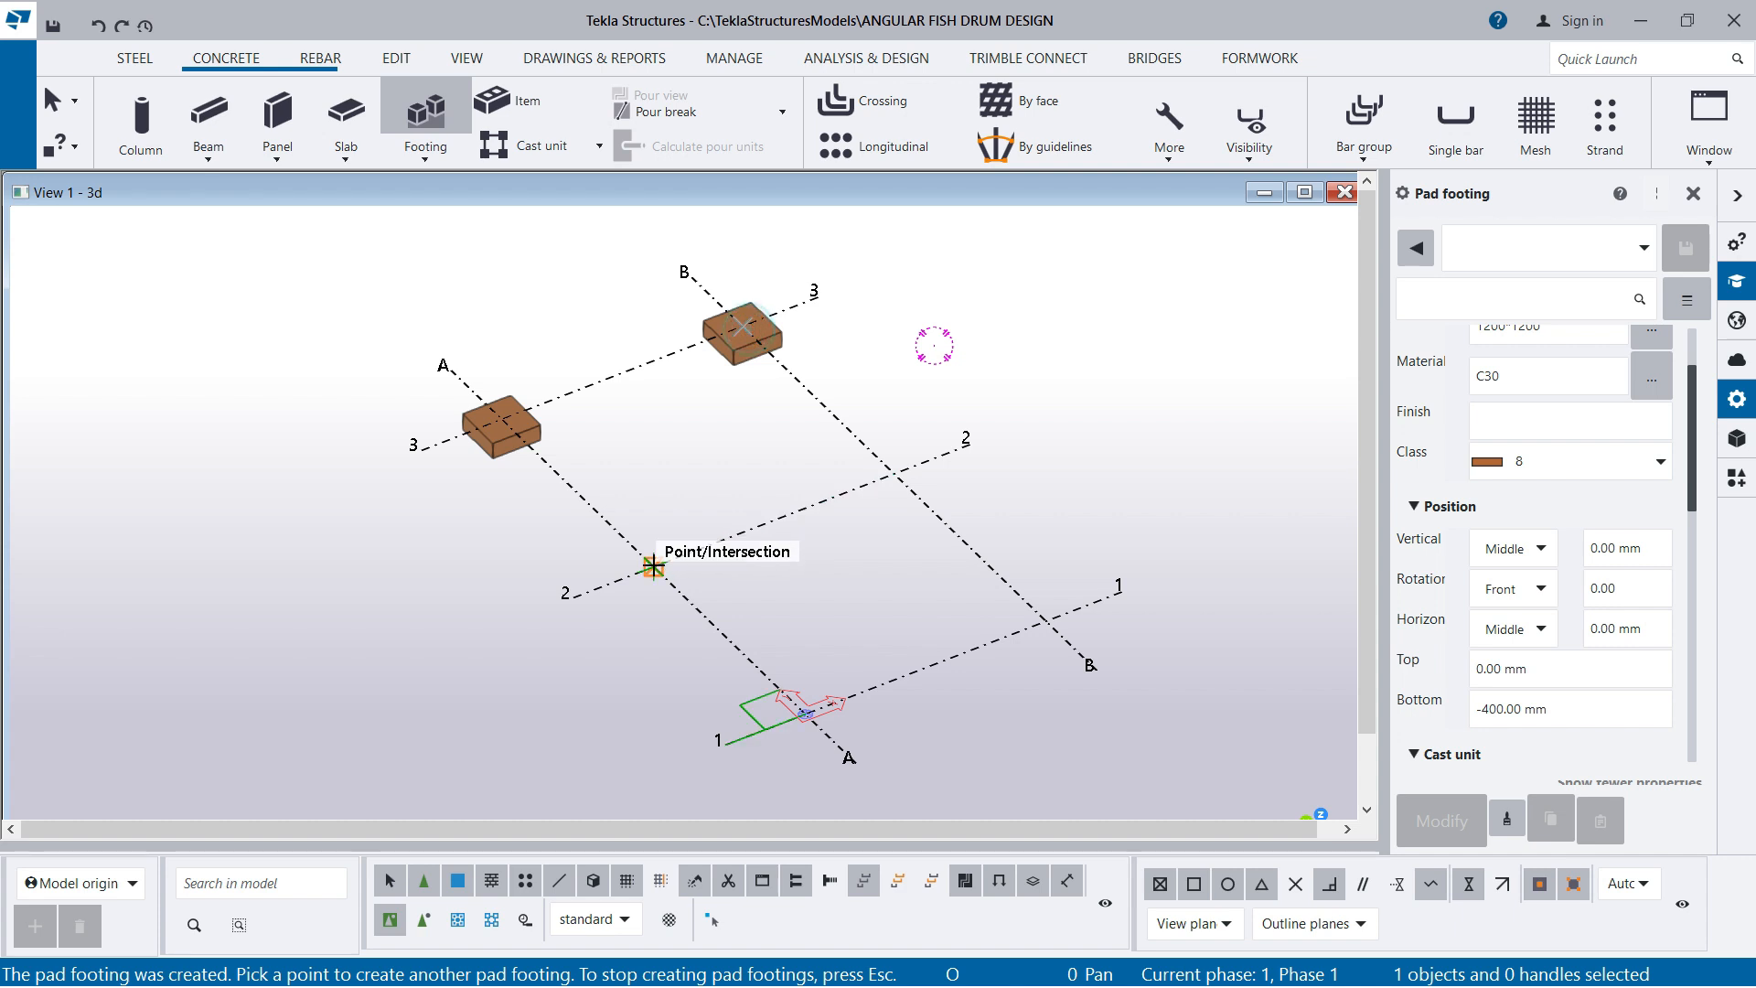
click(653, 567)
click(895, 473)
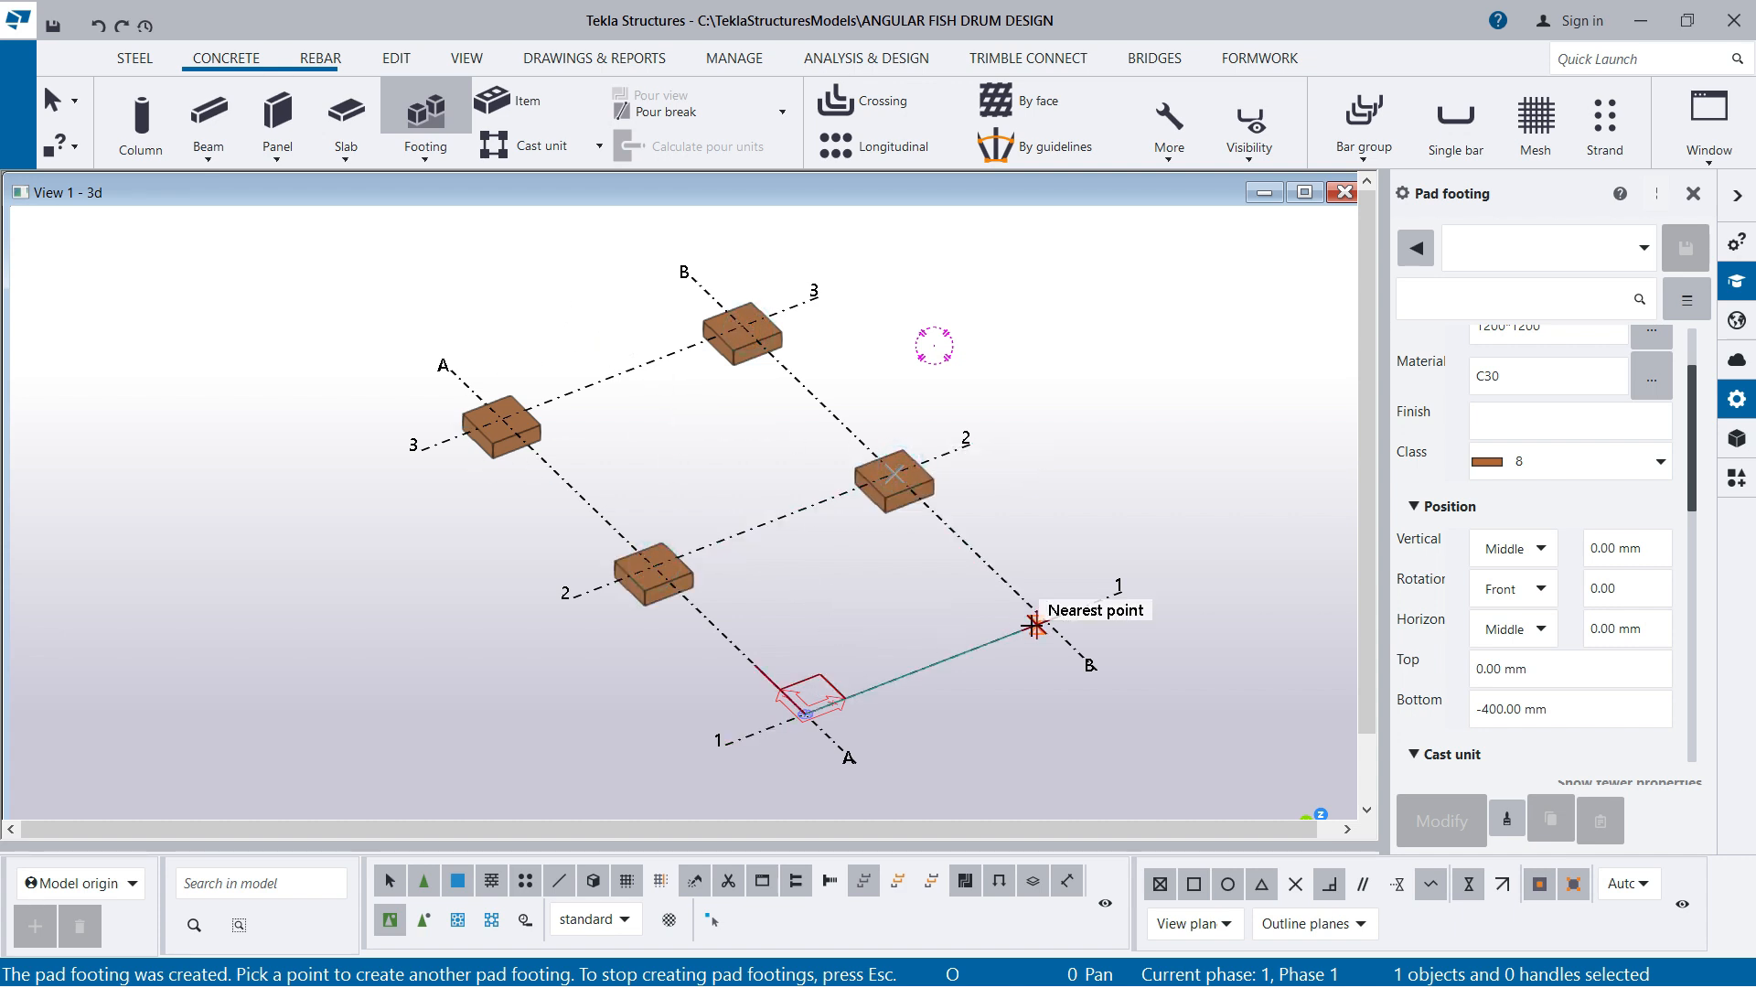
right_click(1038, 273)
click(1114, 289)
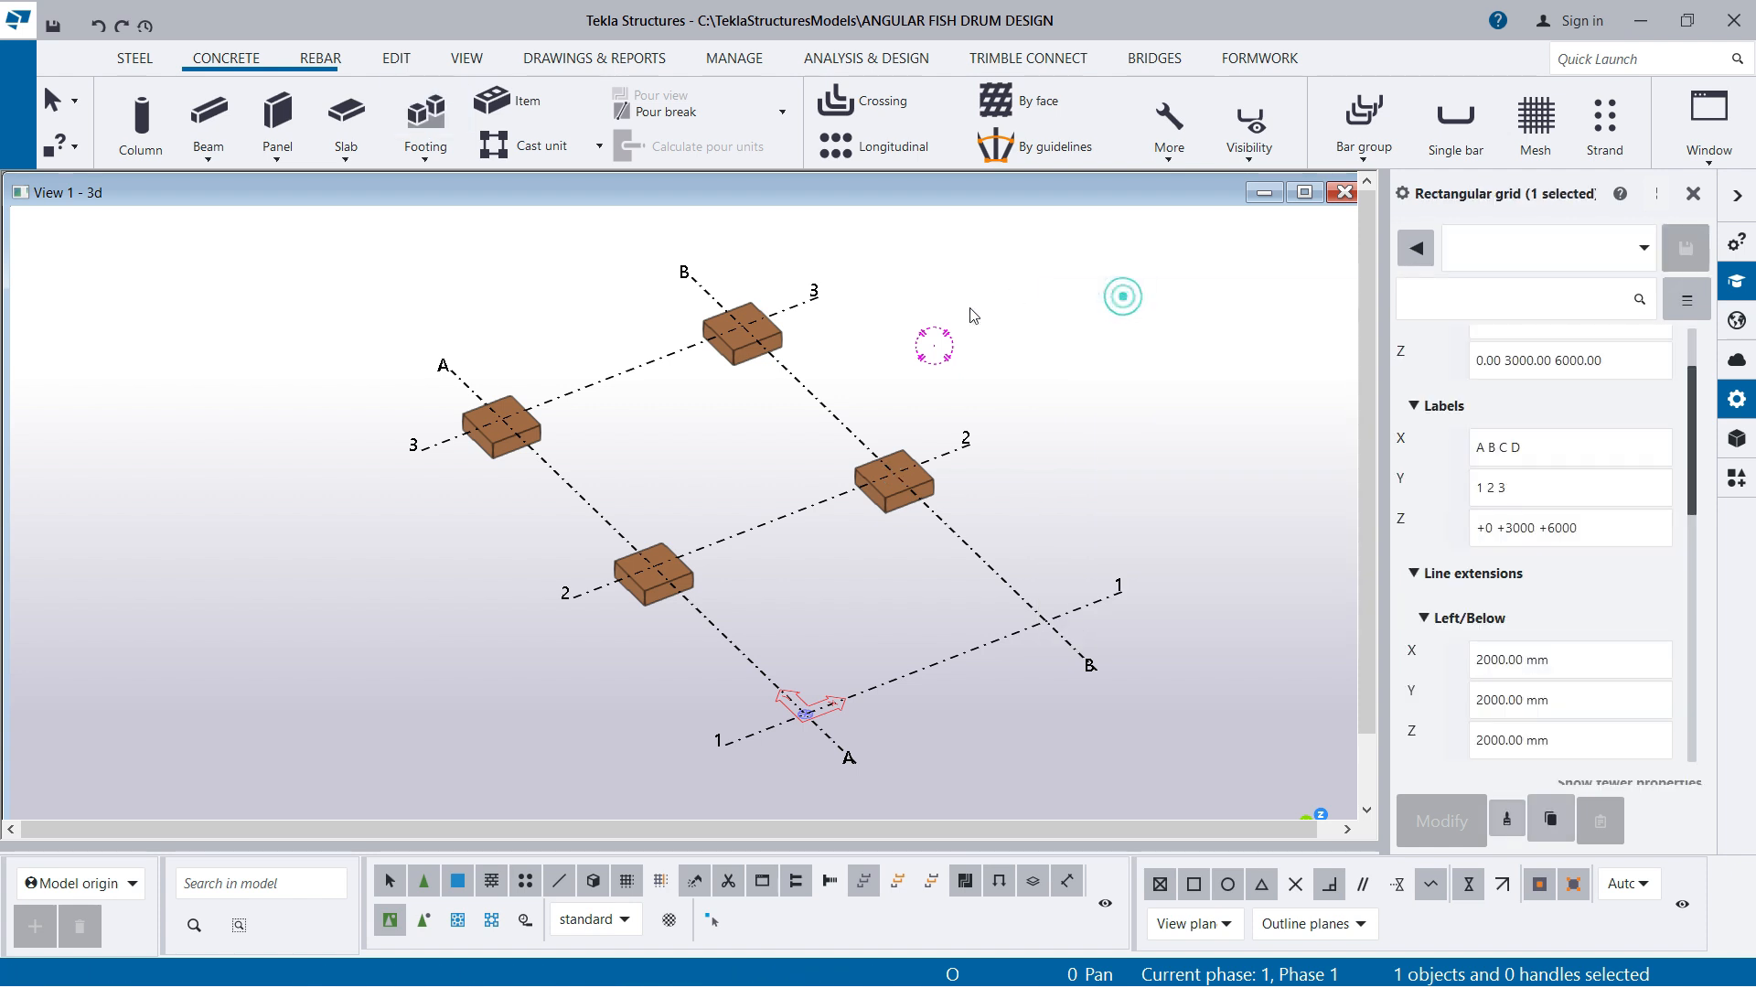
Start a concrete column and set its class to 7
scroll(849, 438, up, 3)
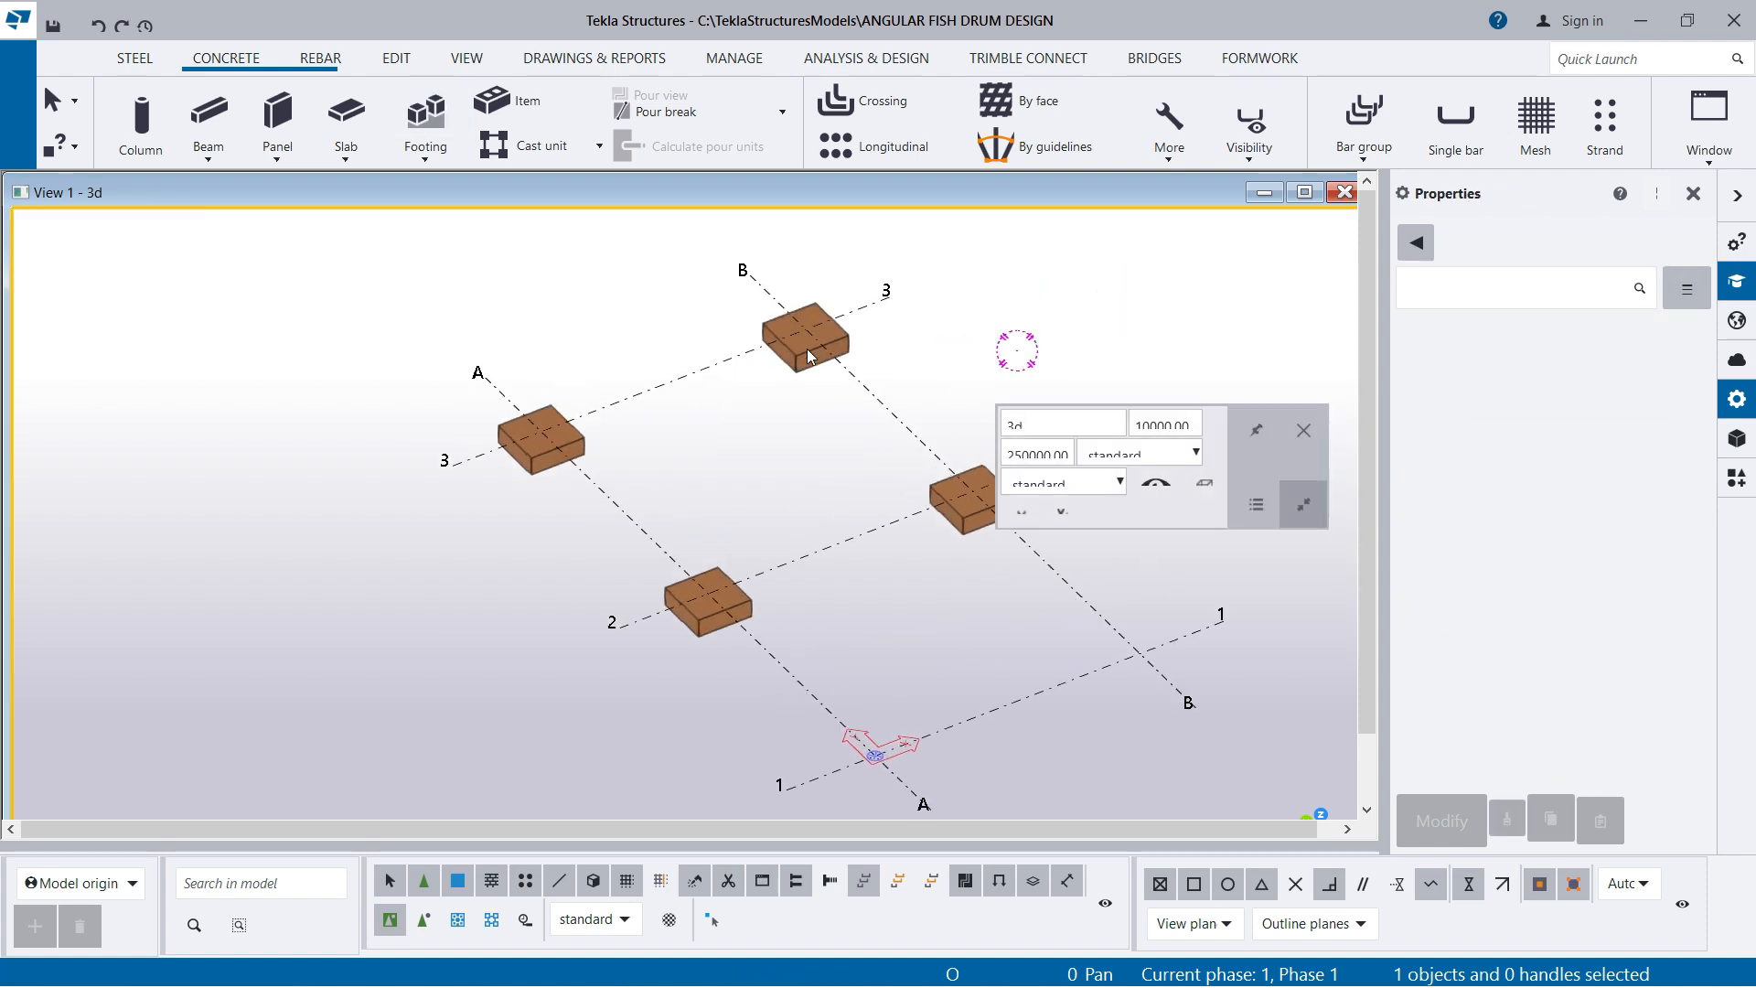
scroll(799, 441, down, 3)
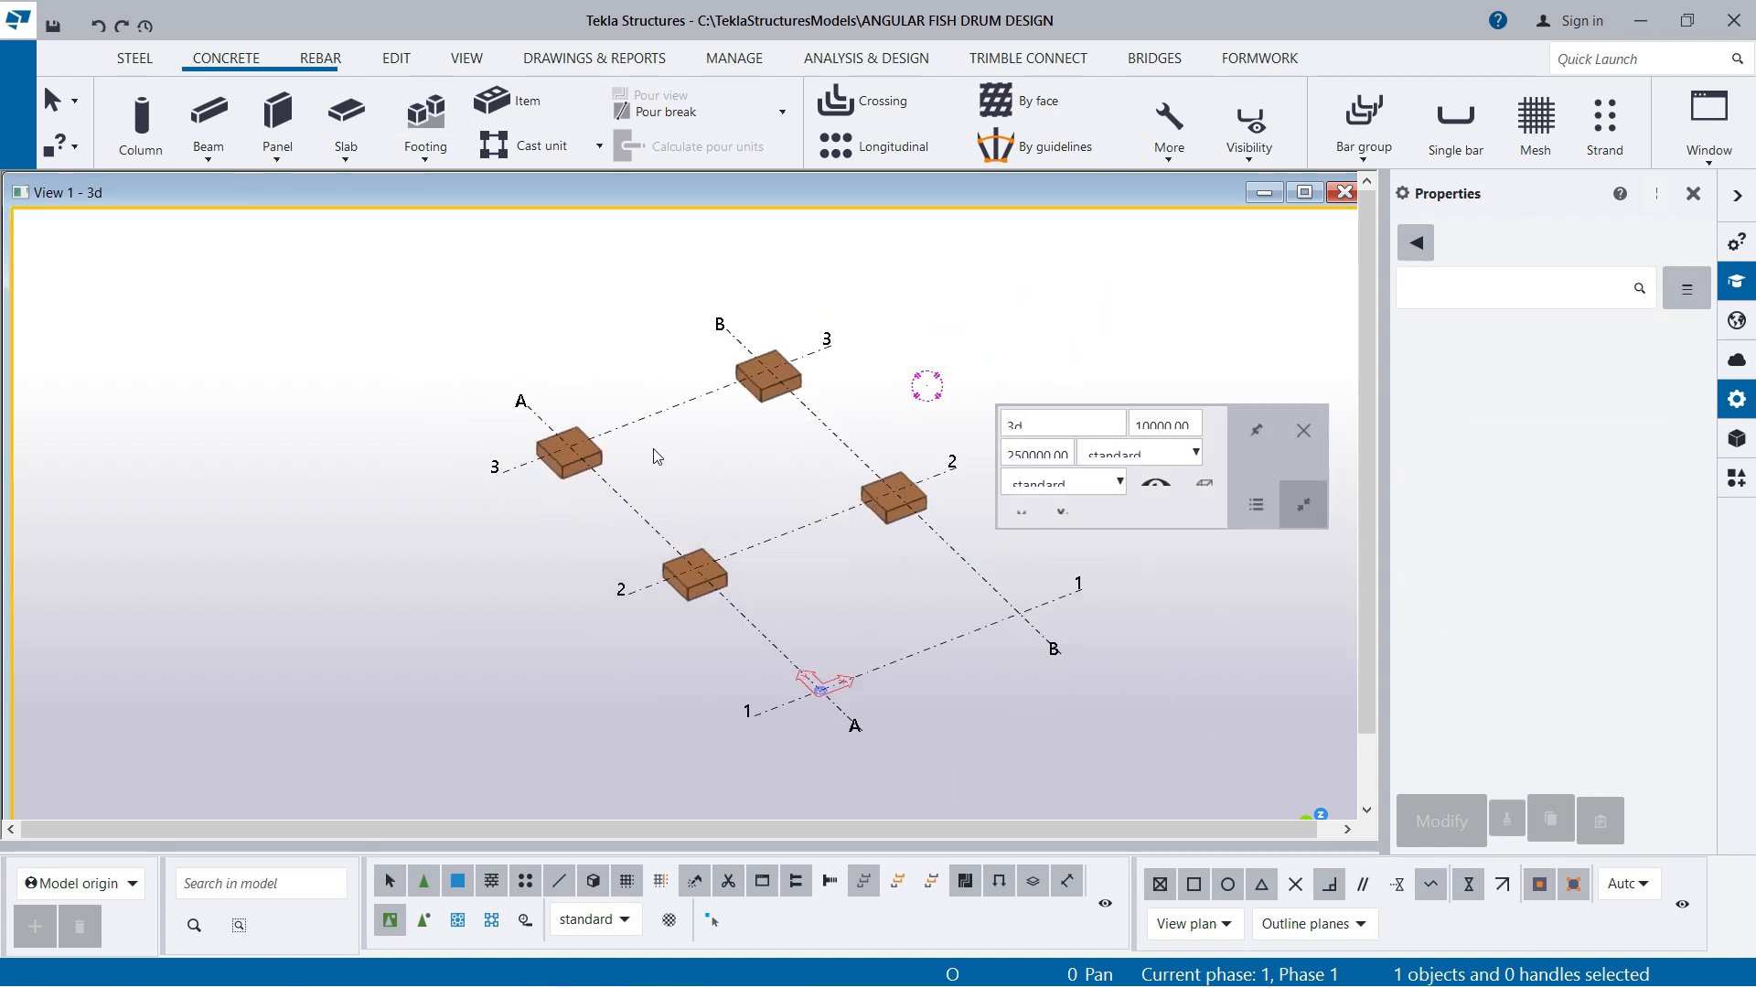
click(142, 119)
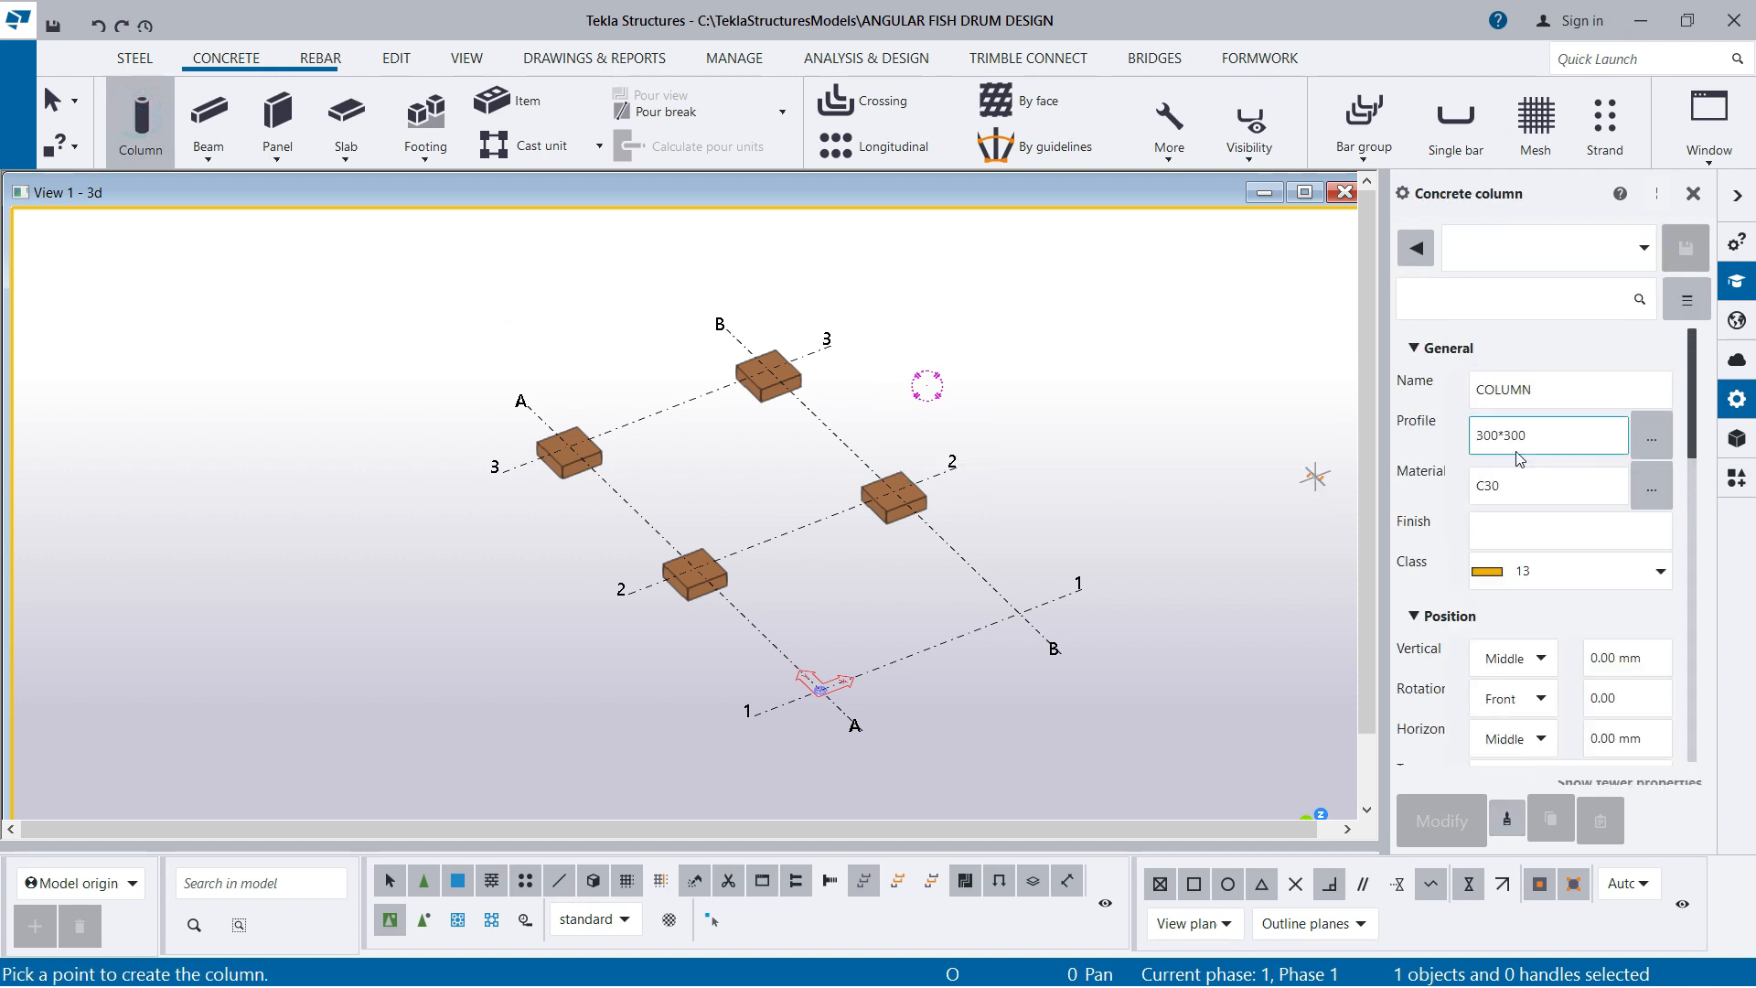
click(1546, 393)
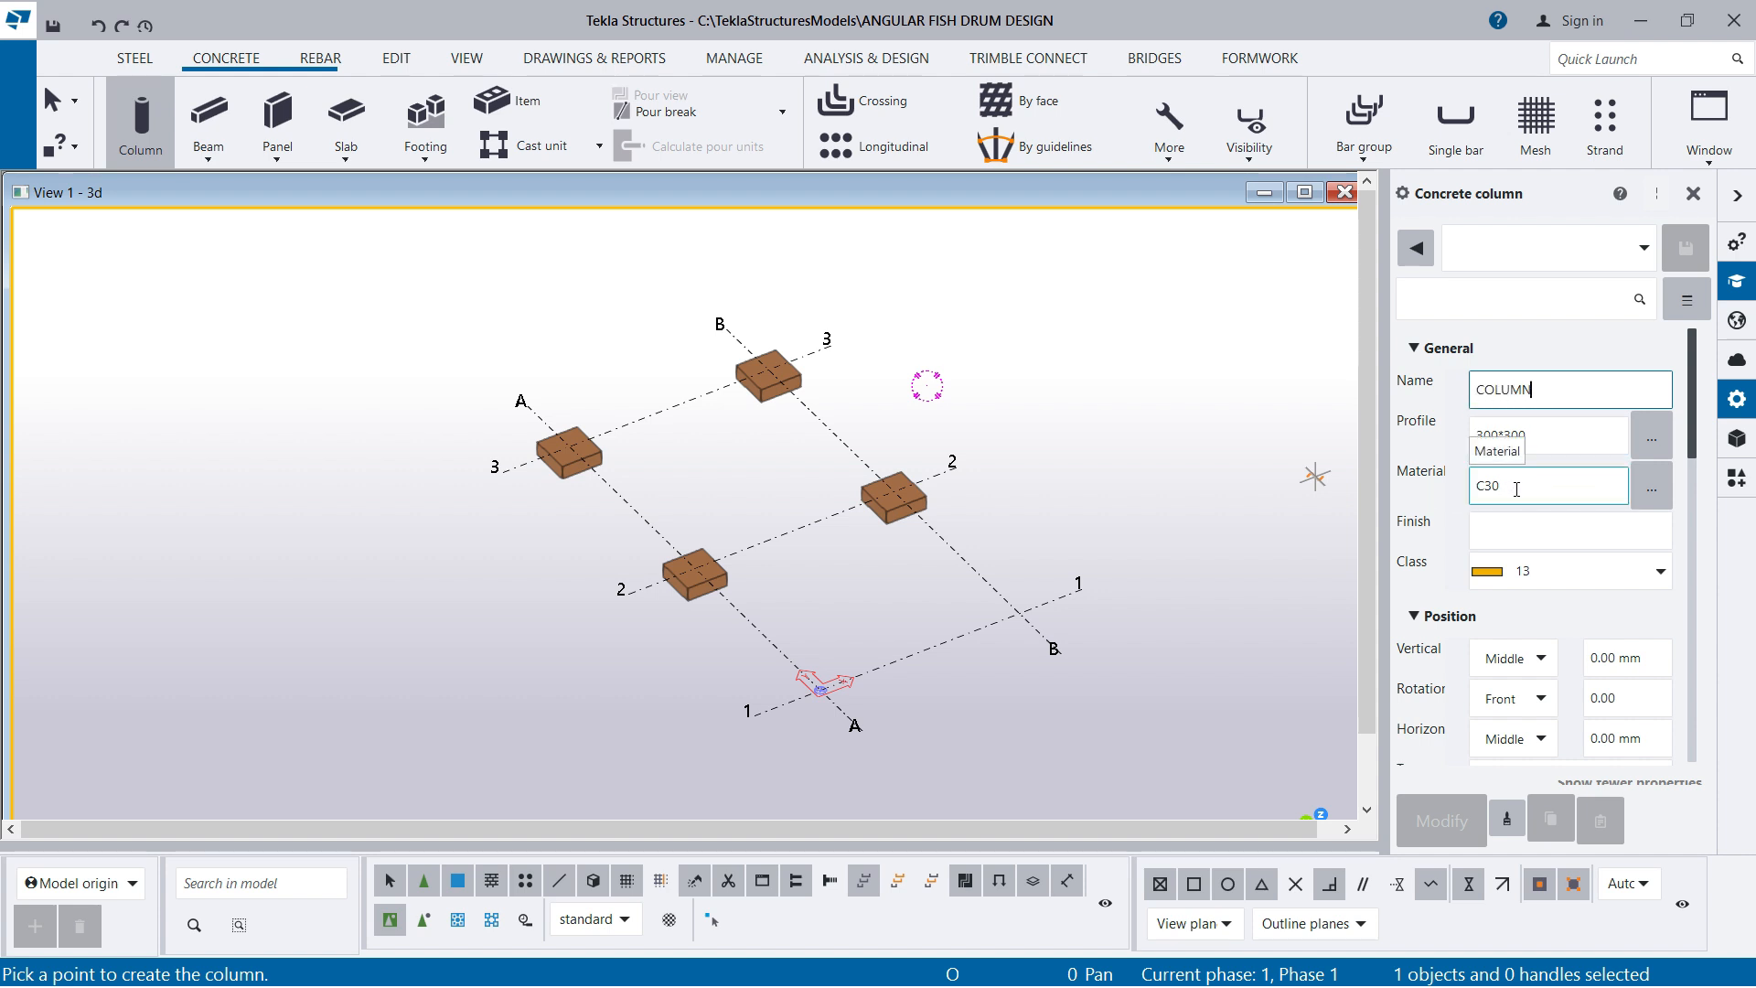
scroll(1514, 508, down, 1)
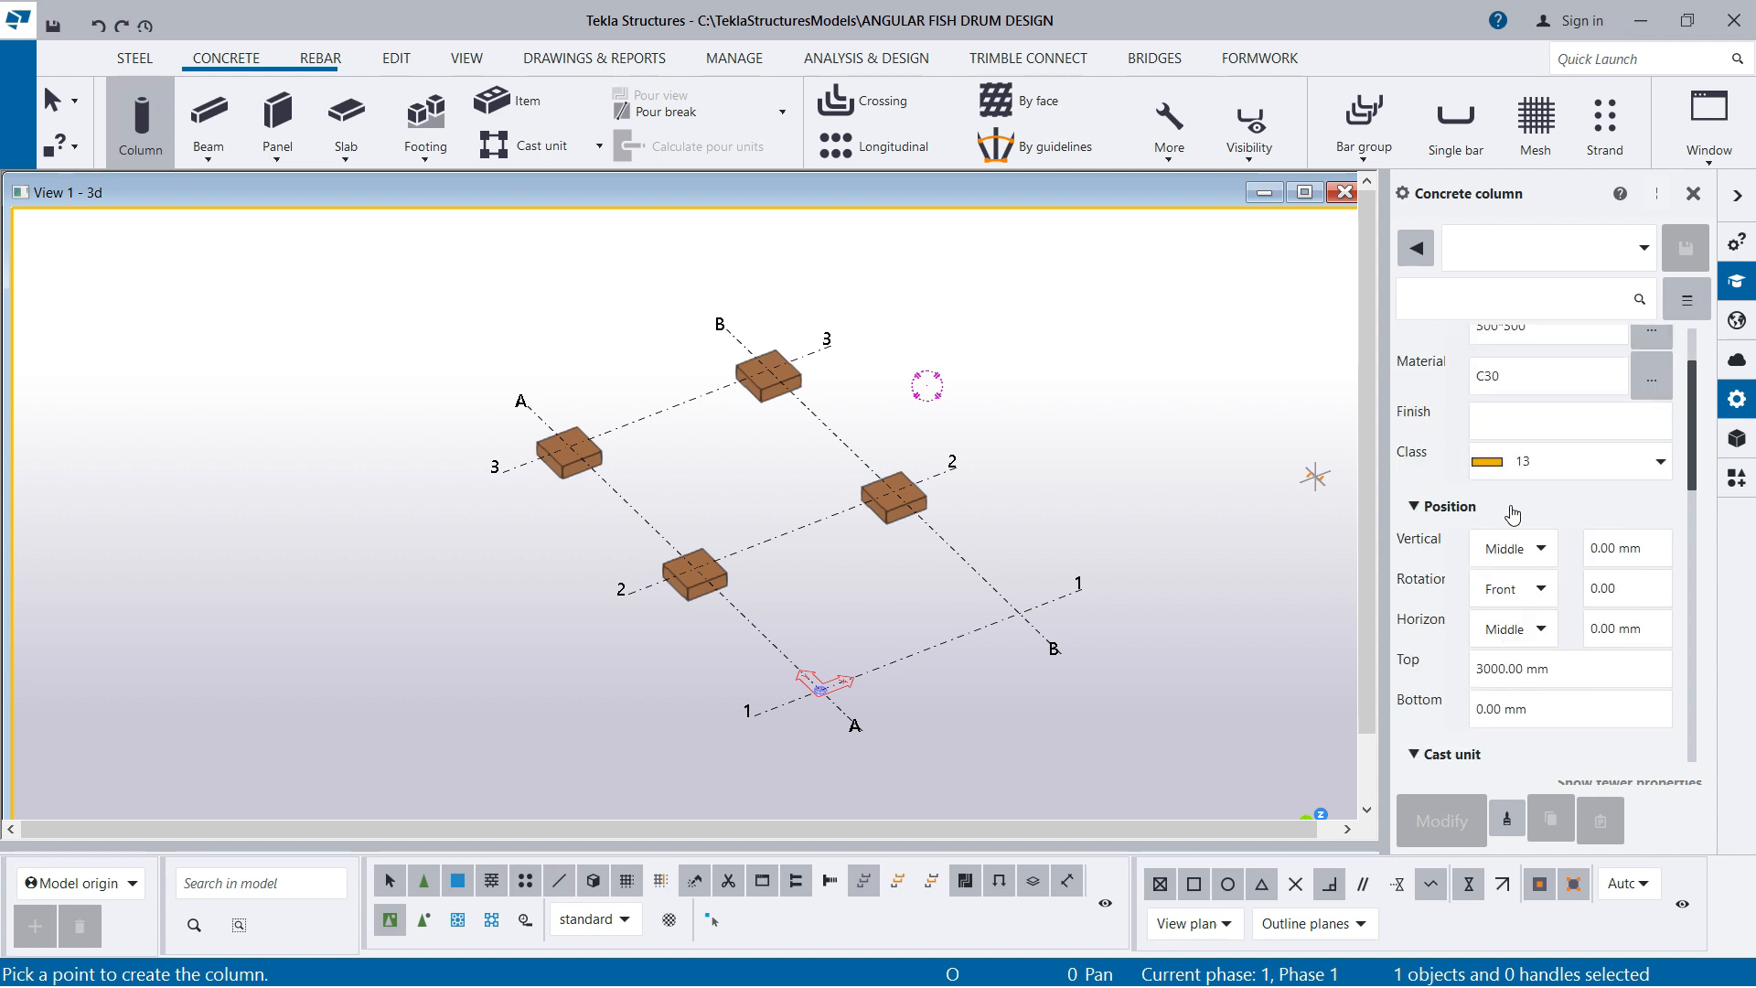
click(1568, 461)
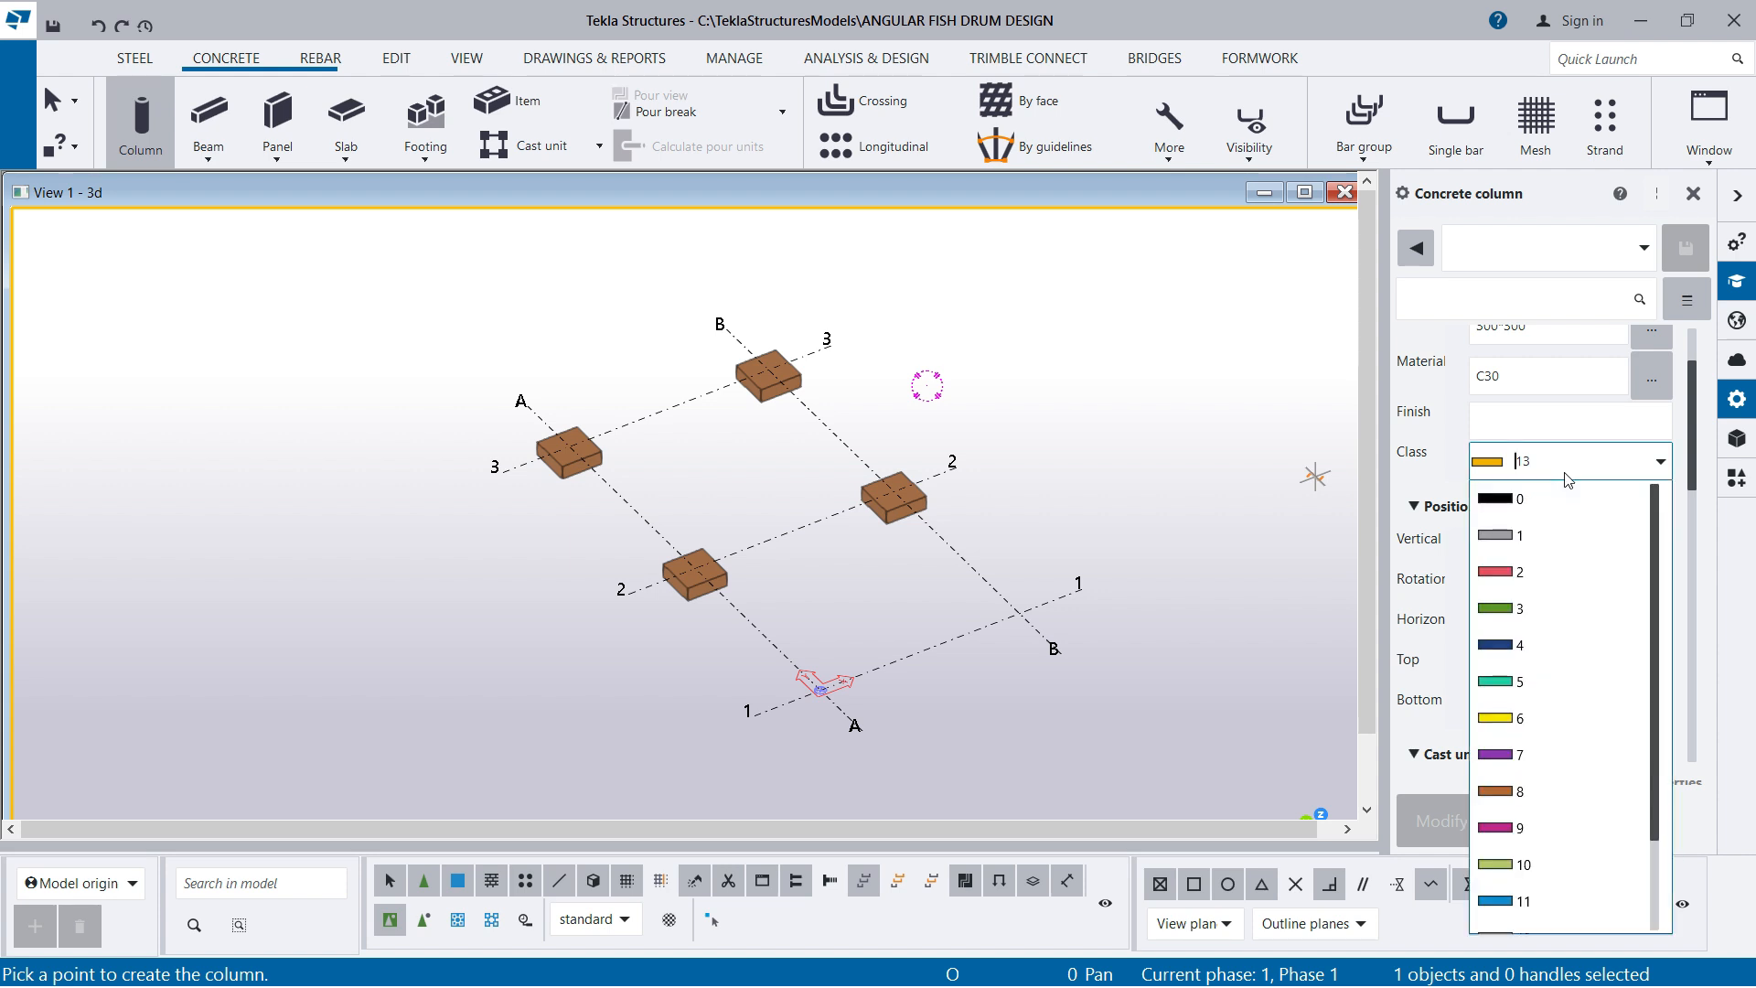
click(1517, 760)
scroll(1518, 705, down, 3)
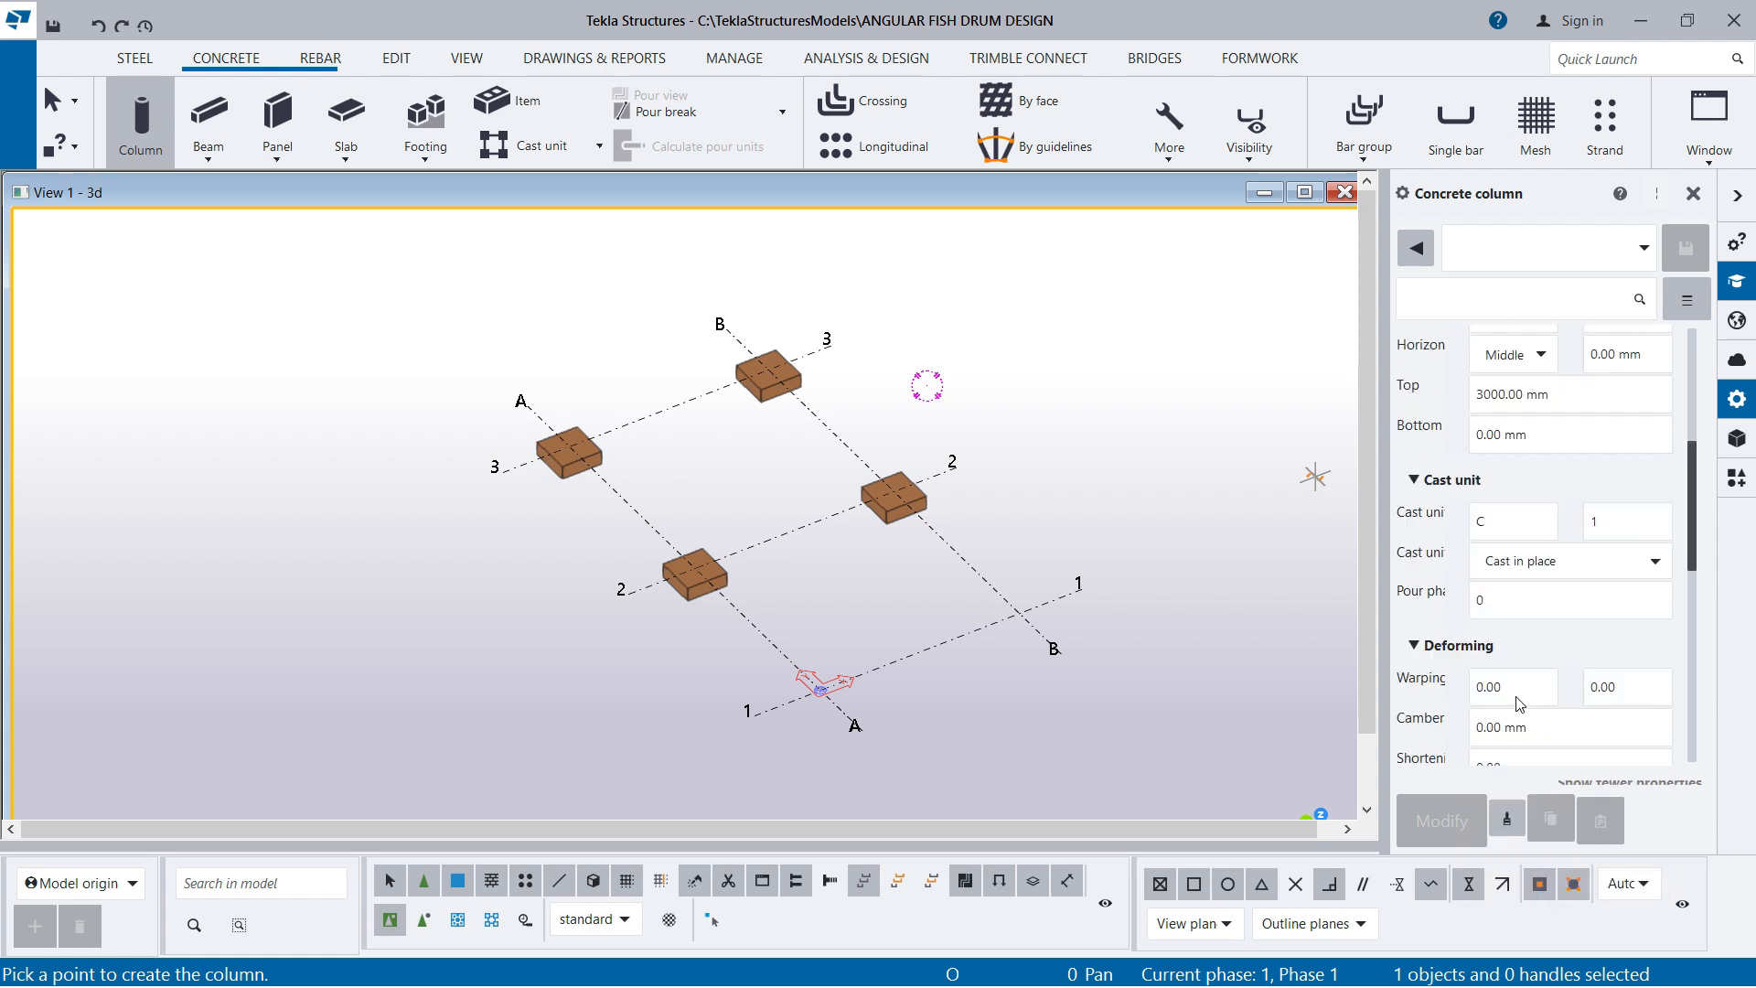
scroll(1532, 681, up, 2)
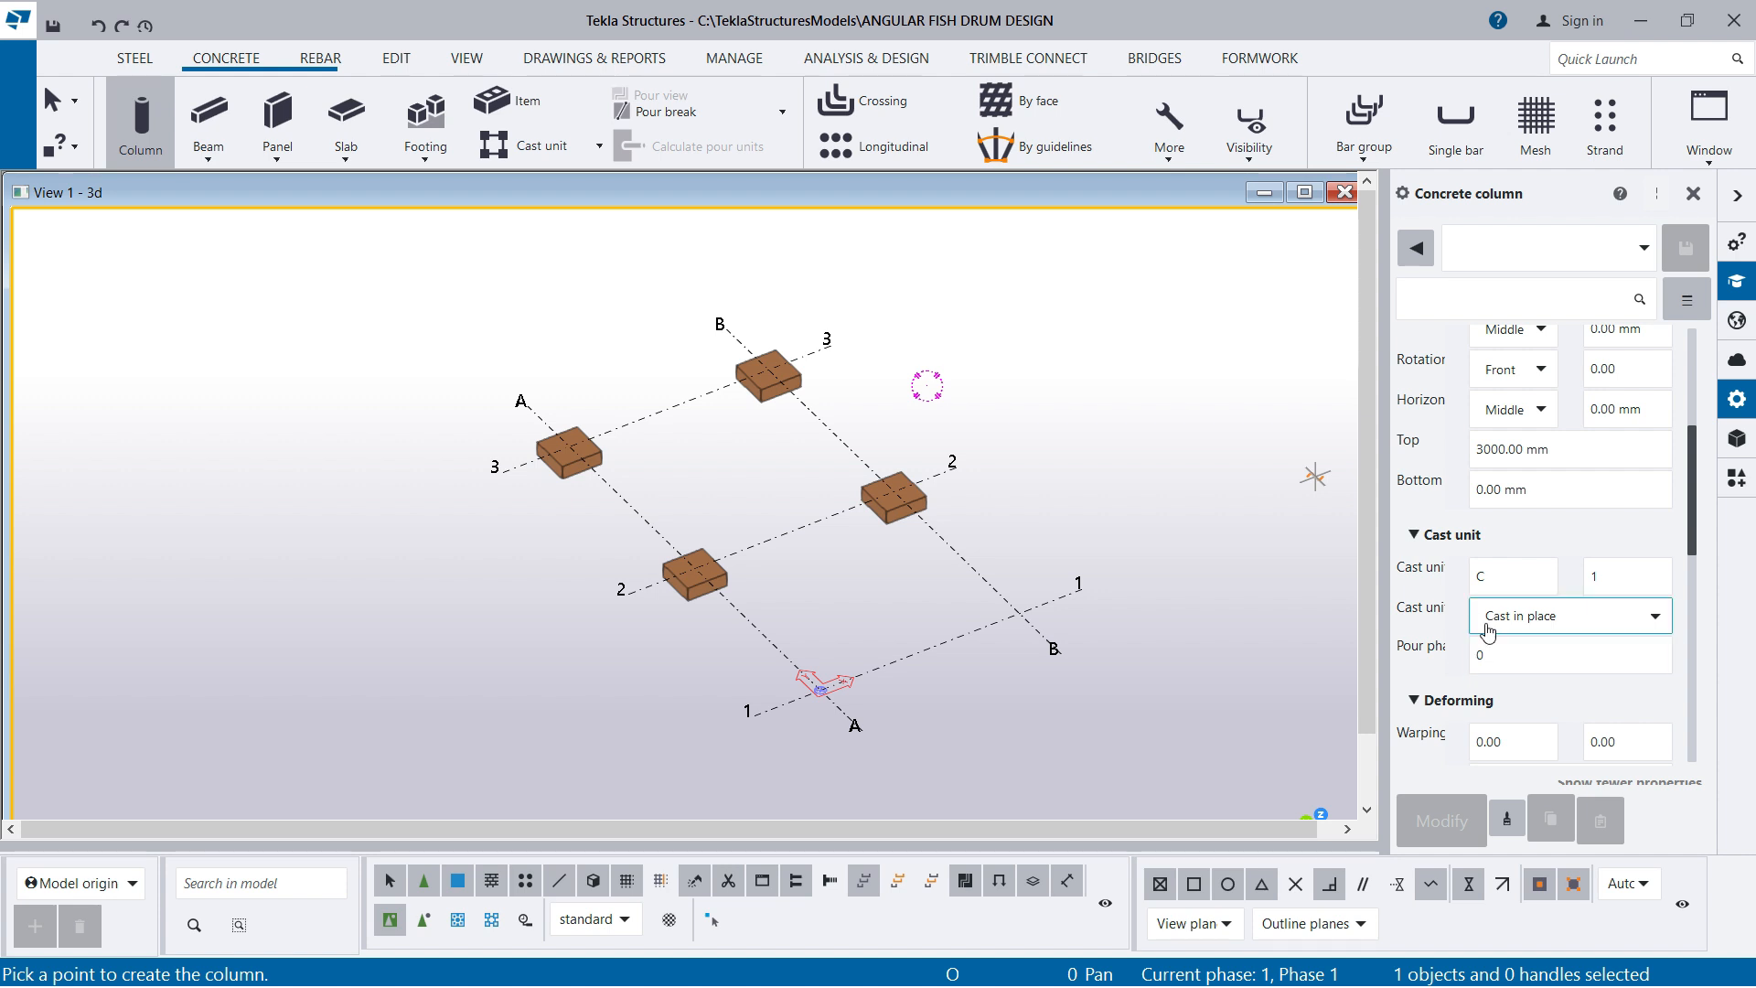
scroll(1445, 622, up, 1)
click(1555, 506)
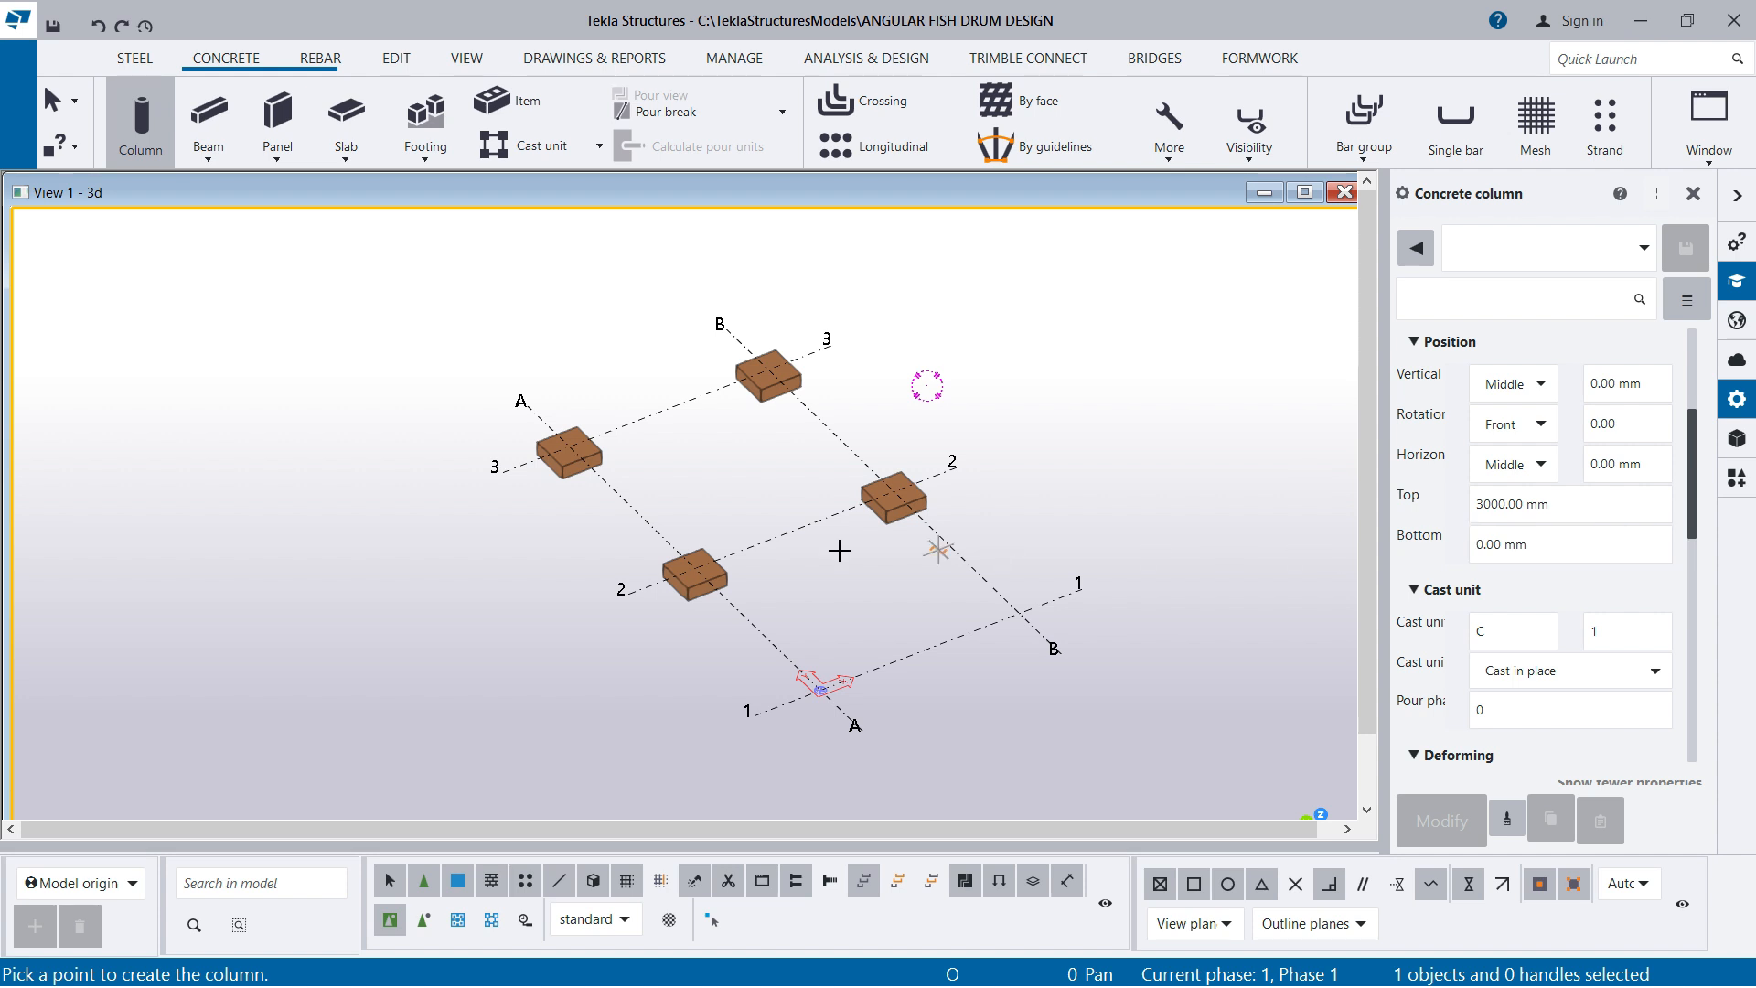
Place concrete columns on the pad footings at A3, B3, A2 and B2, and end the command
scroll(717, 547, up, 1)
scroll(717, 547, up, 1)
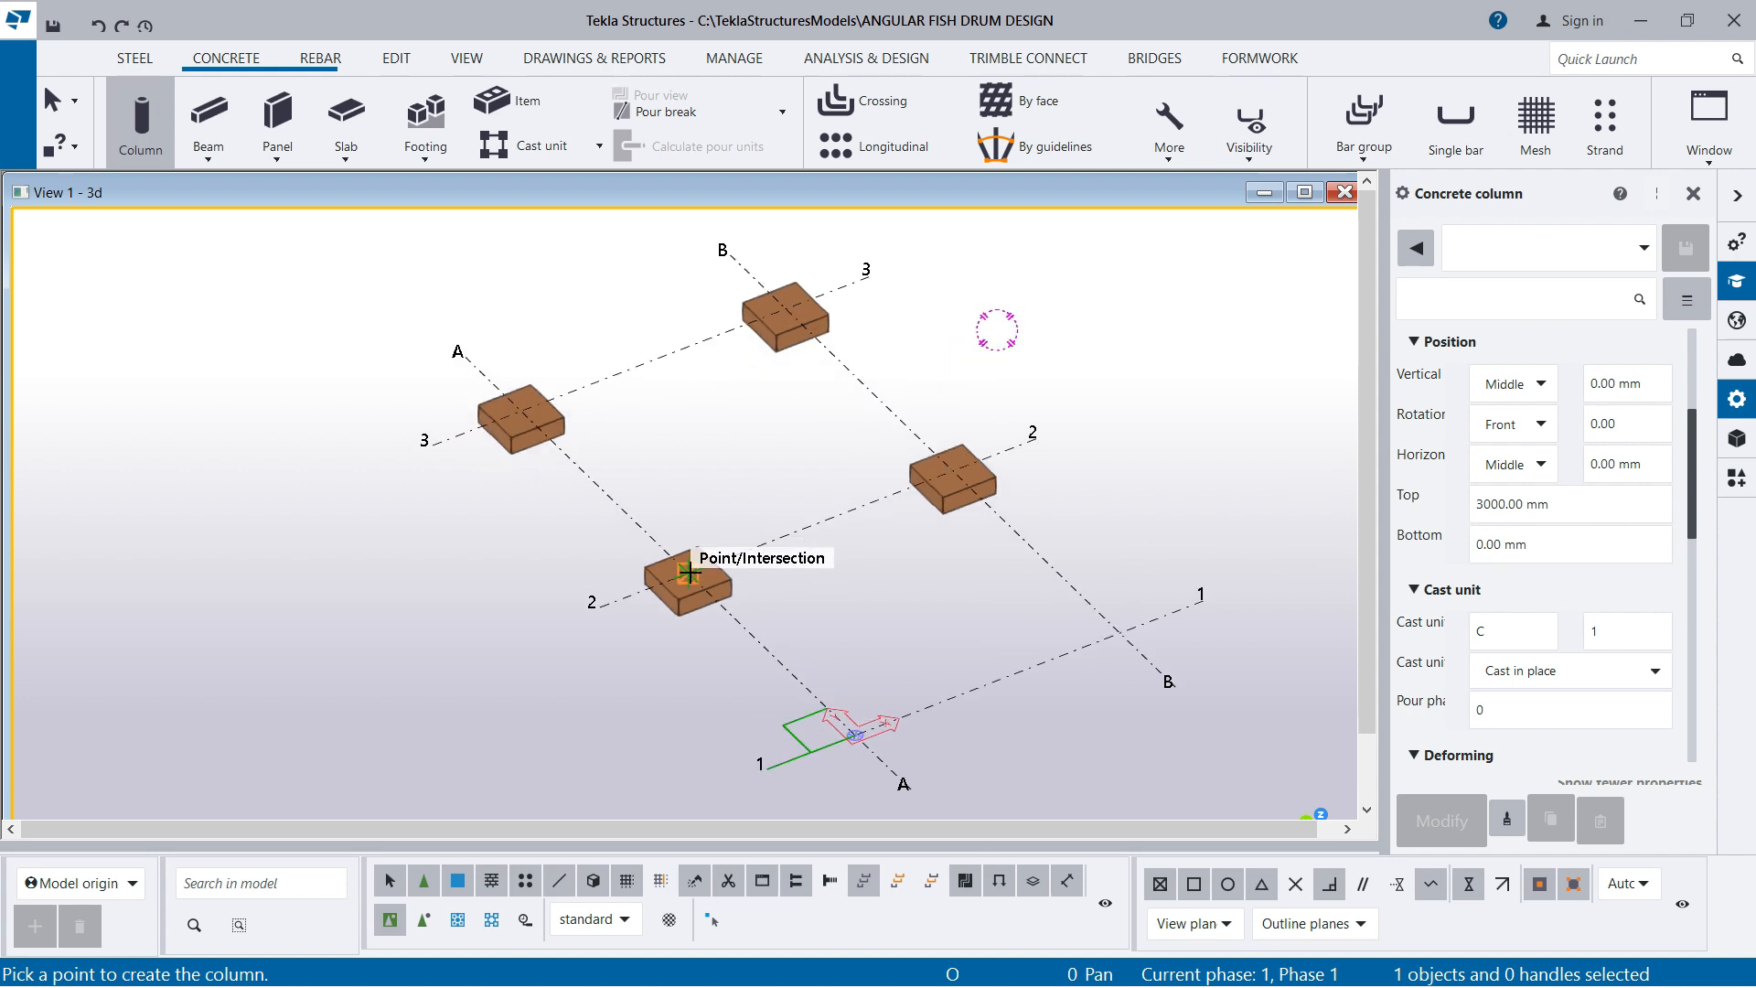
scroll(677, 574, up, 1)
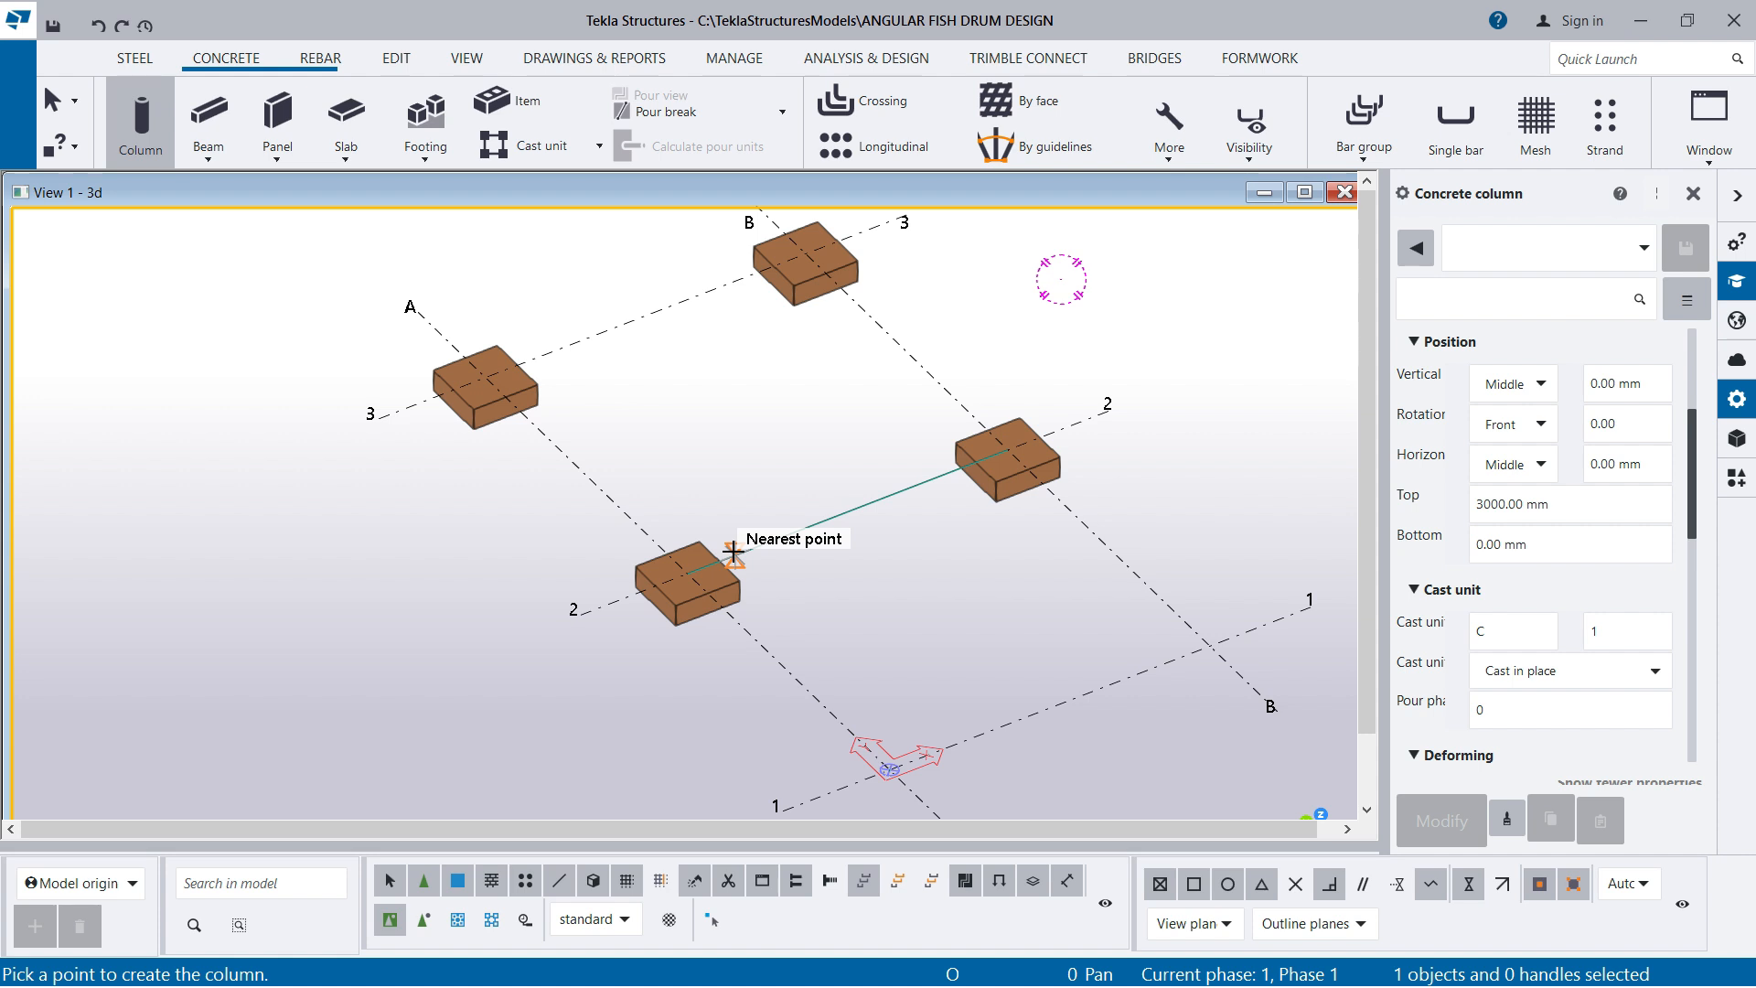
click(484, 377)
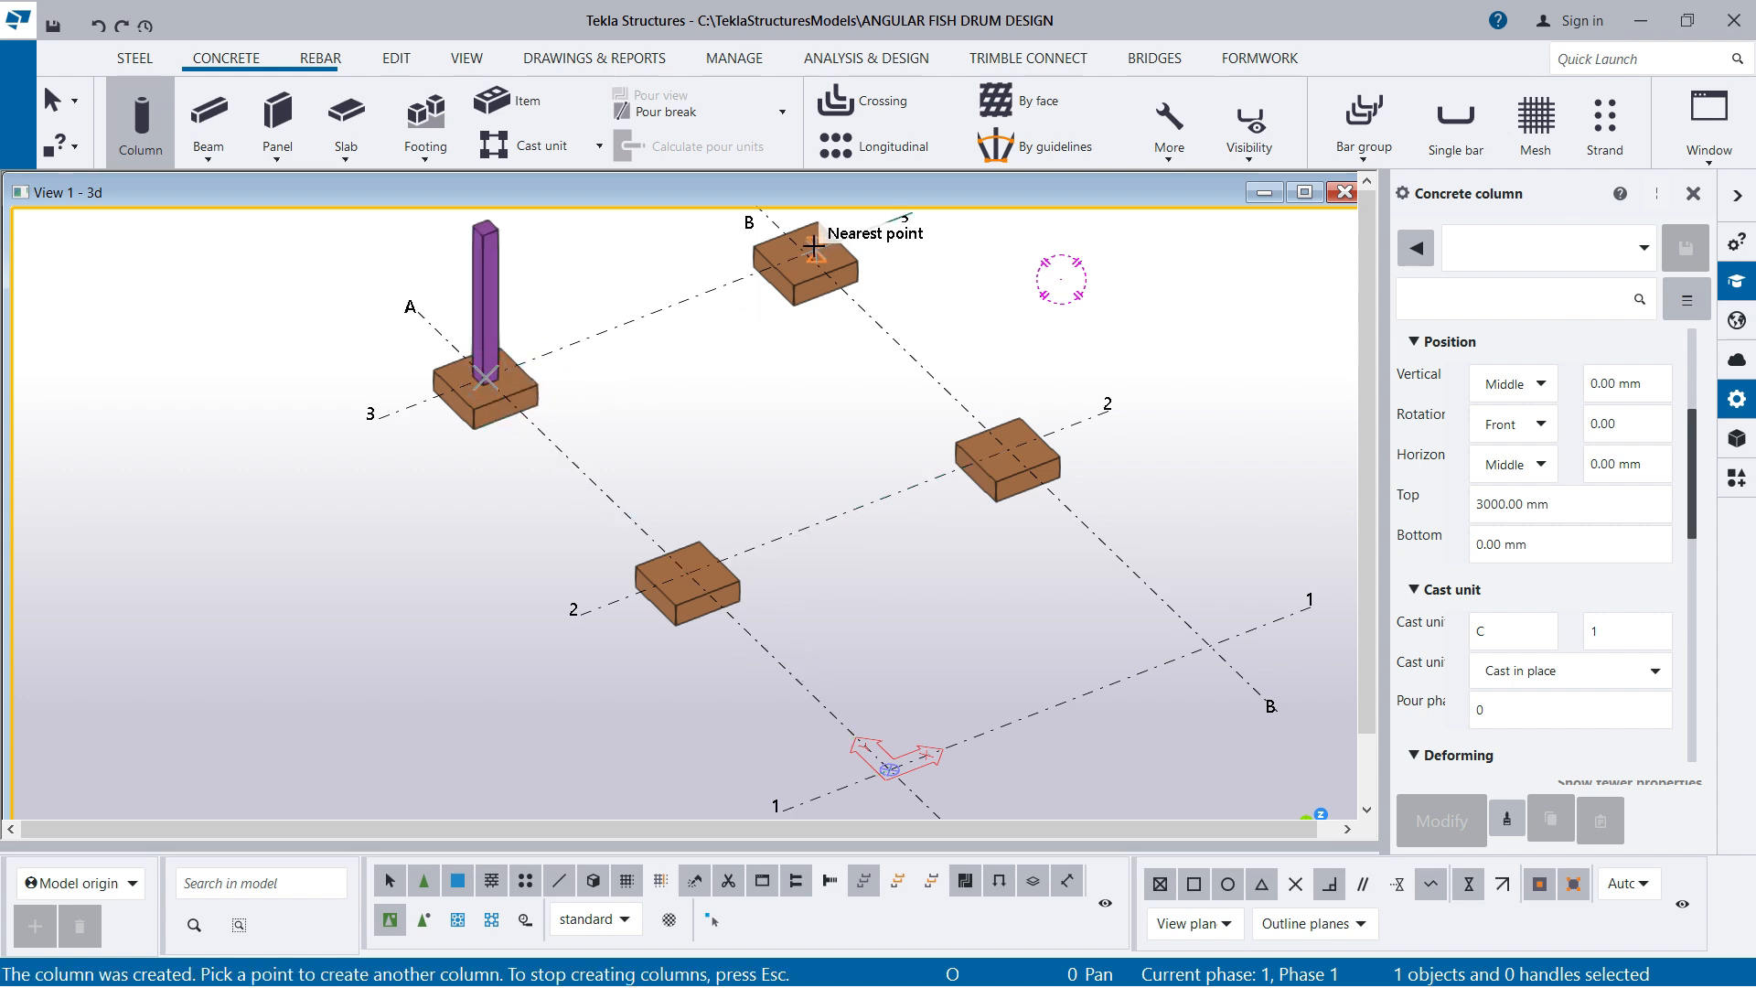
click(809, 247)
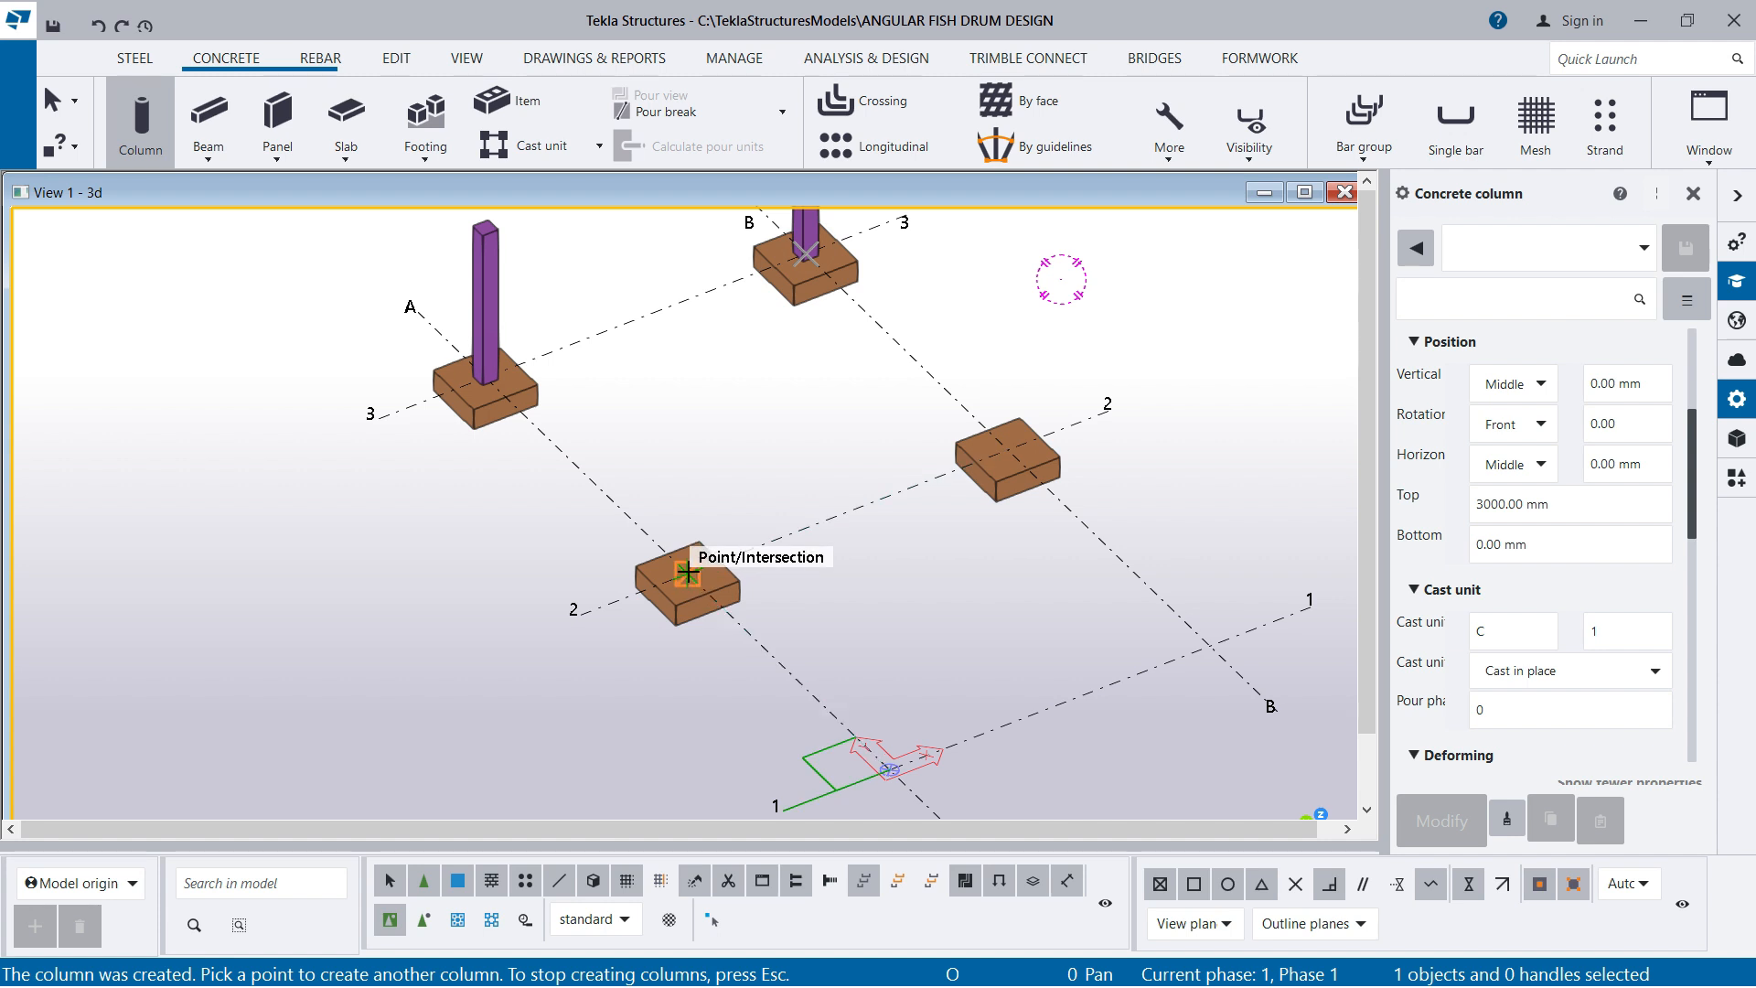
click(688, 570)
click(992, 448)
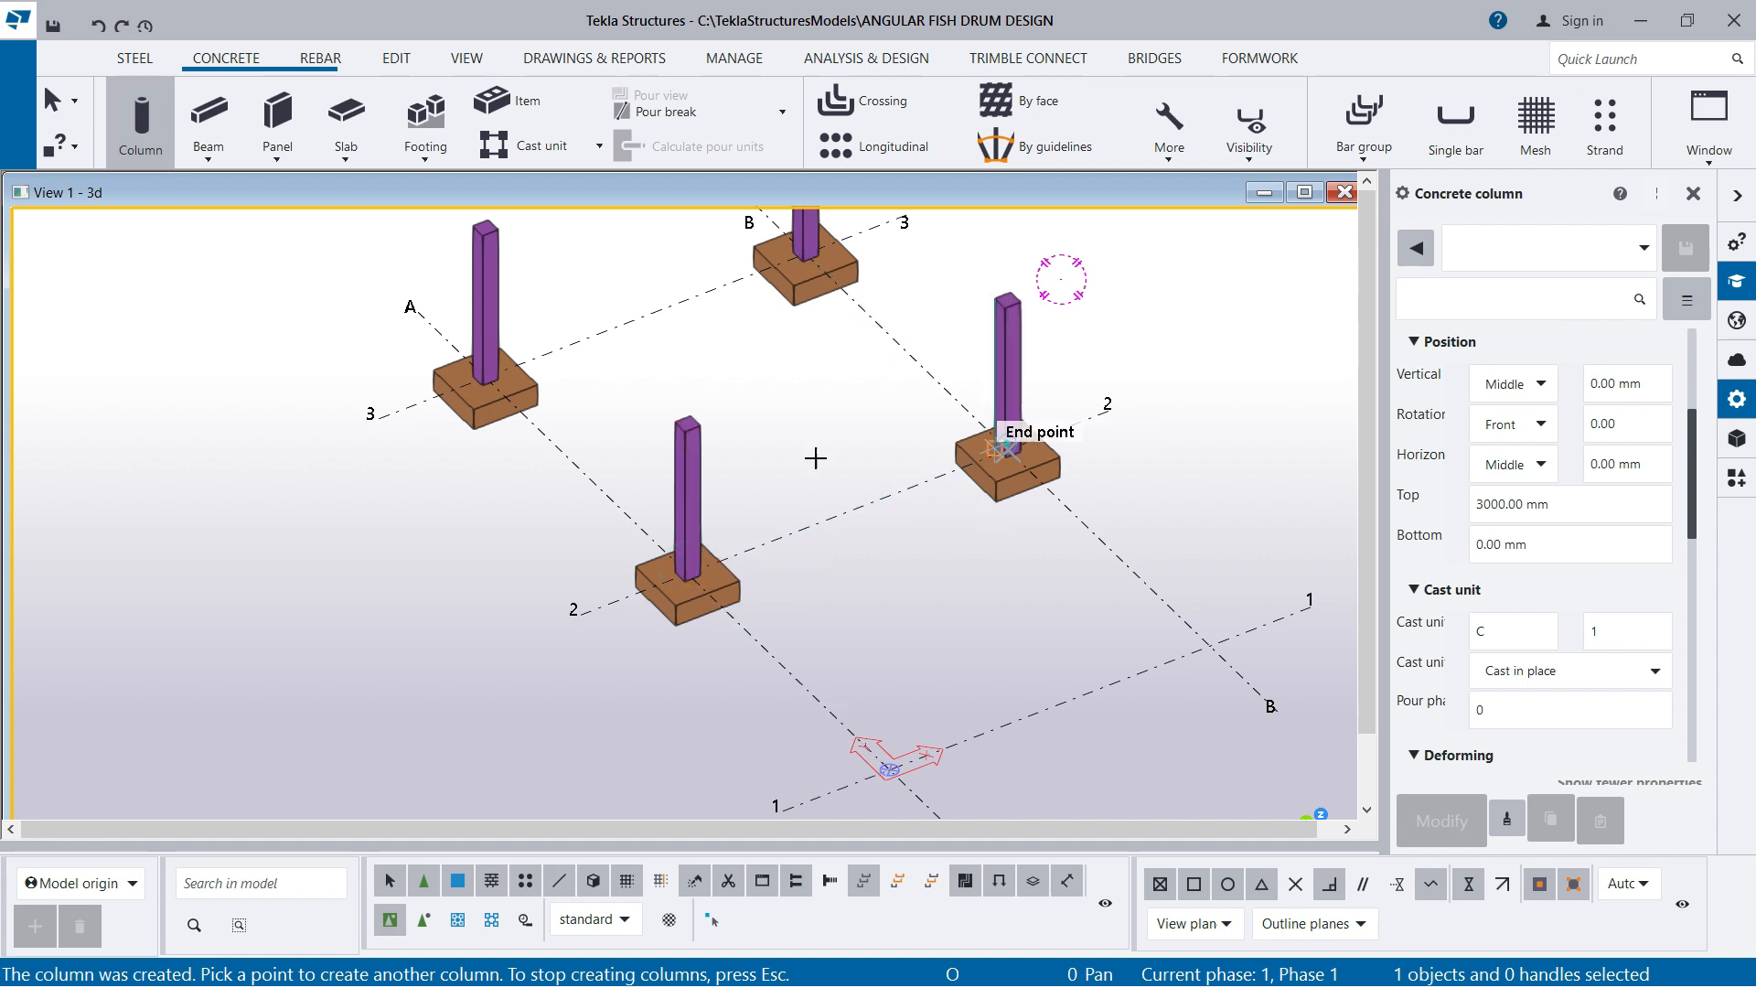
scroll(796, 549, down, 2)
scroll(819, 667, down, 1)
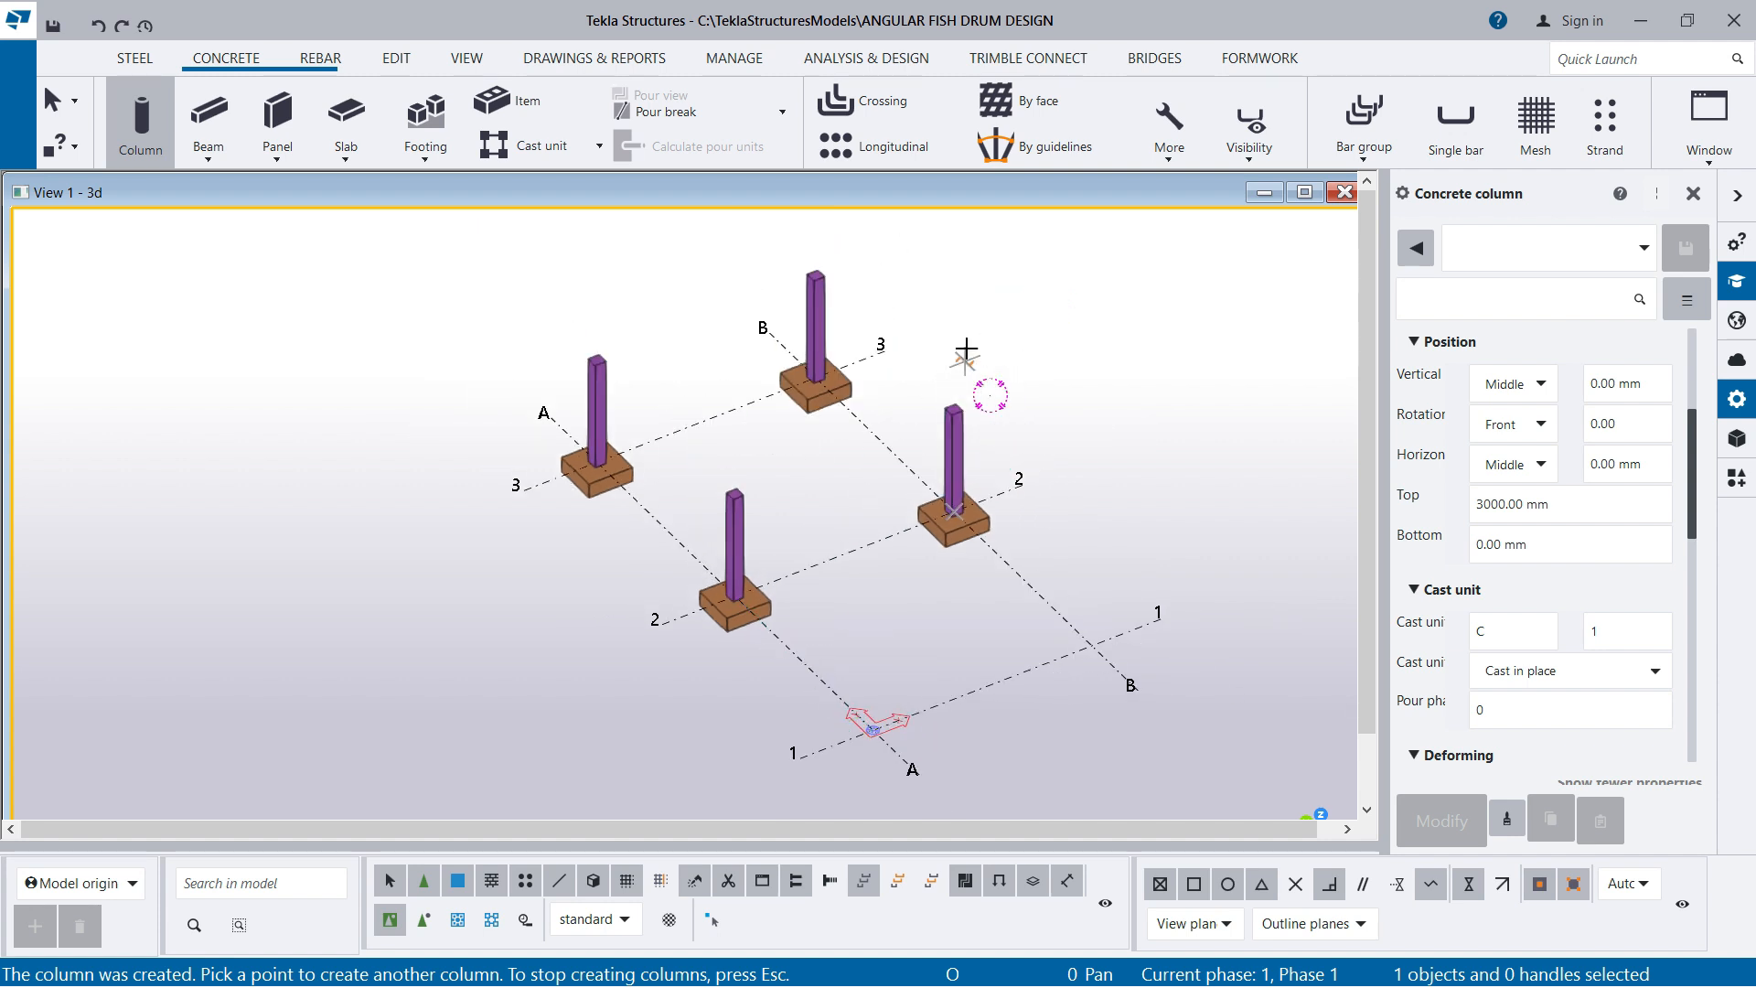
right_click(1005, 309)
click(1078, 323)
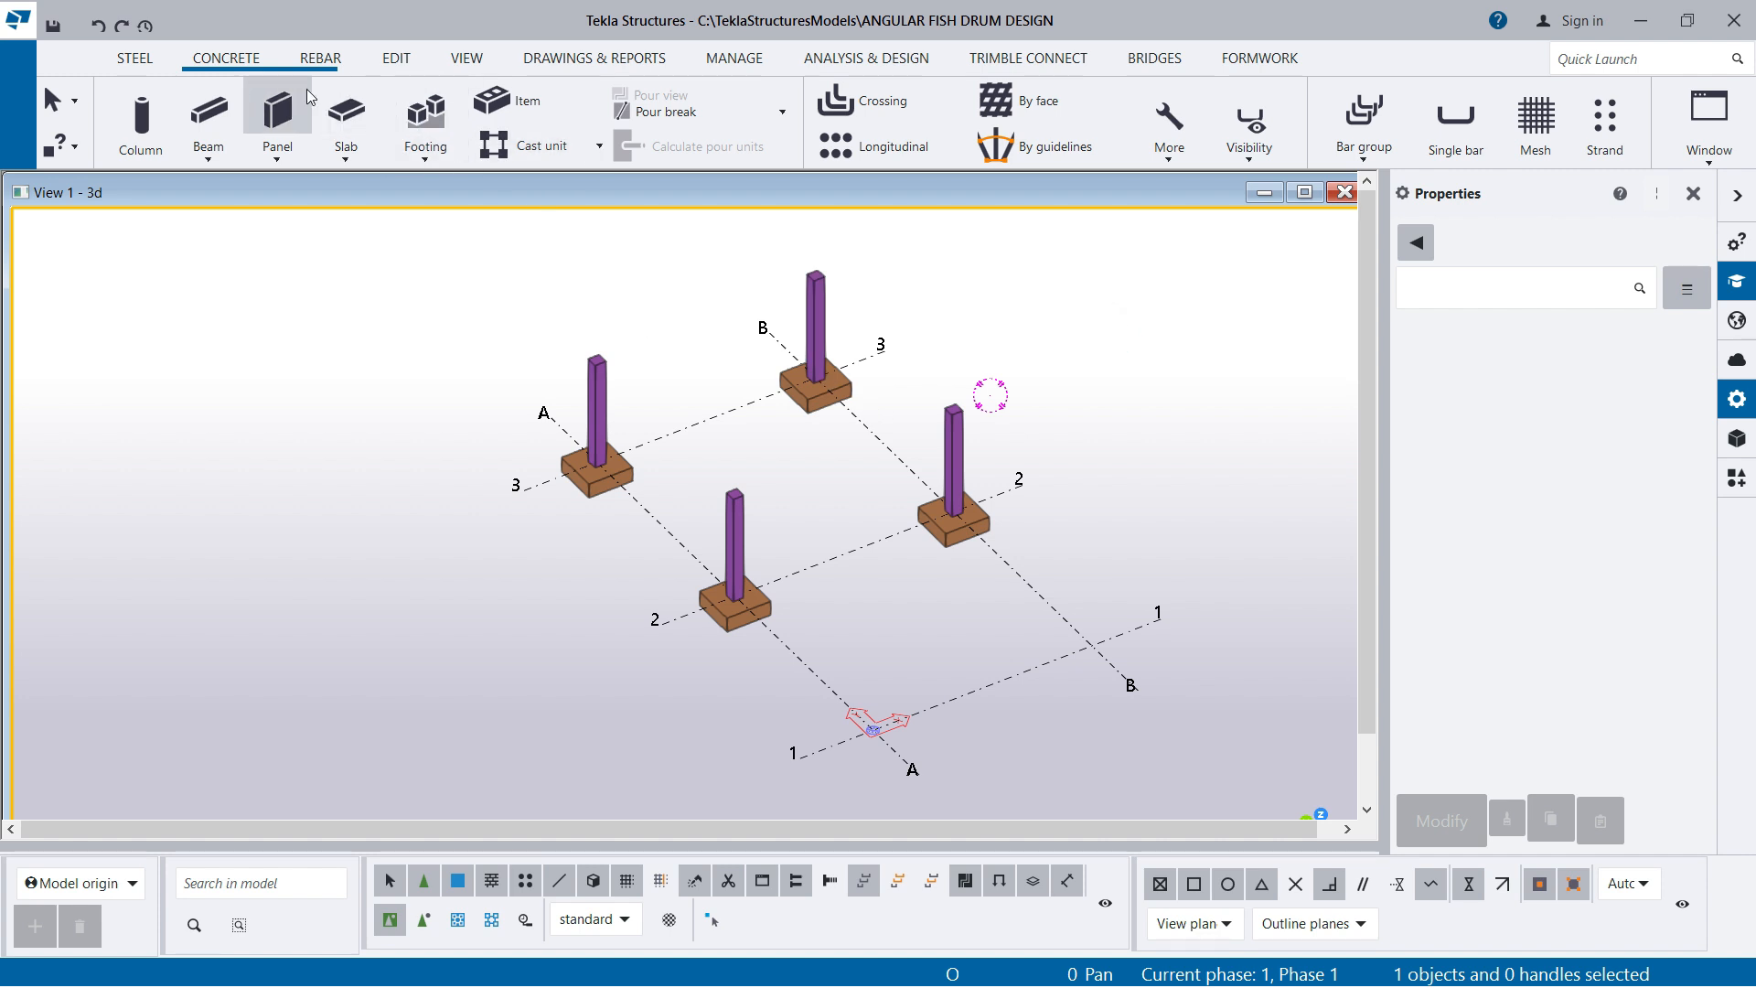
click(346, 161)
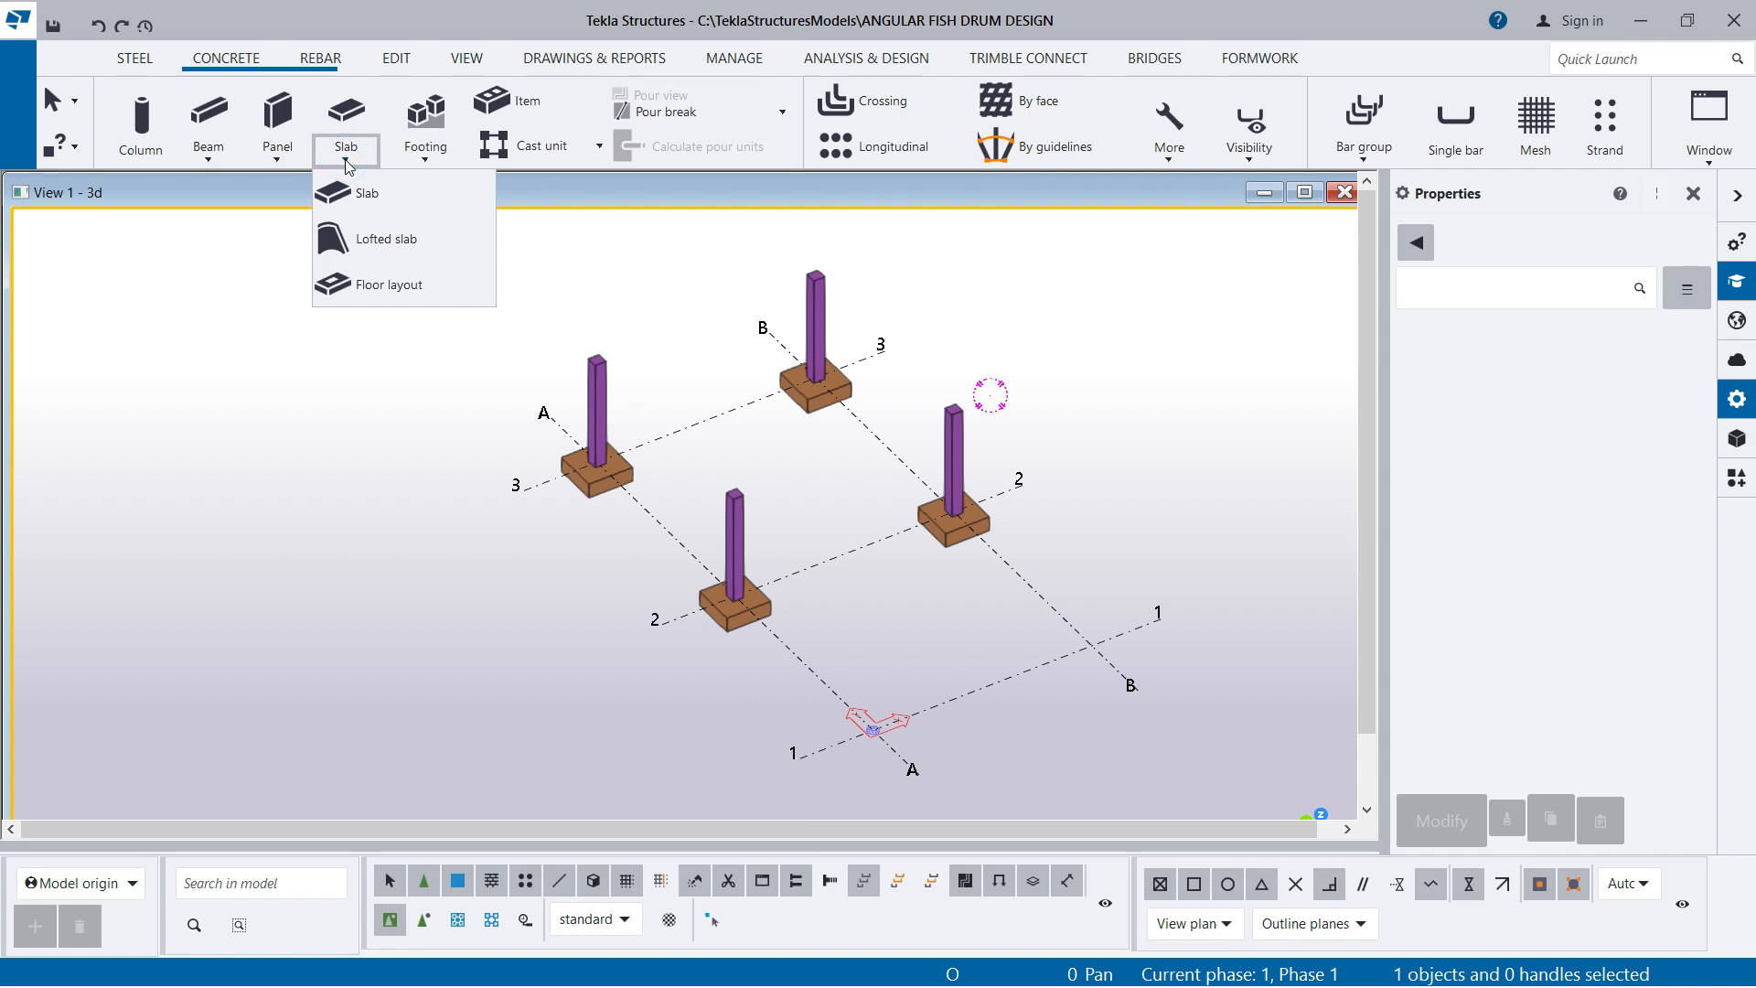
click(357, 193)
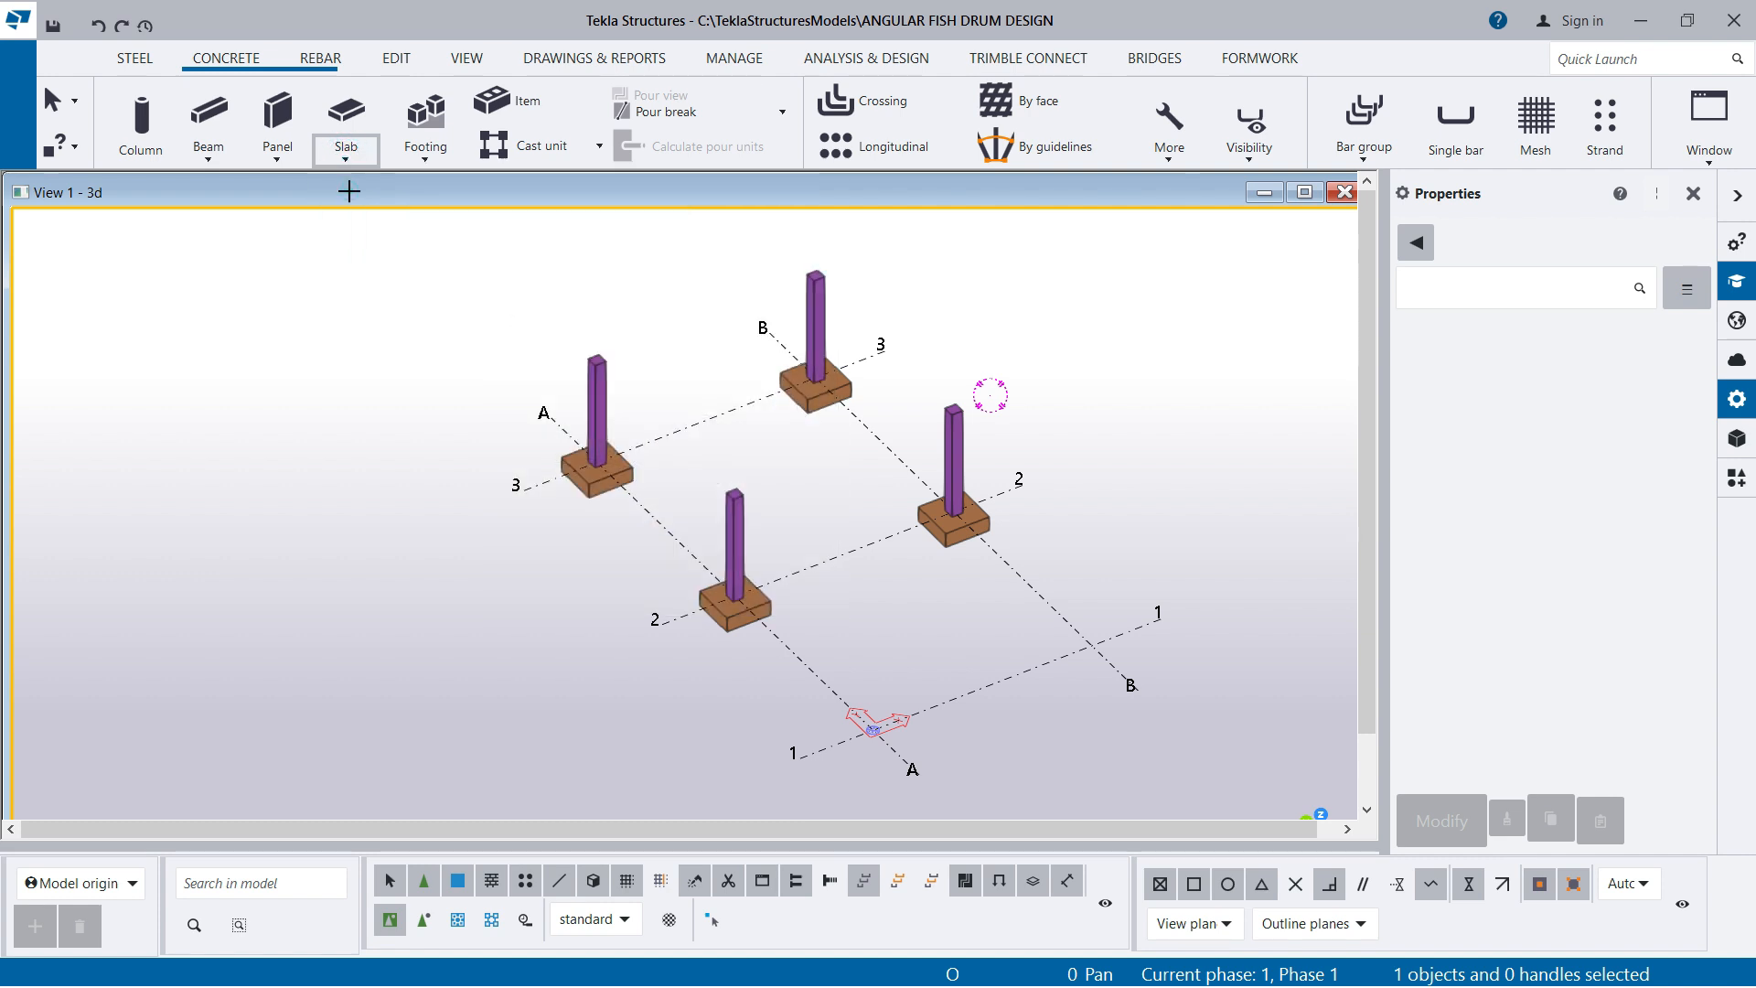
scroll(1500, 439, up, 5)
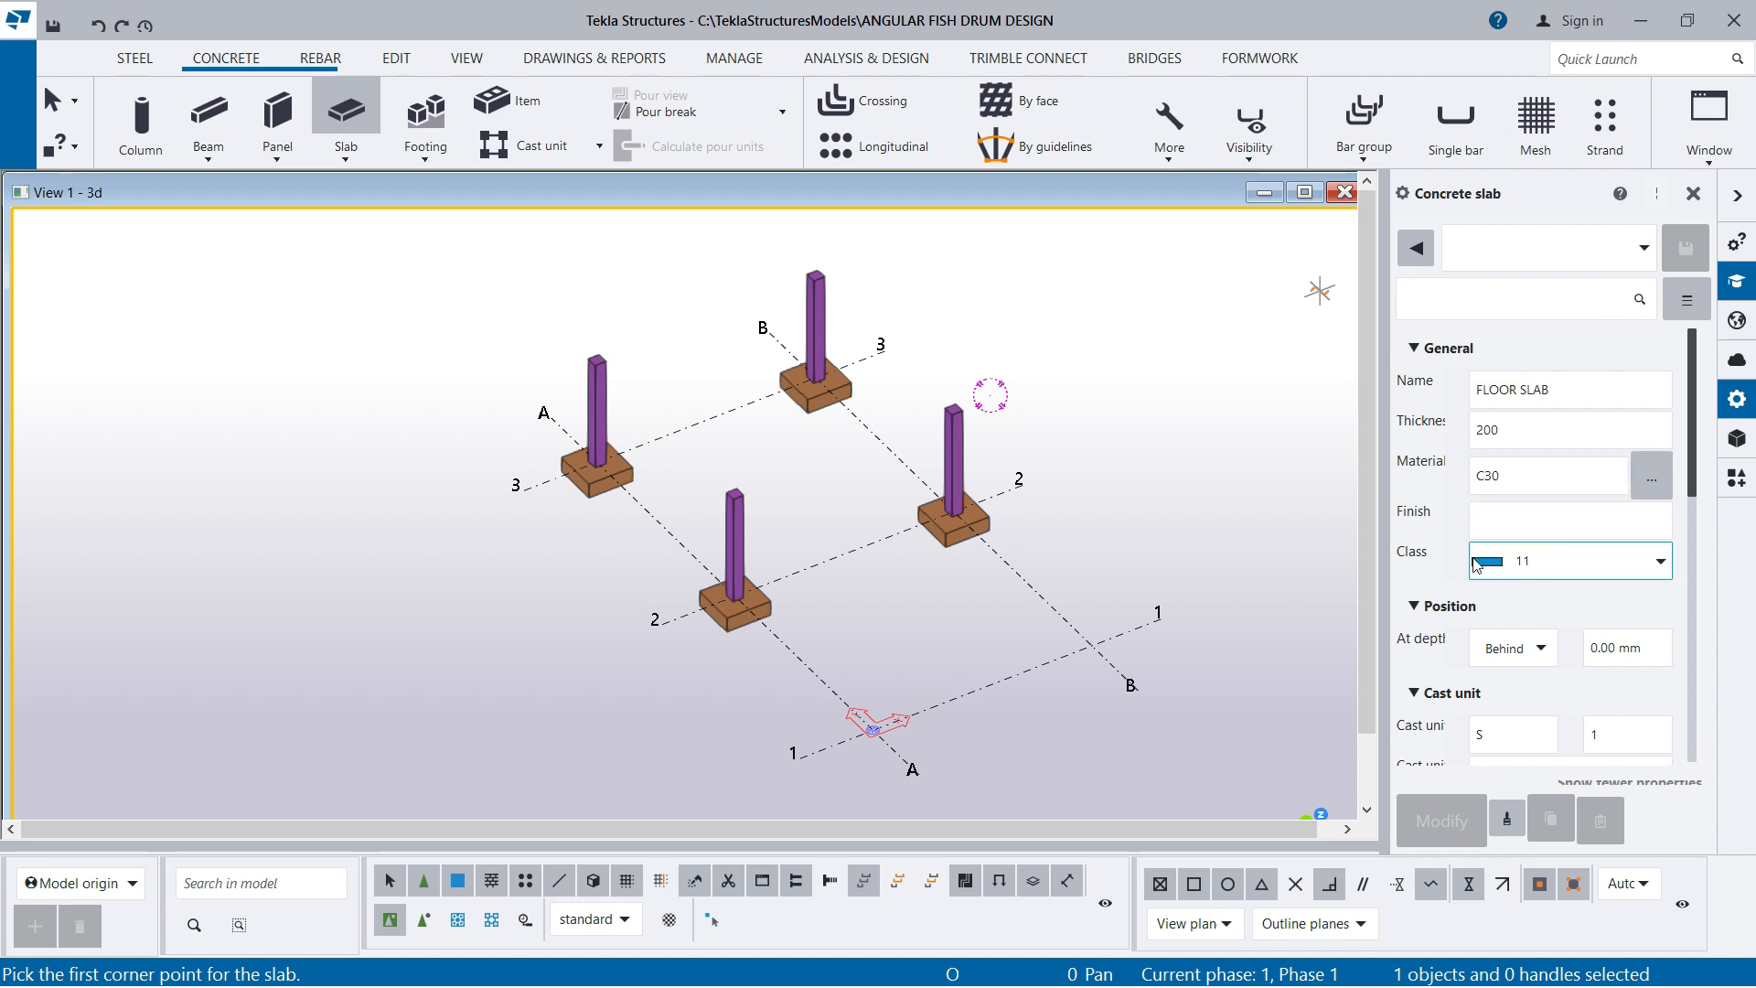
scroll(1576, 592, down, 5)
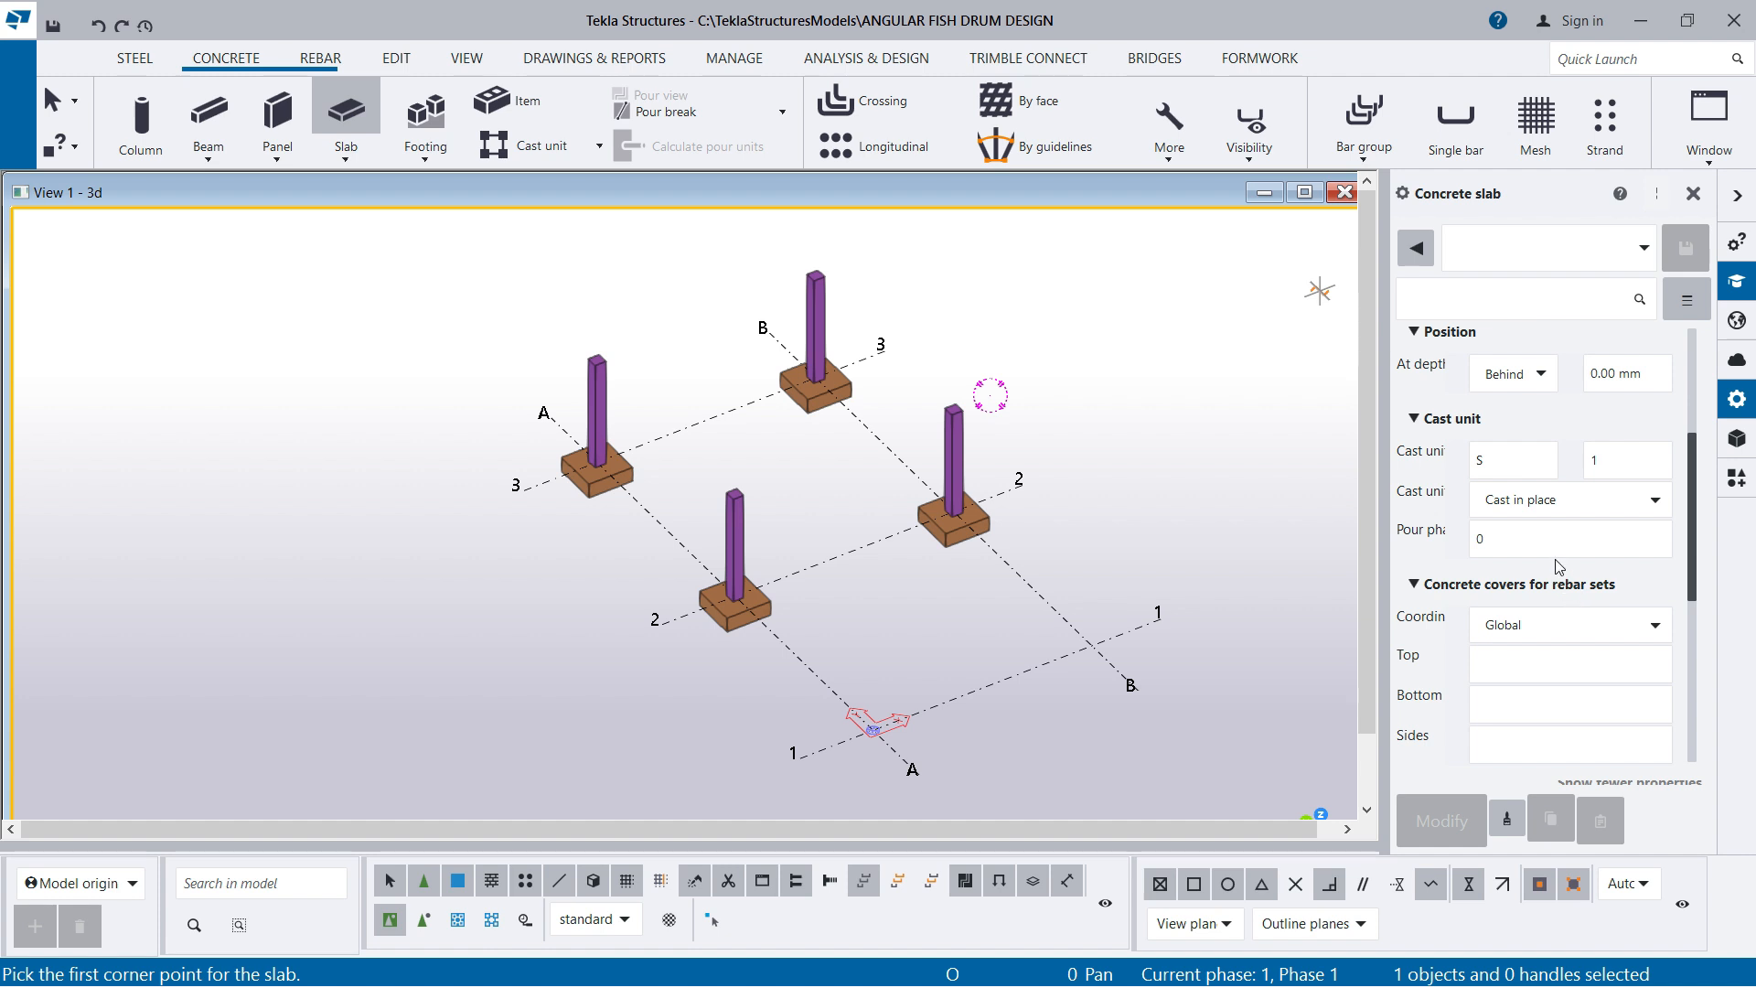
scroll(1559, 565, up, 1)
scroll(821, 273, up, 3)
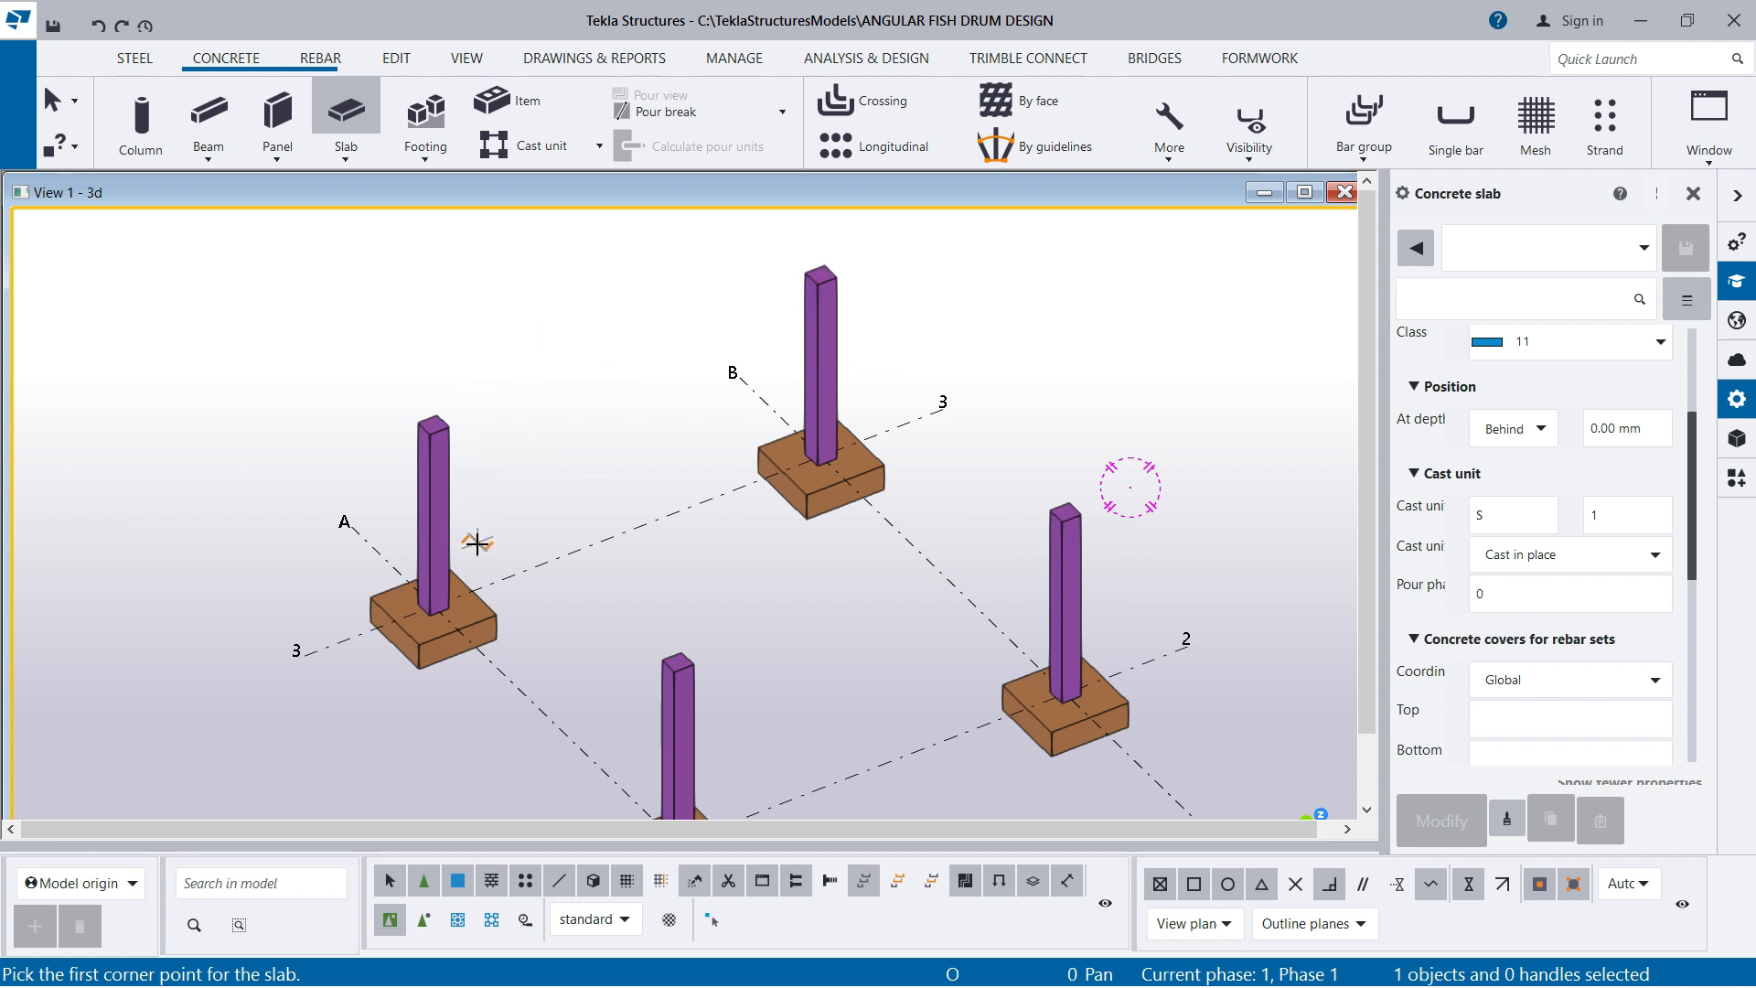
scroll(667, 649, up, 3)
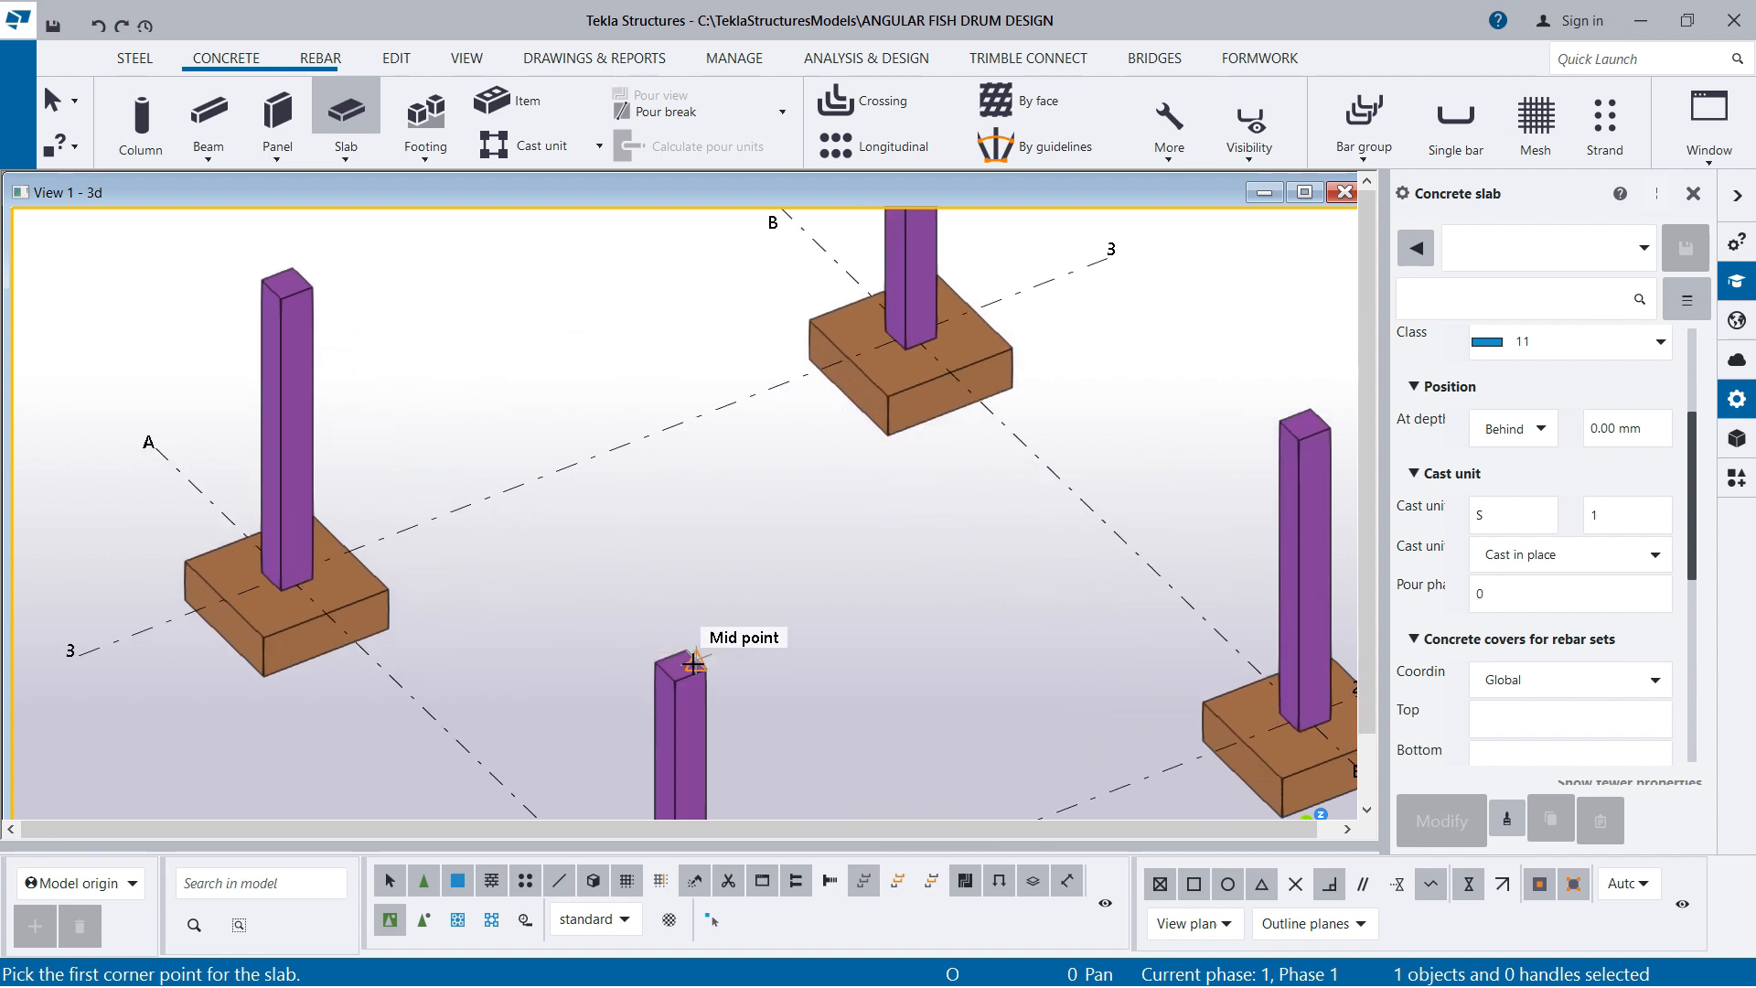
click(684, 666)
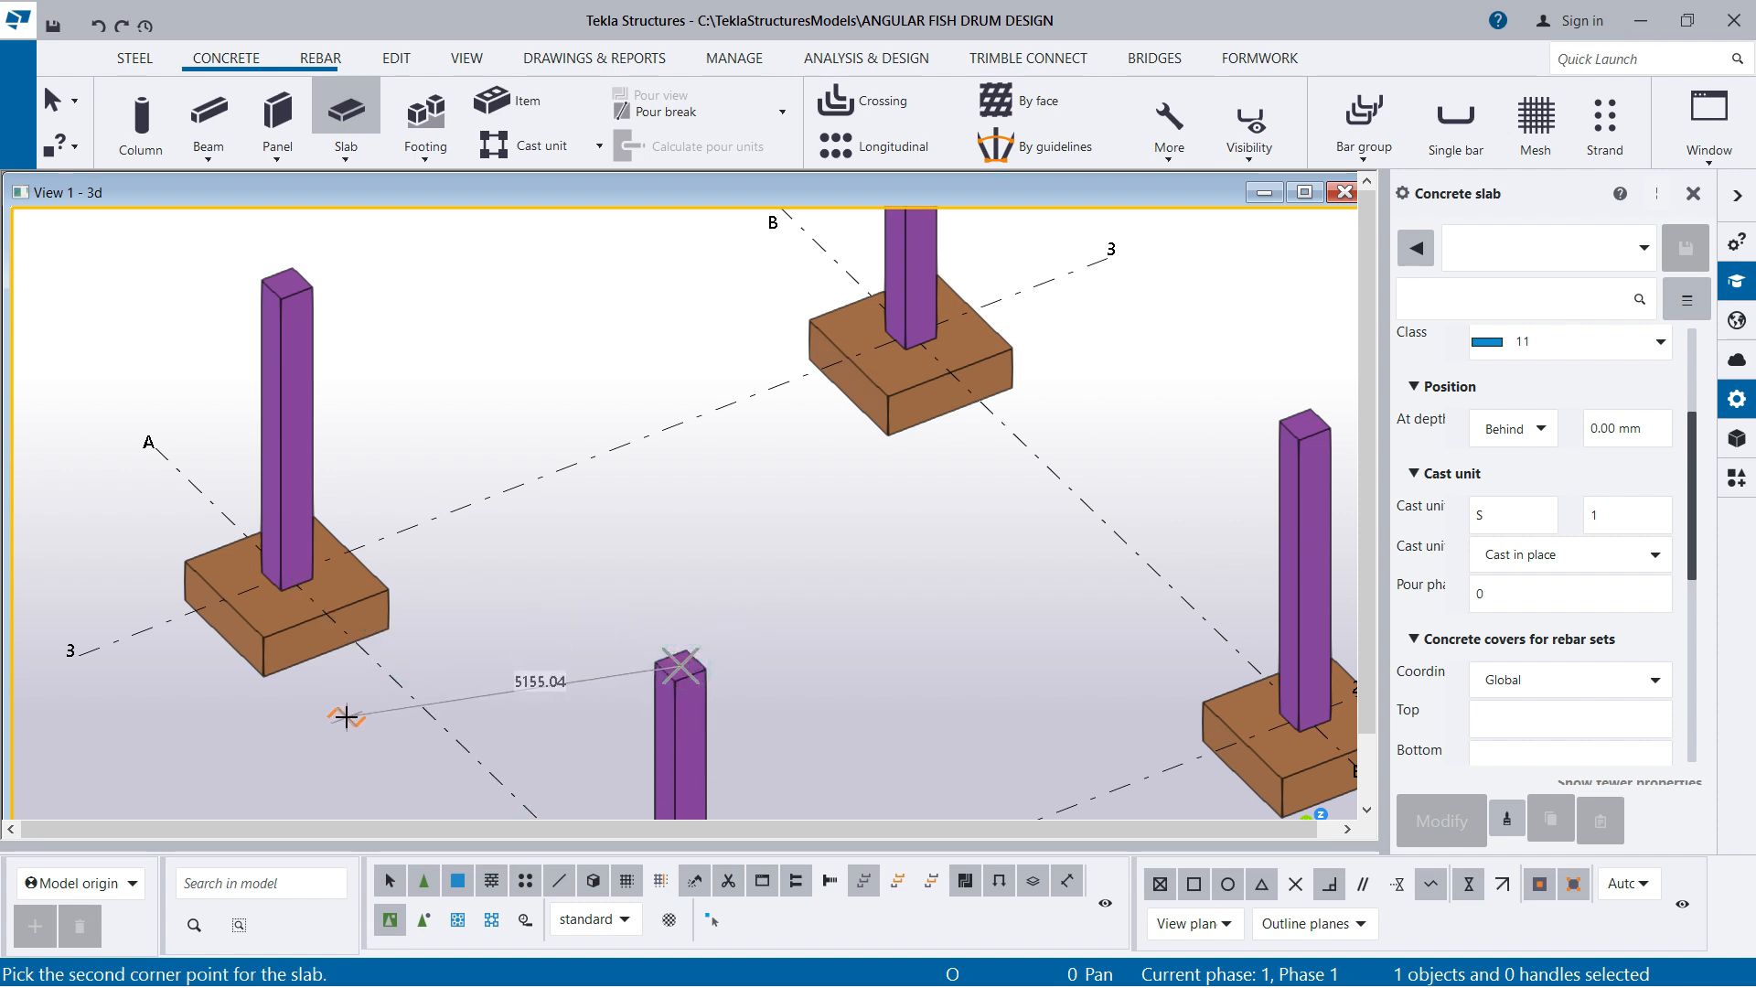
click(286, 276)
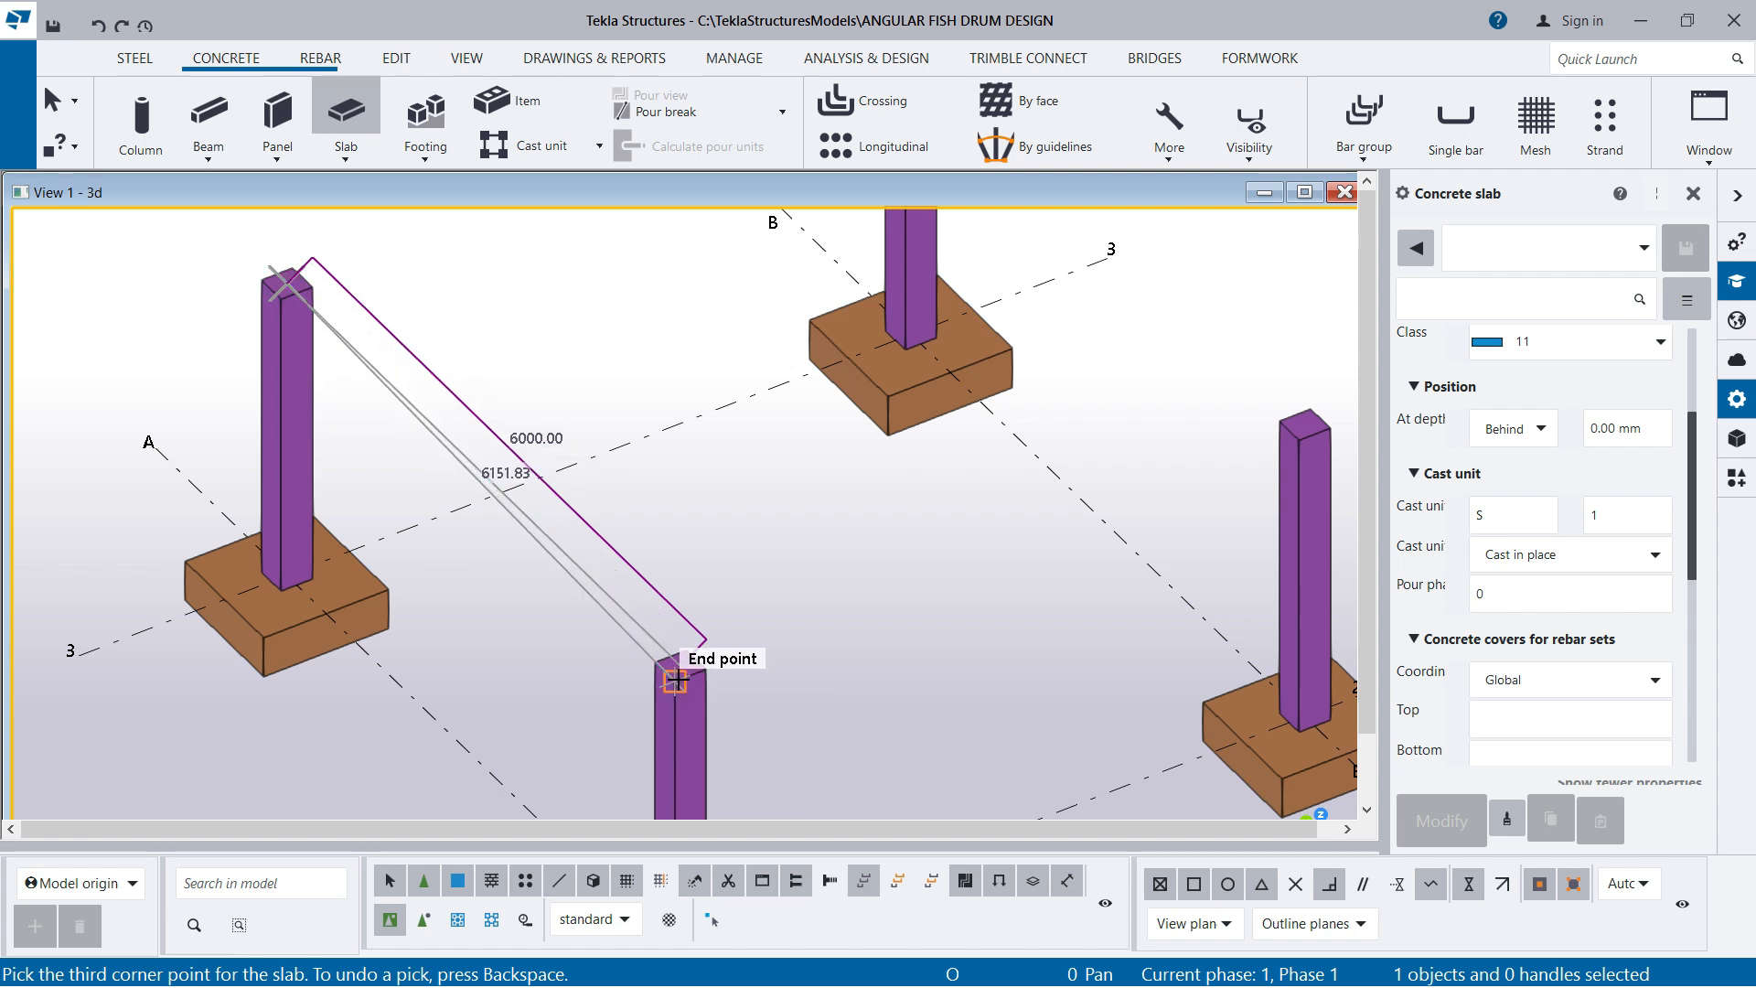
right_click(444, 281)
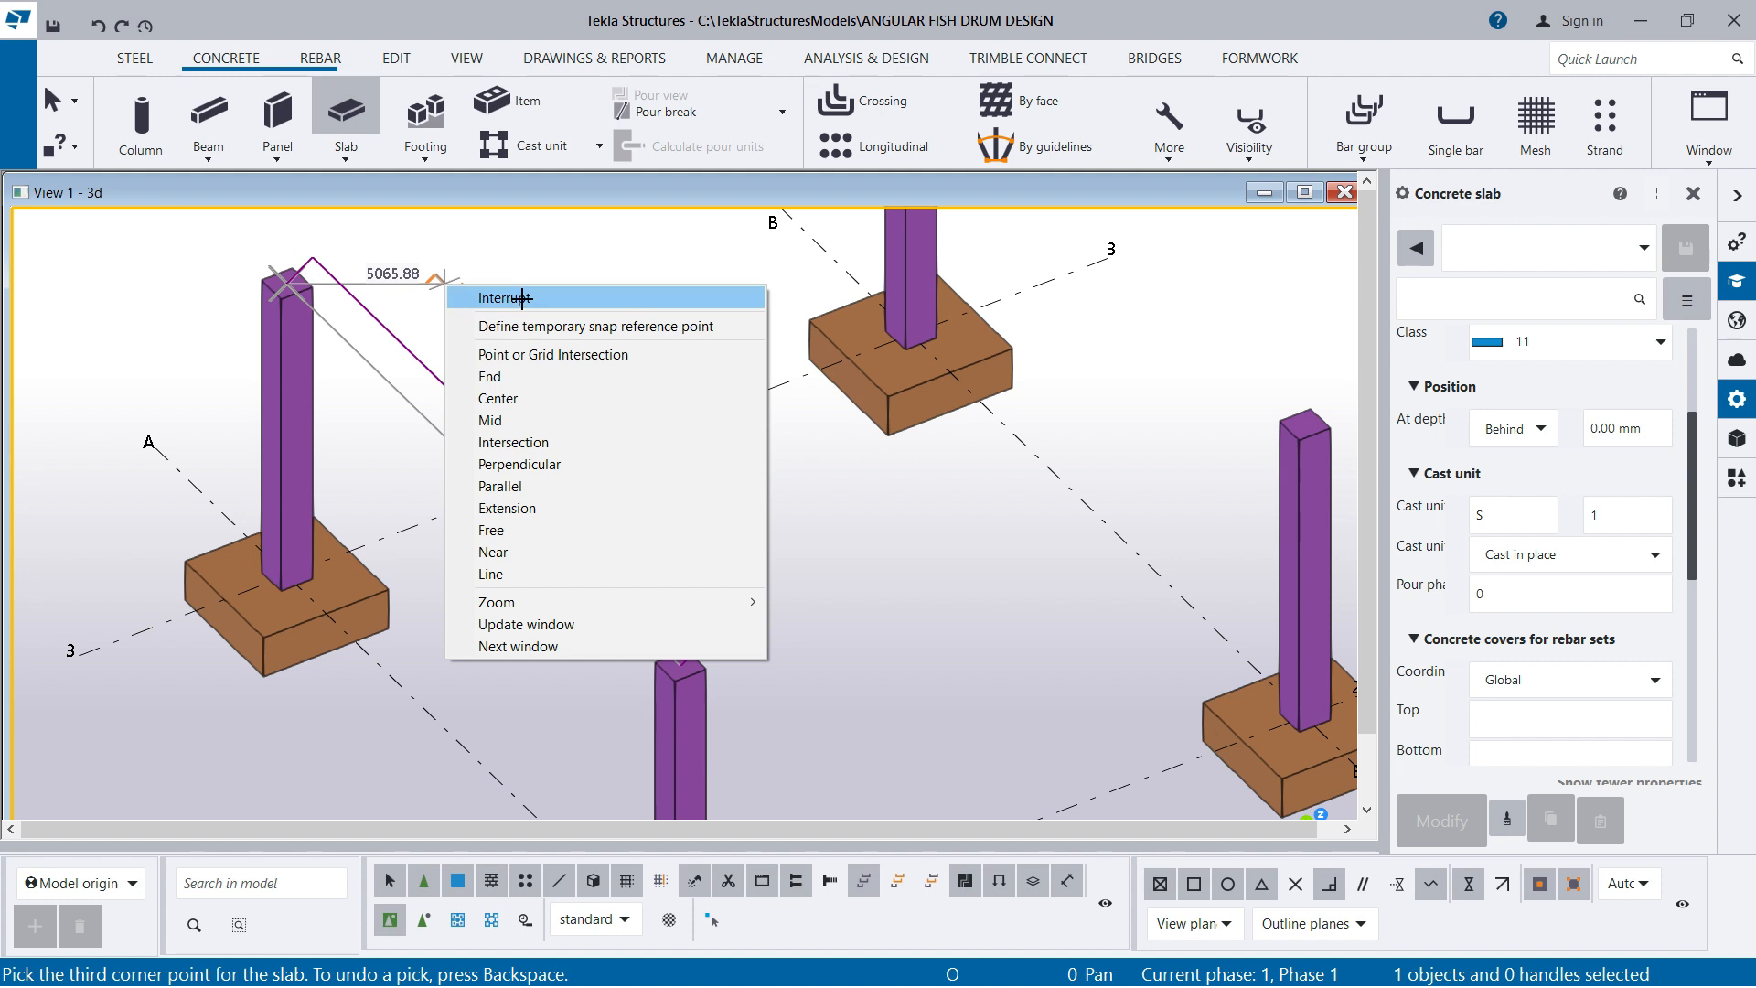
click(522, 298)
Start a concrete slab and pick its first two corners on the outer top edges of columns A2 and A3
click(348, 163)
click(365, 181)
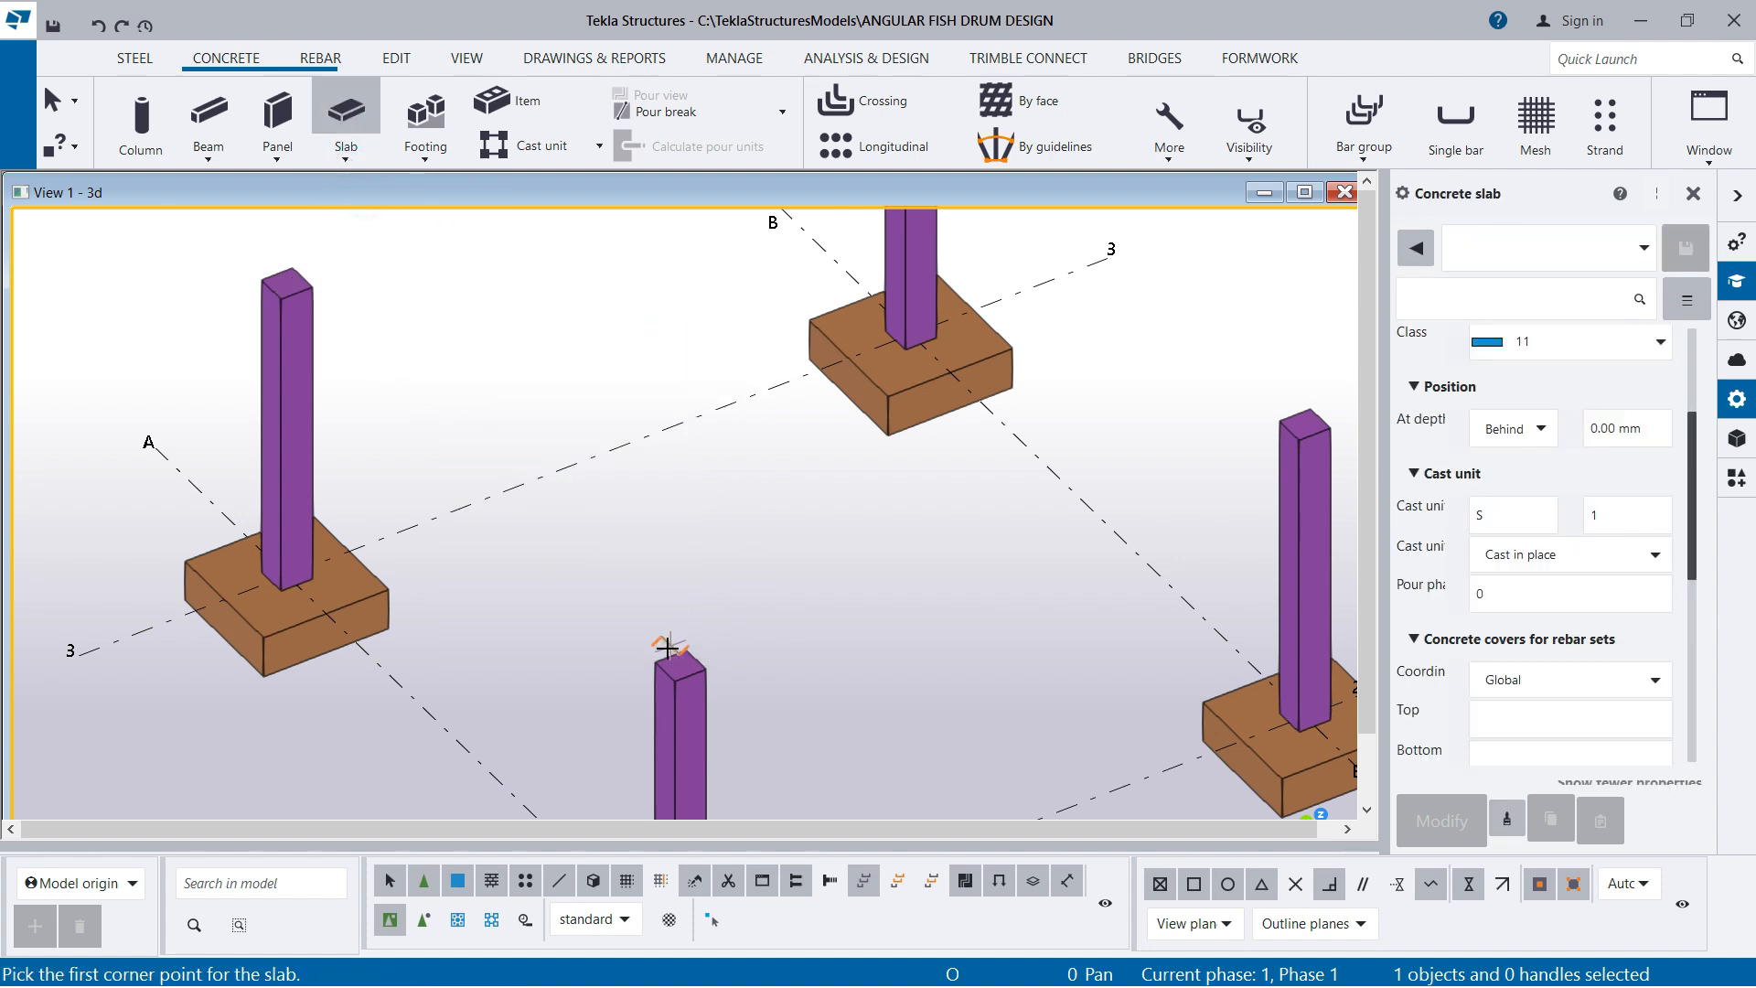
click(667, 677)
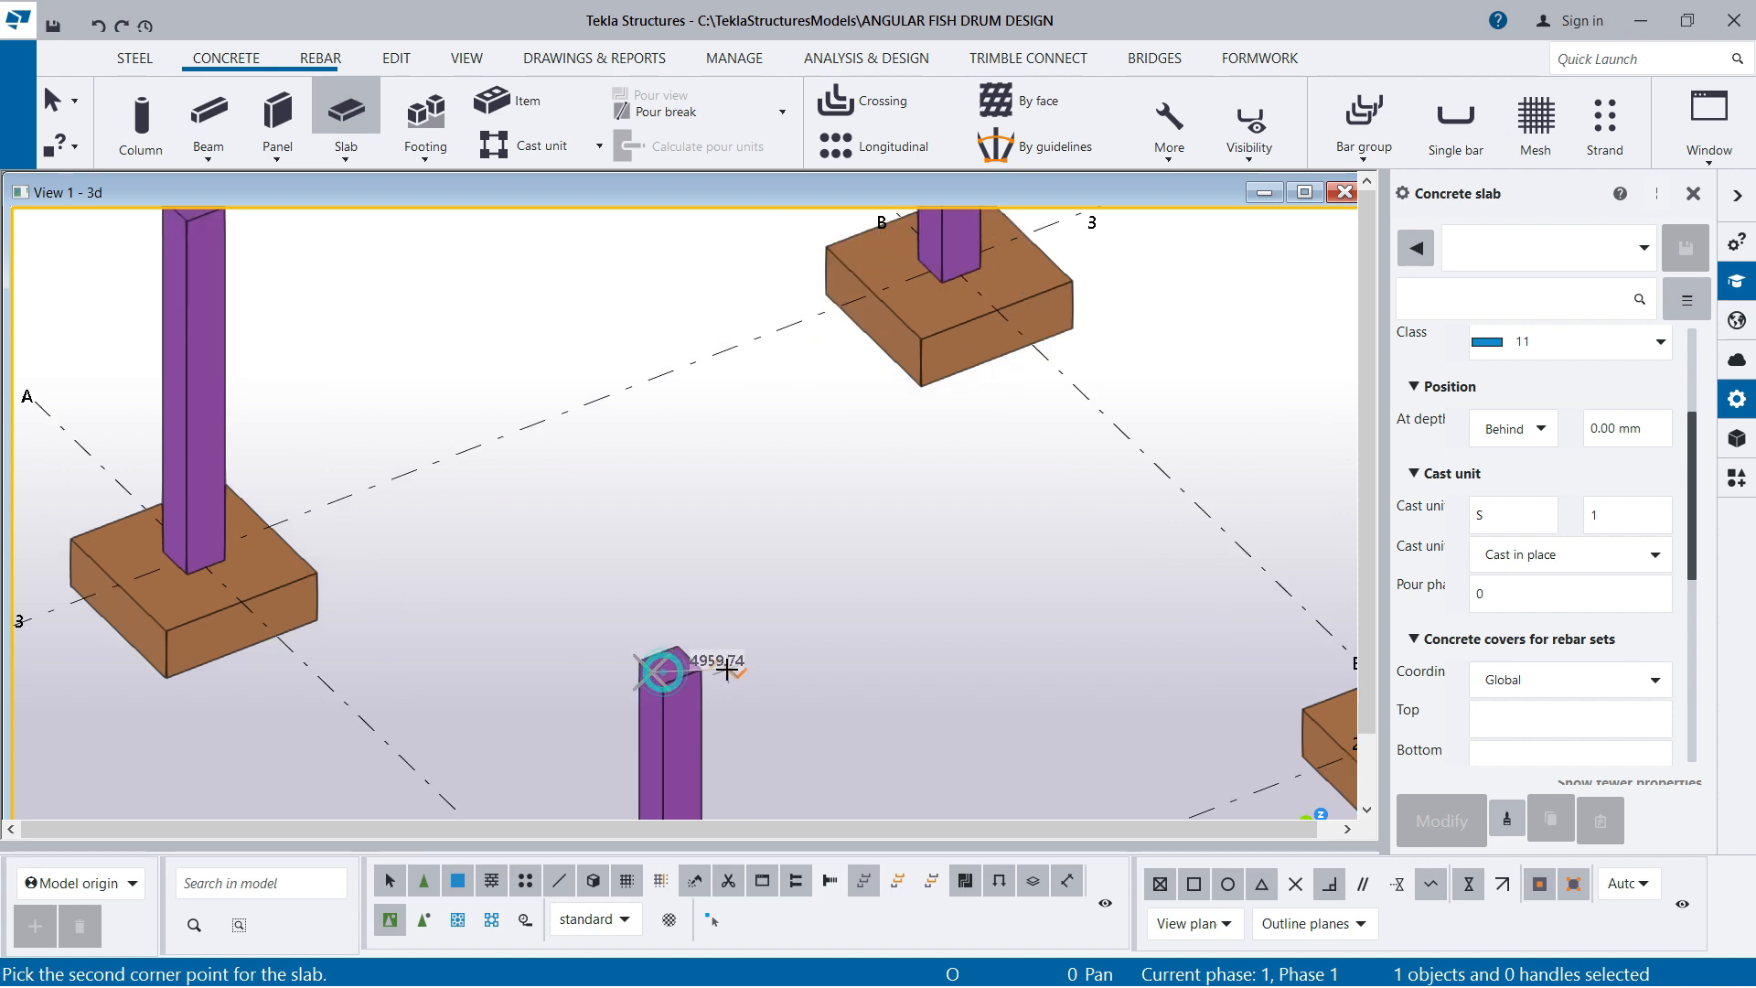
scroll(392, 439, down, 2)
scroll(353, 347, up, 2)
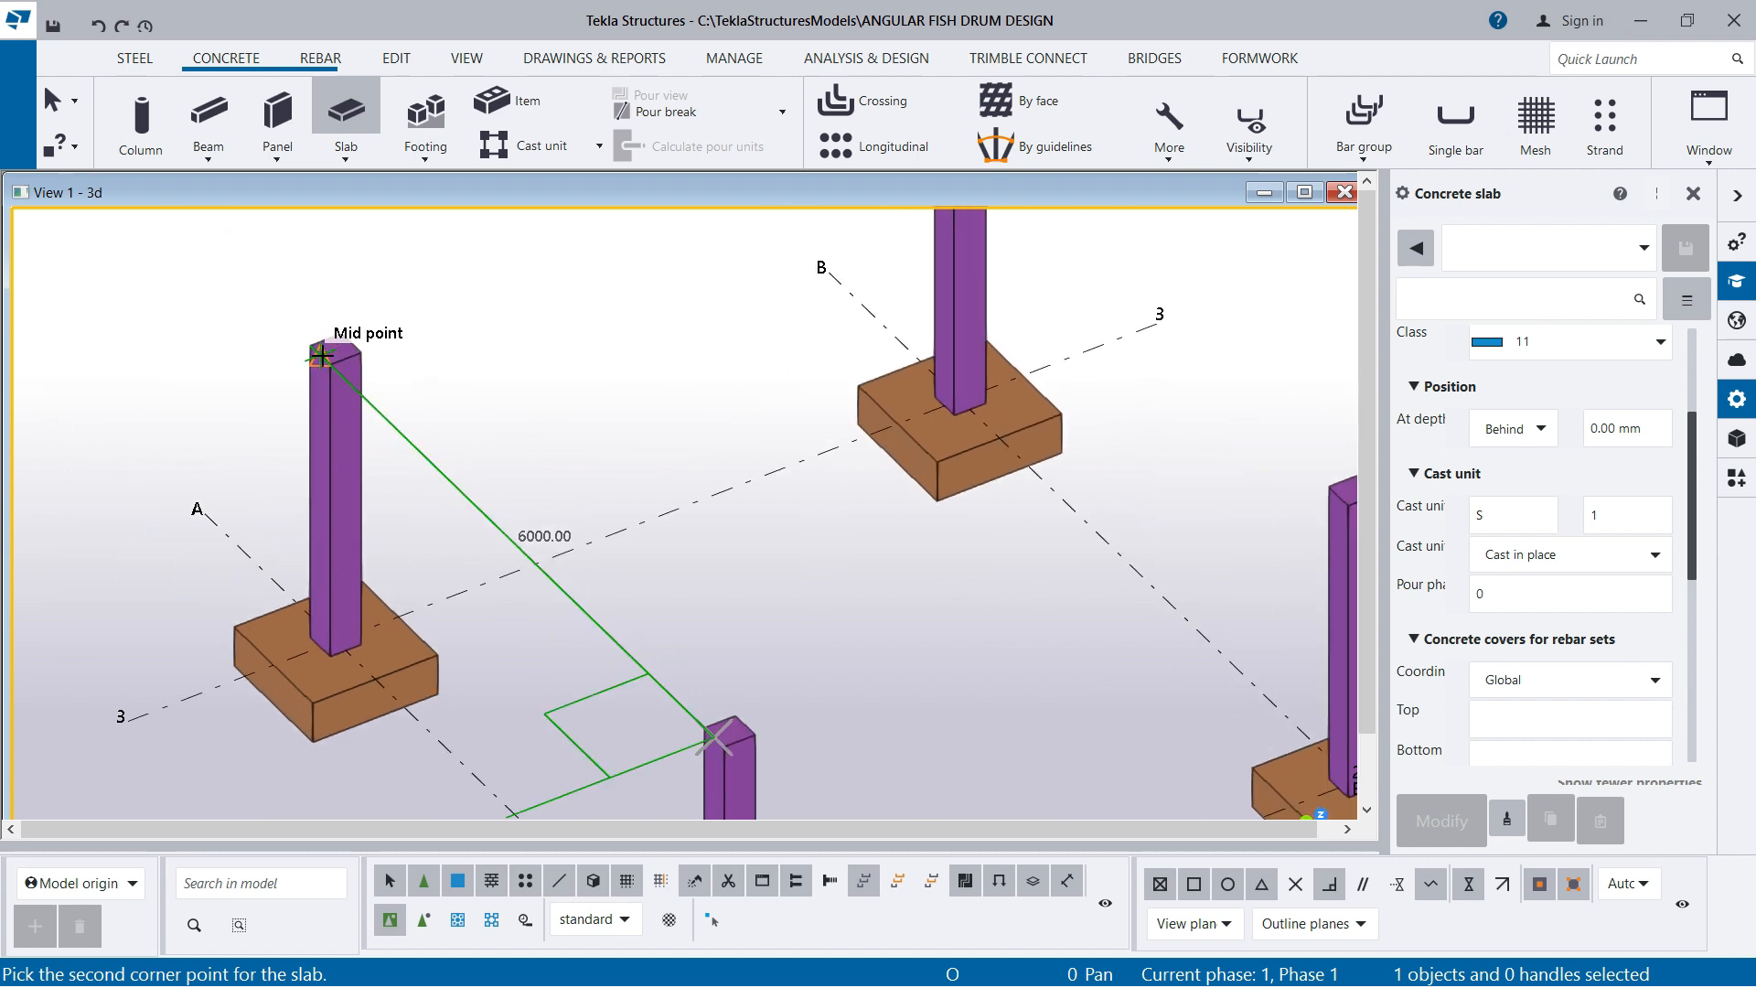
click(311, 344)
scroll(307, 365, down, 2)
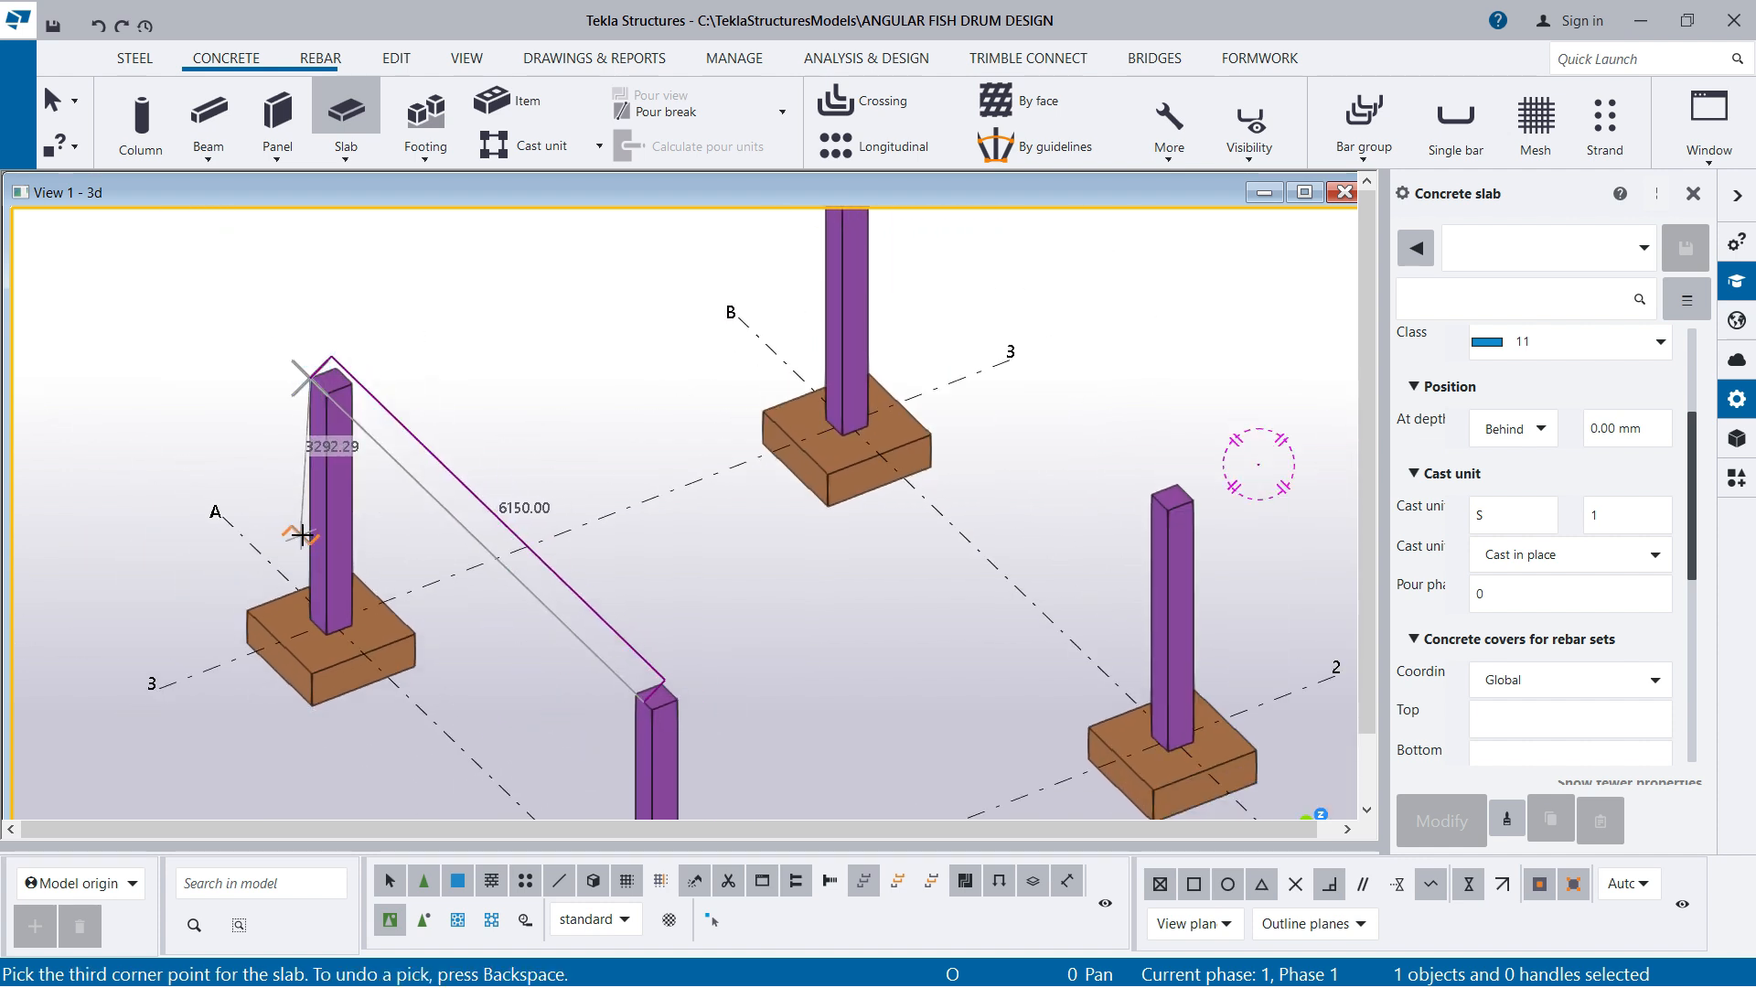
scroll(549, 549, up, 2)
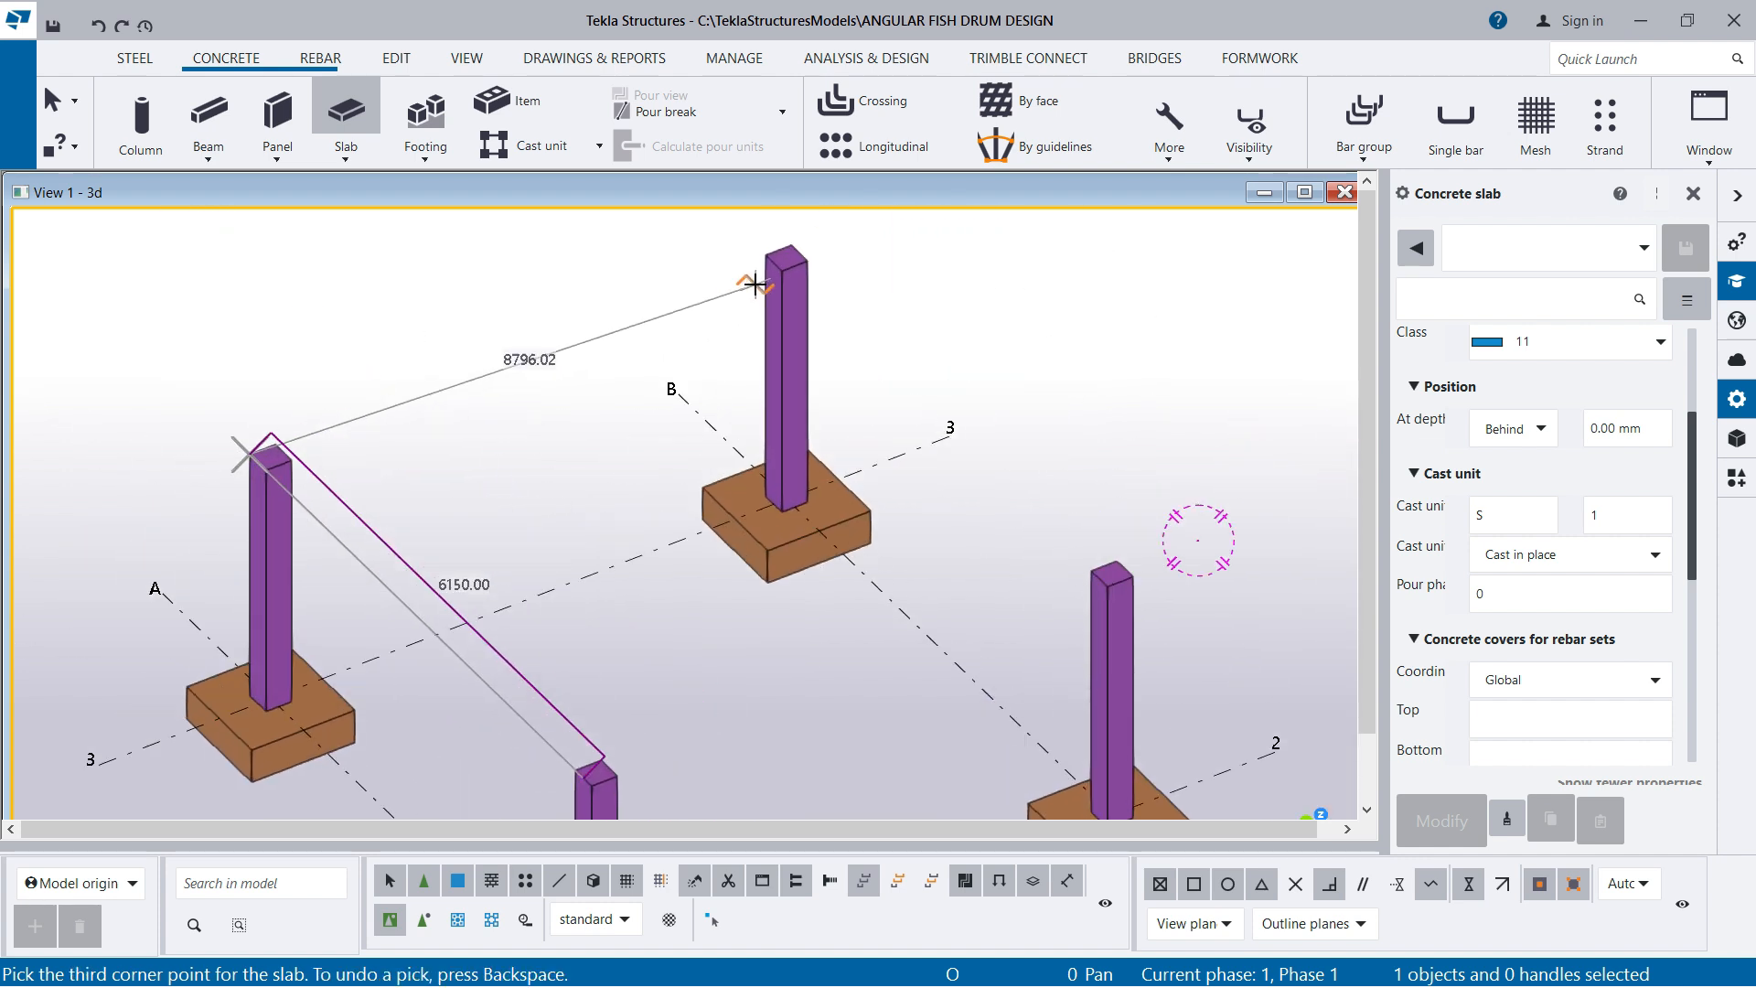
Pick the remaining slab corners on top of columns B3 and B2, create the slab, and end the command
click(790, 245)
scroll(1130, 559, up, 2)
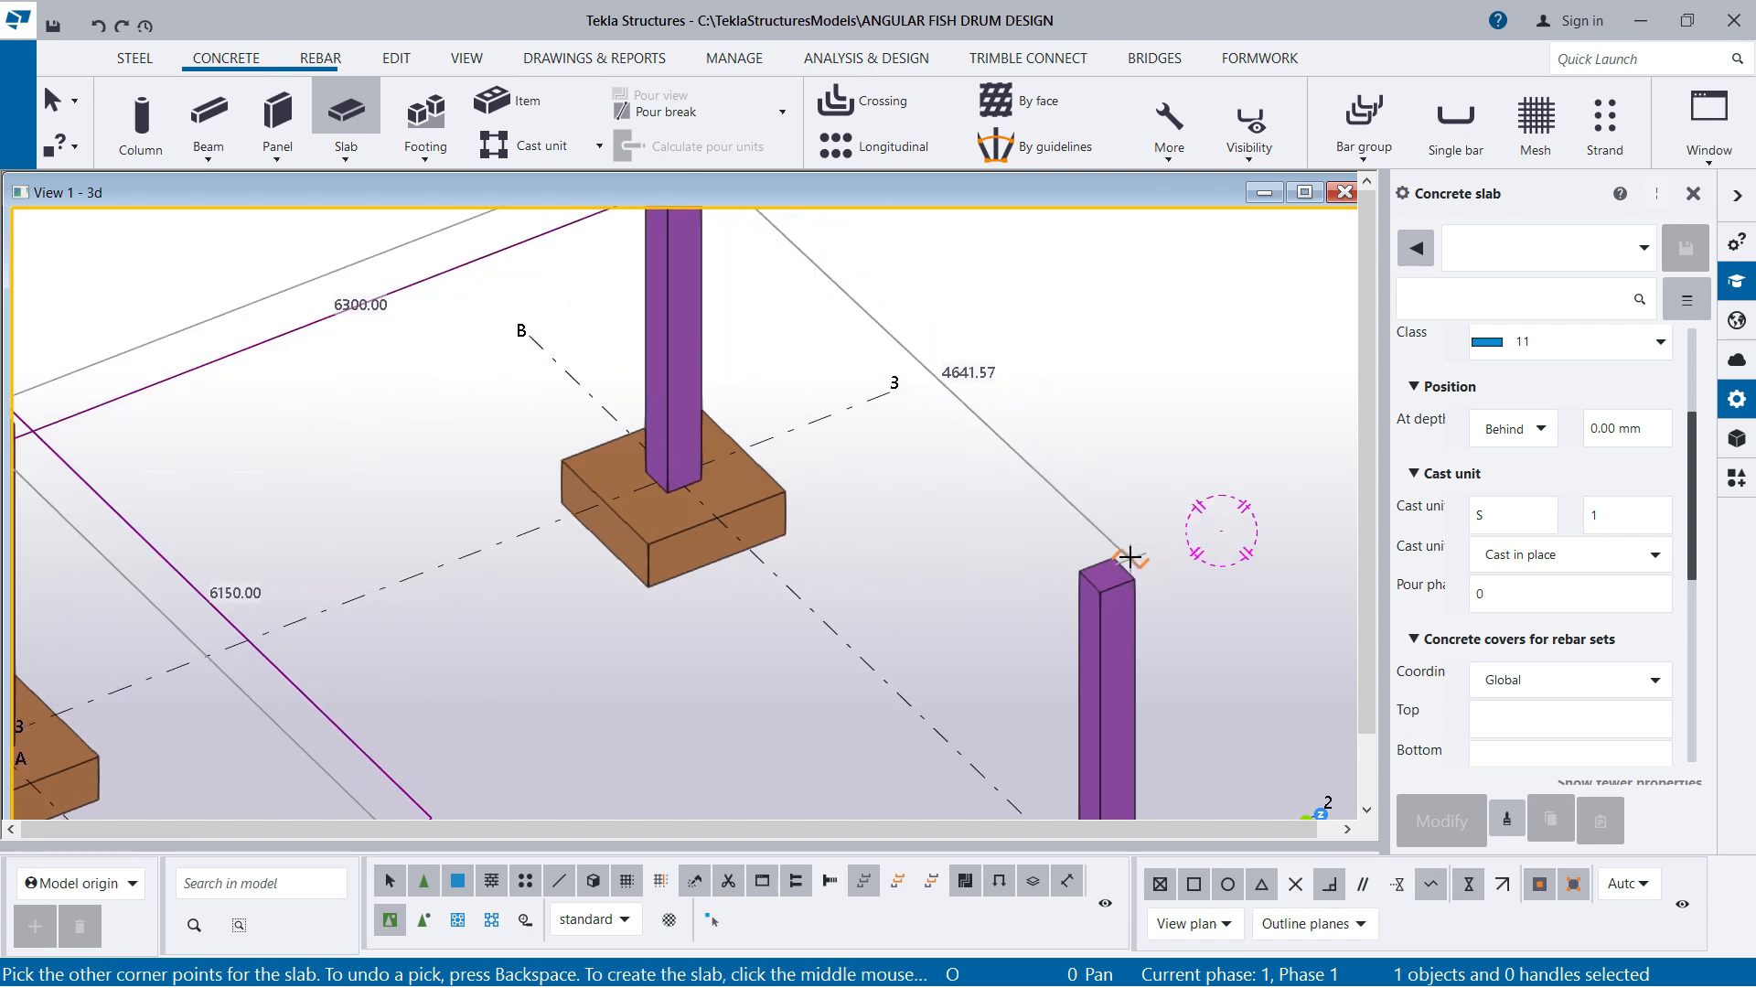
scroll(1122, 568, up, 2)
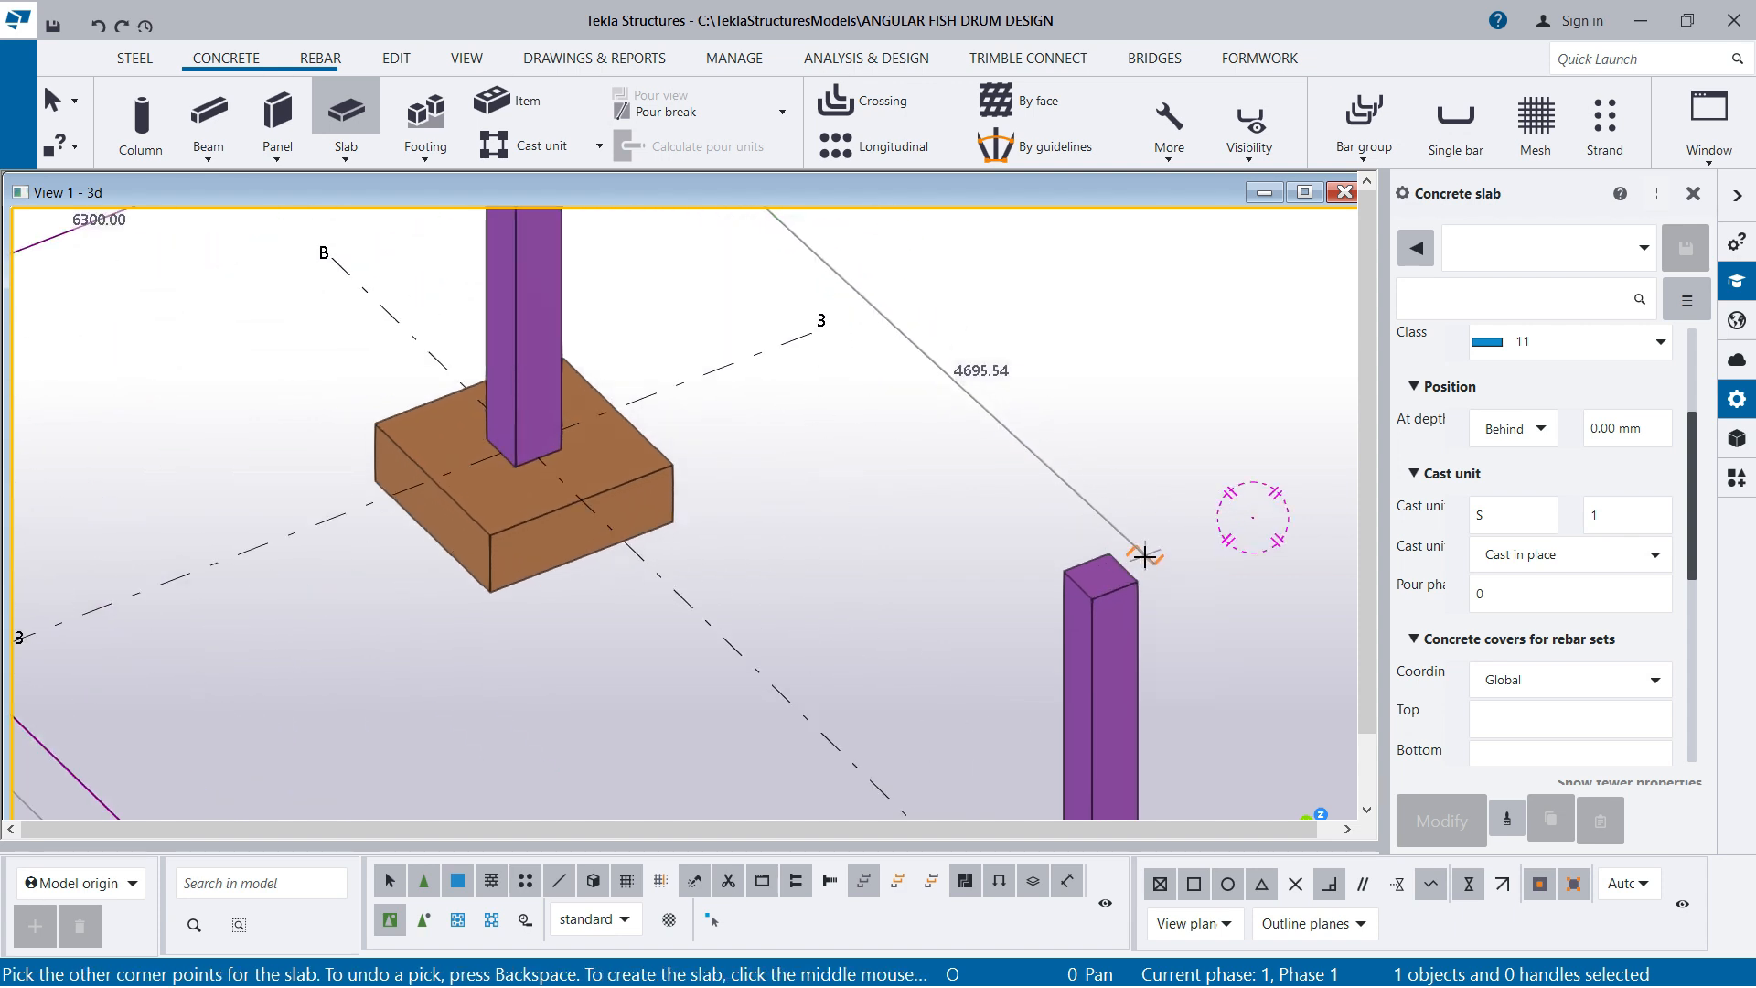
click(1124, 567)
scroll(1116, 572, down, 2)
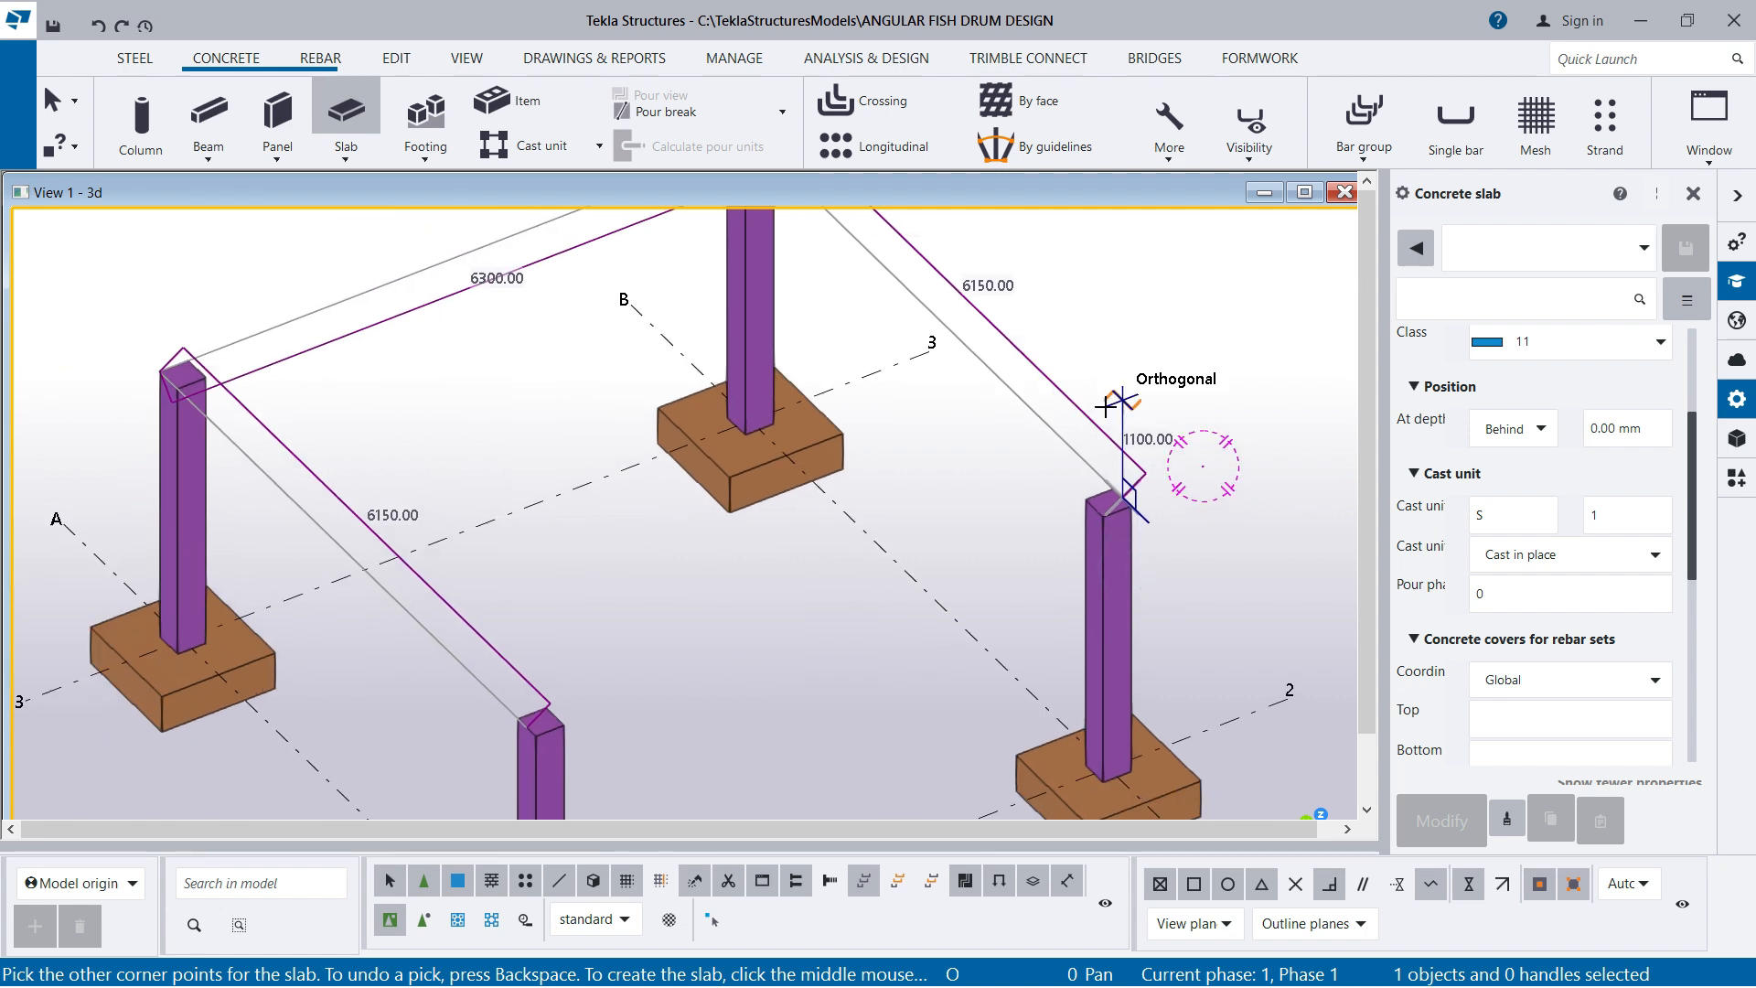
scroll(1092, 590, down, 2)
scroll(686, 690, up, 5)
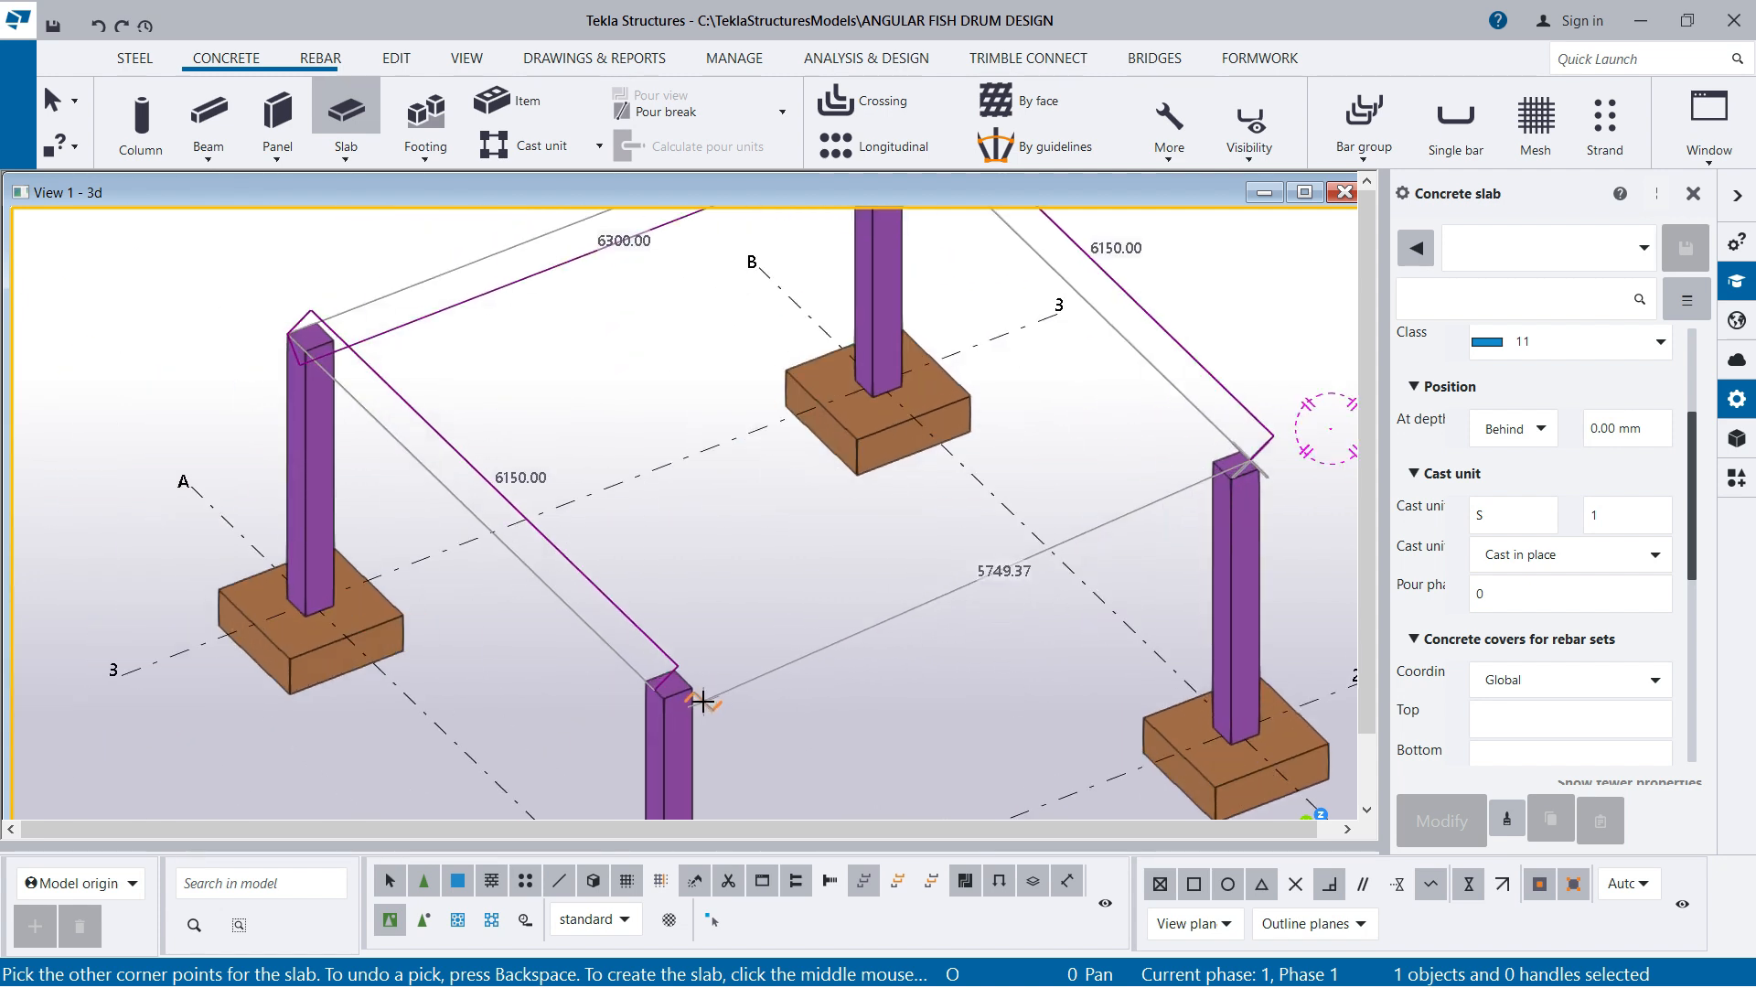
scroll(645, 622, down, 3)
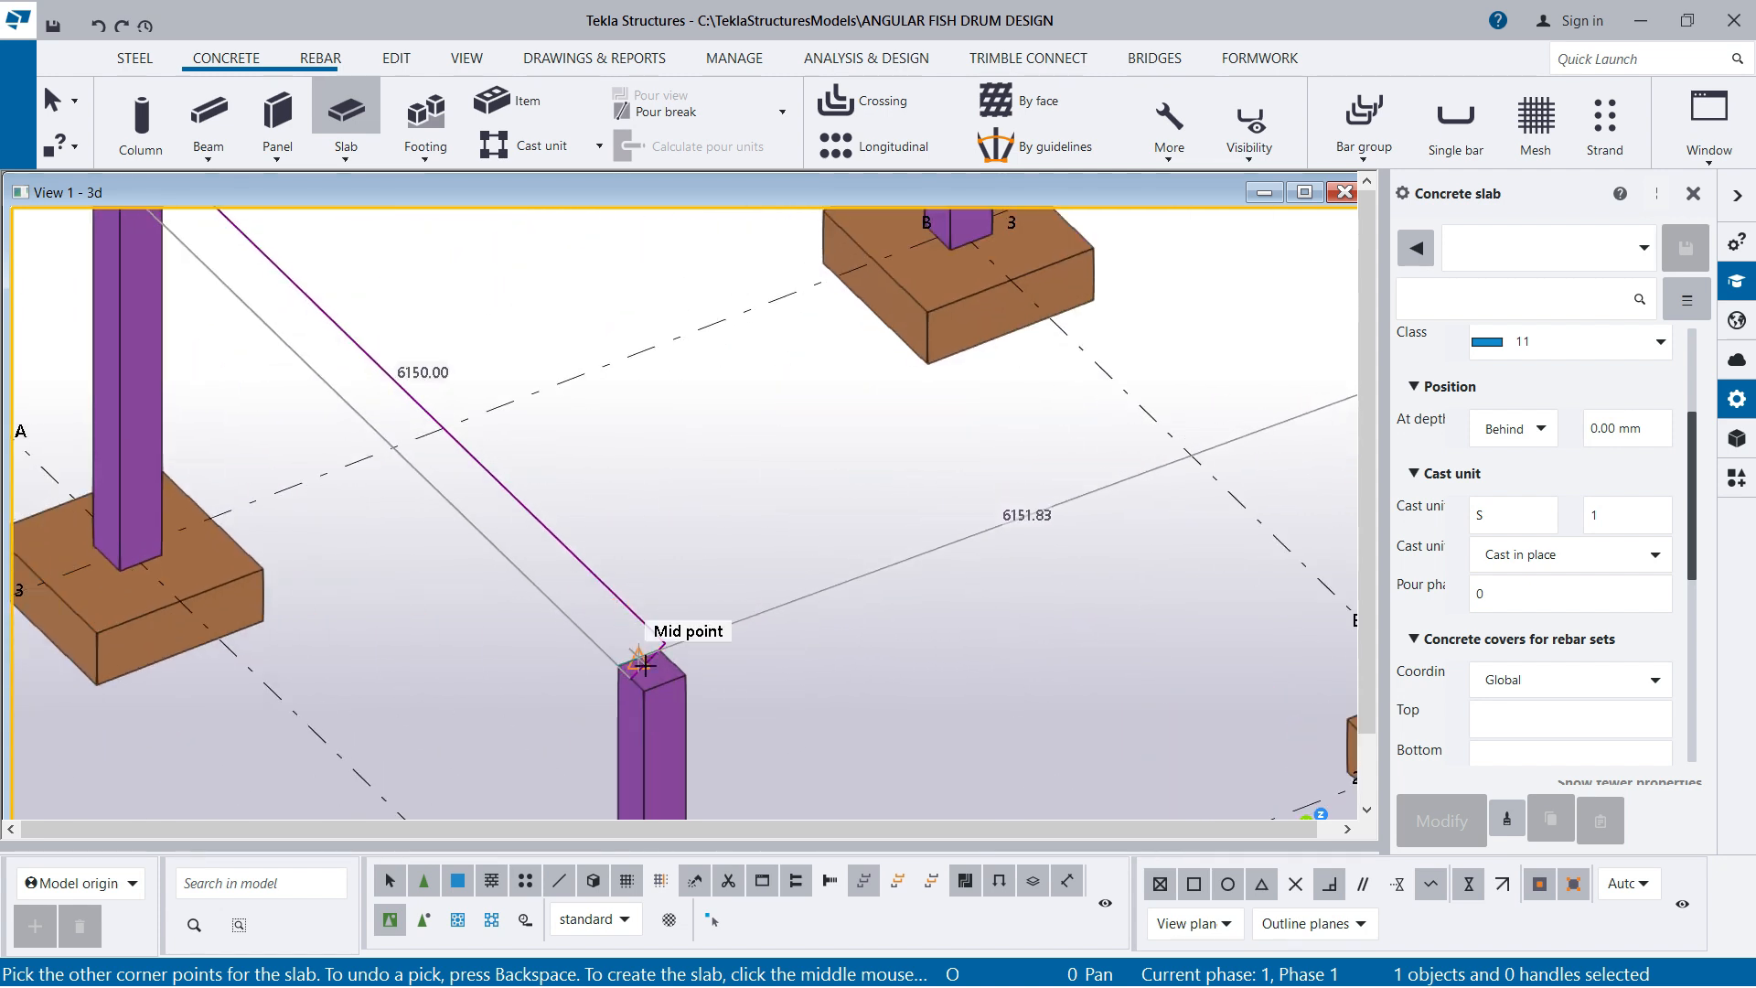
middle_click(716, 527)
scroll(784, 682, down, 2)
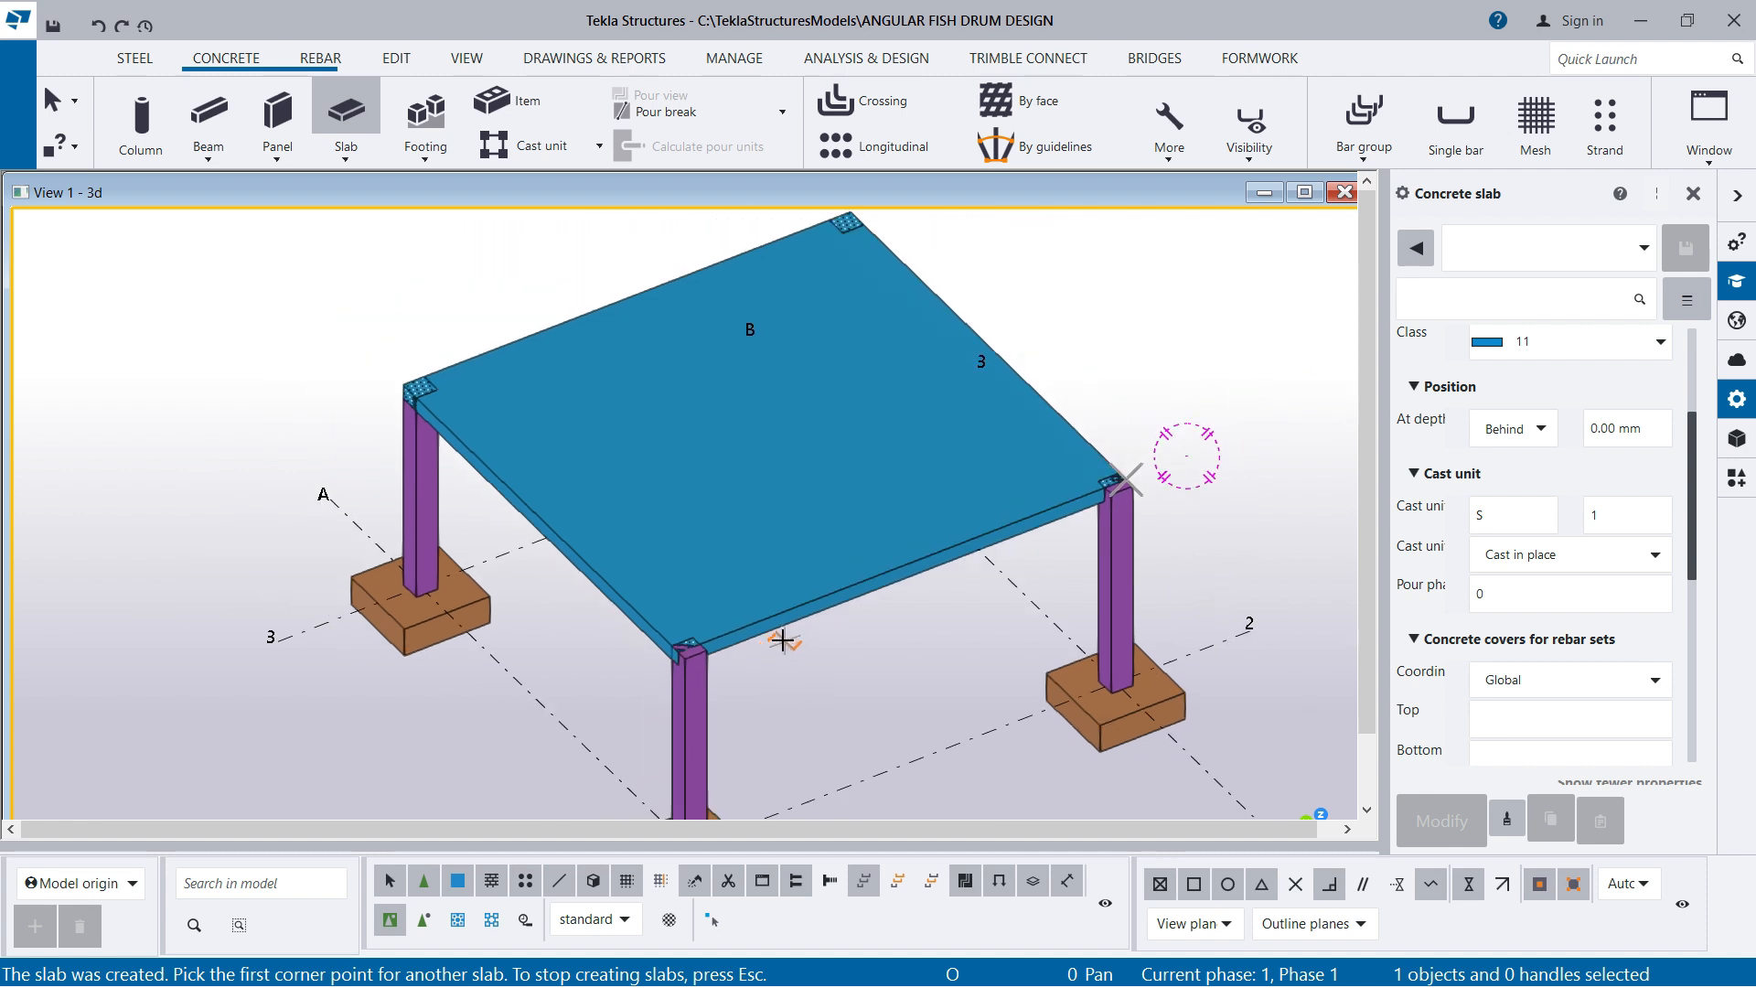
scroll(886, 653, down, 1)
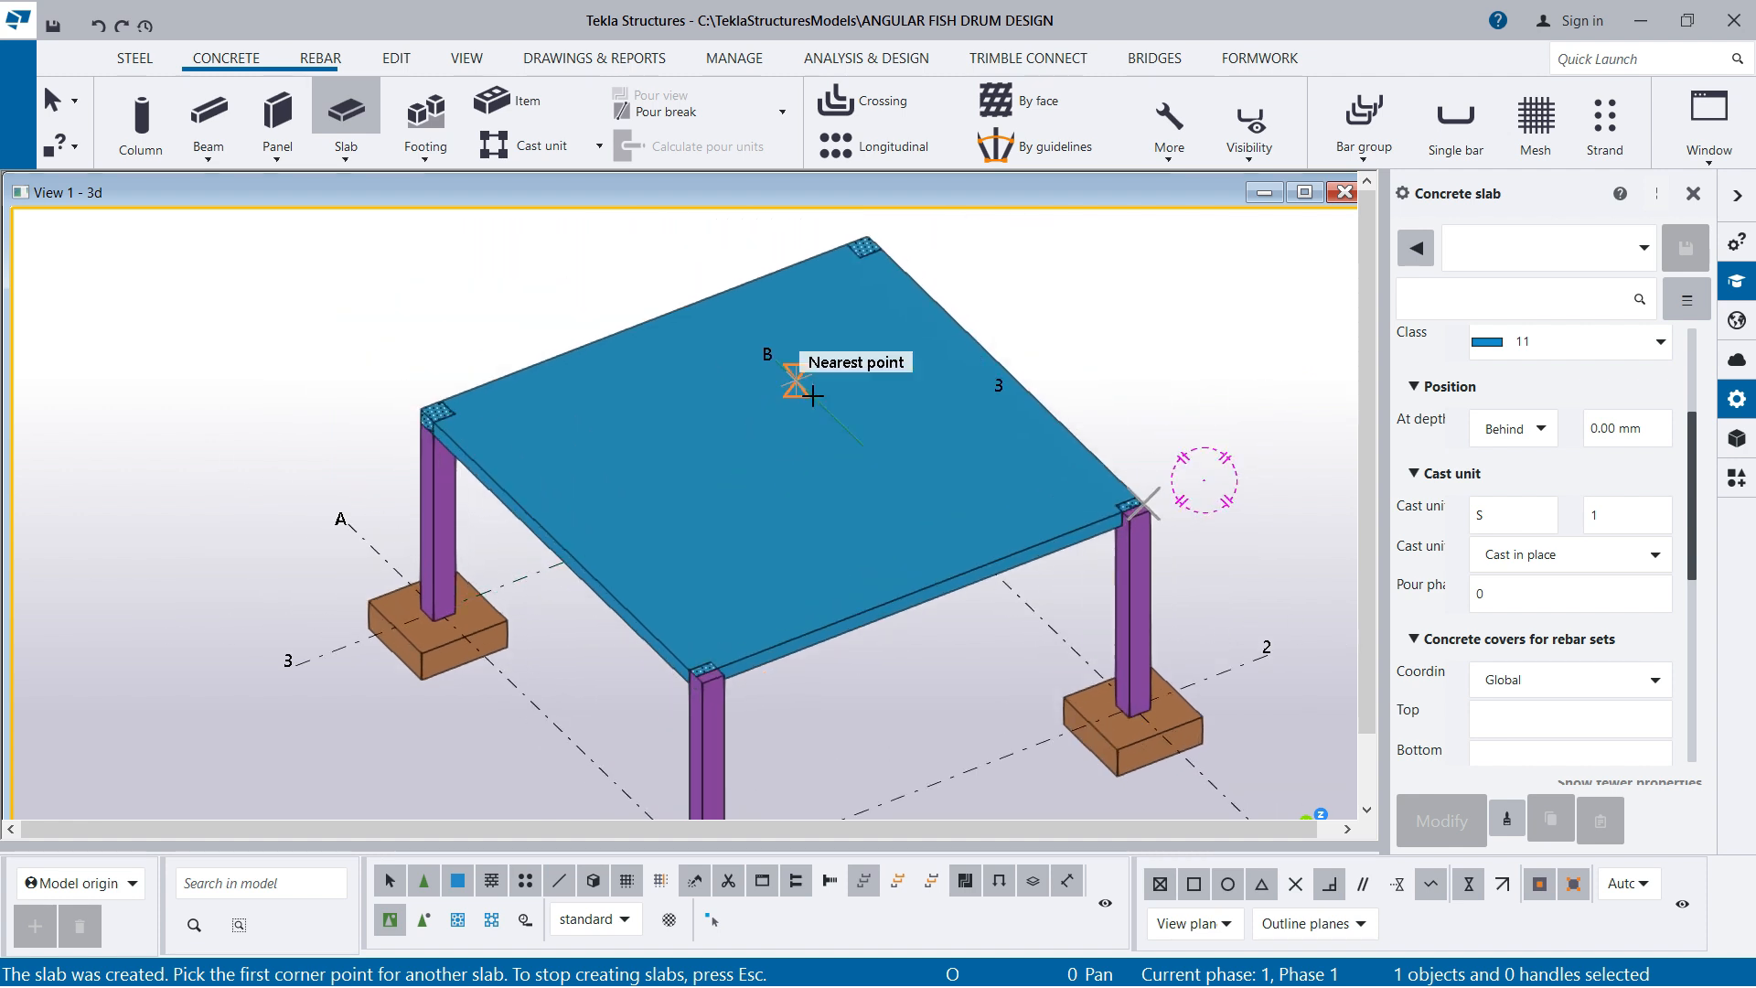
right_click(1101, 272)
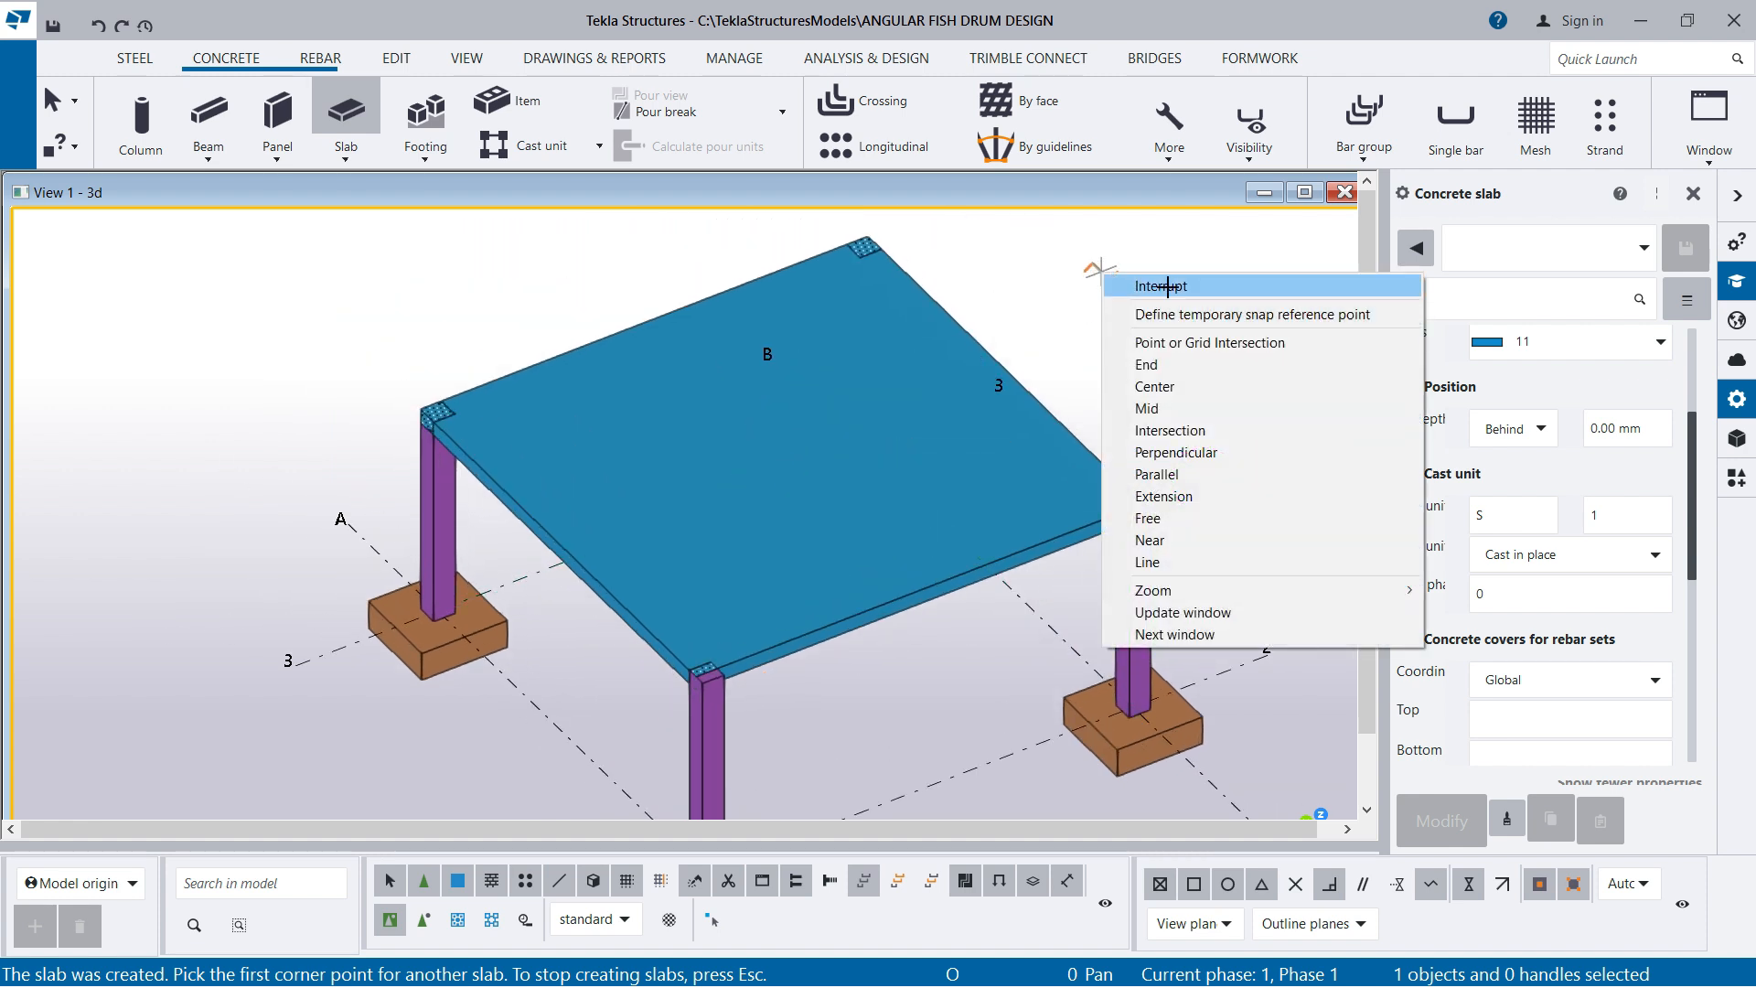
click(1161, 283)
Hide the floor slab on top of the four columns
scroll(788, 563, down, 1)
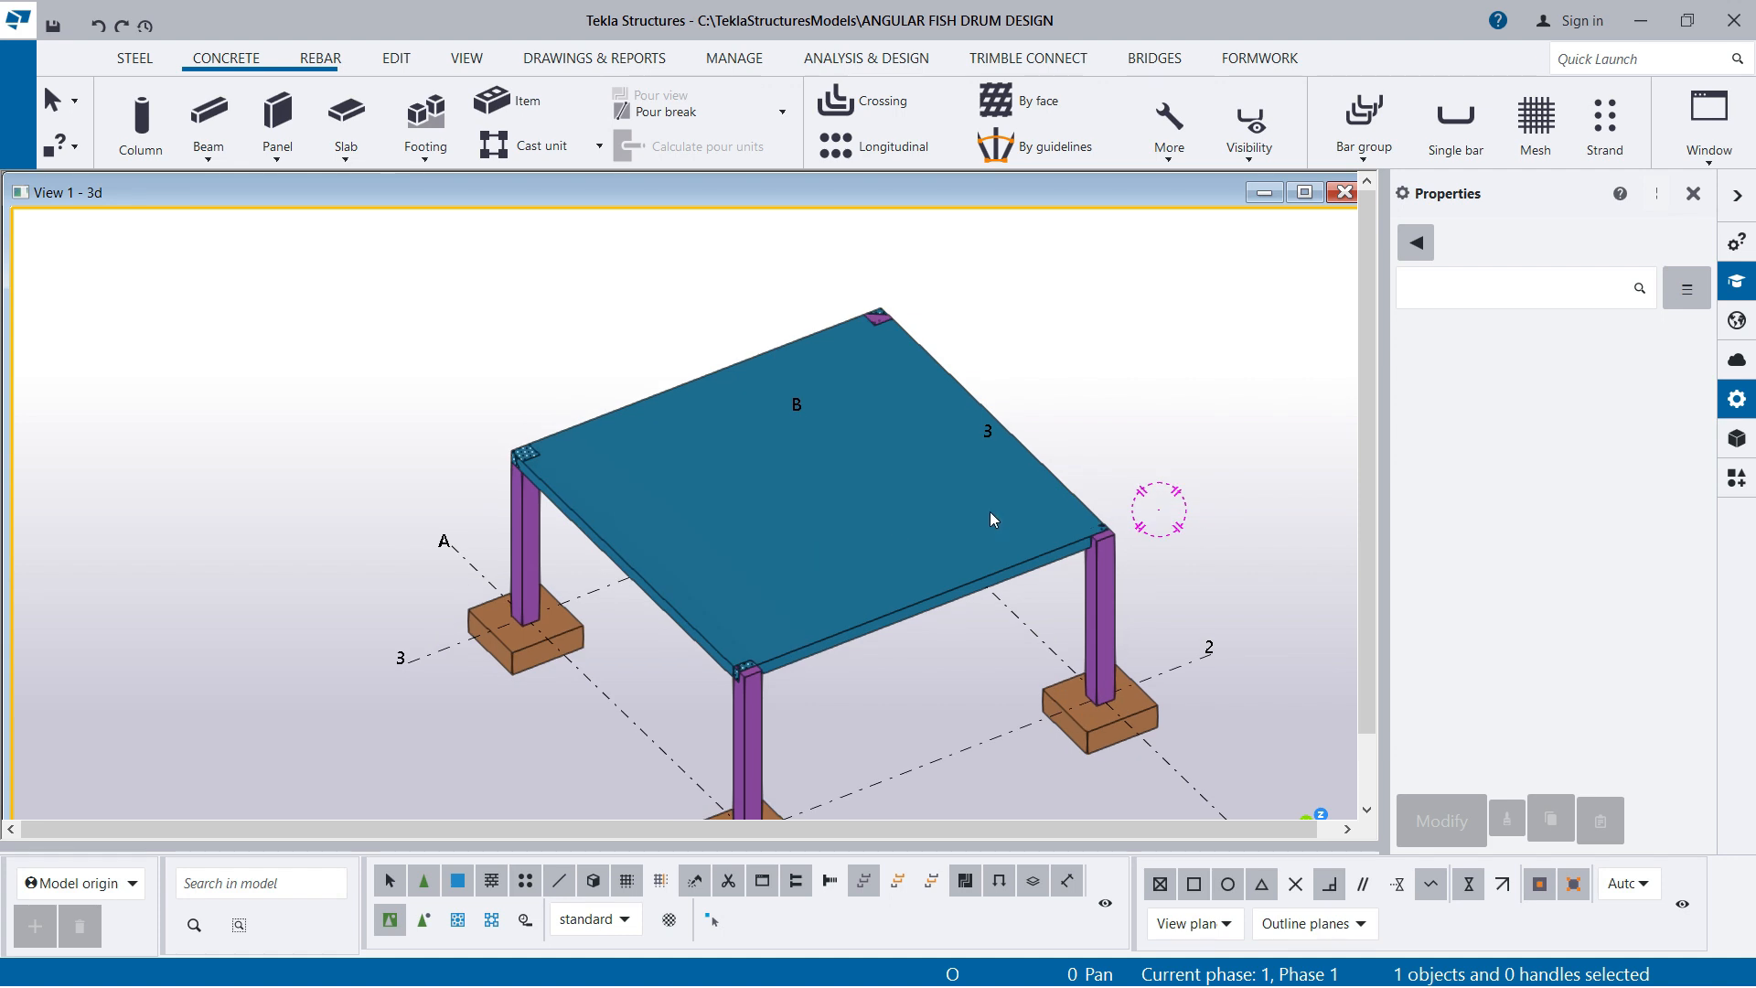
scroll(794, 512, down, 2)
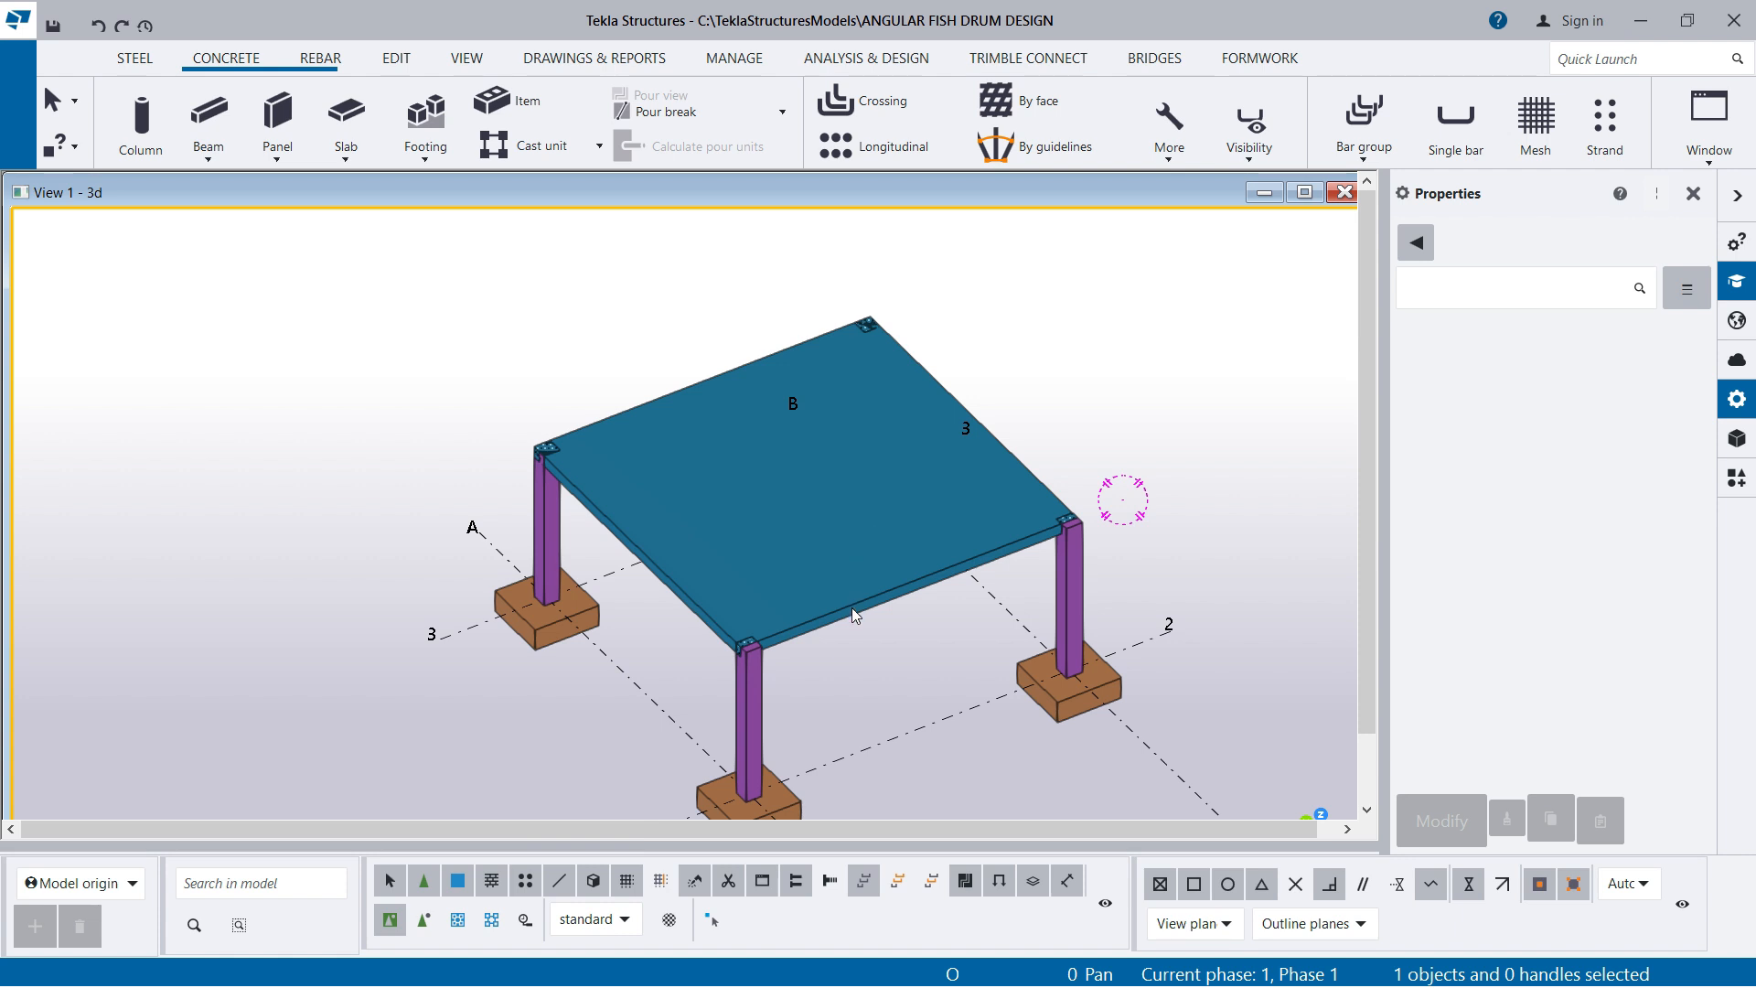
scroll(845, 609, up, 1)
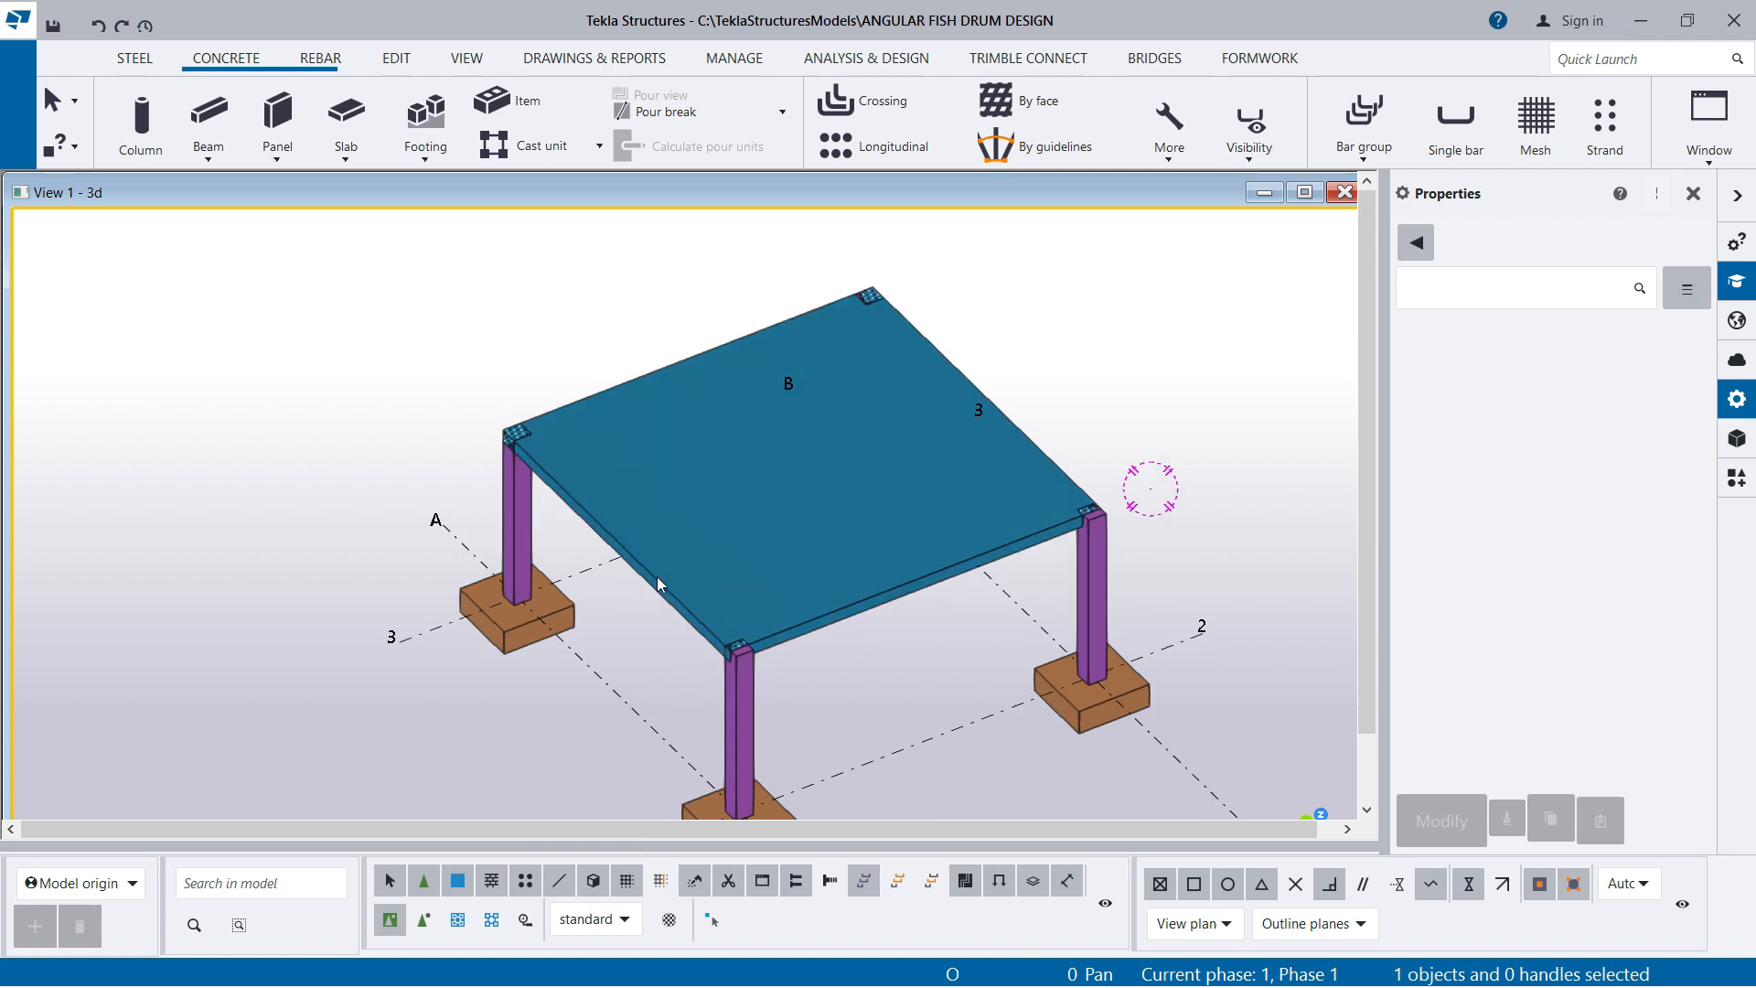
scroll(771, 653, up, 2)
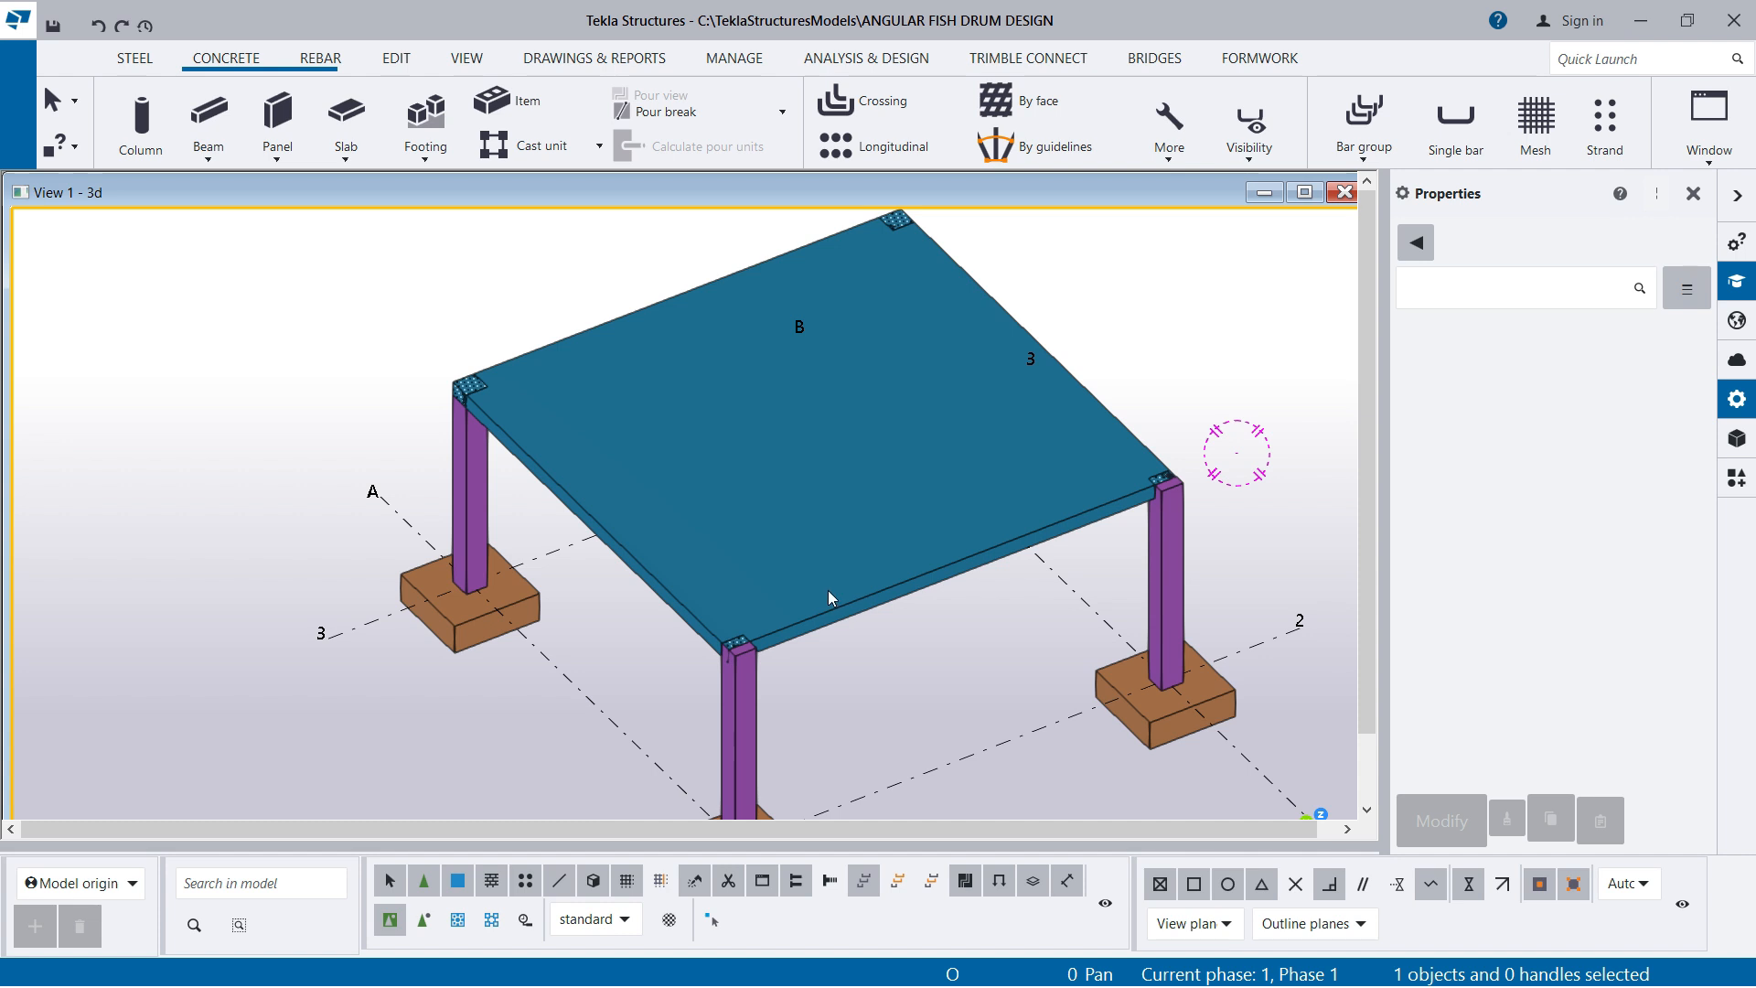
click(829, 592)
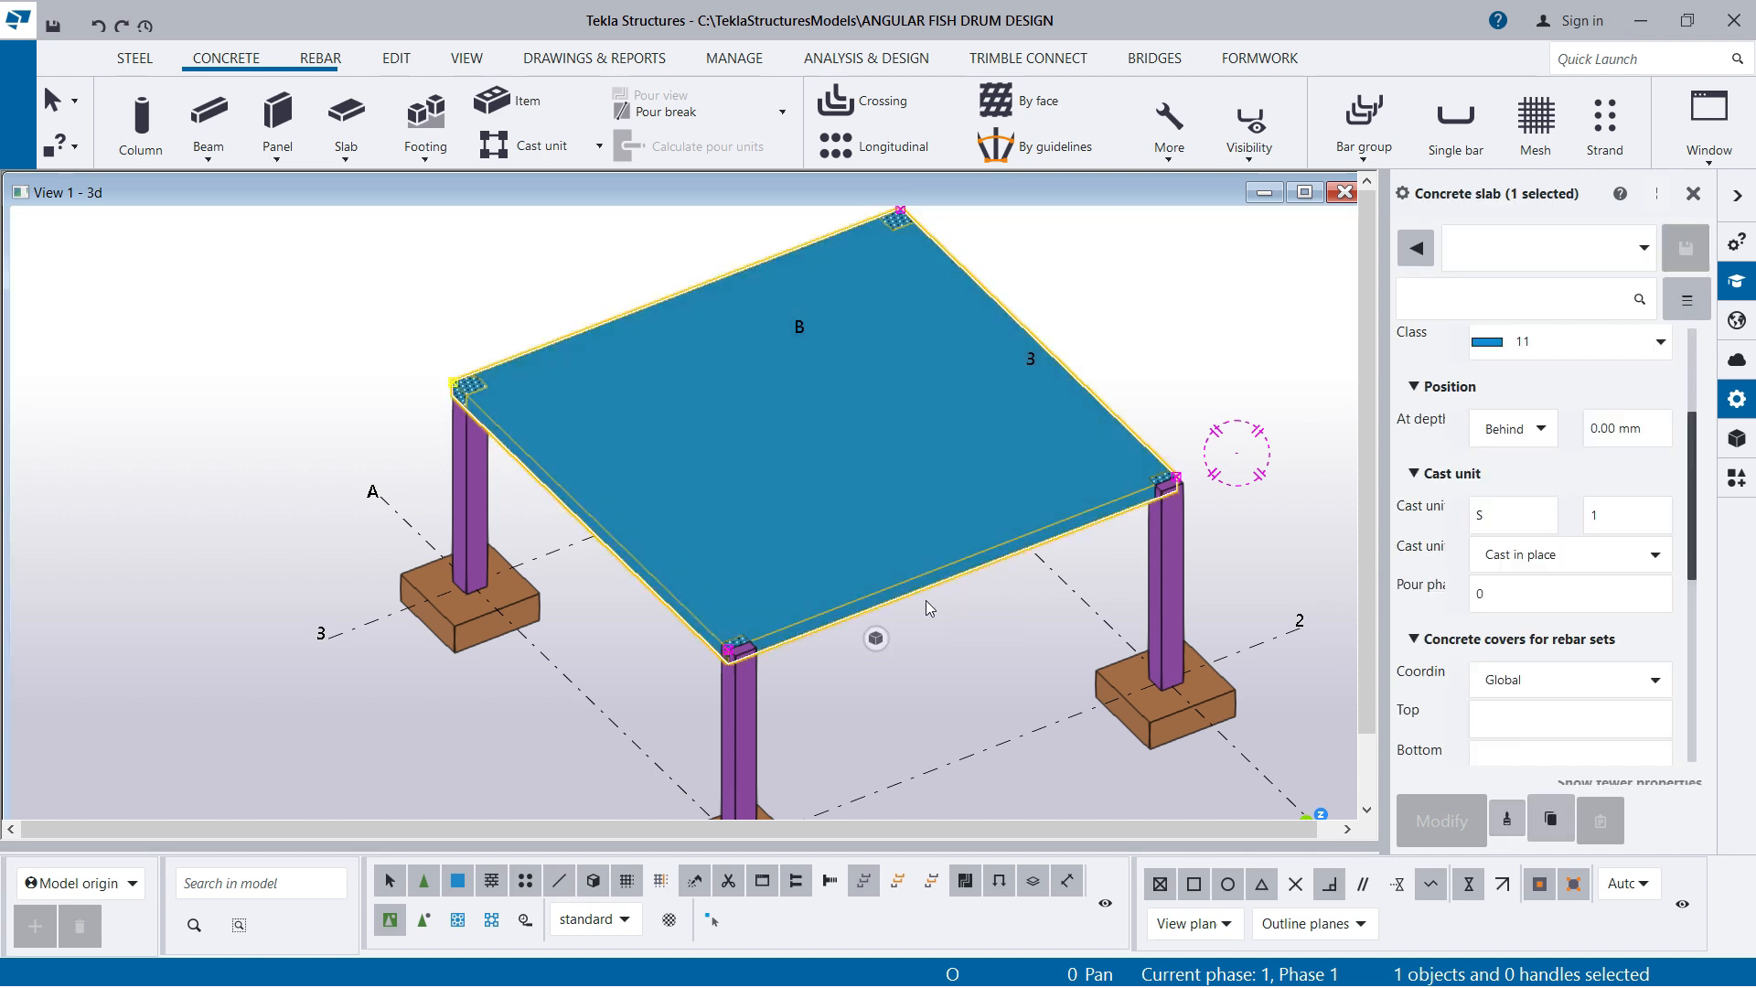
scroll(925, 601, down, 2)
right_click(1047, 341)
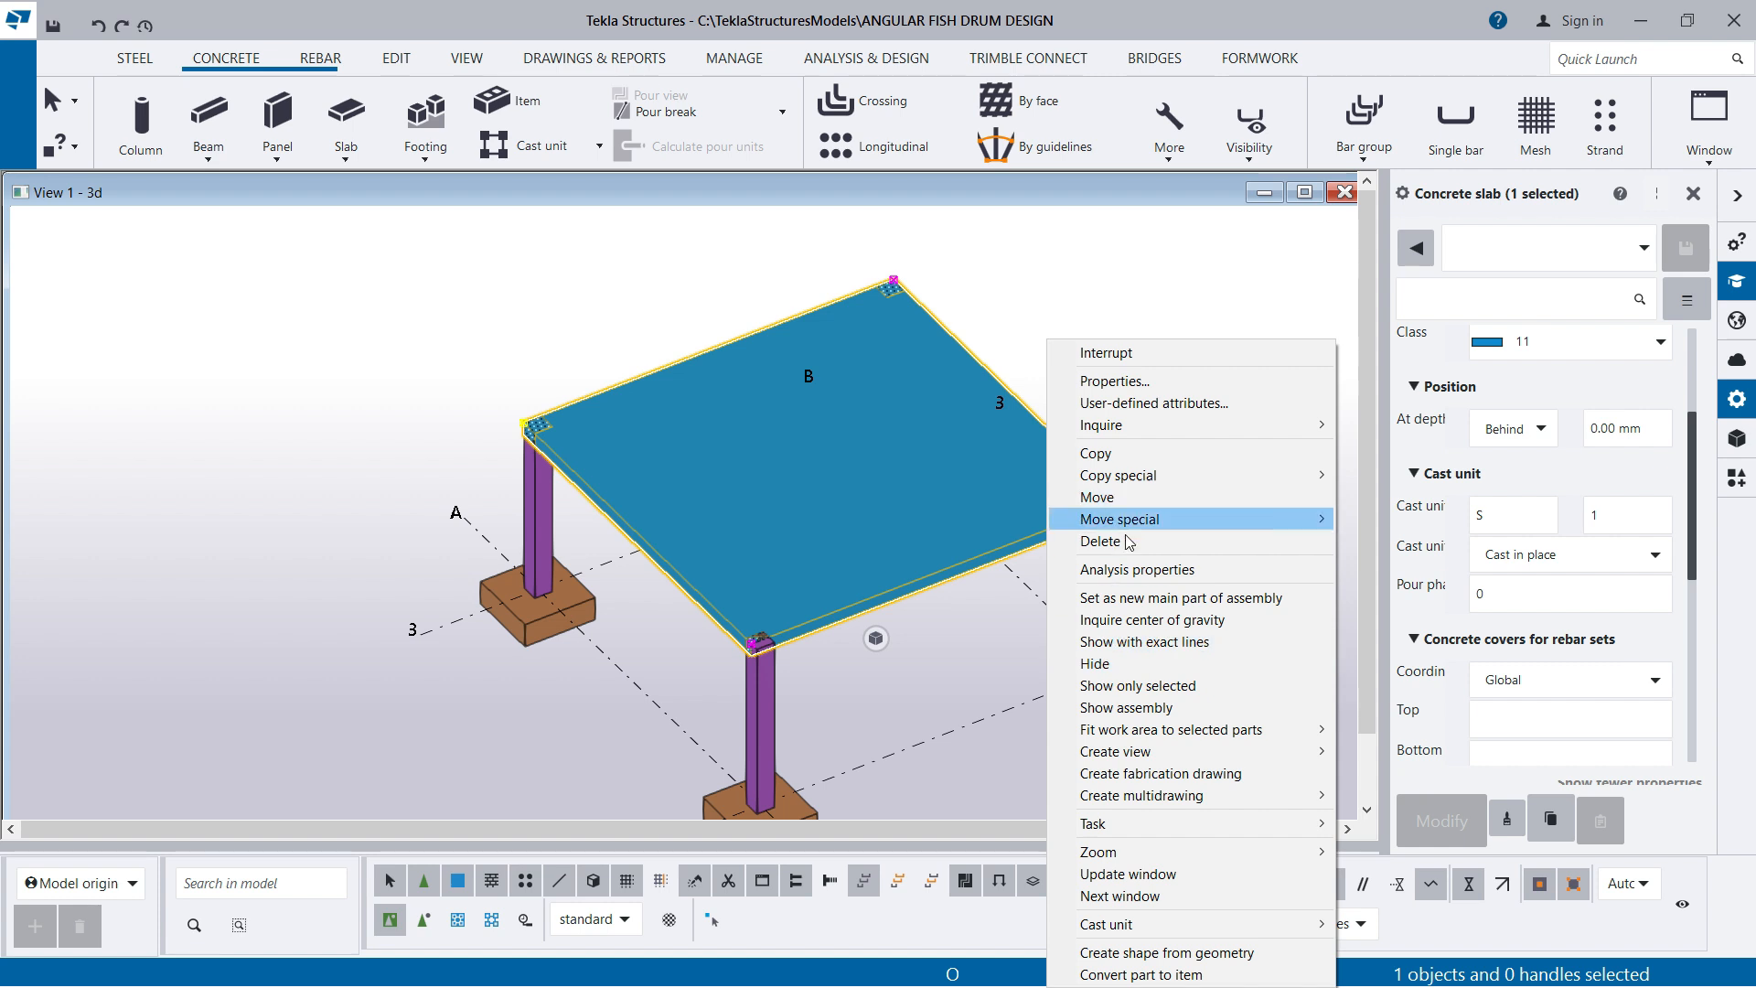
click(1108, 674)
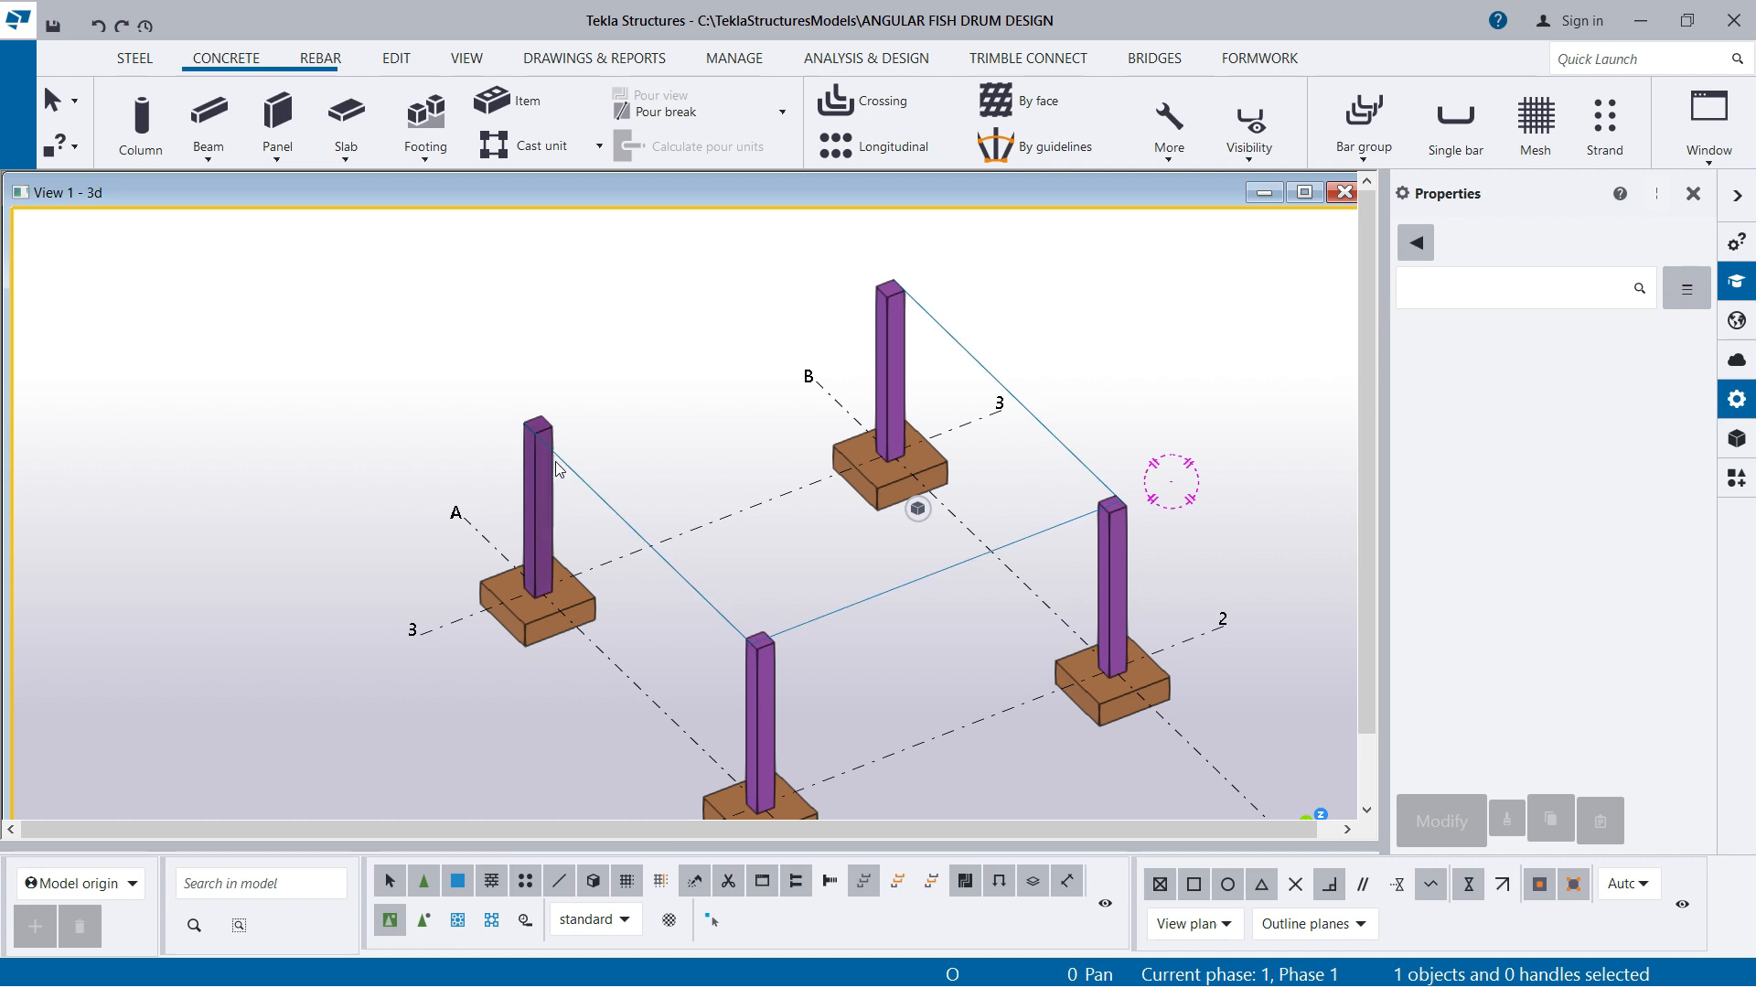
Start a concrete panel and set its class to 5
scroll(762, 588, up, 2)
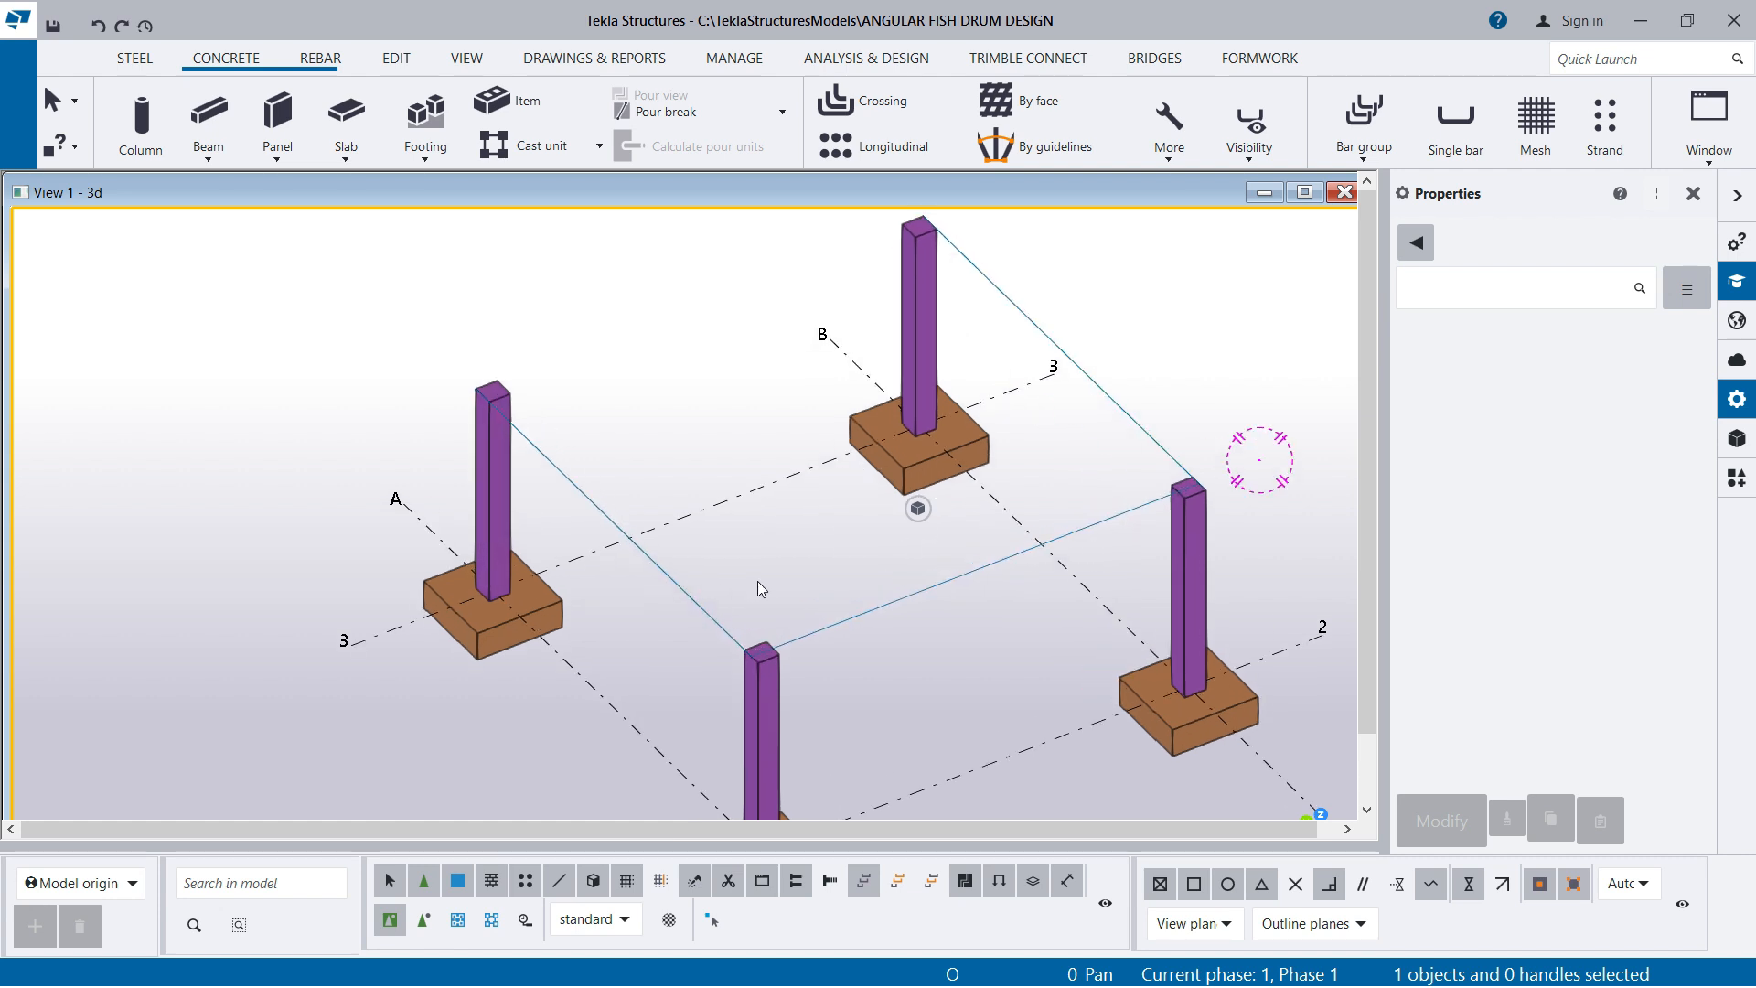
click(283, 162)
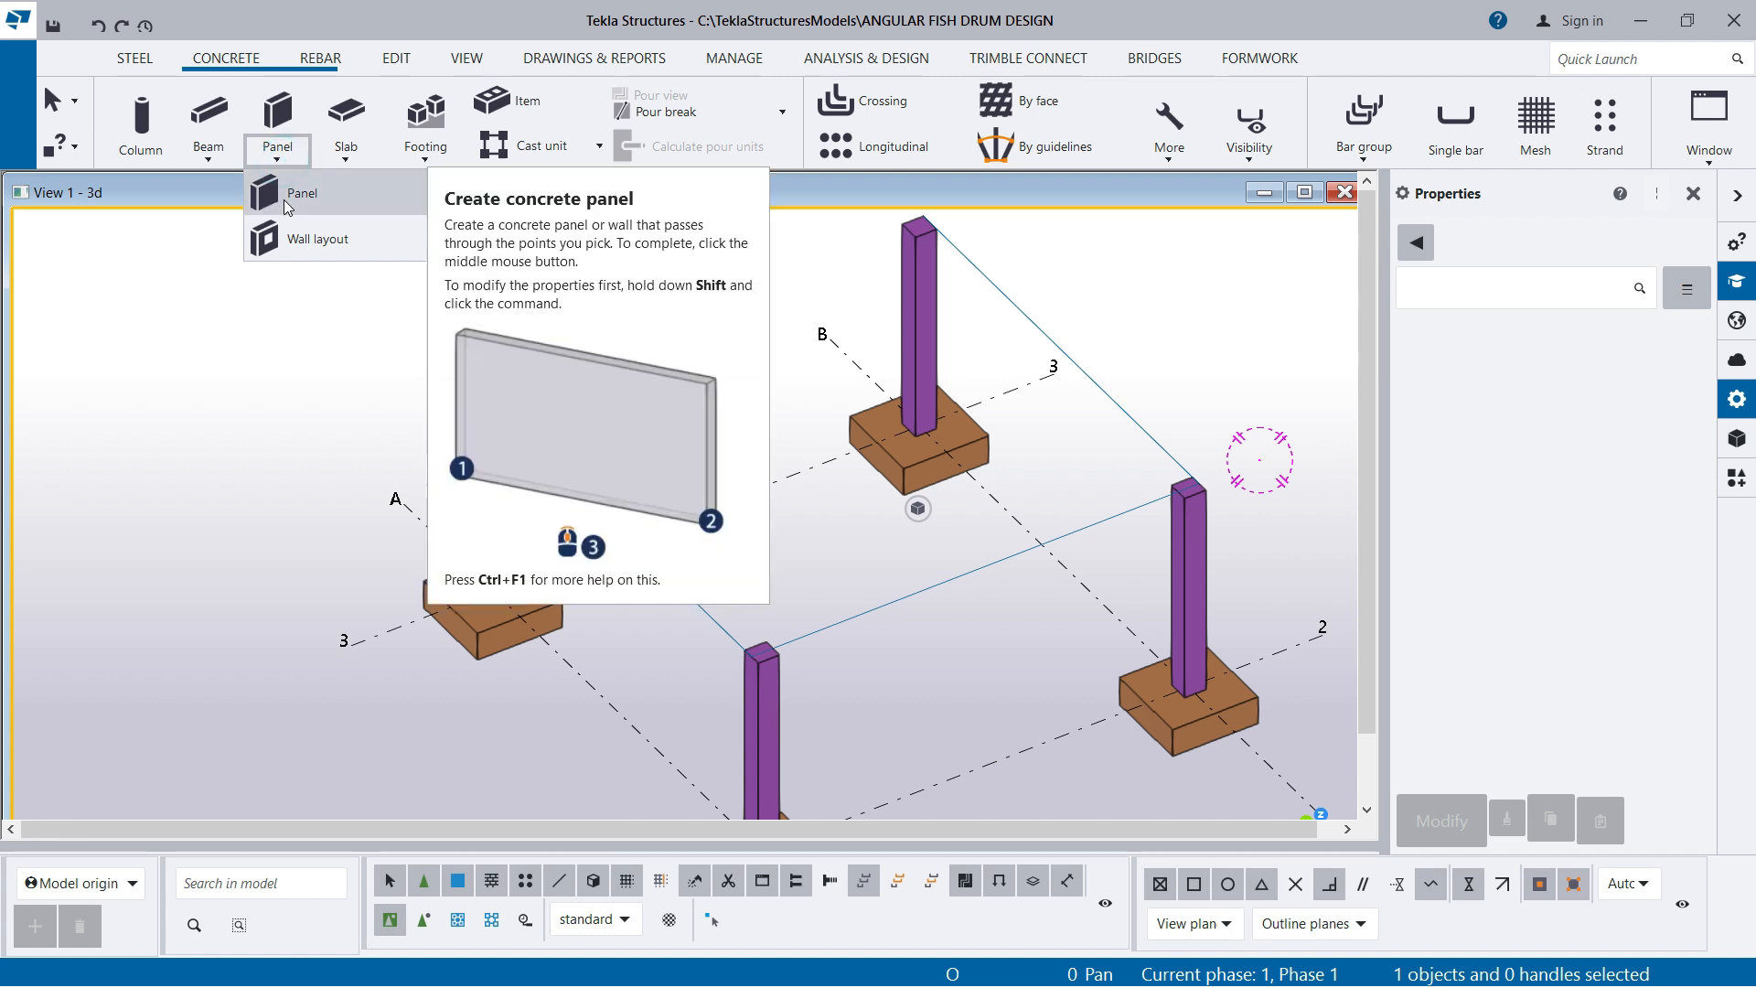
click(283, 199)
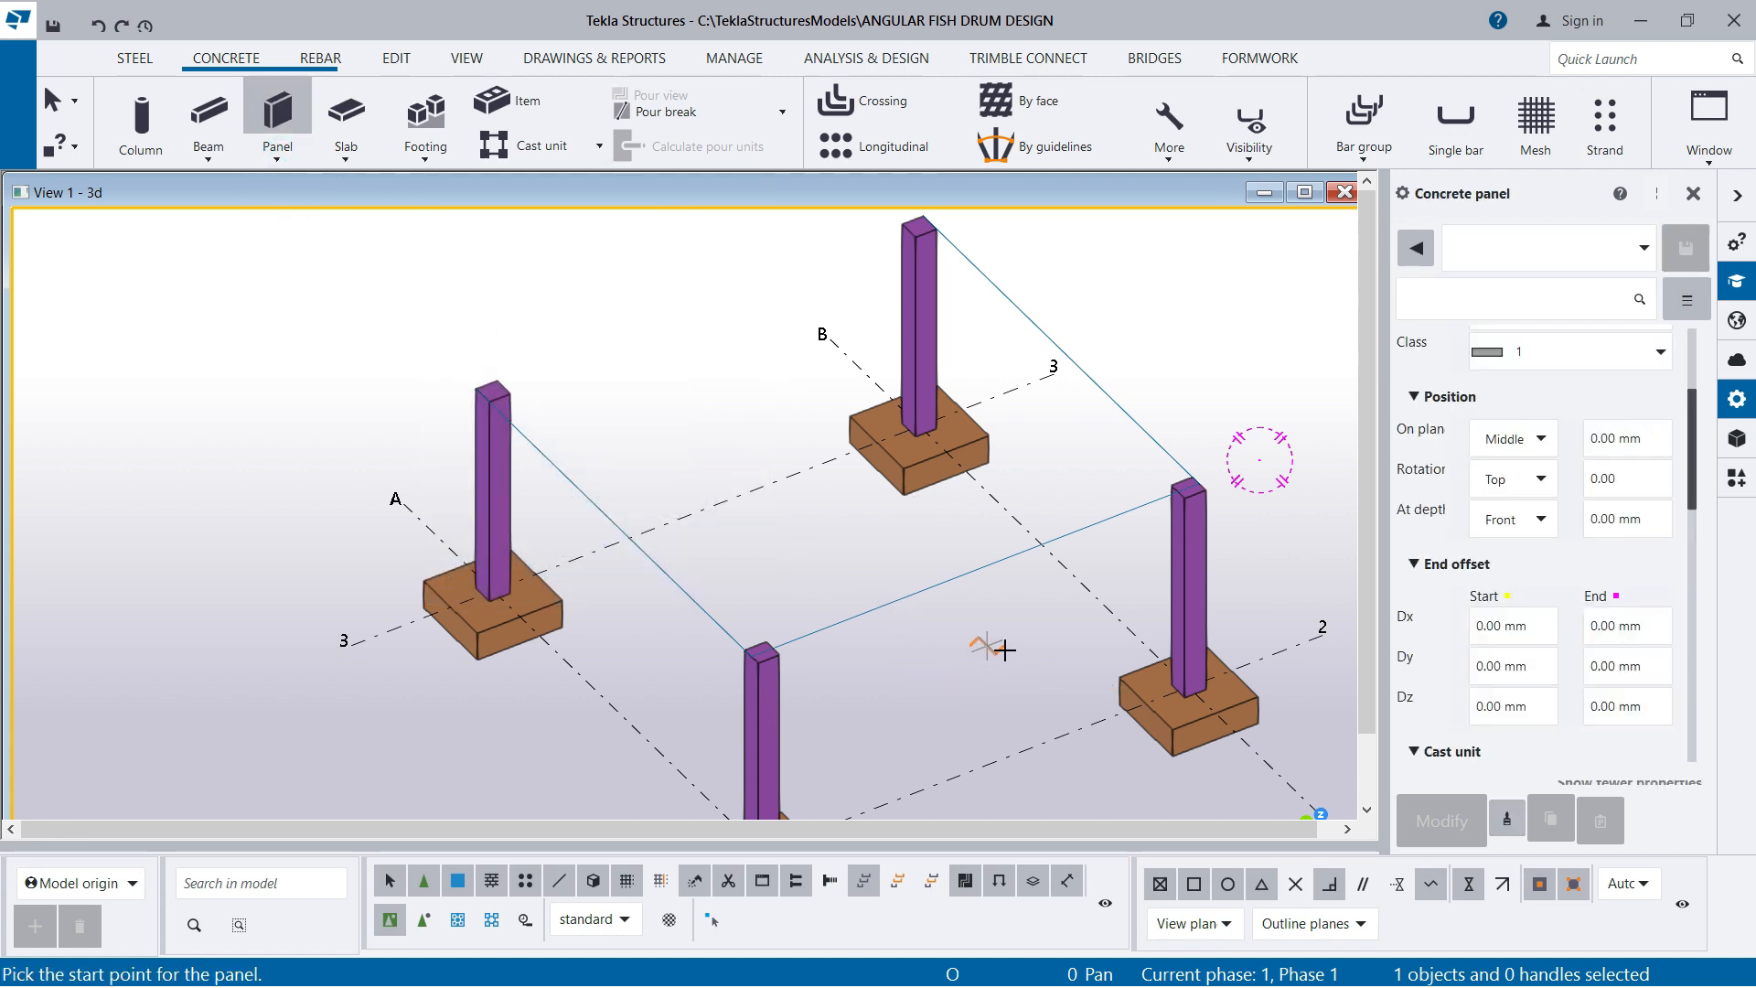
scroll(1536, 501, up, 5)
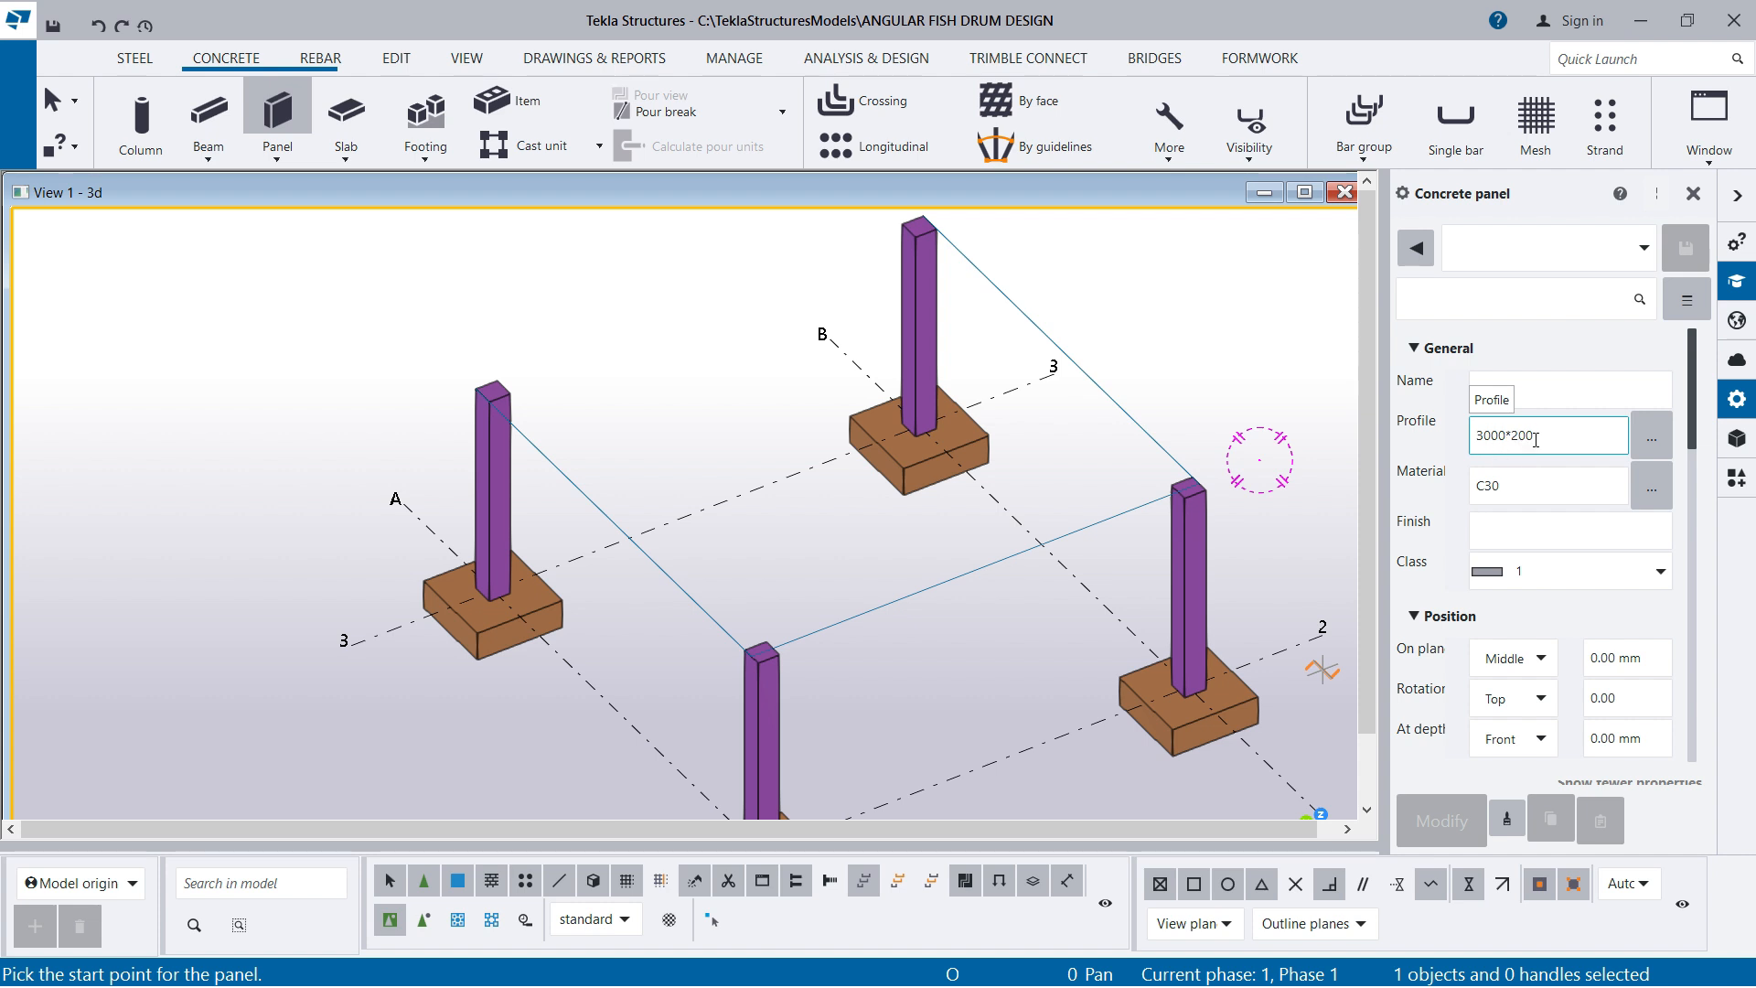
scroll(1518, 549, down, 3)
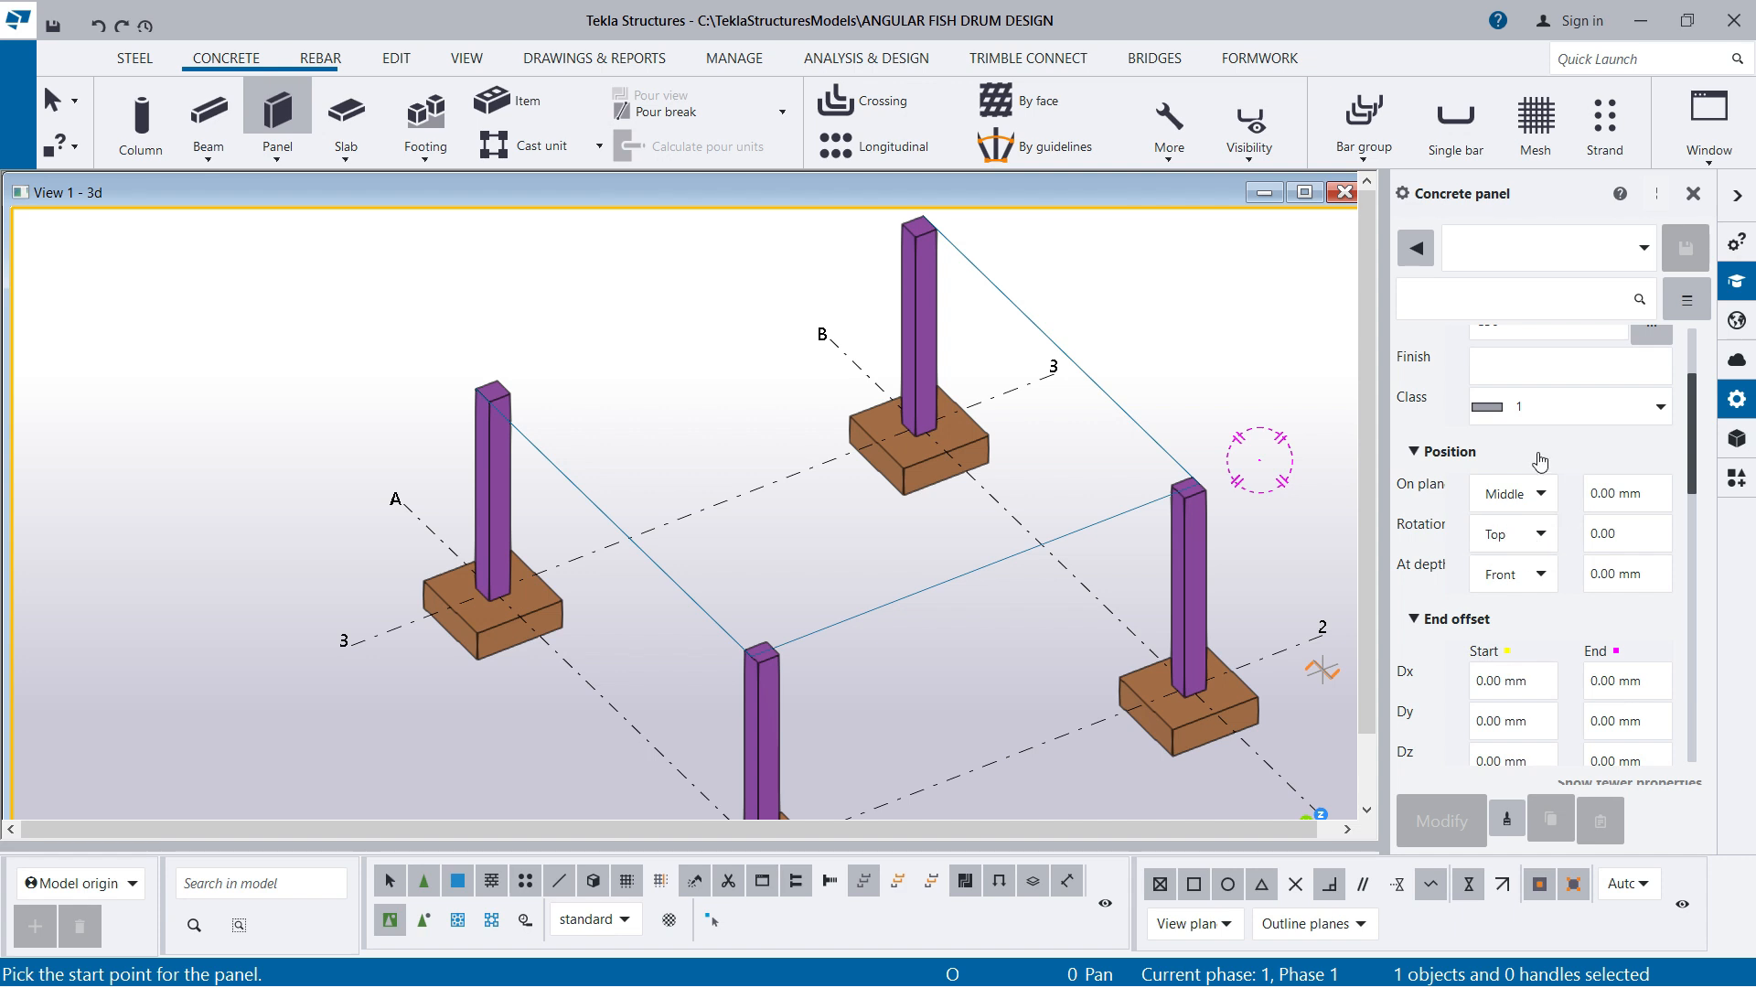
click(1578, 410)
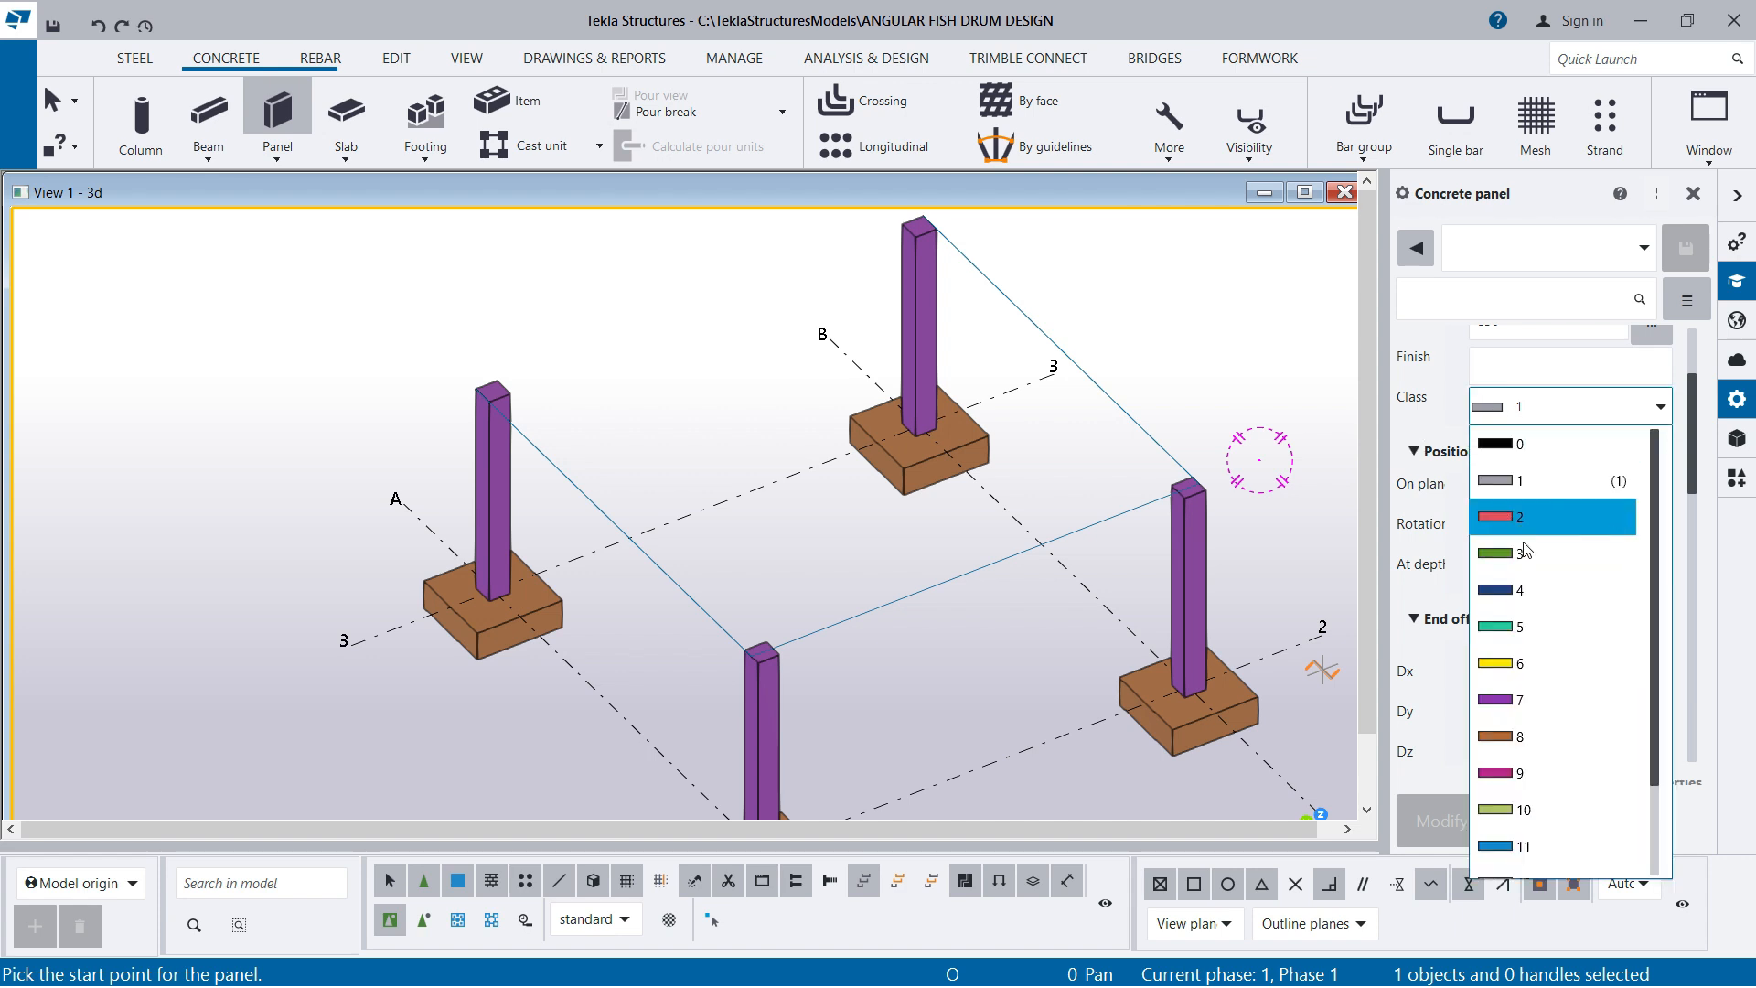
click(1510, 640)
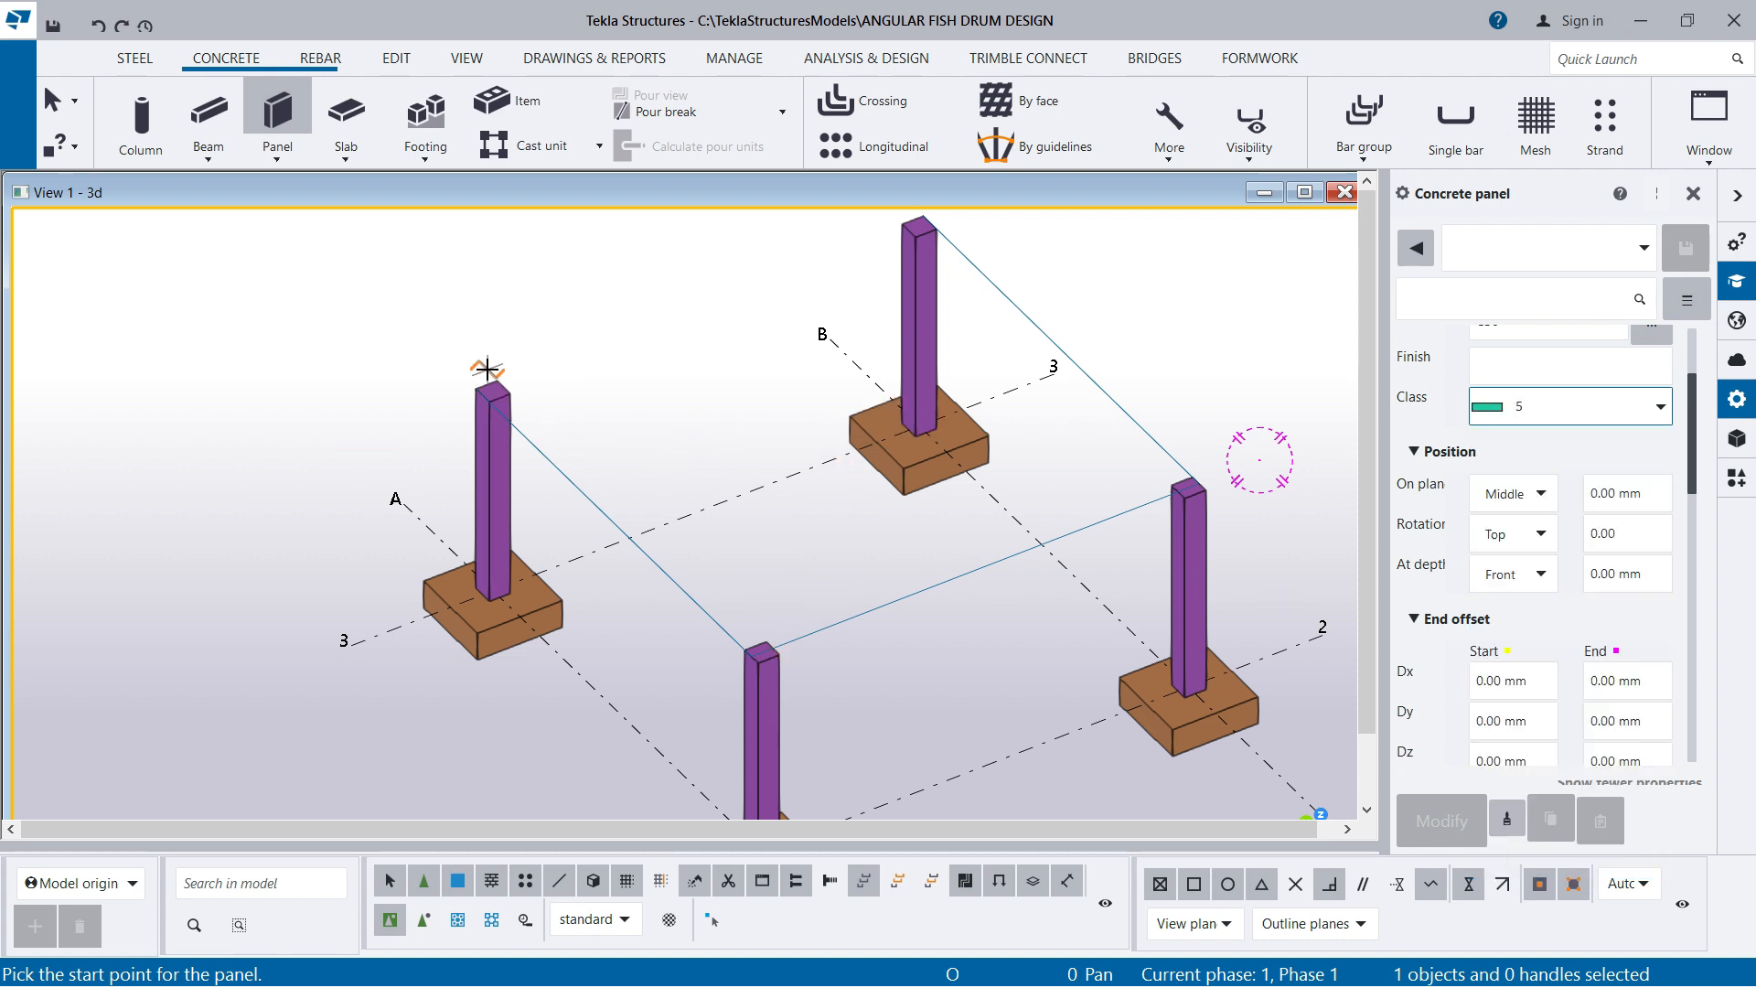
scroll(488, 368, up, 1)
scroll(813, 709, up, 1)
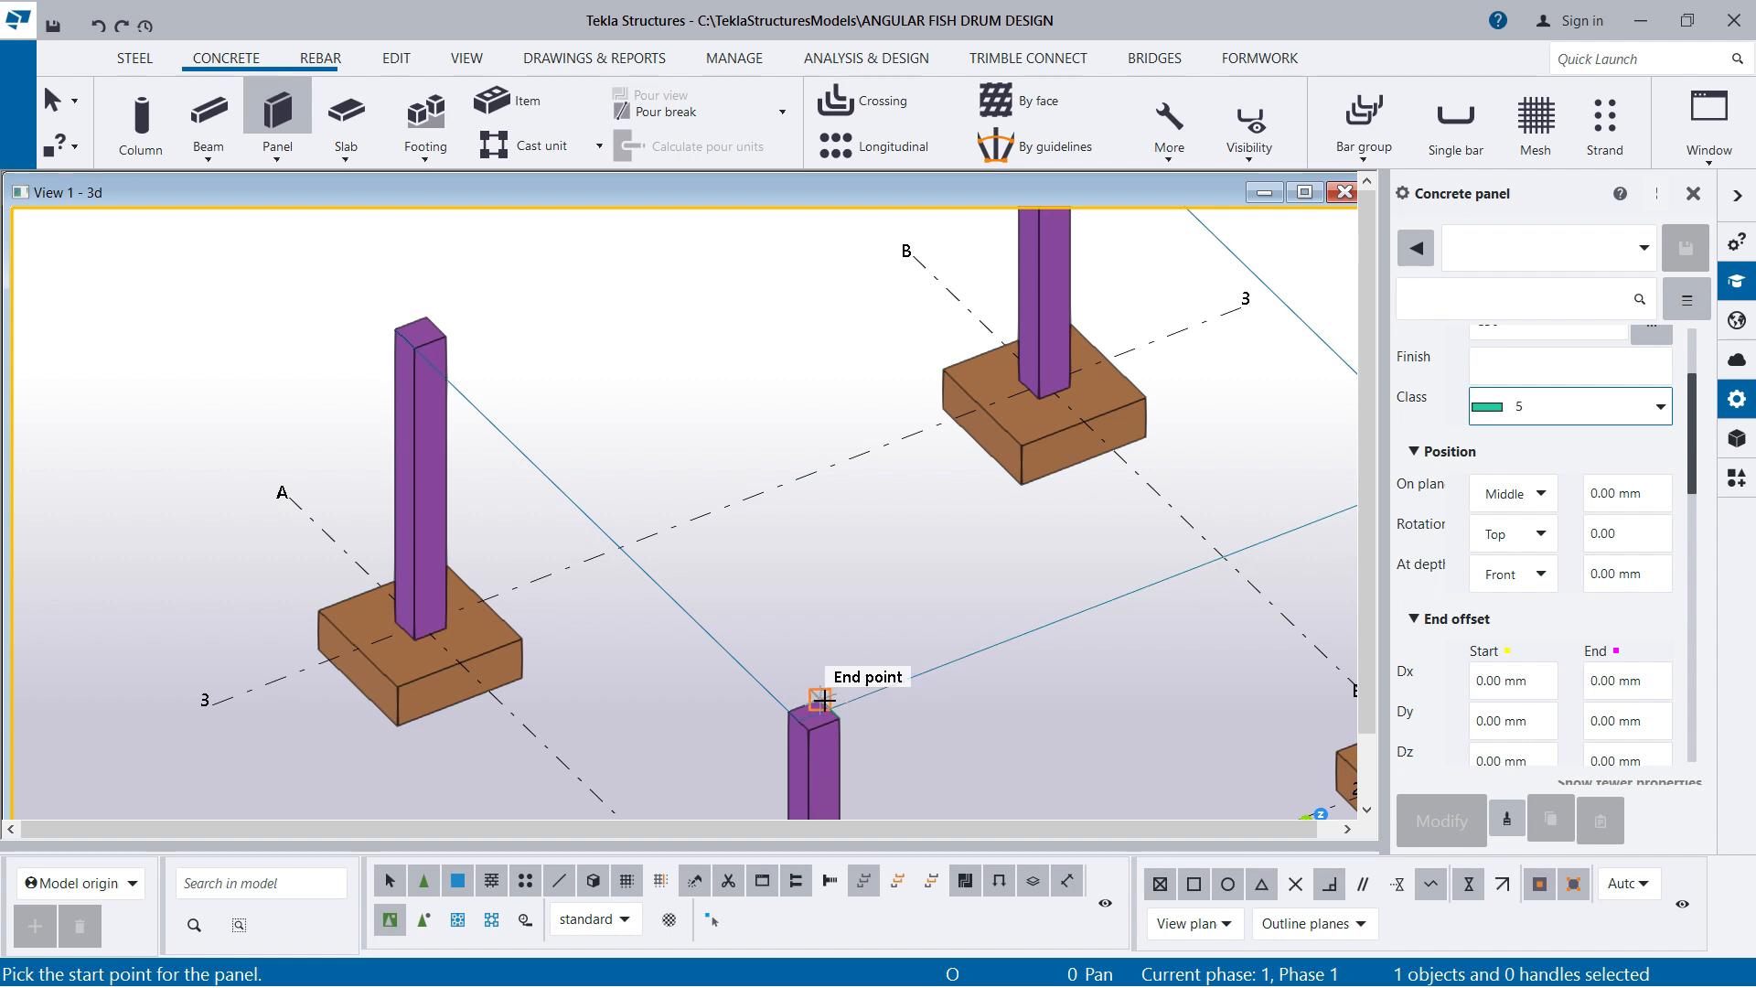
click(418, 331)
scroll(339, 586, down, 3)
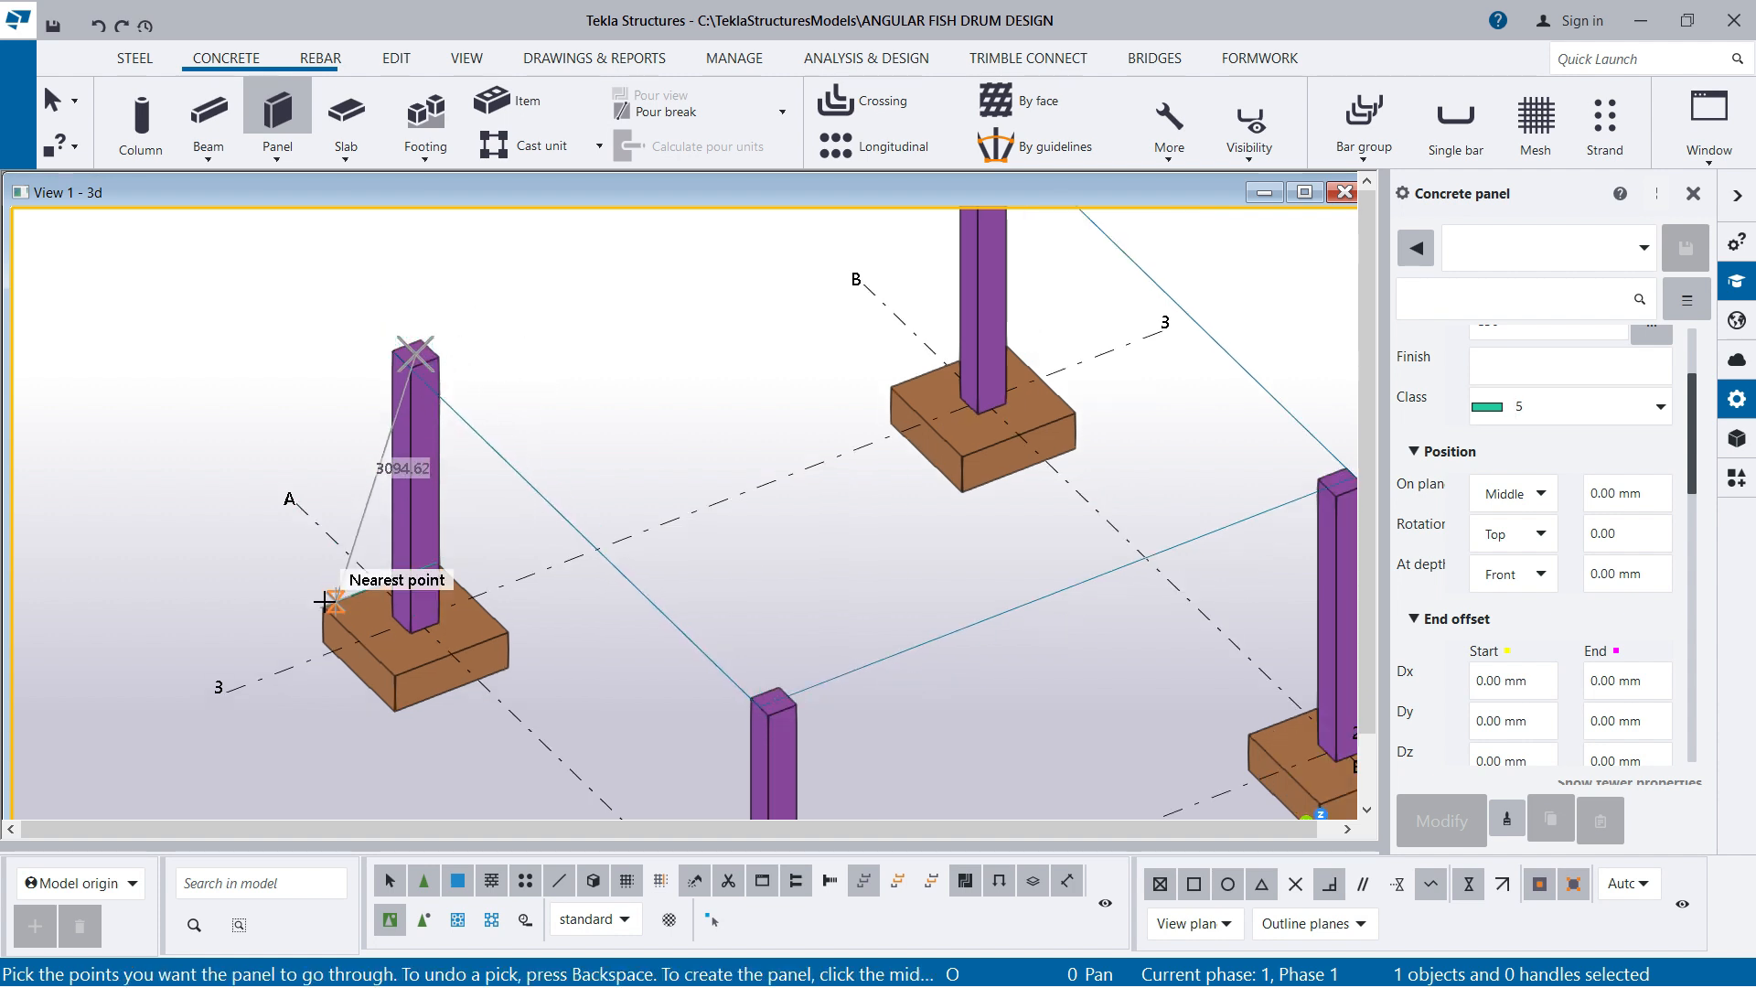
scroll(851, 322, down, 2)
scroll(789, 335, up, 2)
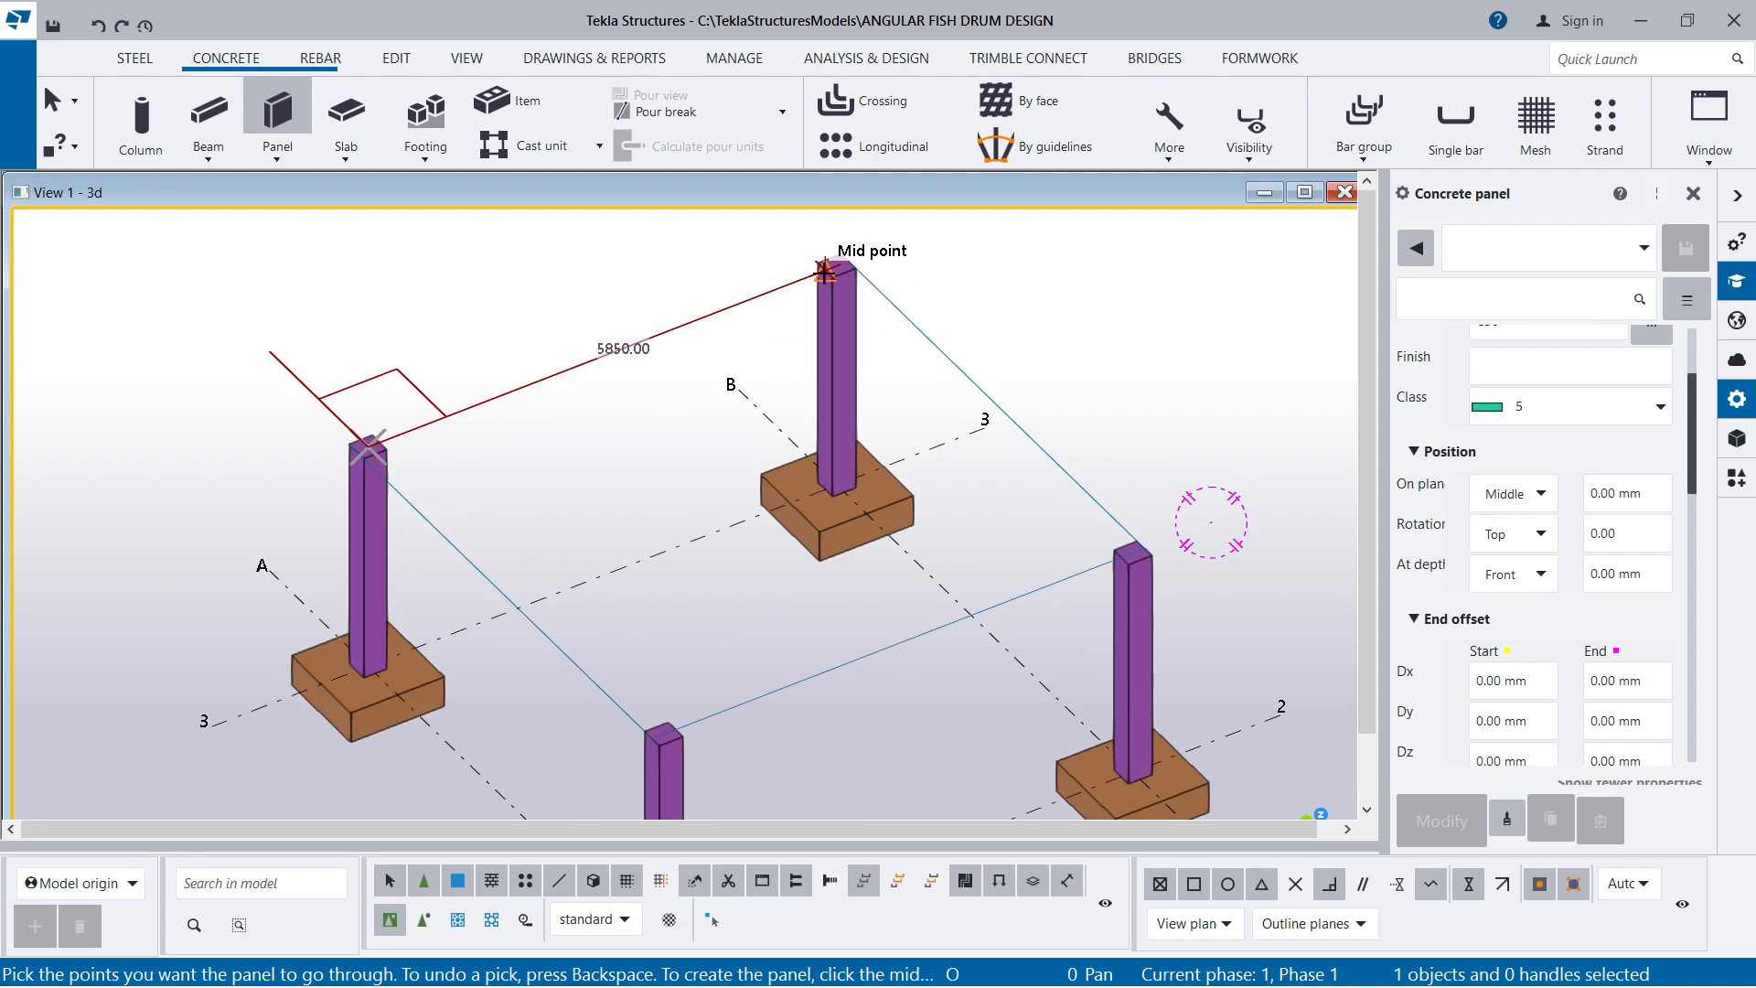
scroll(346, 366, up, 2)
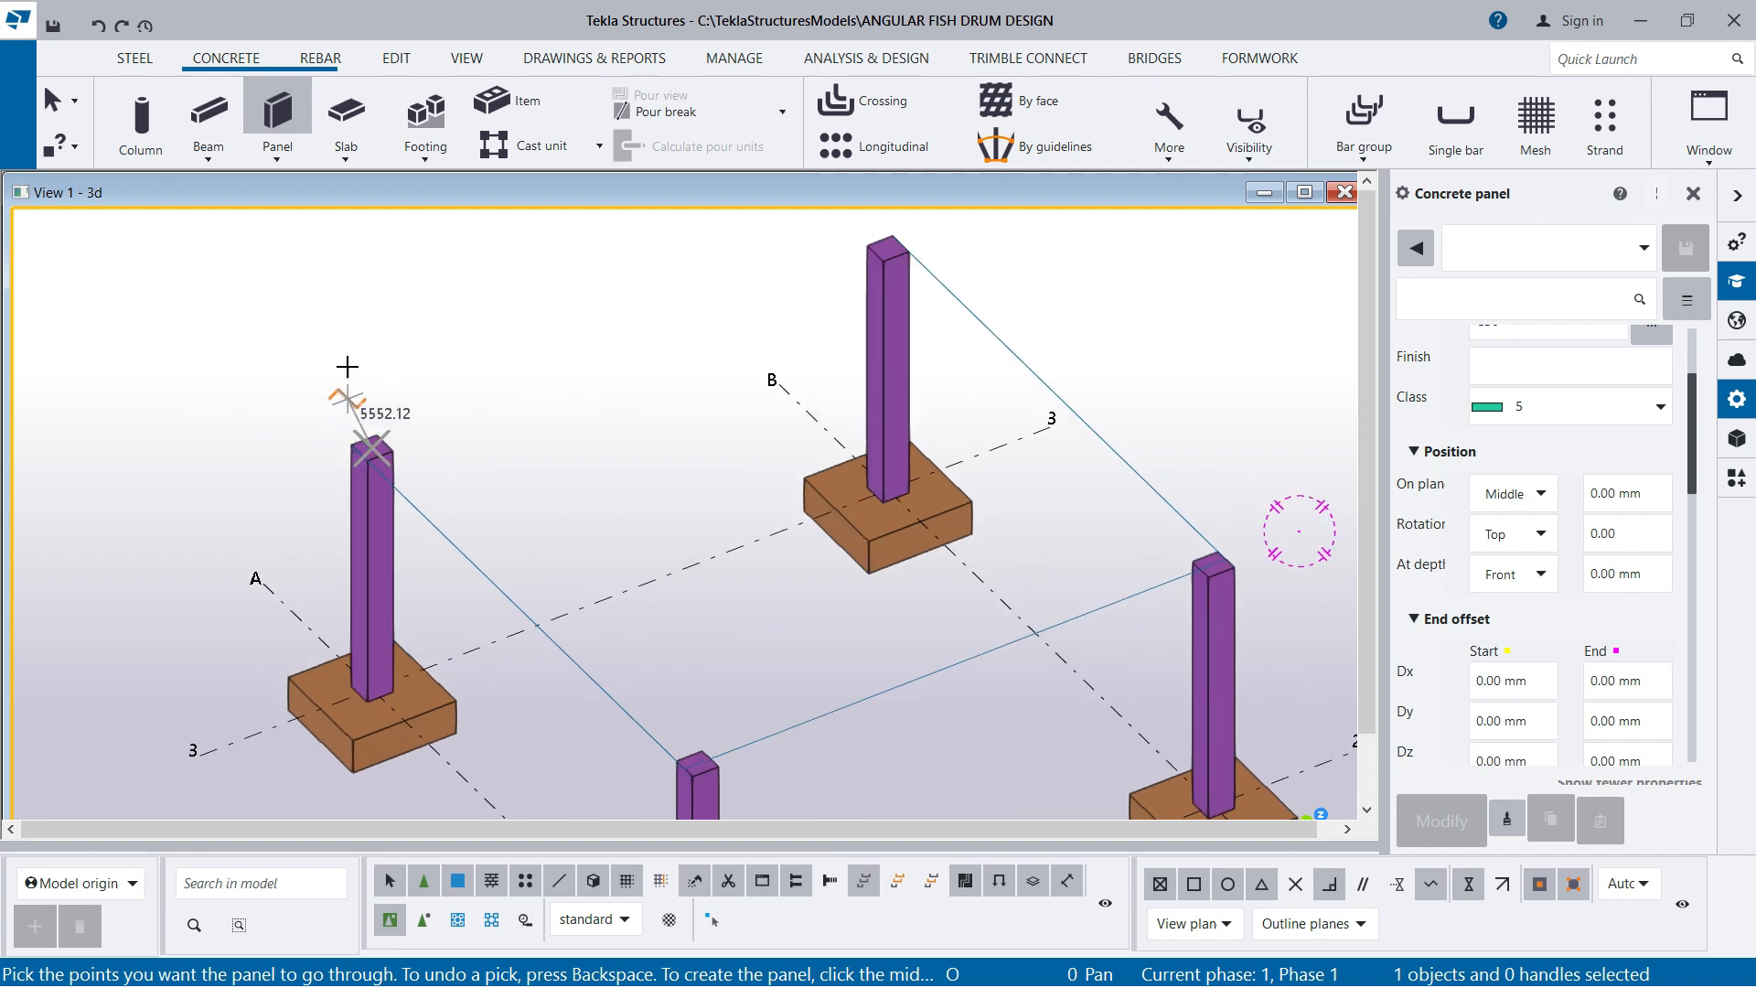
right_click(432, 243)
click(494, 256)
Start a concrete panel on top of column A2 and run its first side to the top of column A3
click(284, 162)
click(301, 196)
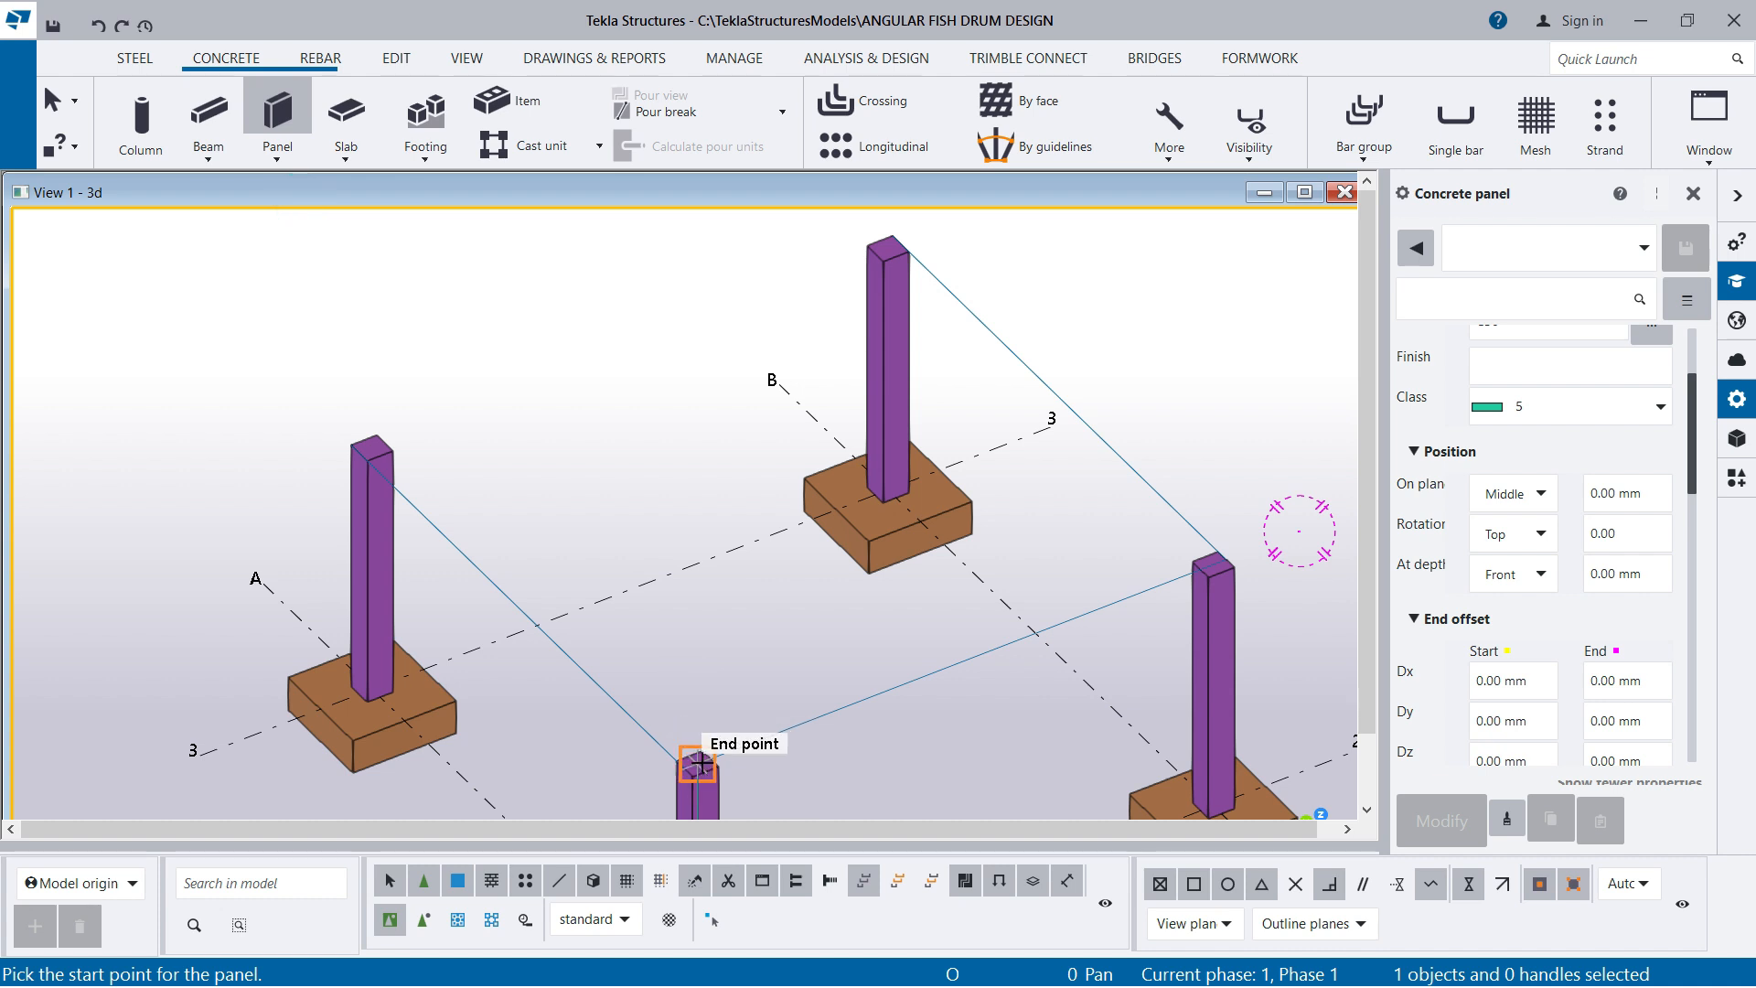
scroll(700, 759, up, 5)
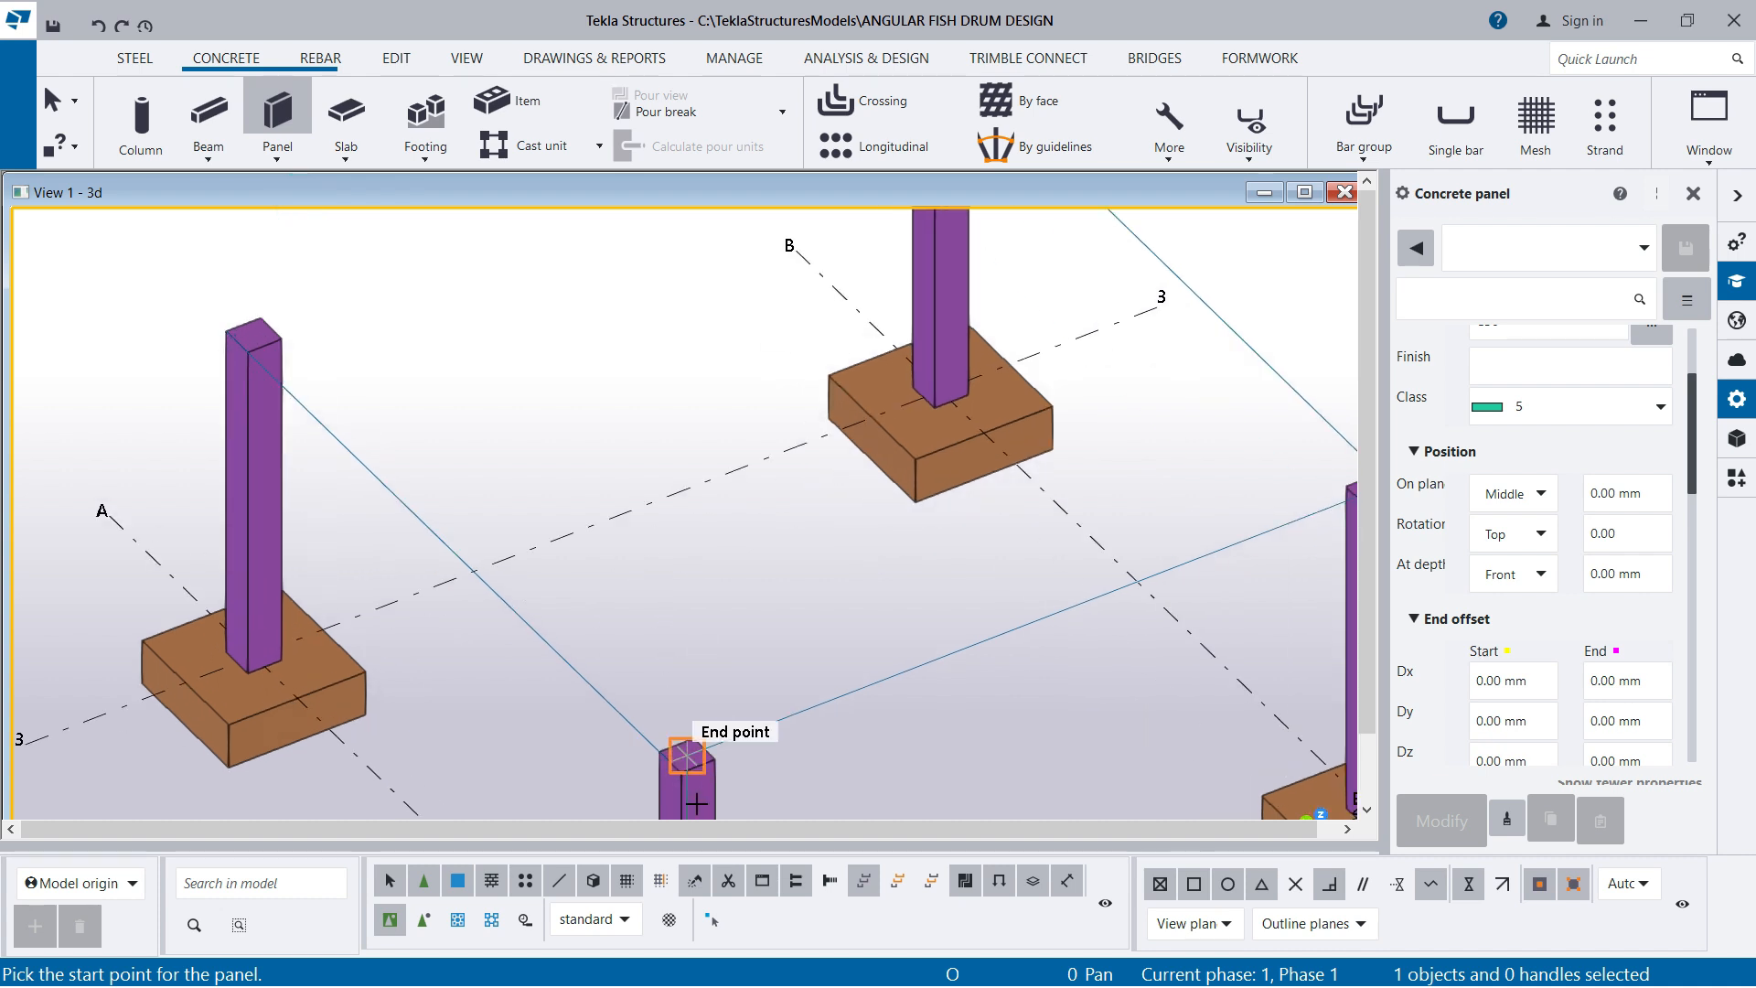
click(621, 695)
scroll(705, 540, down, 5)
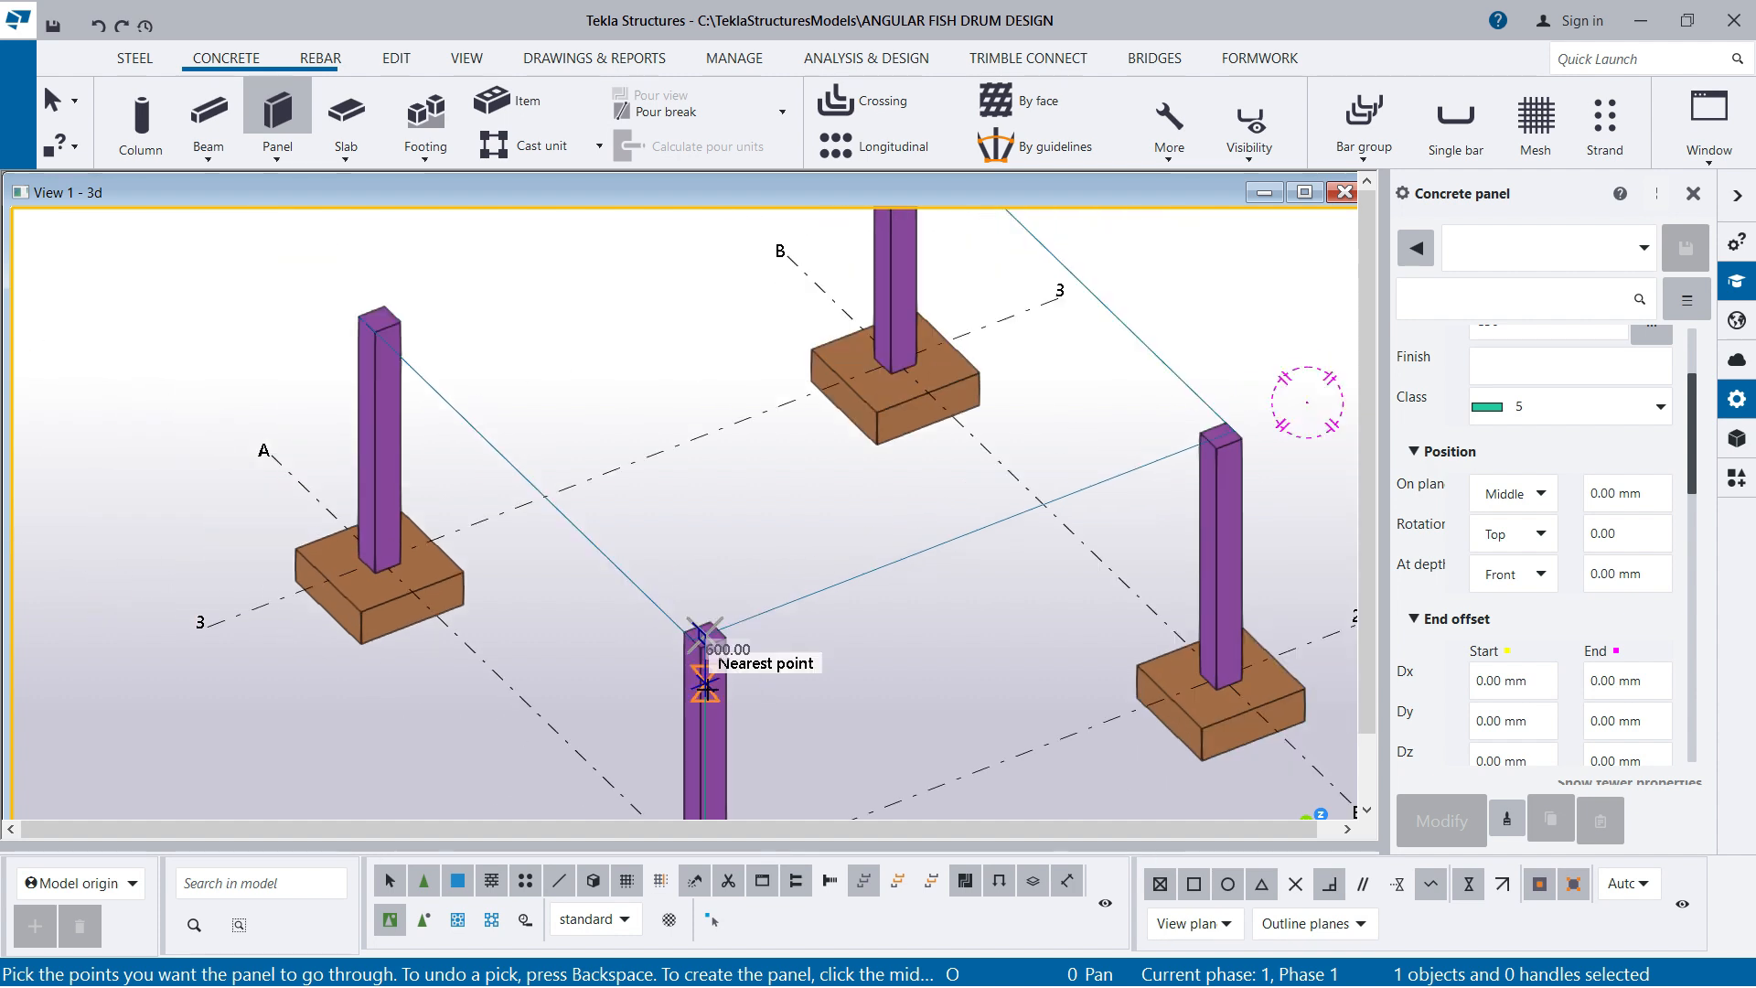
scroll(722, 672, down, 3)
scroll(510, 463, up, 2)
scroll(511, 460, up, 2)
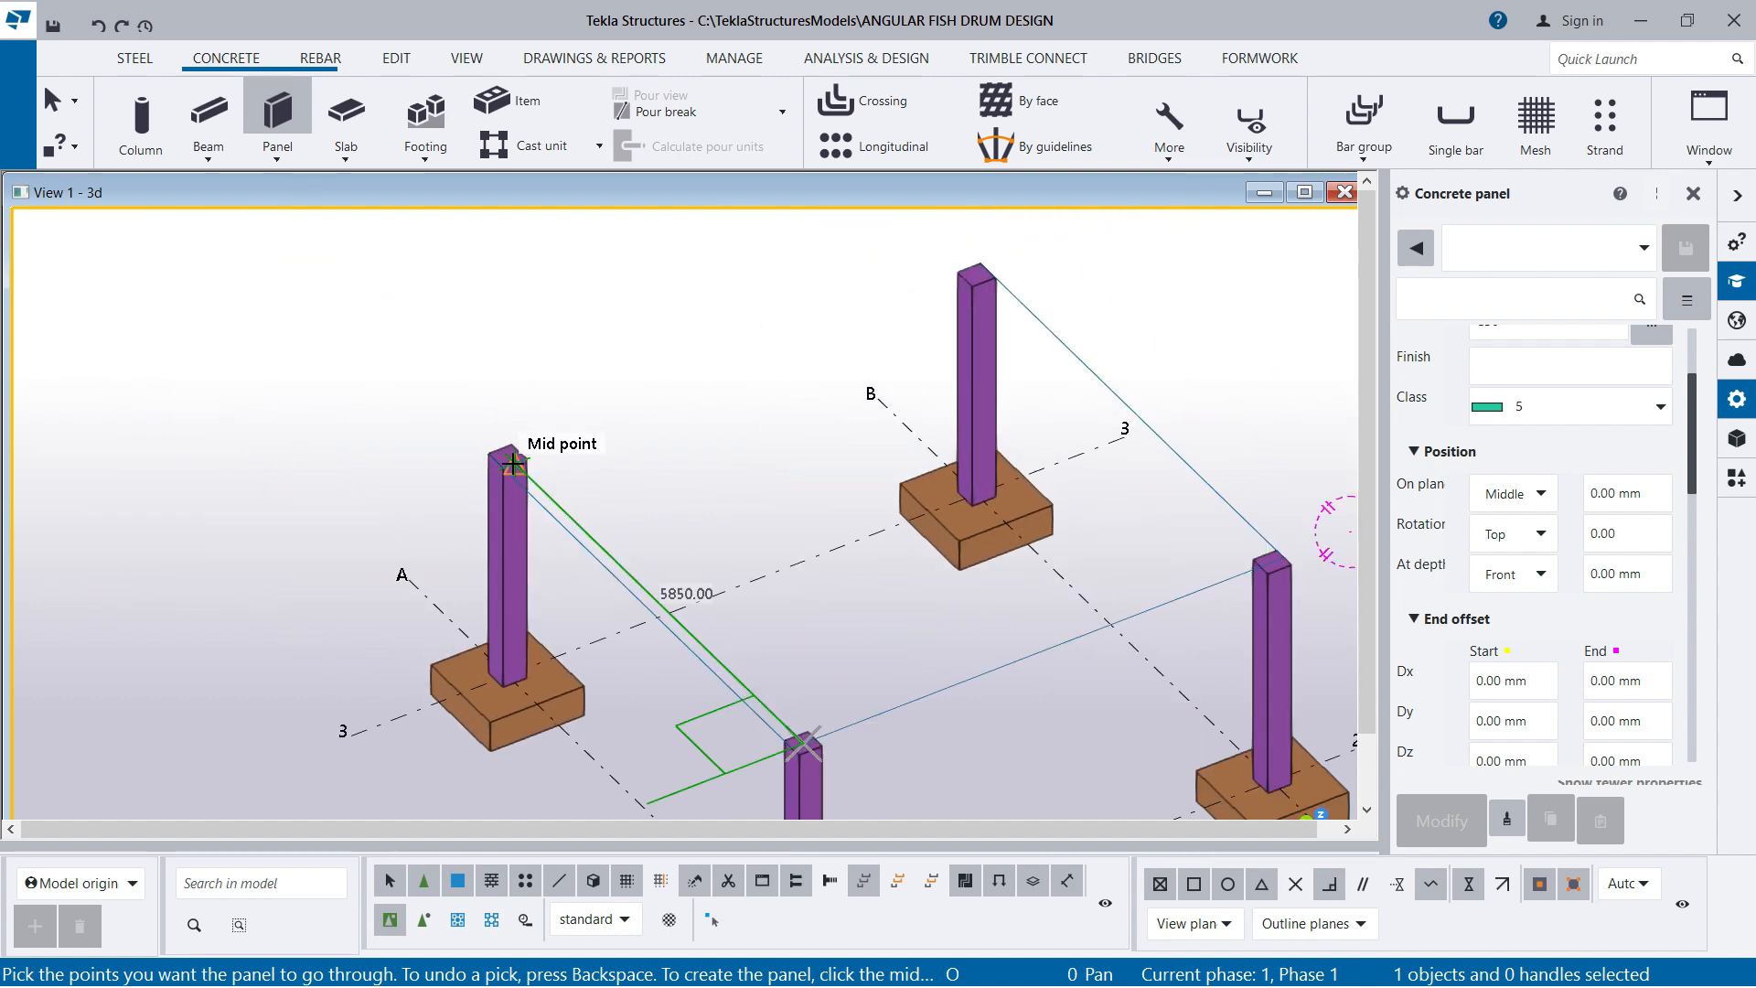
click(506, 458)
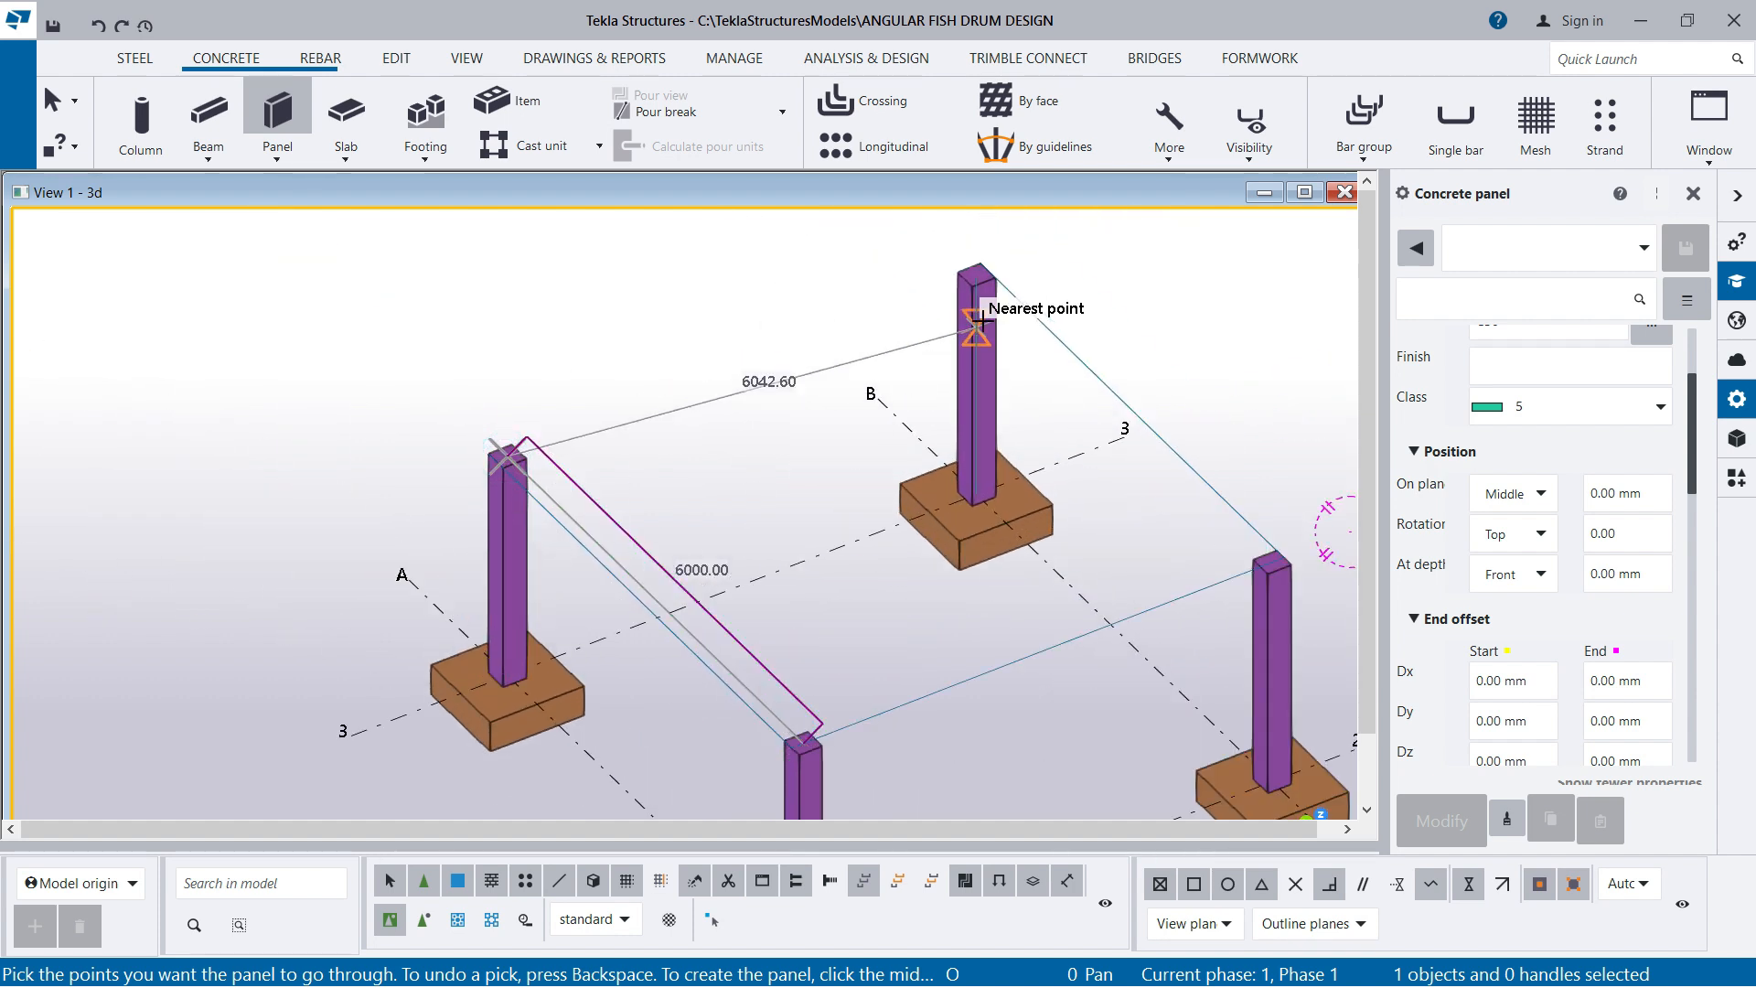
Continue the panel over the tops of columns B3 and B2, create it, and end the command
click(974, 270)
scroll(1025, 280, up, 2)
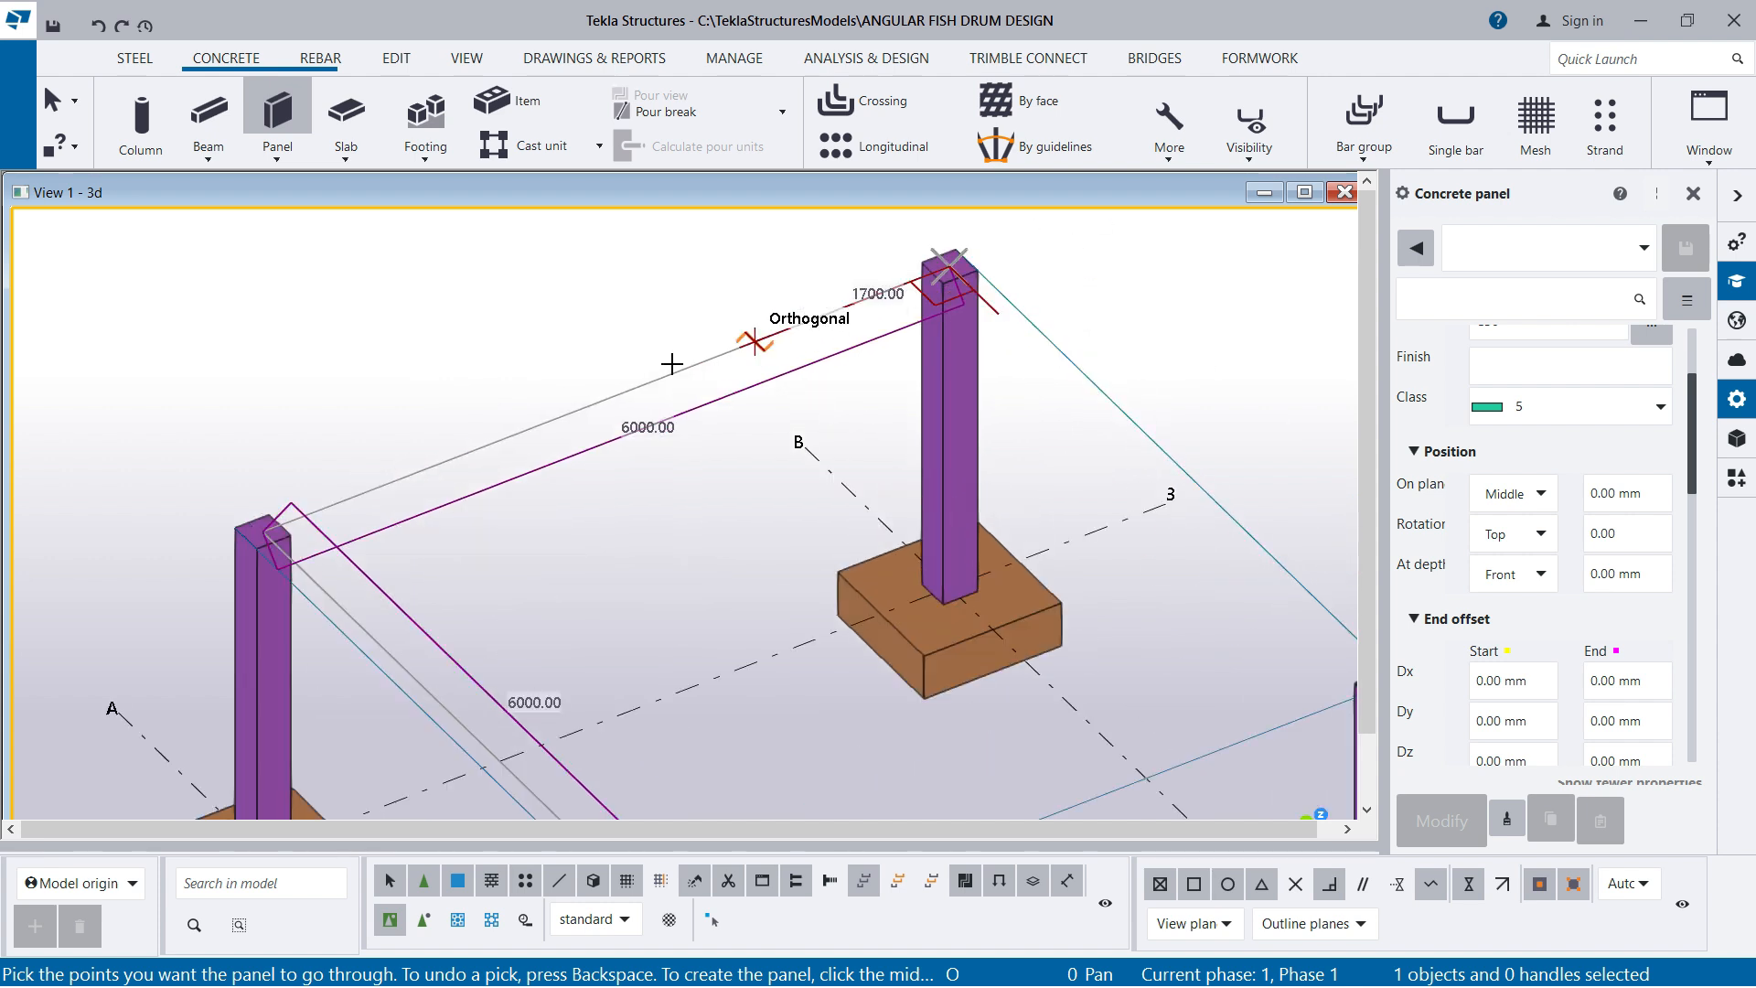
scroll(673, 364, down, 4)
scroll(1180, 644, up, 3)
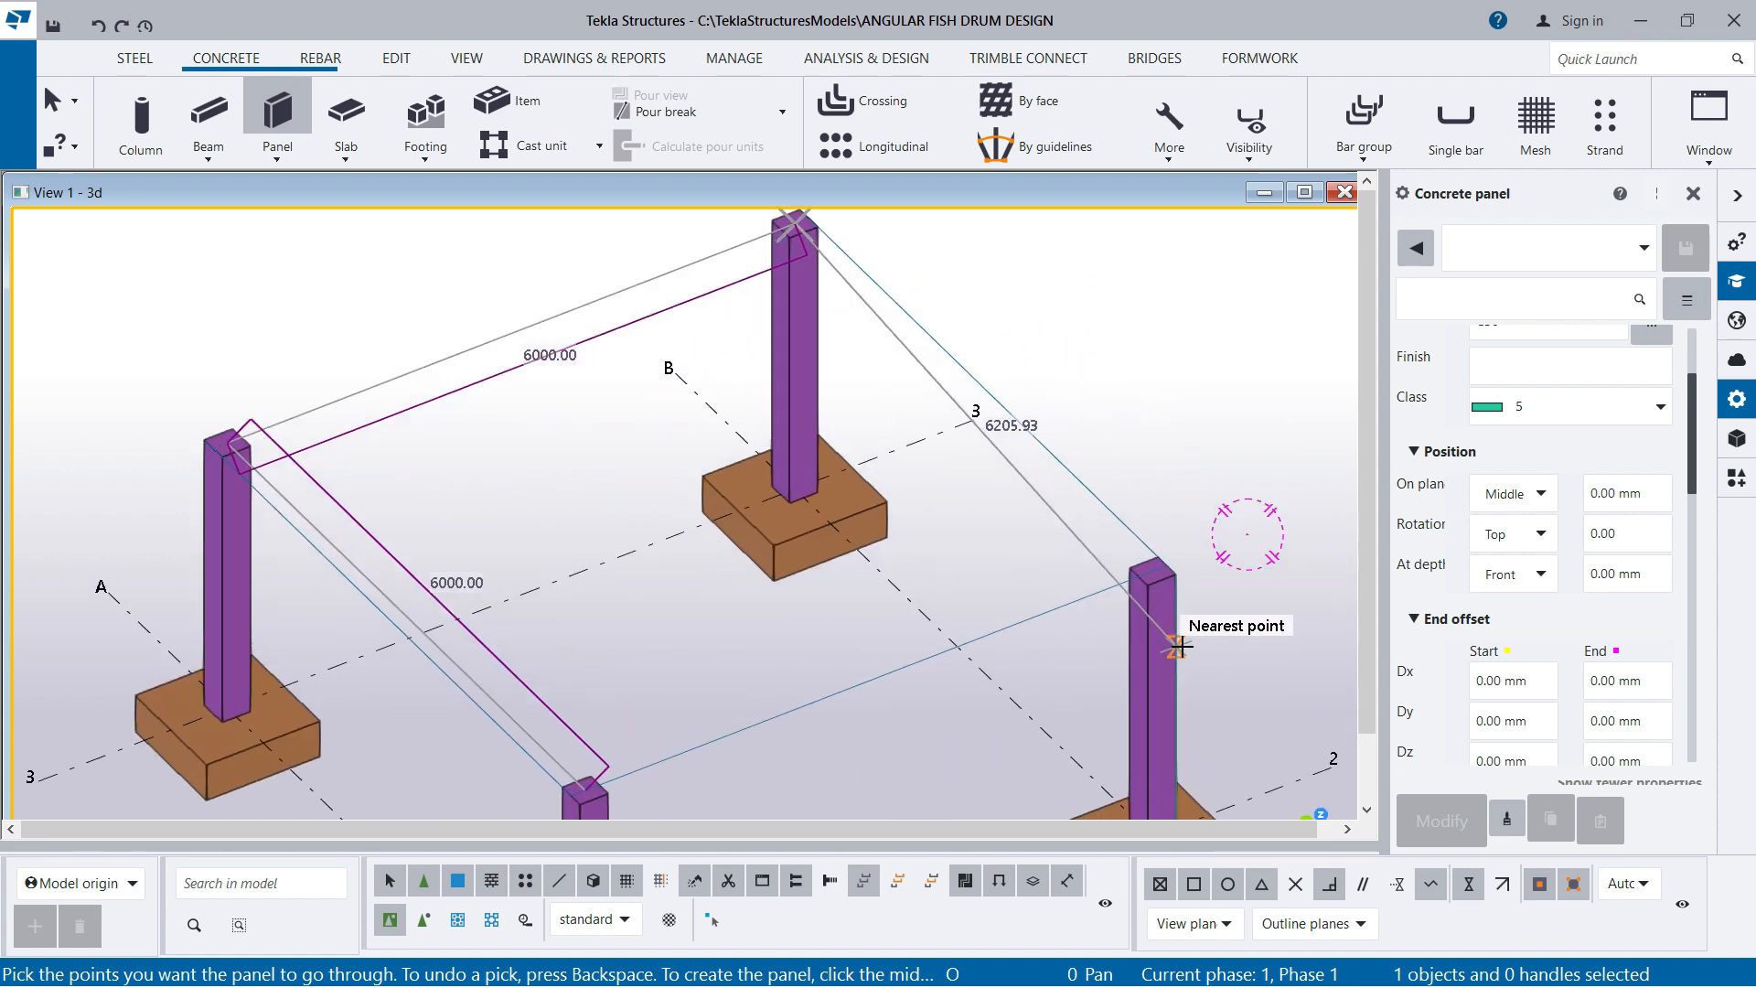
click(1150, 559)
scroll(860, 650, down, 3)
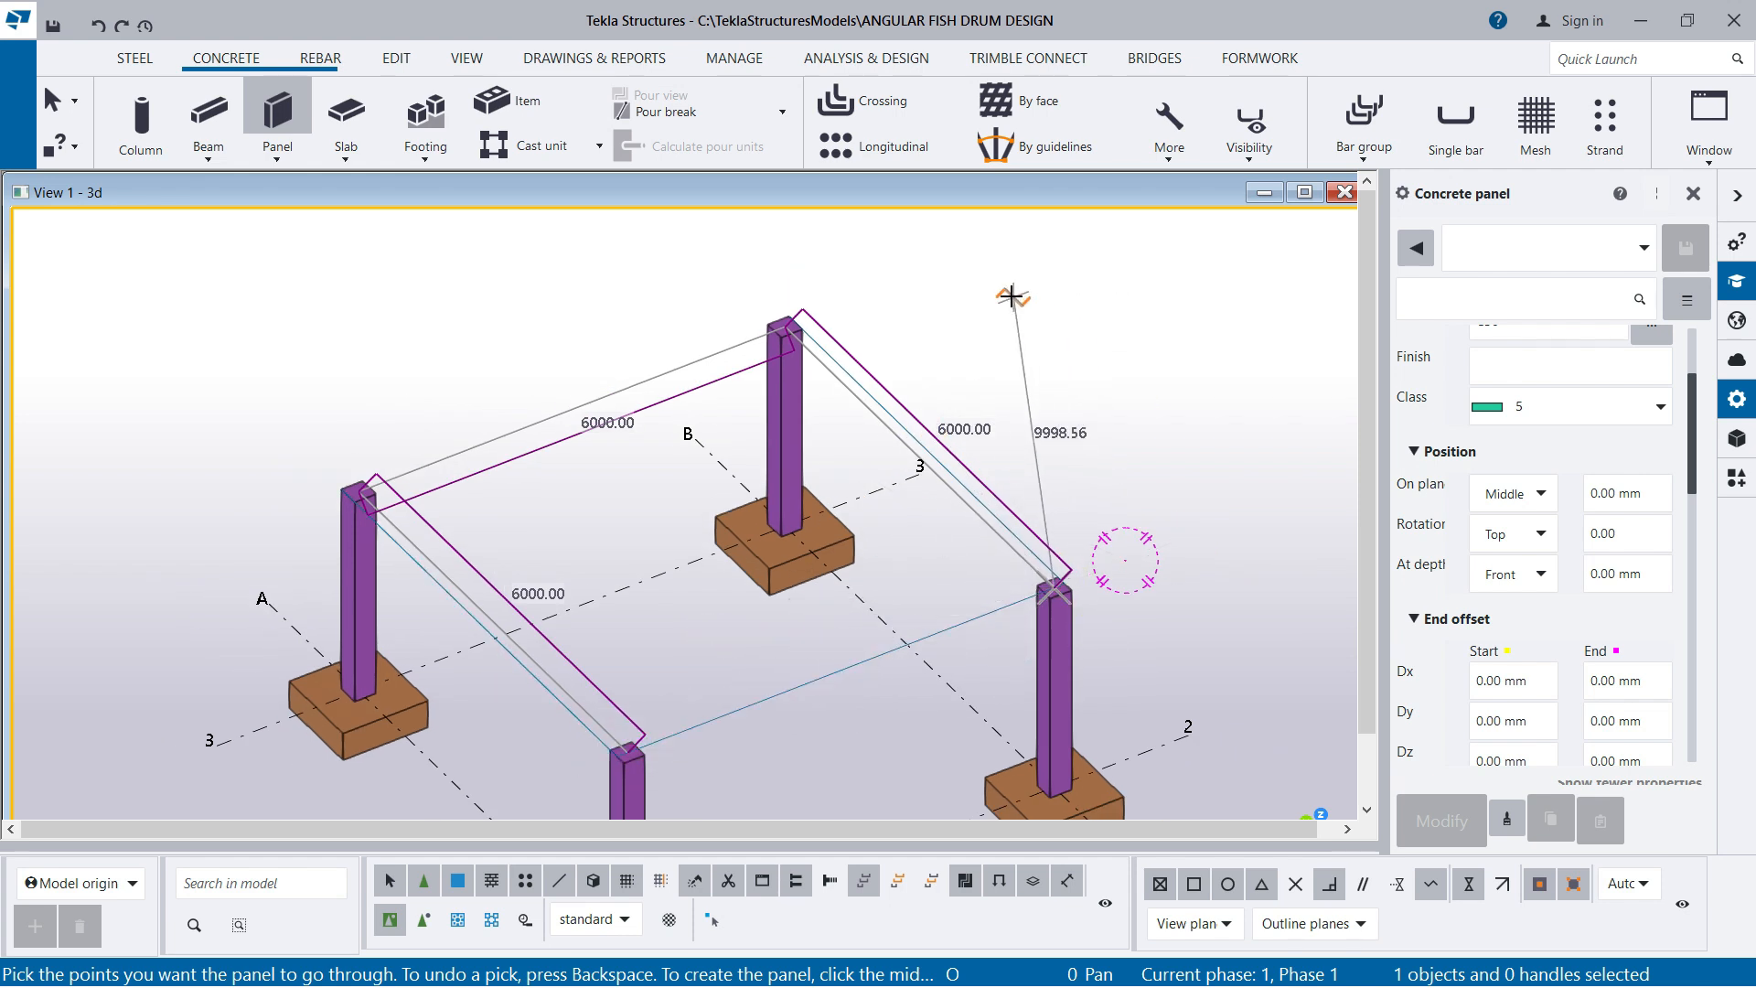
middle_drag(994, 291, 996, 298)
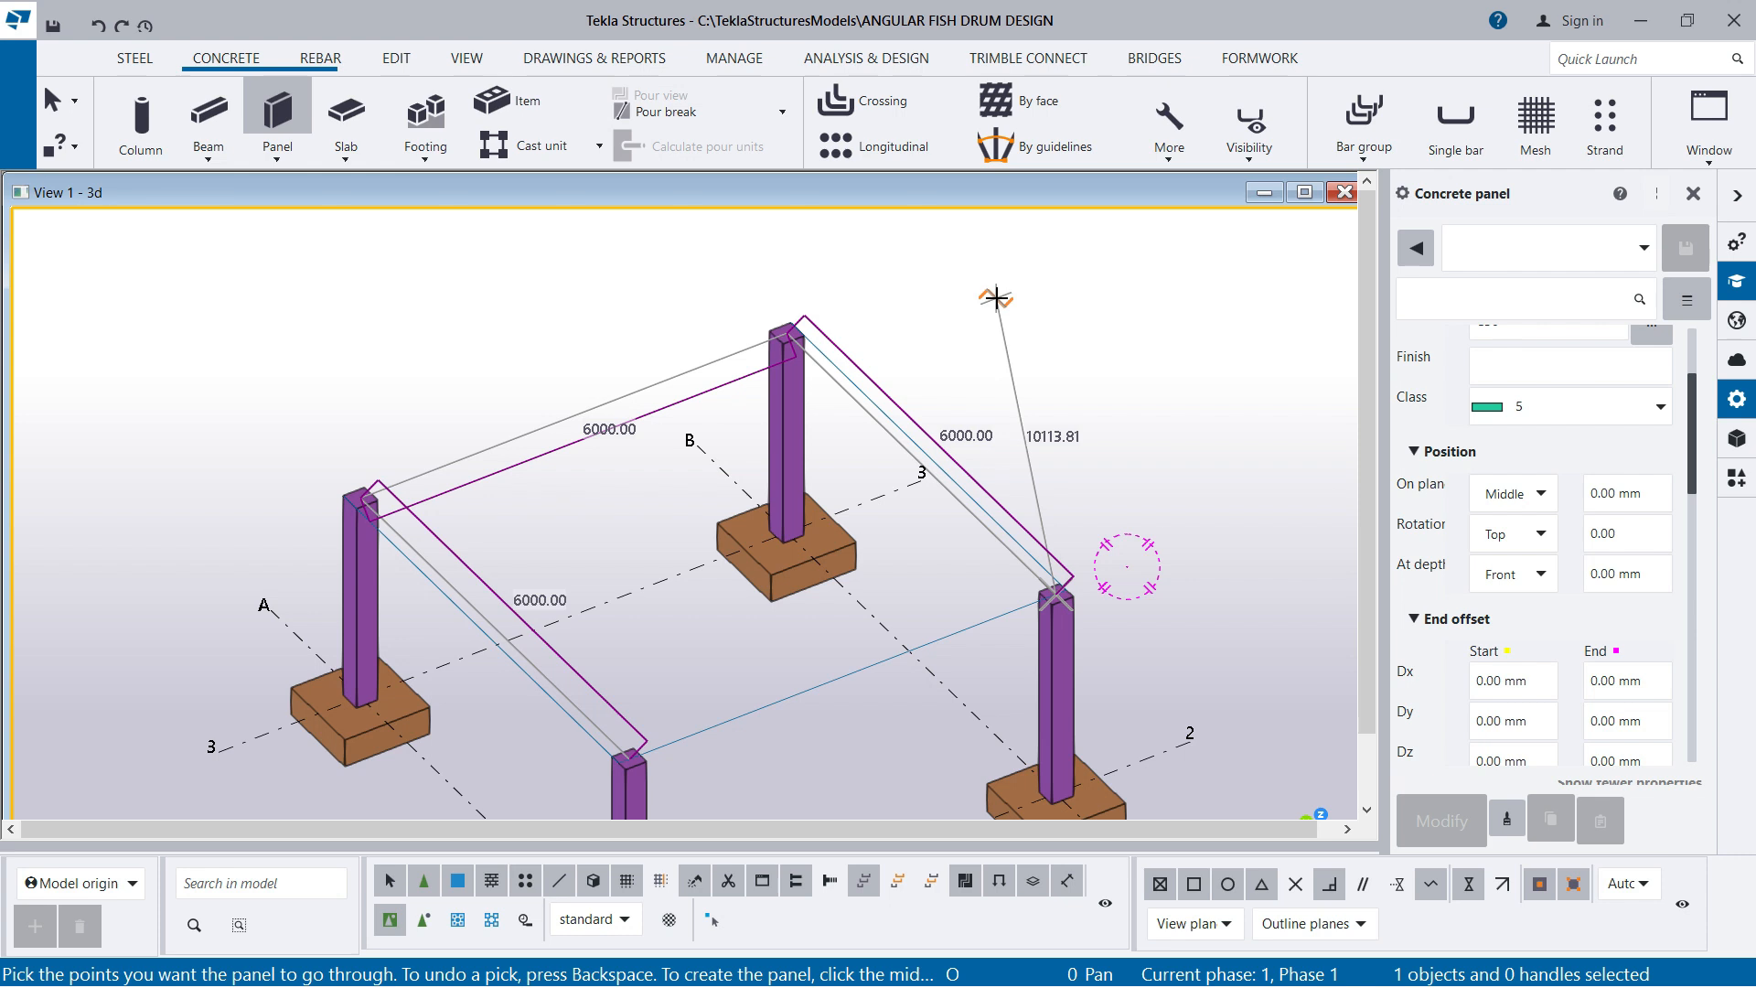
middle_click(997, 298)
ctrl+middle_drag(933, 475, 749, 576)
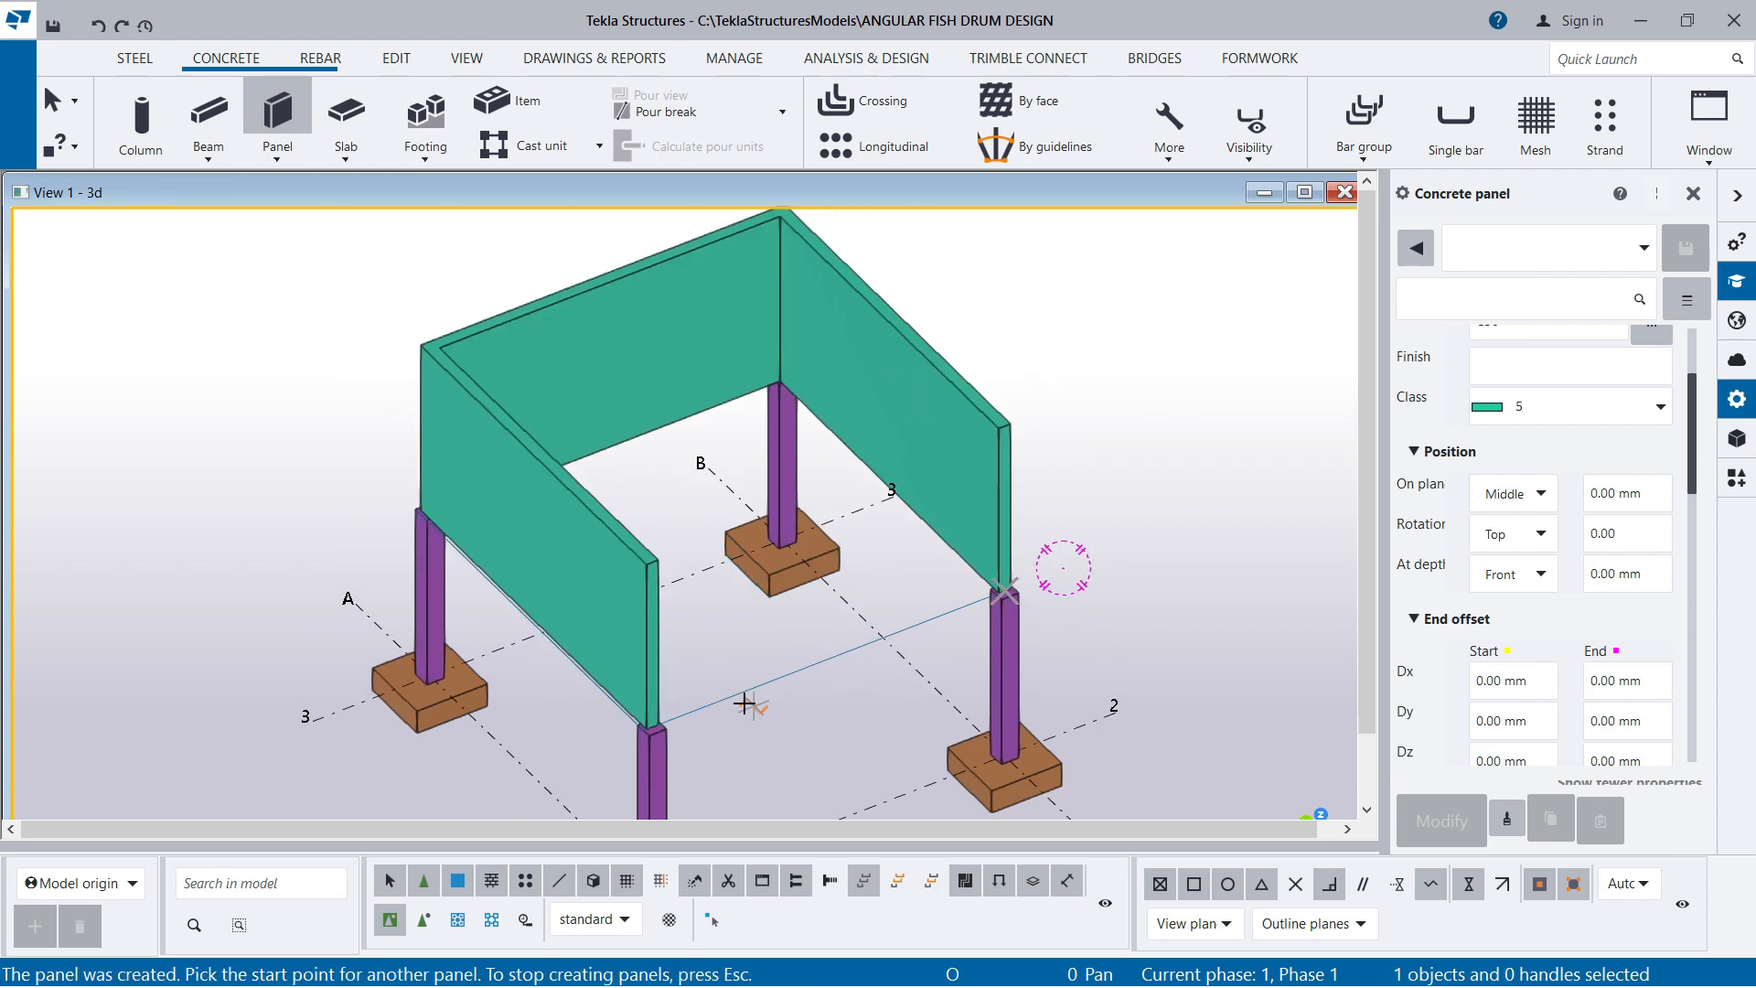
right_click(1036, 285)
click(1116, 311)
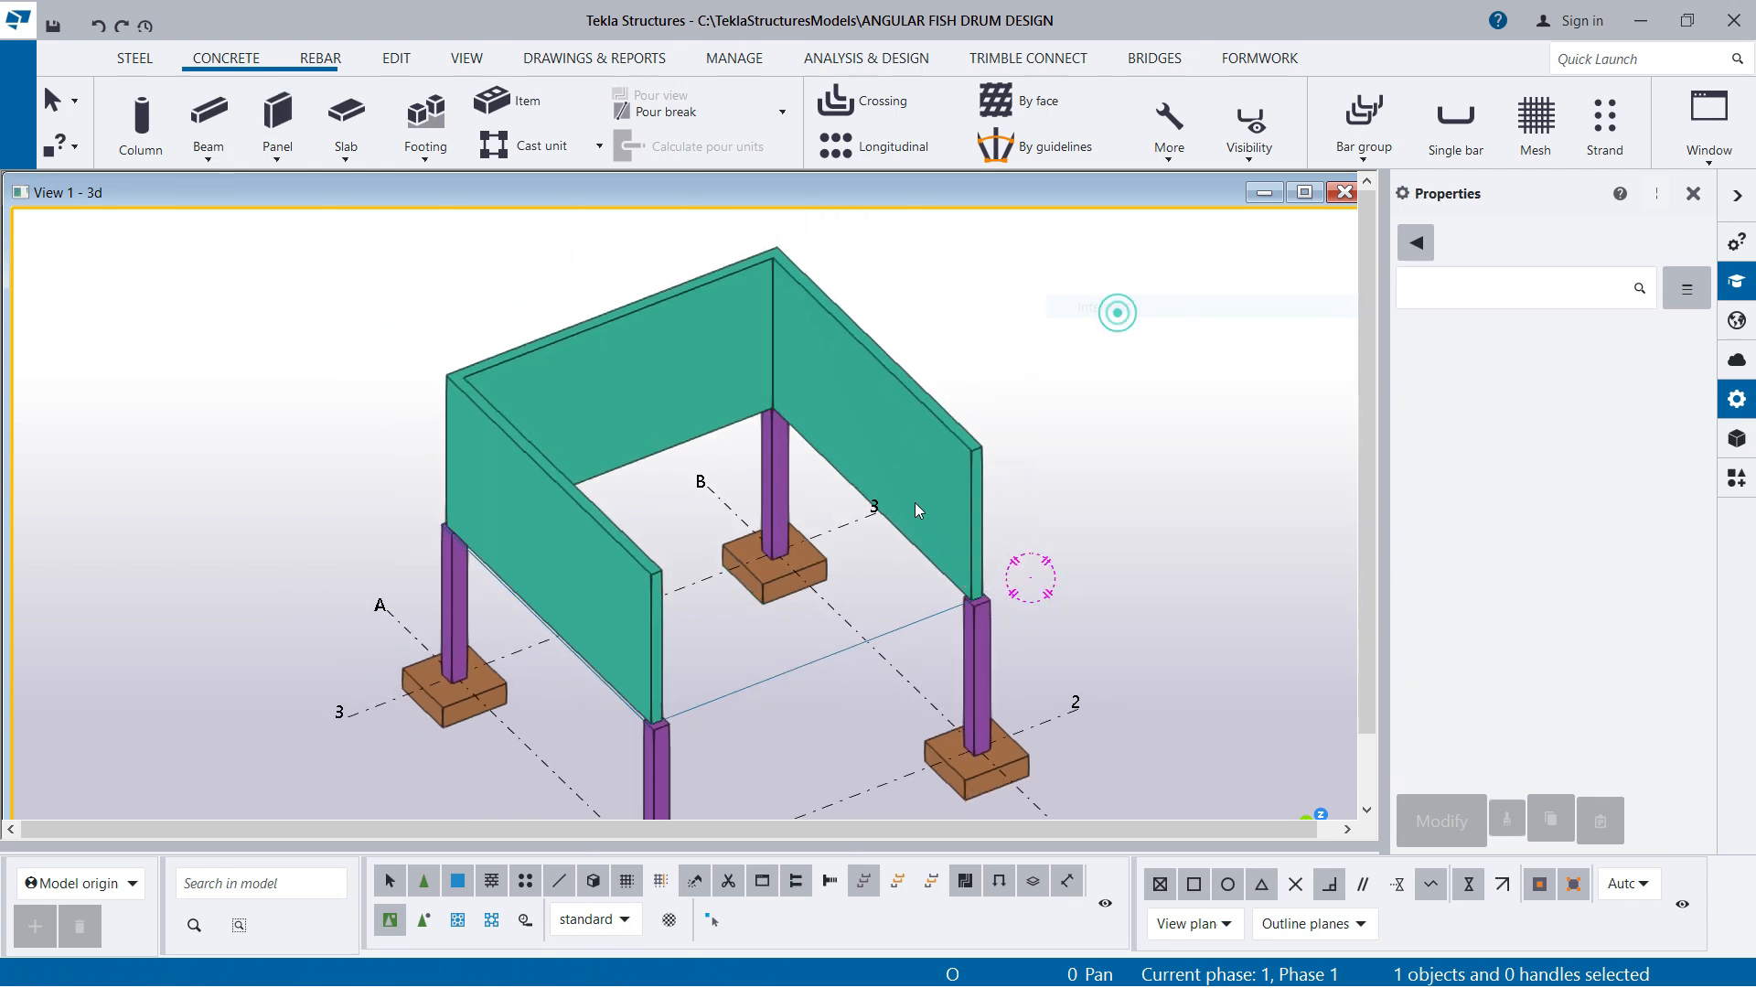
Redraw the view to bring back the hidden floor slab
scroll(862, 660, down, 1)
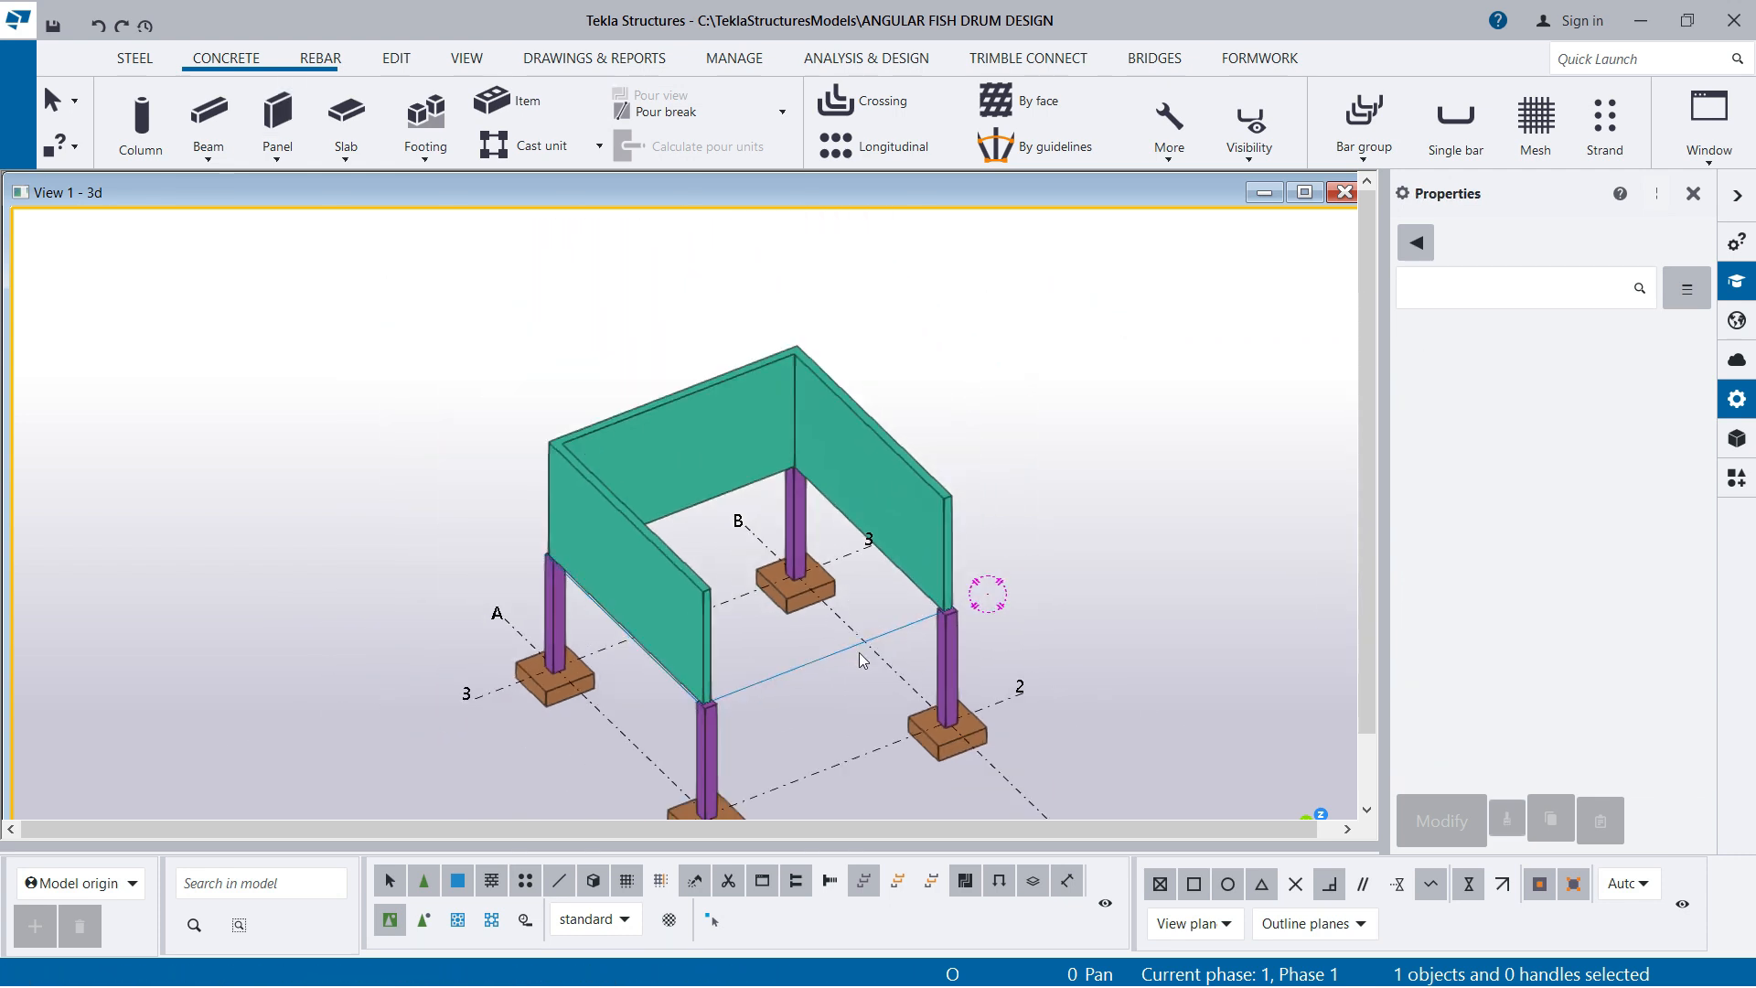
right_click(1008, 286)
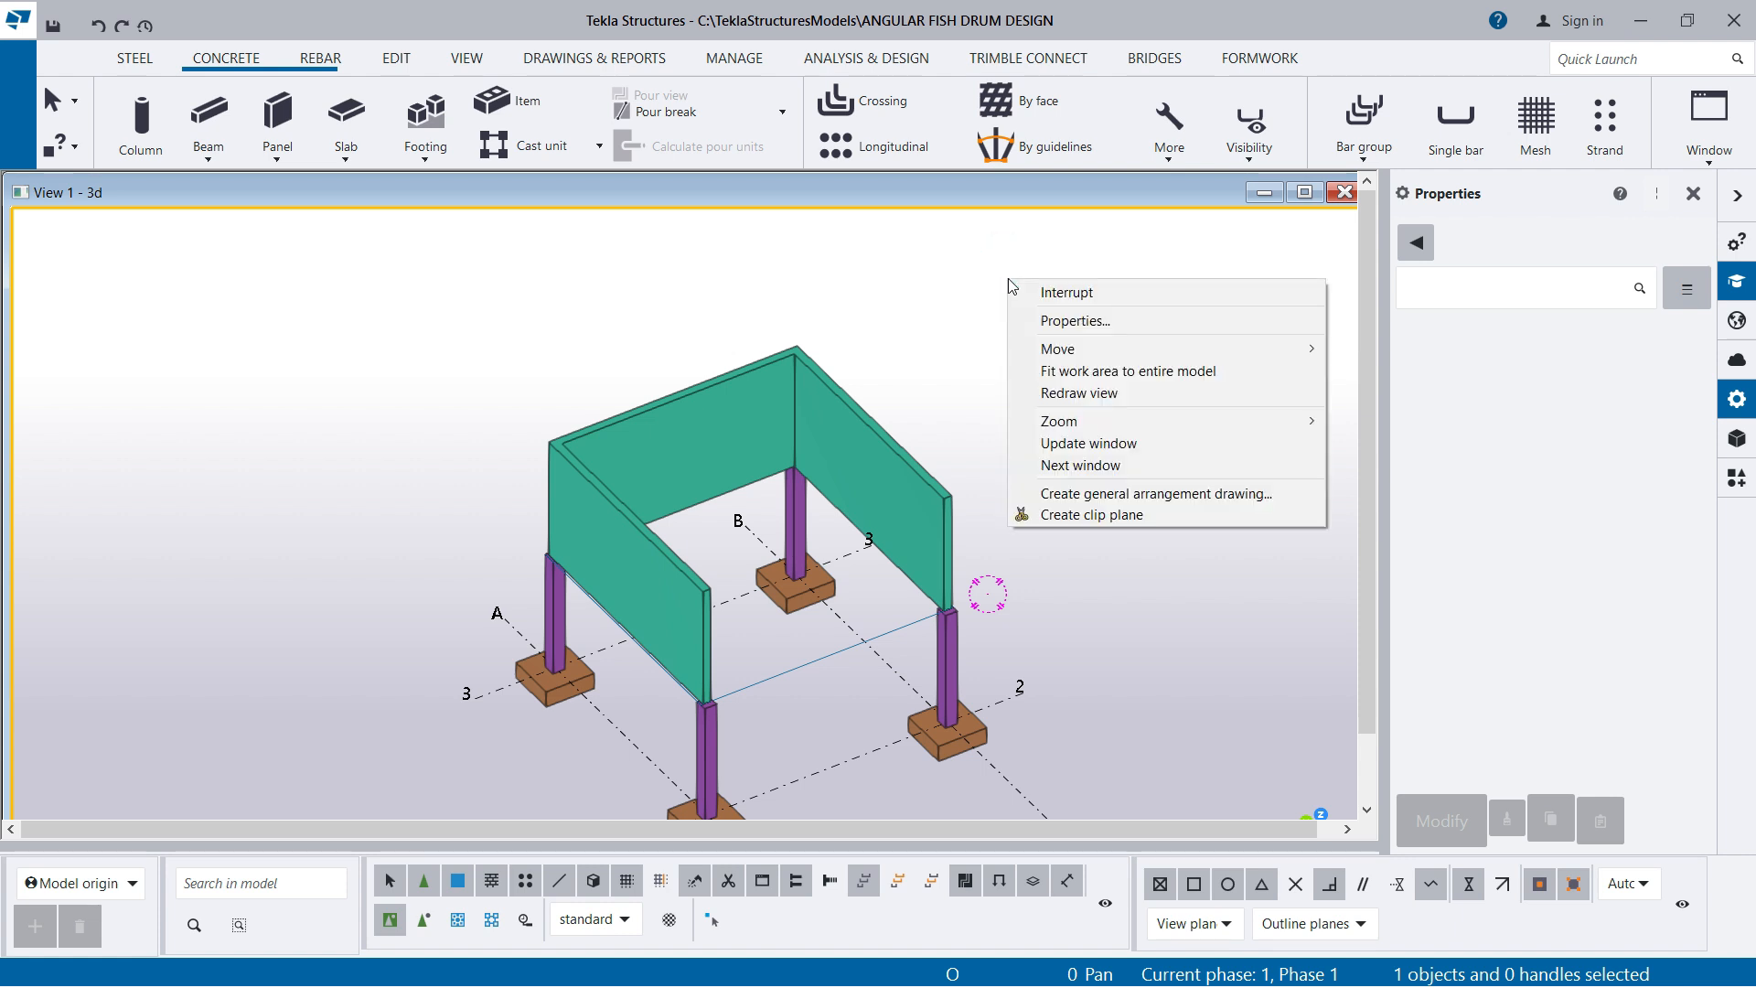
click(1072, 388)
scroll(803, 652, up, 1)
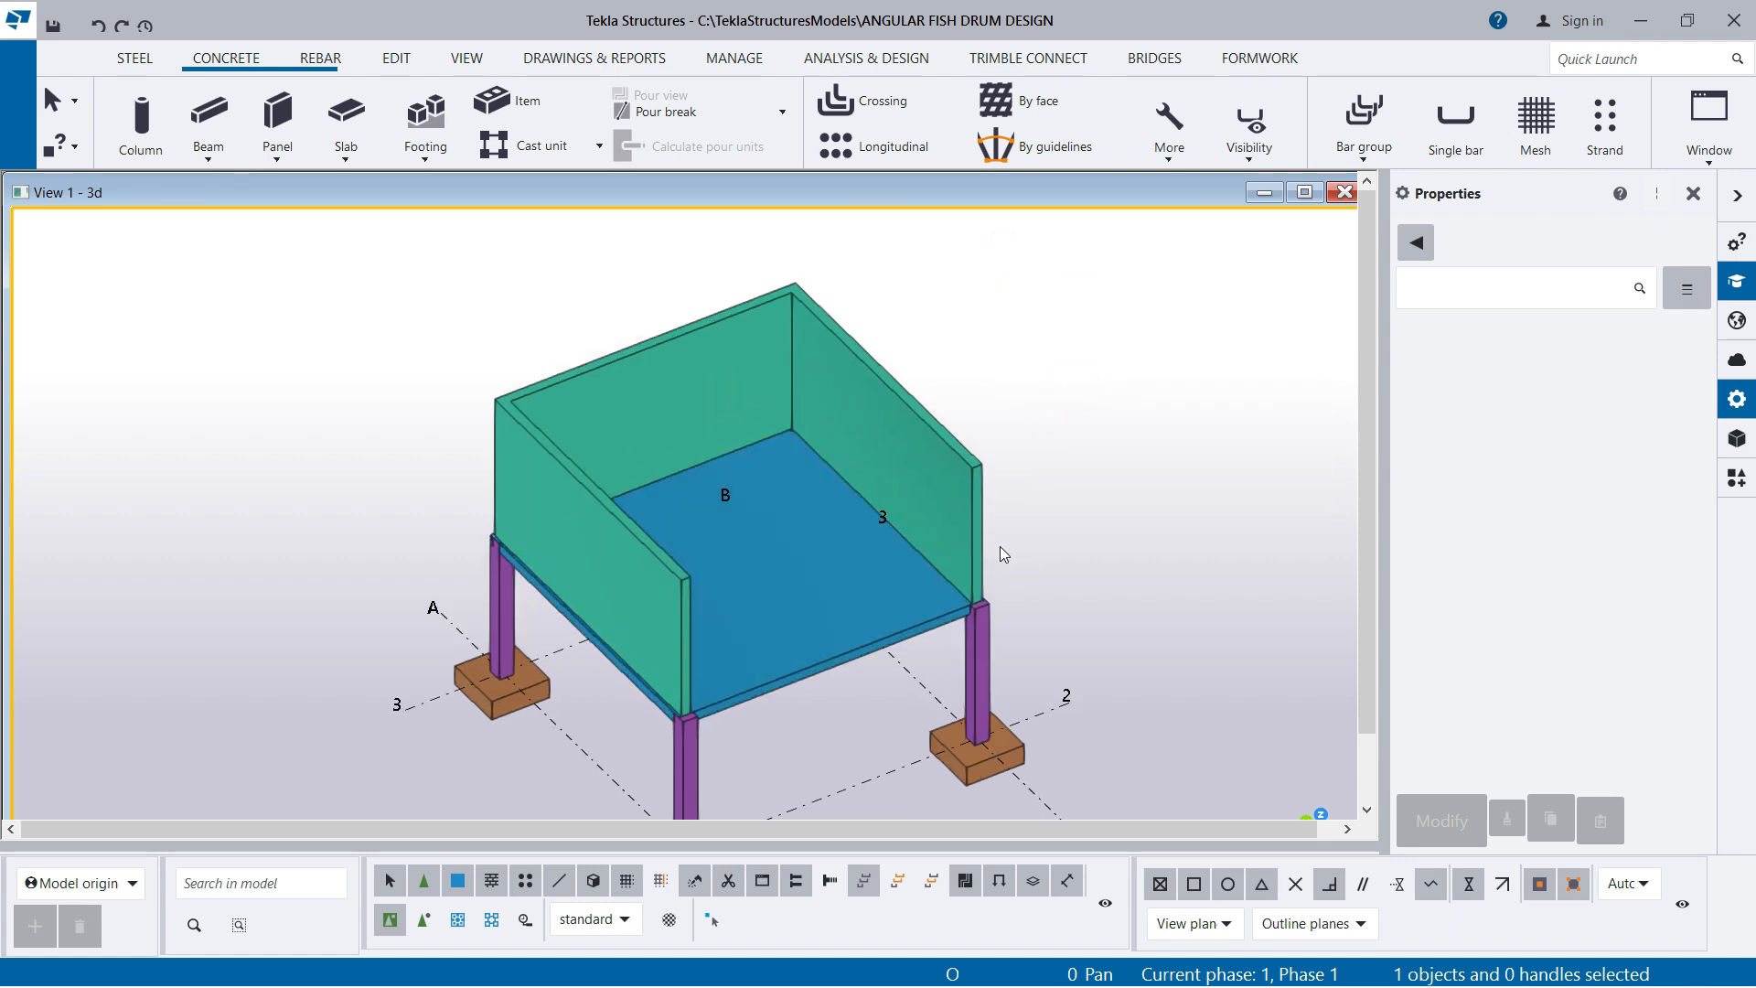
Select the floor slab and examine how the wall panels and their corners sit on it
click(773, 672)
mouse_move(891, 709)
ctrl+middle_down()
mouse_move(957, 568)
mouse_move(933, 689)
mouse_move(890, 718)
ctrl+middle_up()
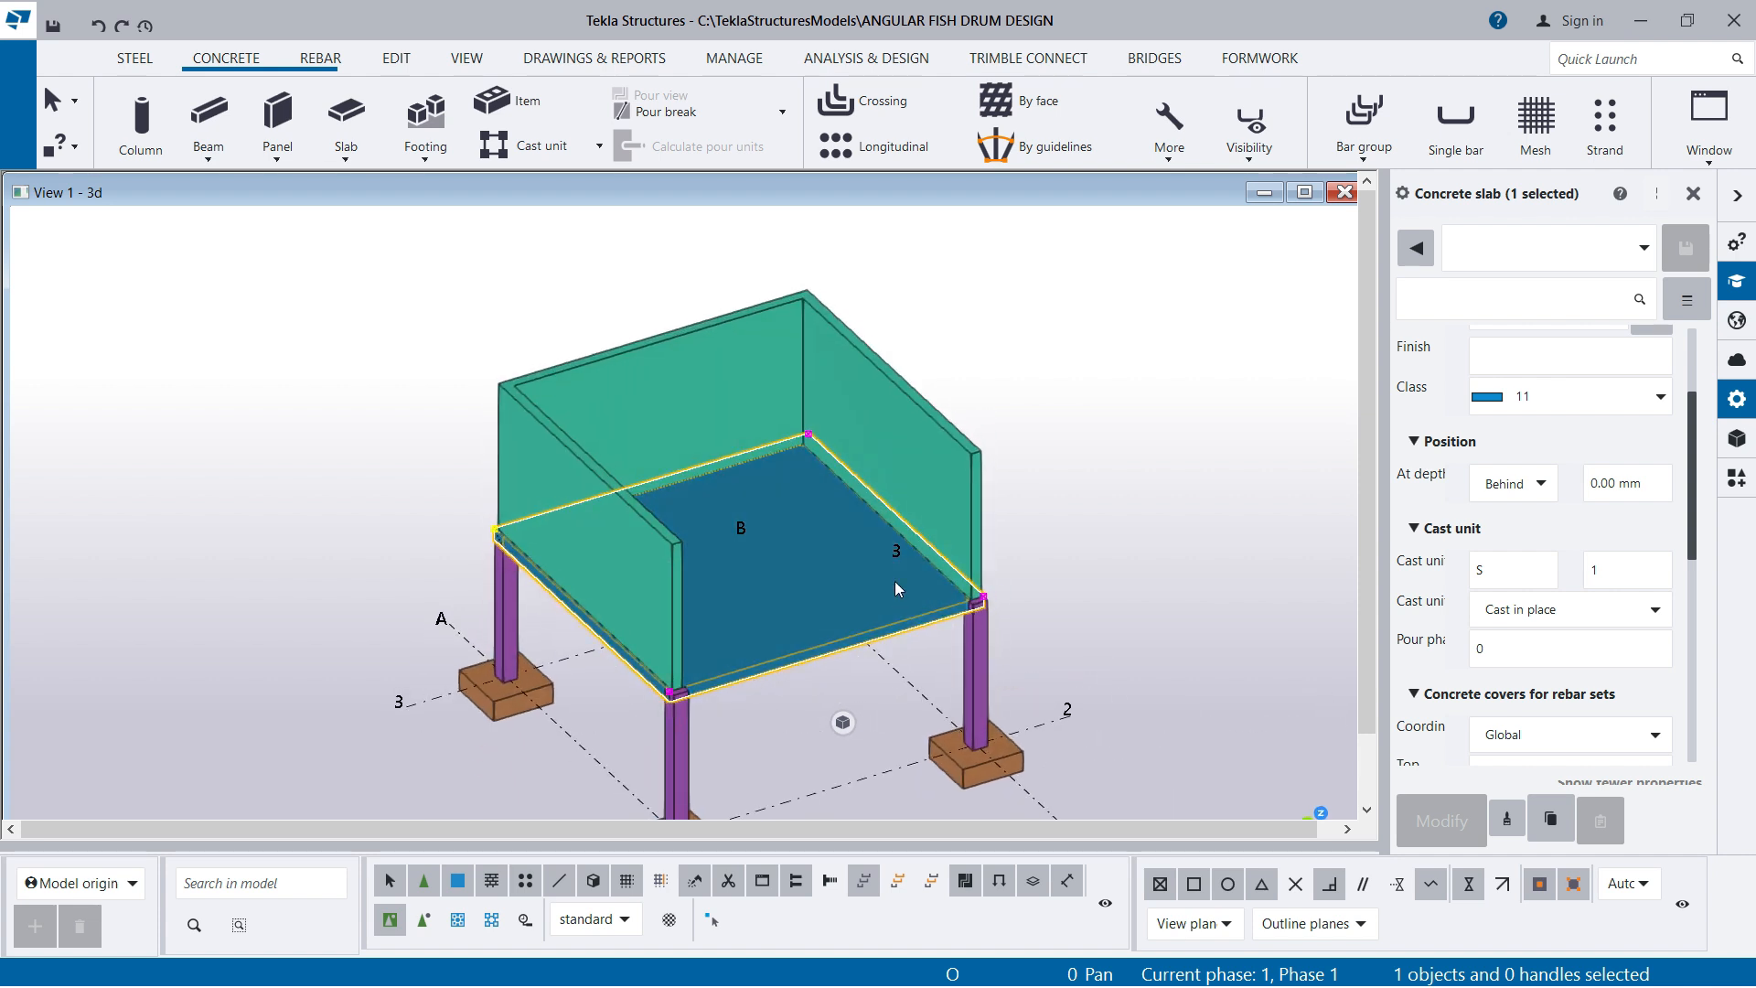
scroll(829, 577, up, 2)
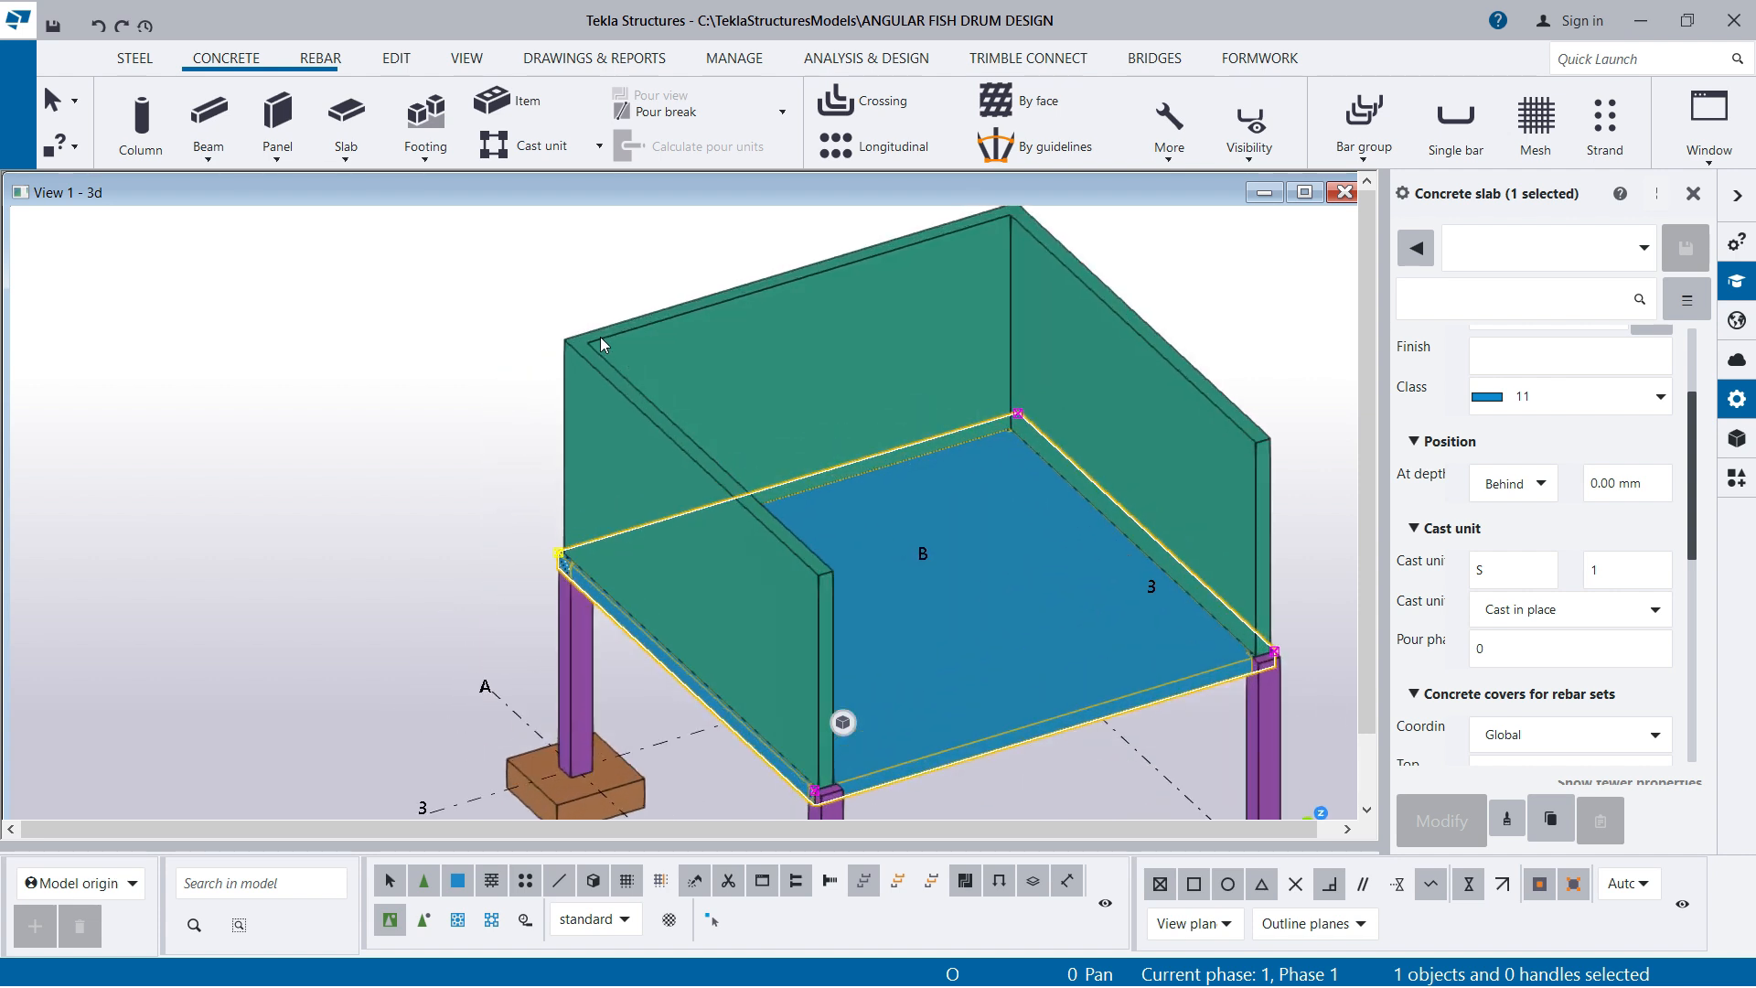
scroll(487, 496, down, 3)
scroll(567, 375, up, 1)
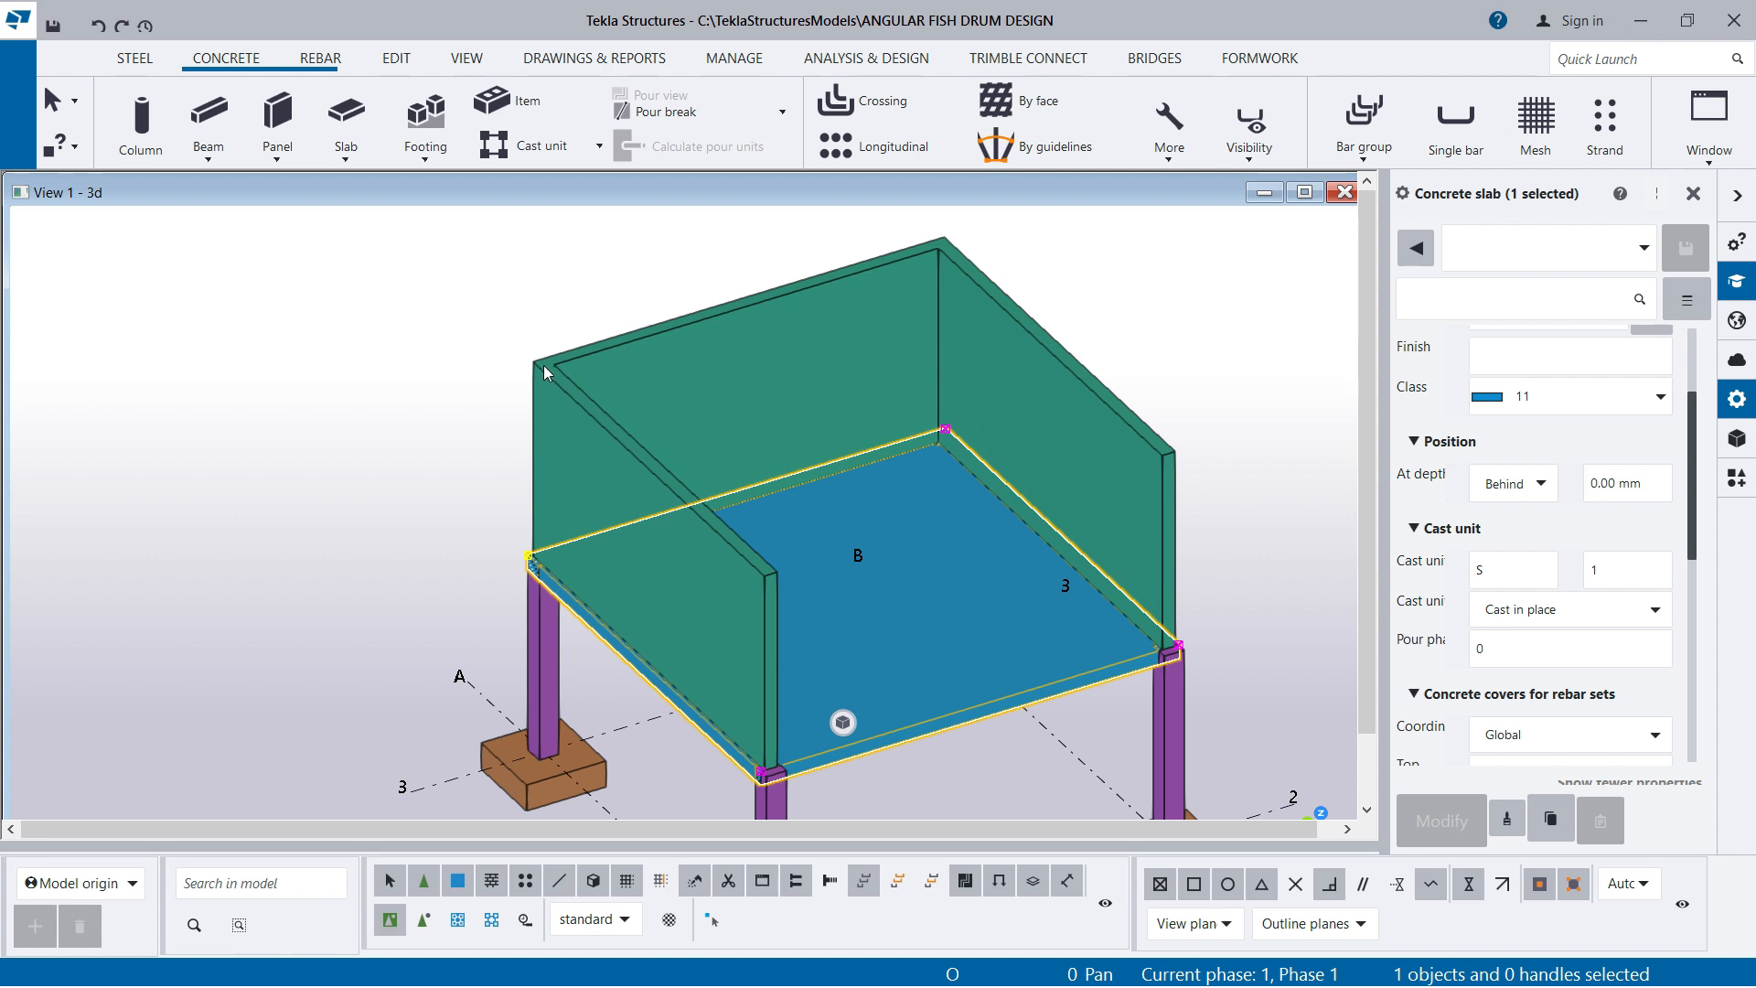
scroll(543, 365, up, 2)
scroll(577, 350, down, 1)
scroll(540, 375, up, 1)
scroll(552, 362, up, 1)
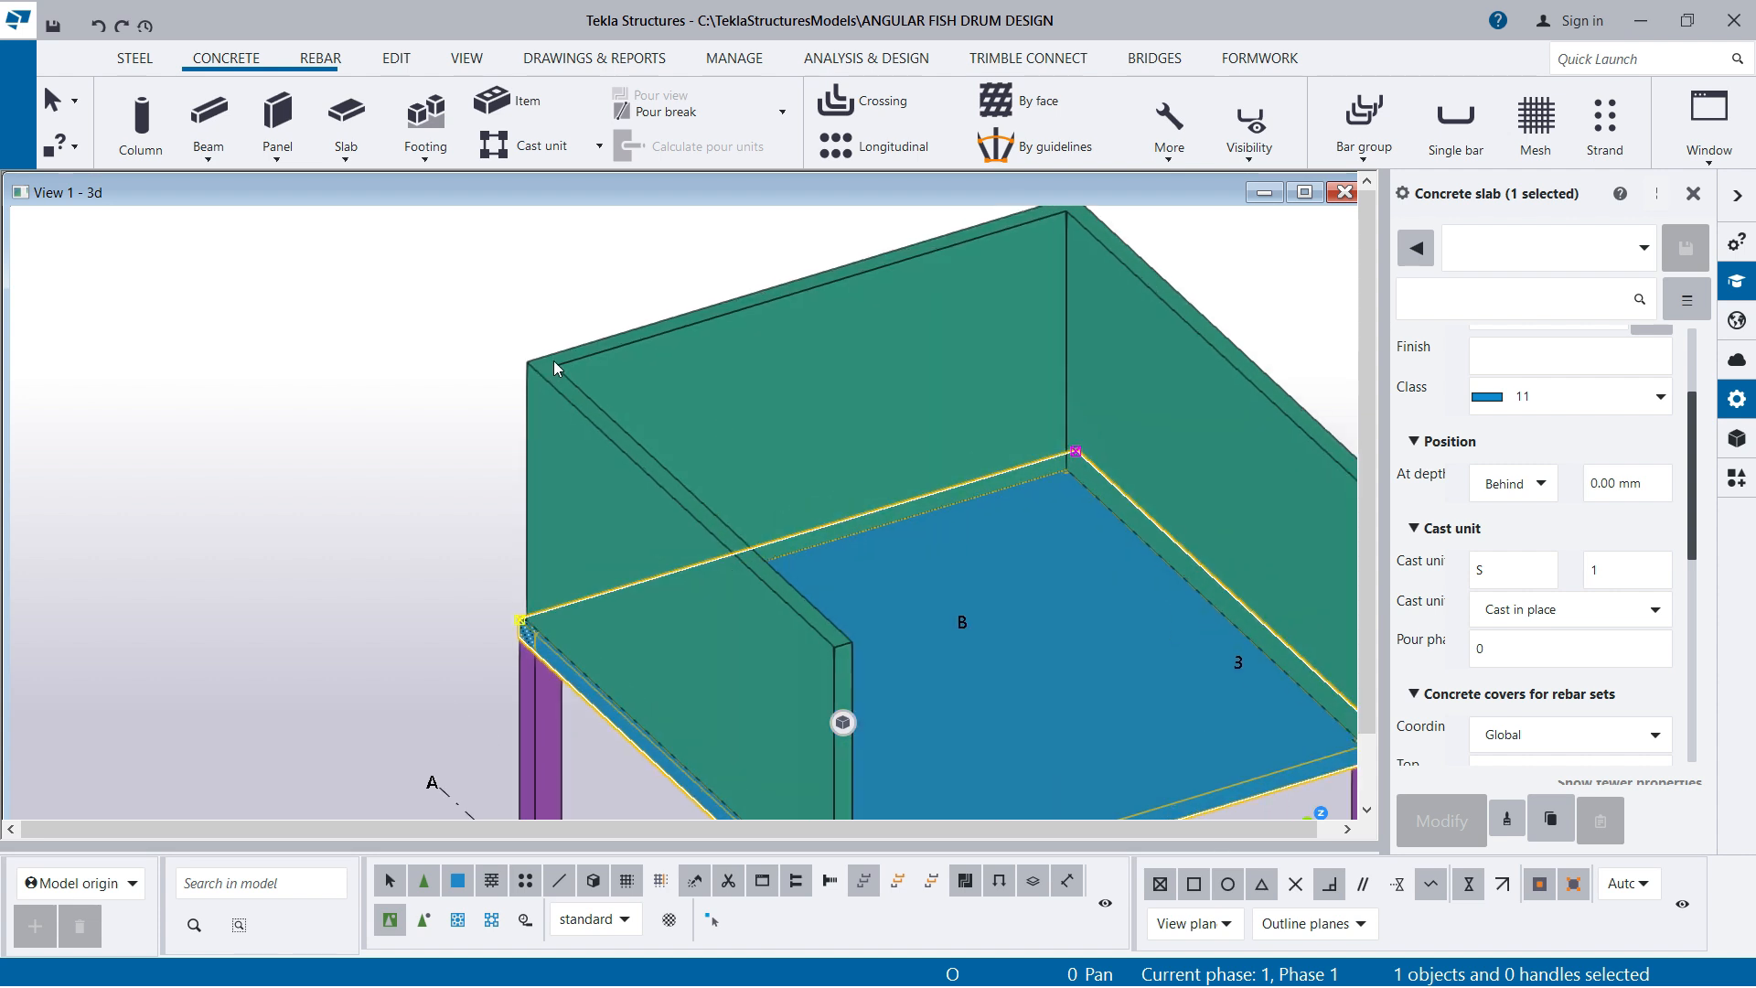
scroll(610, 370, up, 1)
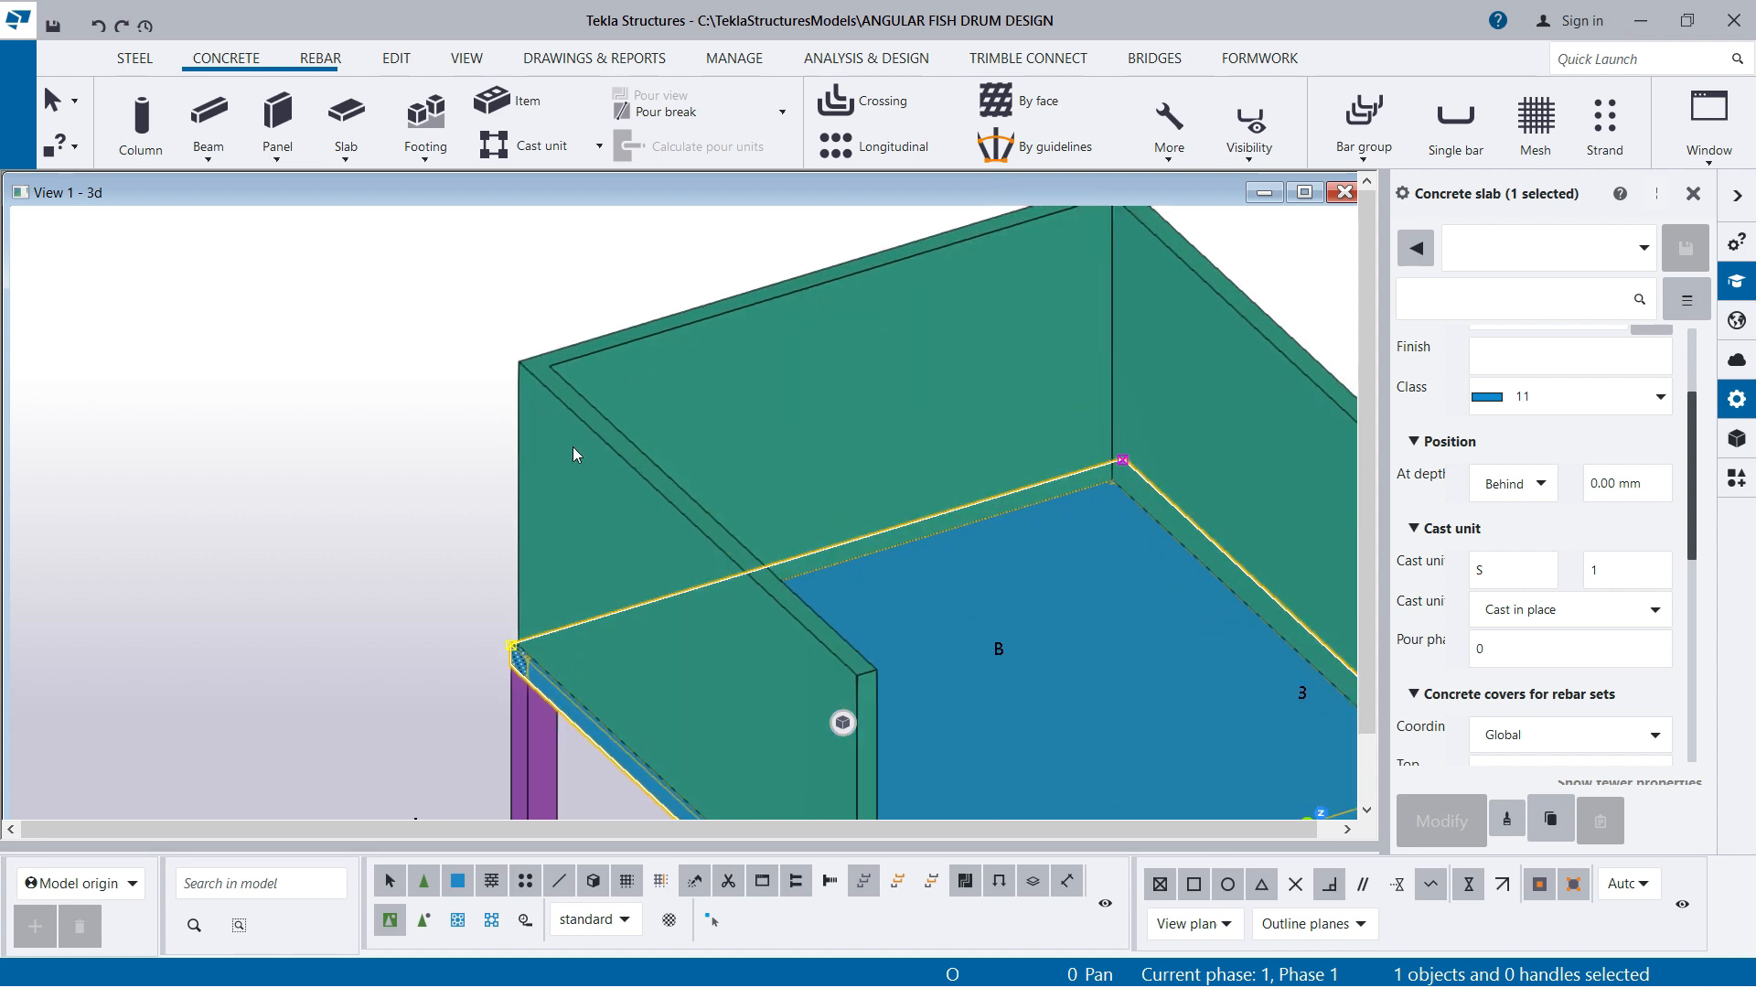
scroll(573, 446, down, 3)
scroll(847, 325, up, 3)
scroll(869, 362, down, 3)
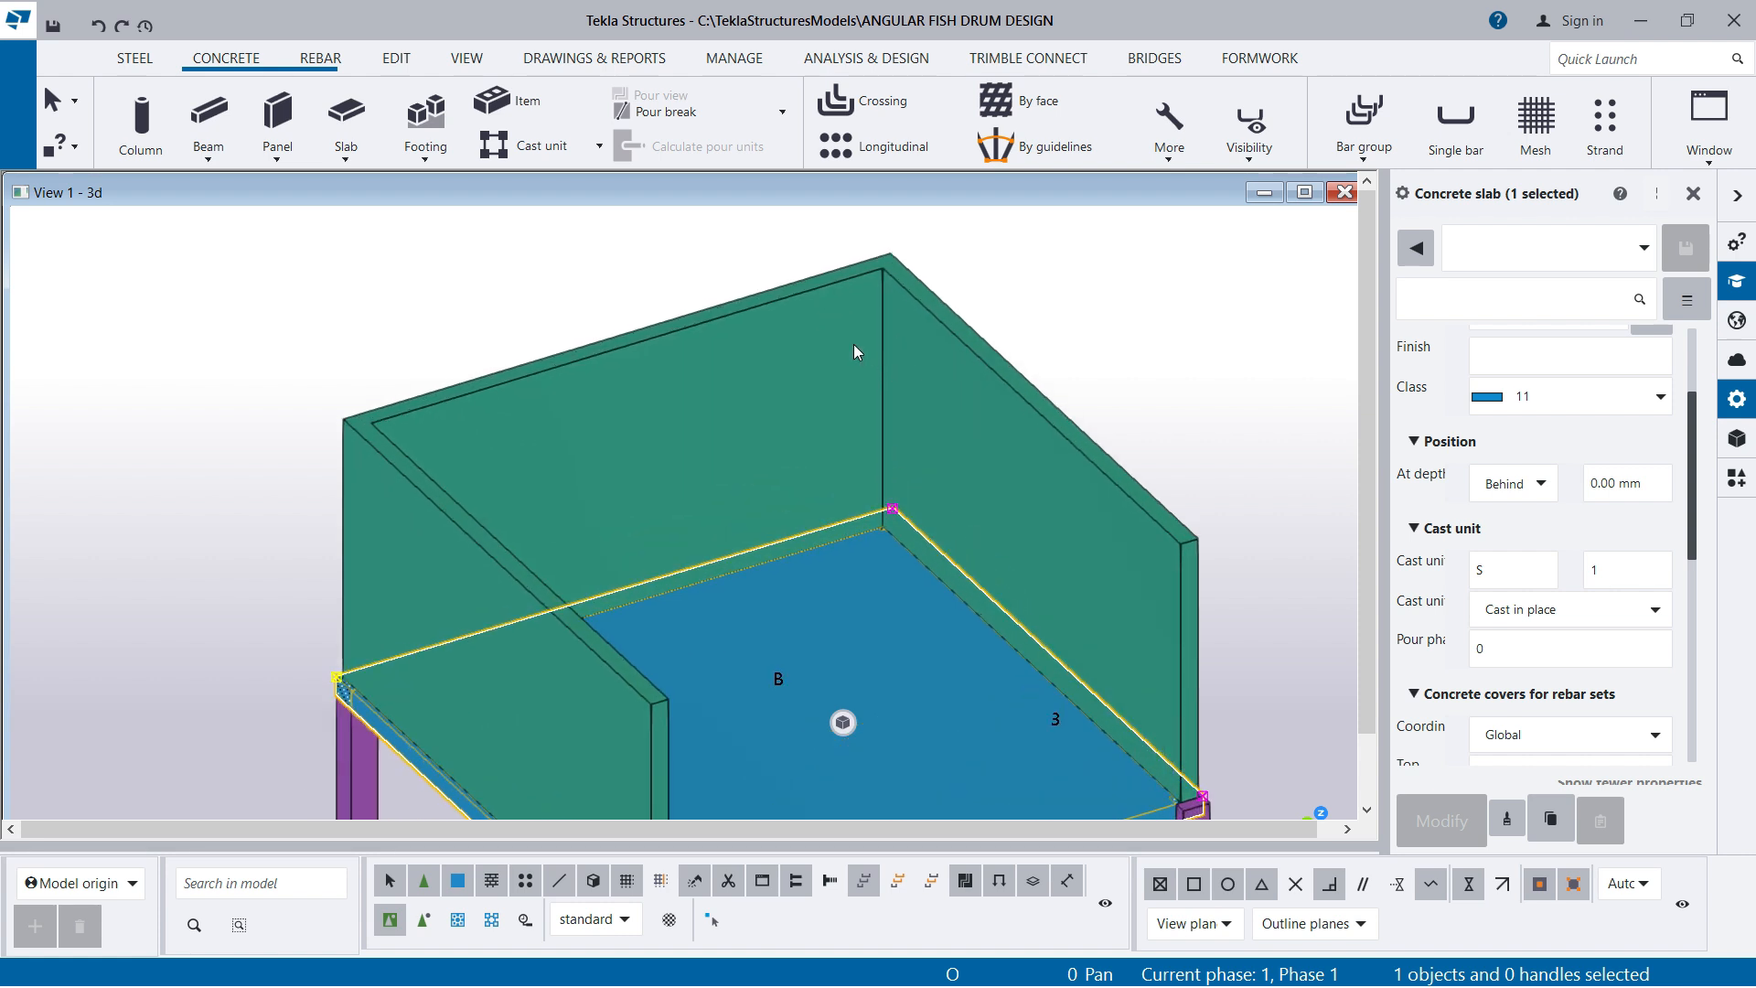
Draw a construction line along the middle of the left side wall's top face, from its free end to the back corner
click(397, 58)
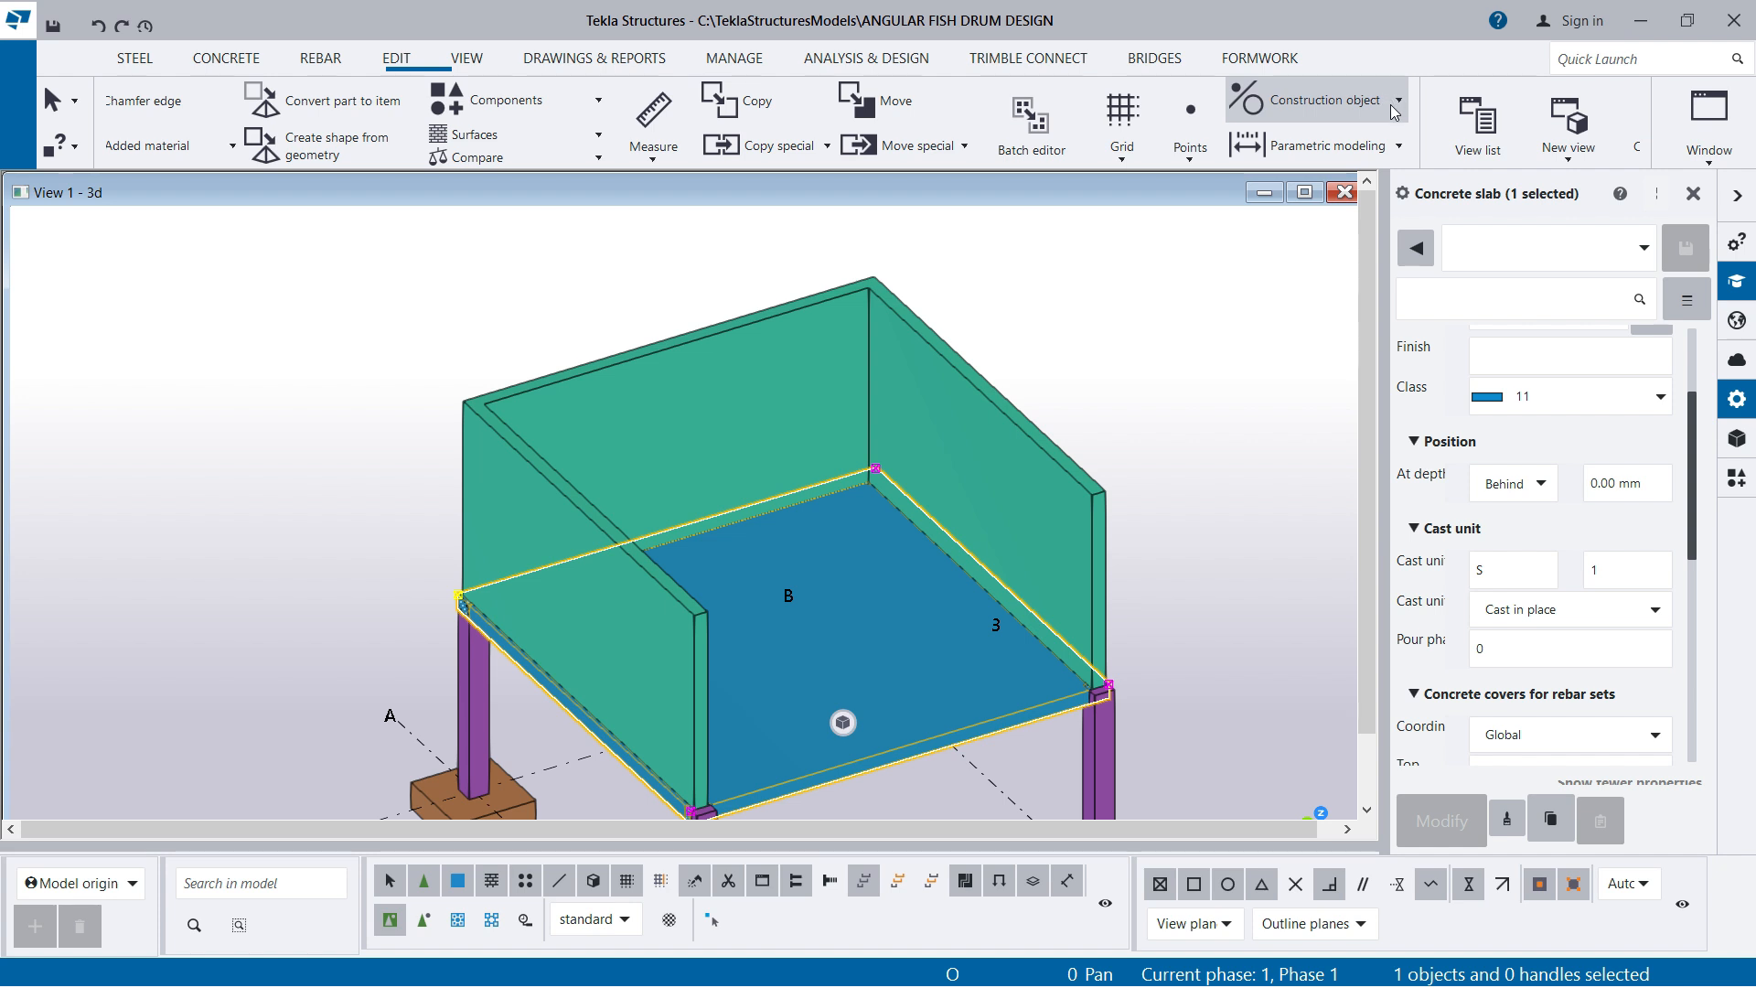
click(1398, 102)
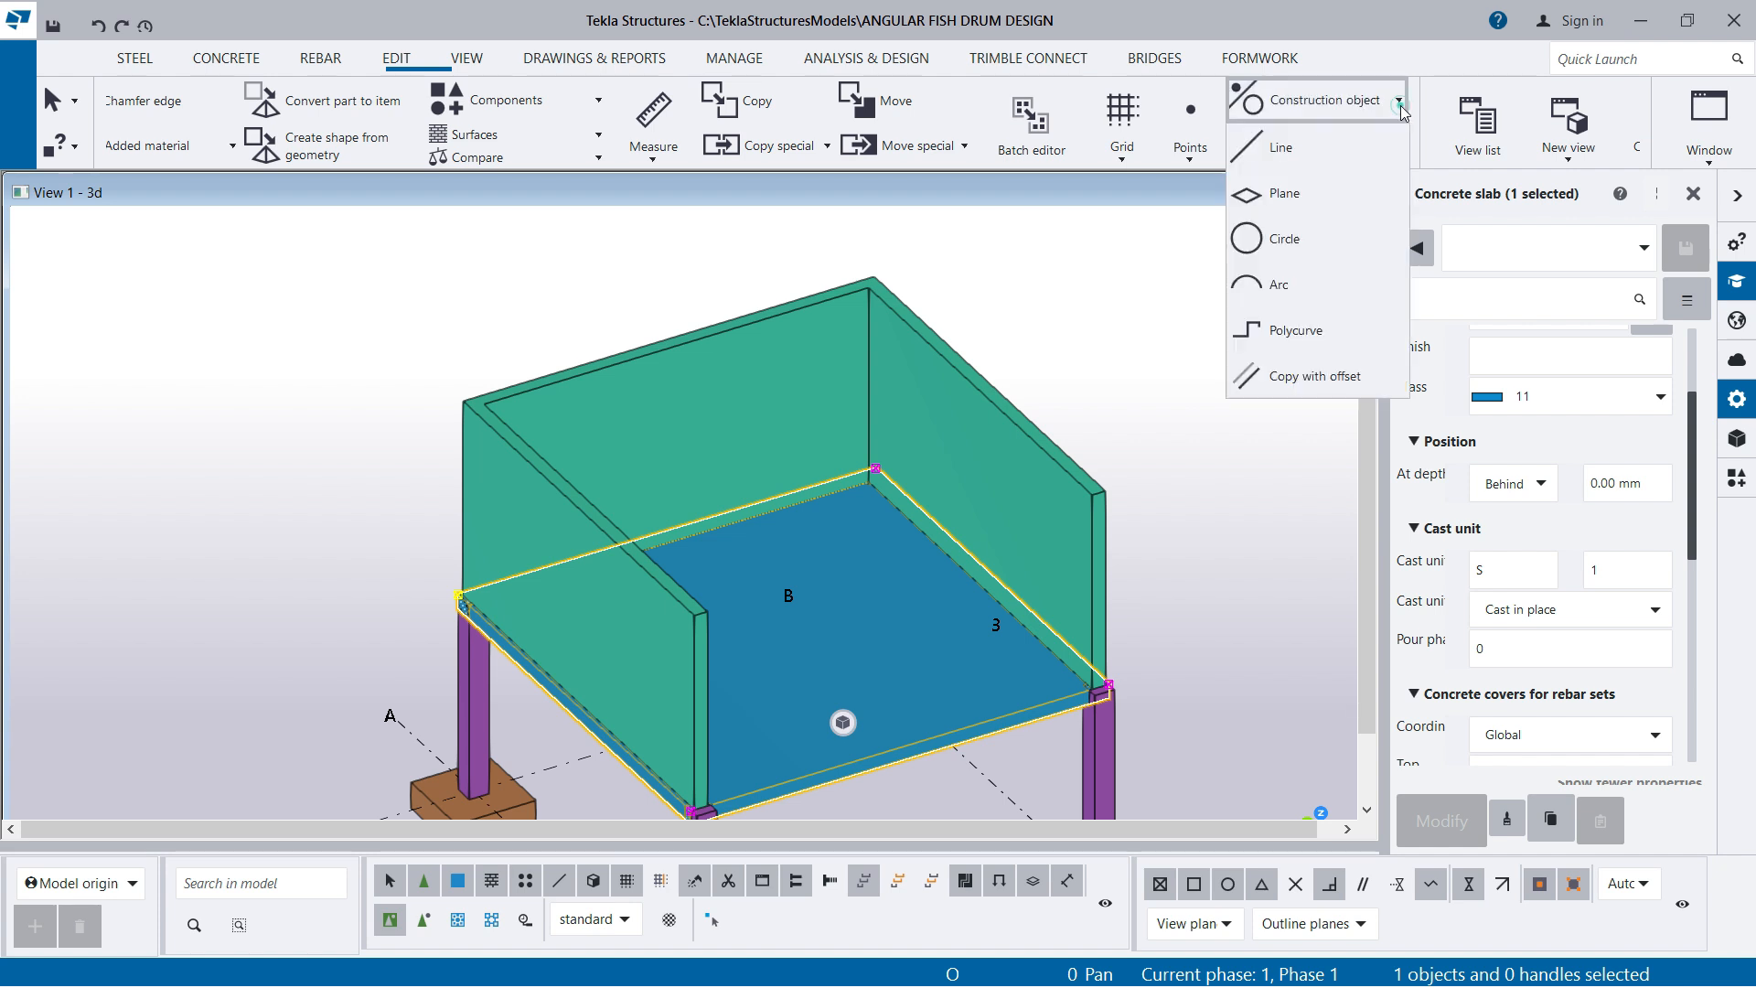
click(1274, 148)
scroll(733, 674, up, 5)
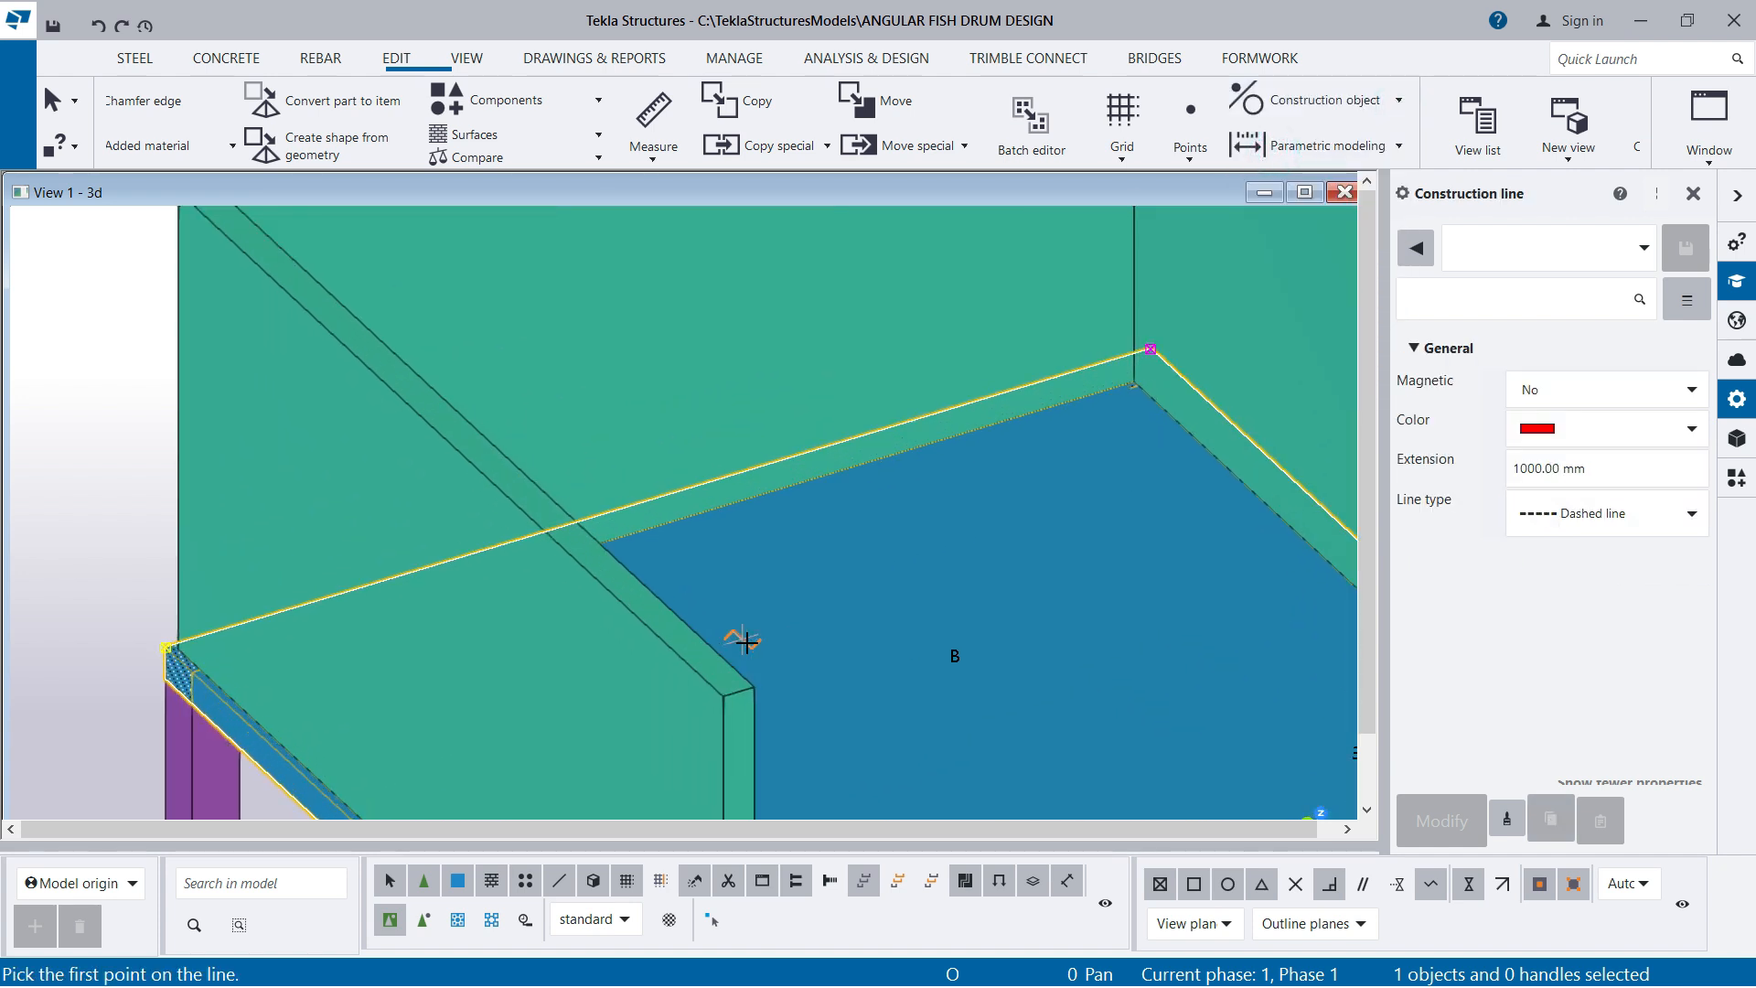
click(732, 700)
scroll(732, 700, down, 2)
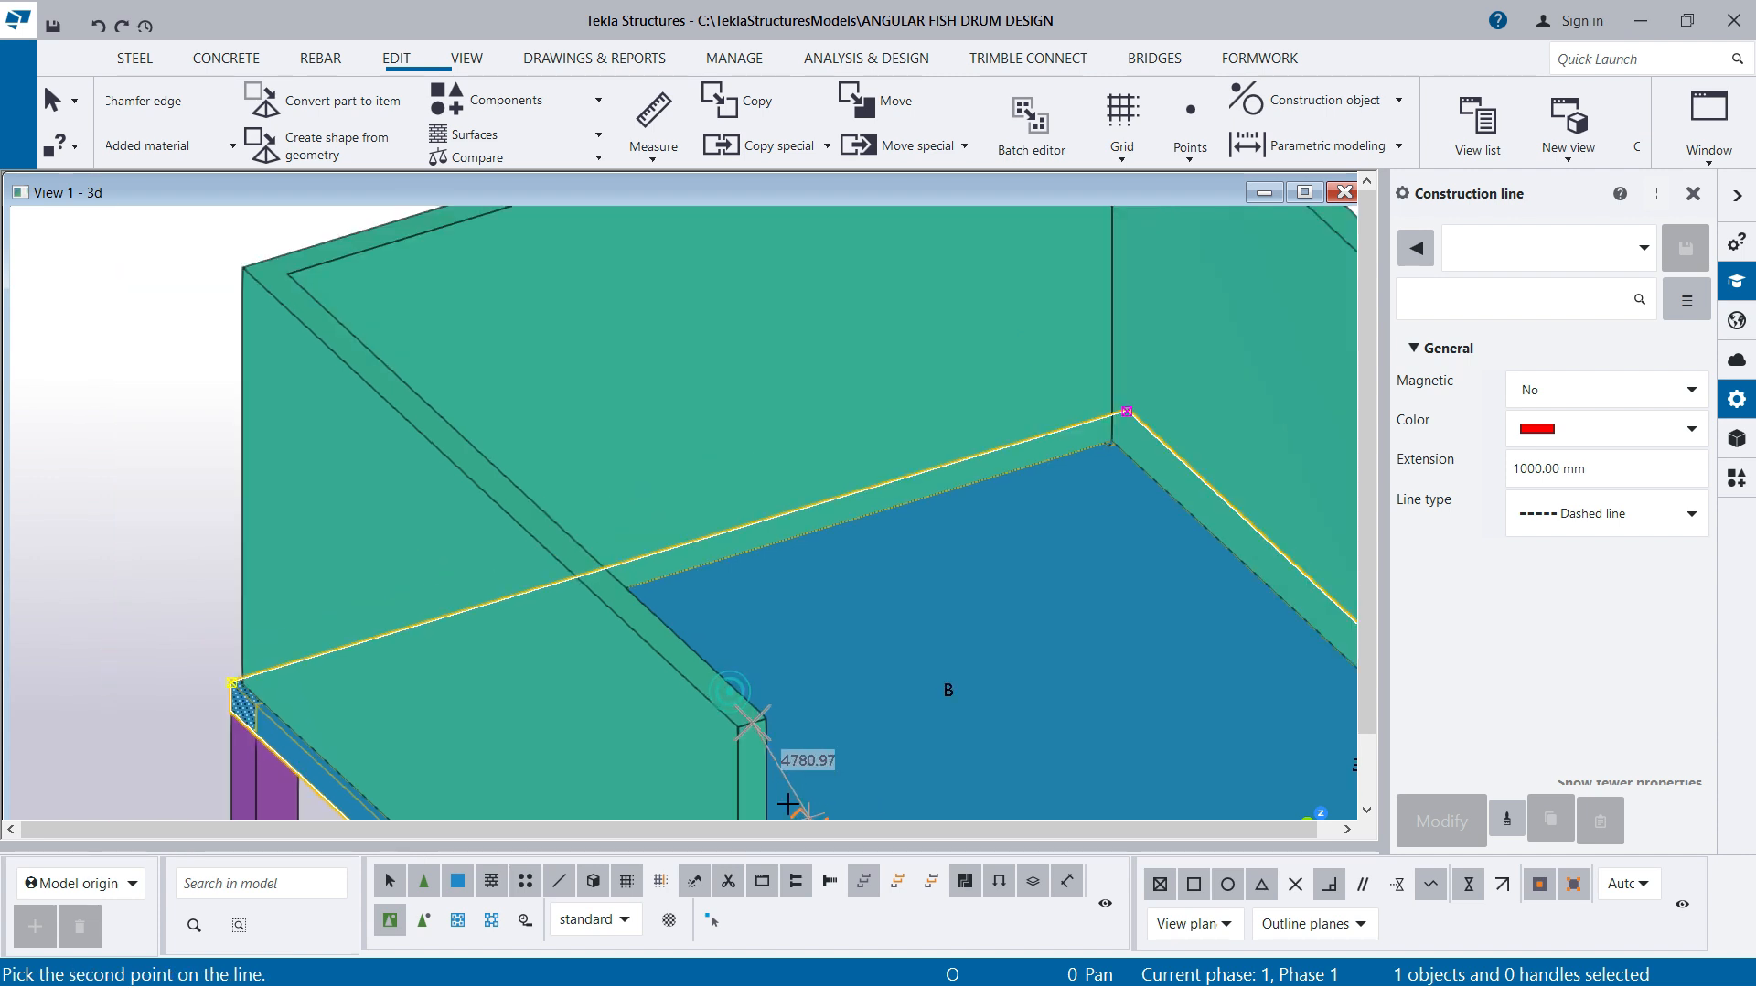
scroll(248, 261, up, 2)
click(248, 260)
scroll(228, 357, down, 5)
Draw a second construction line along the middle of the right side wall's top face, from its free end to the back corner
scroll(549, 475, up, 1)
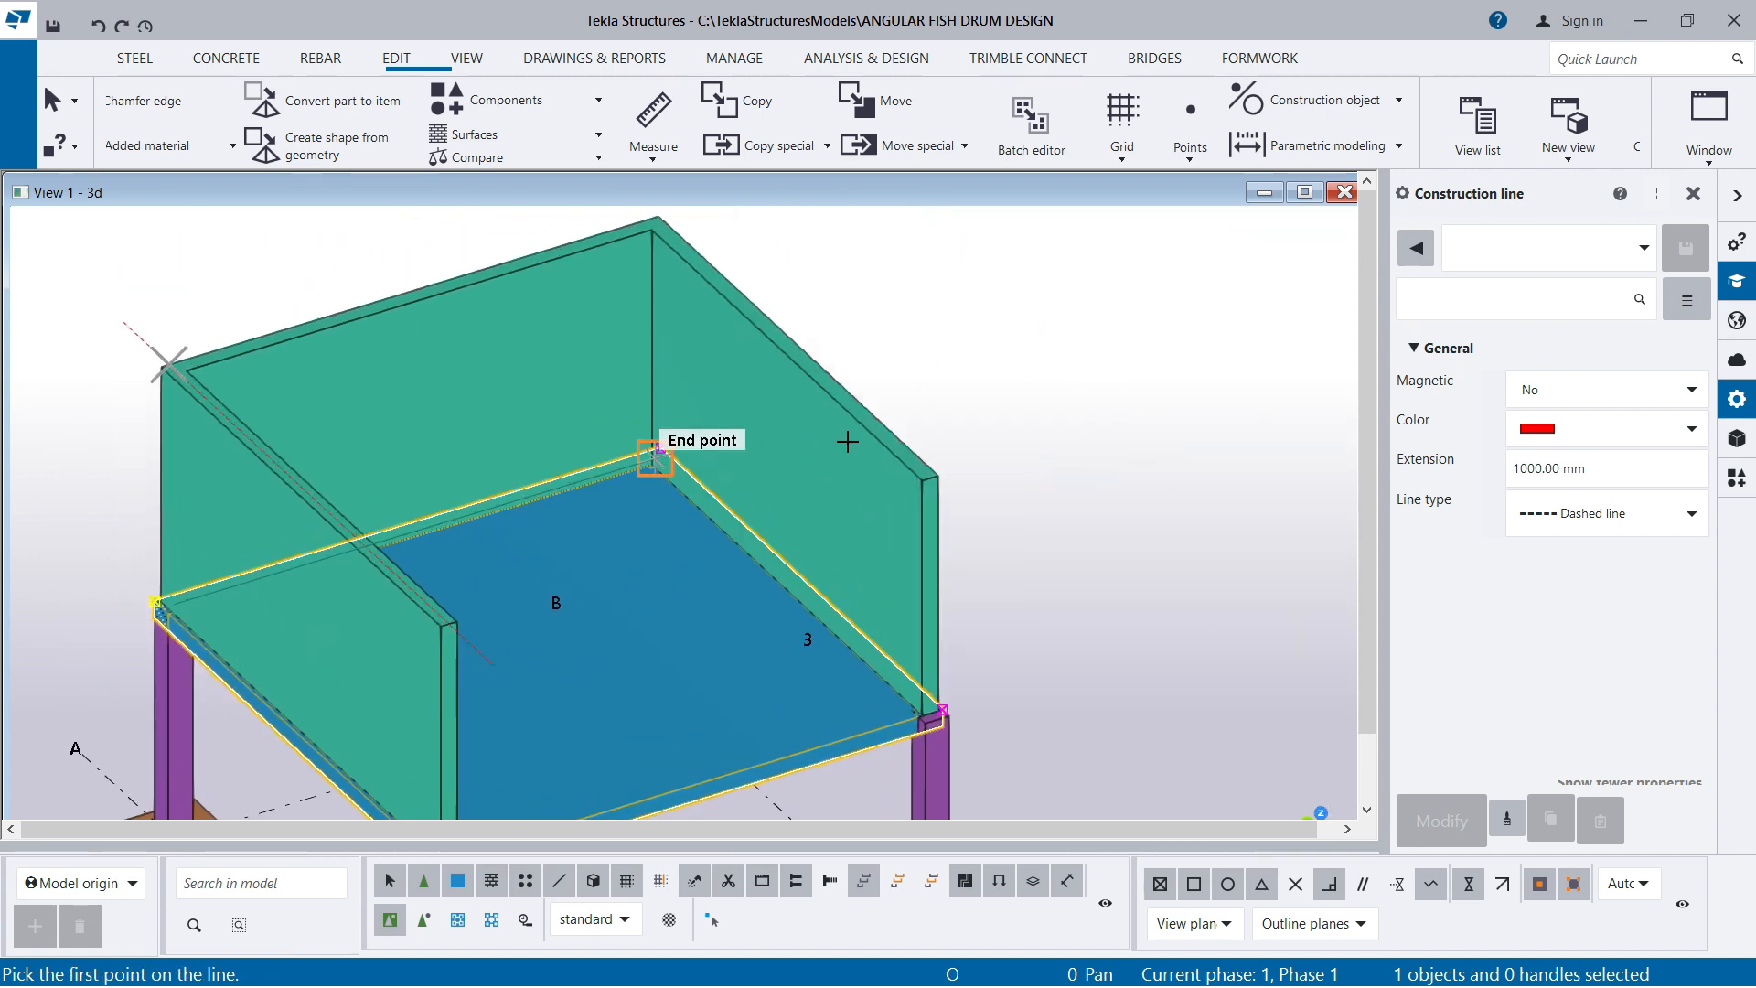
scroll(955, 495, up, 1)
click(924, 482)
scroll(924, 483, down, 2)
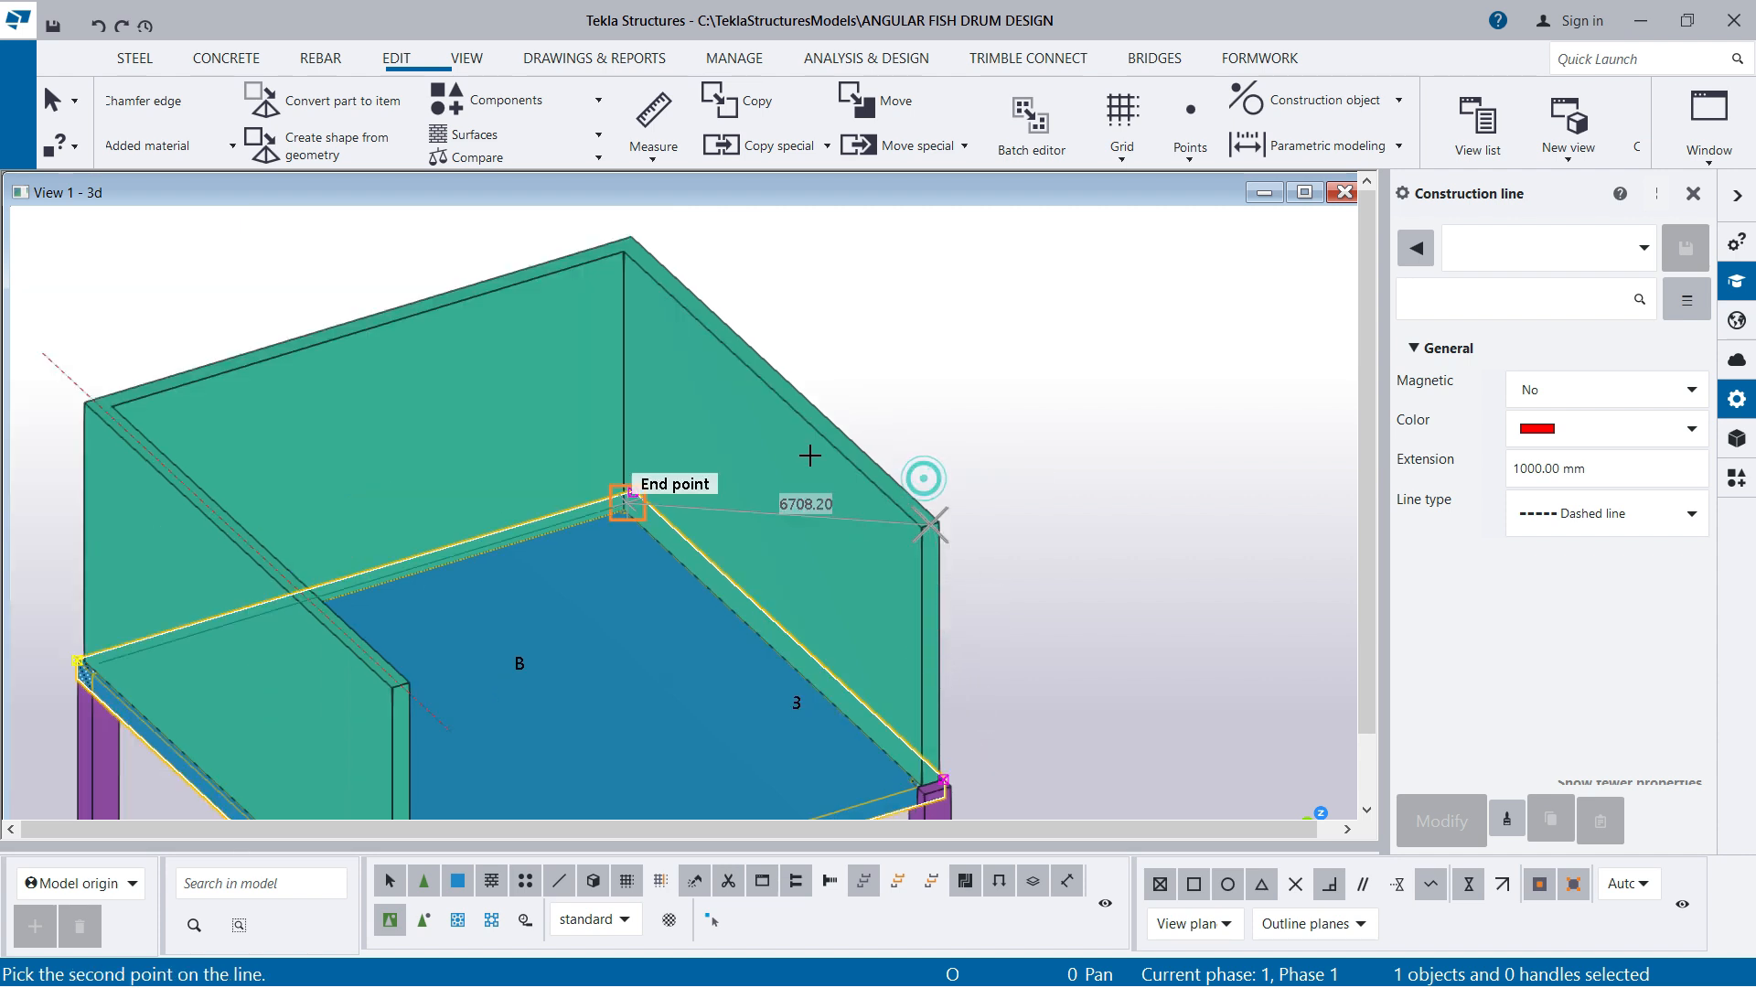
scroll(629, 238, up, 3)
click(630, 239)
scroll(722, 339, down, 3)
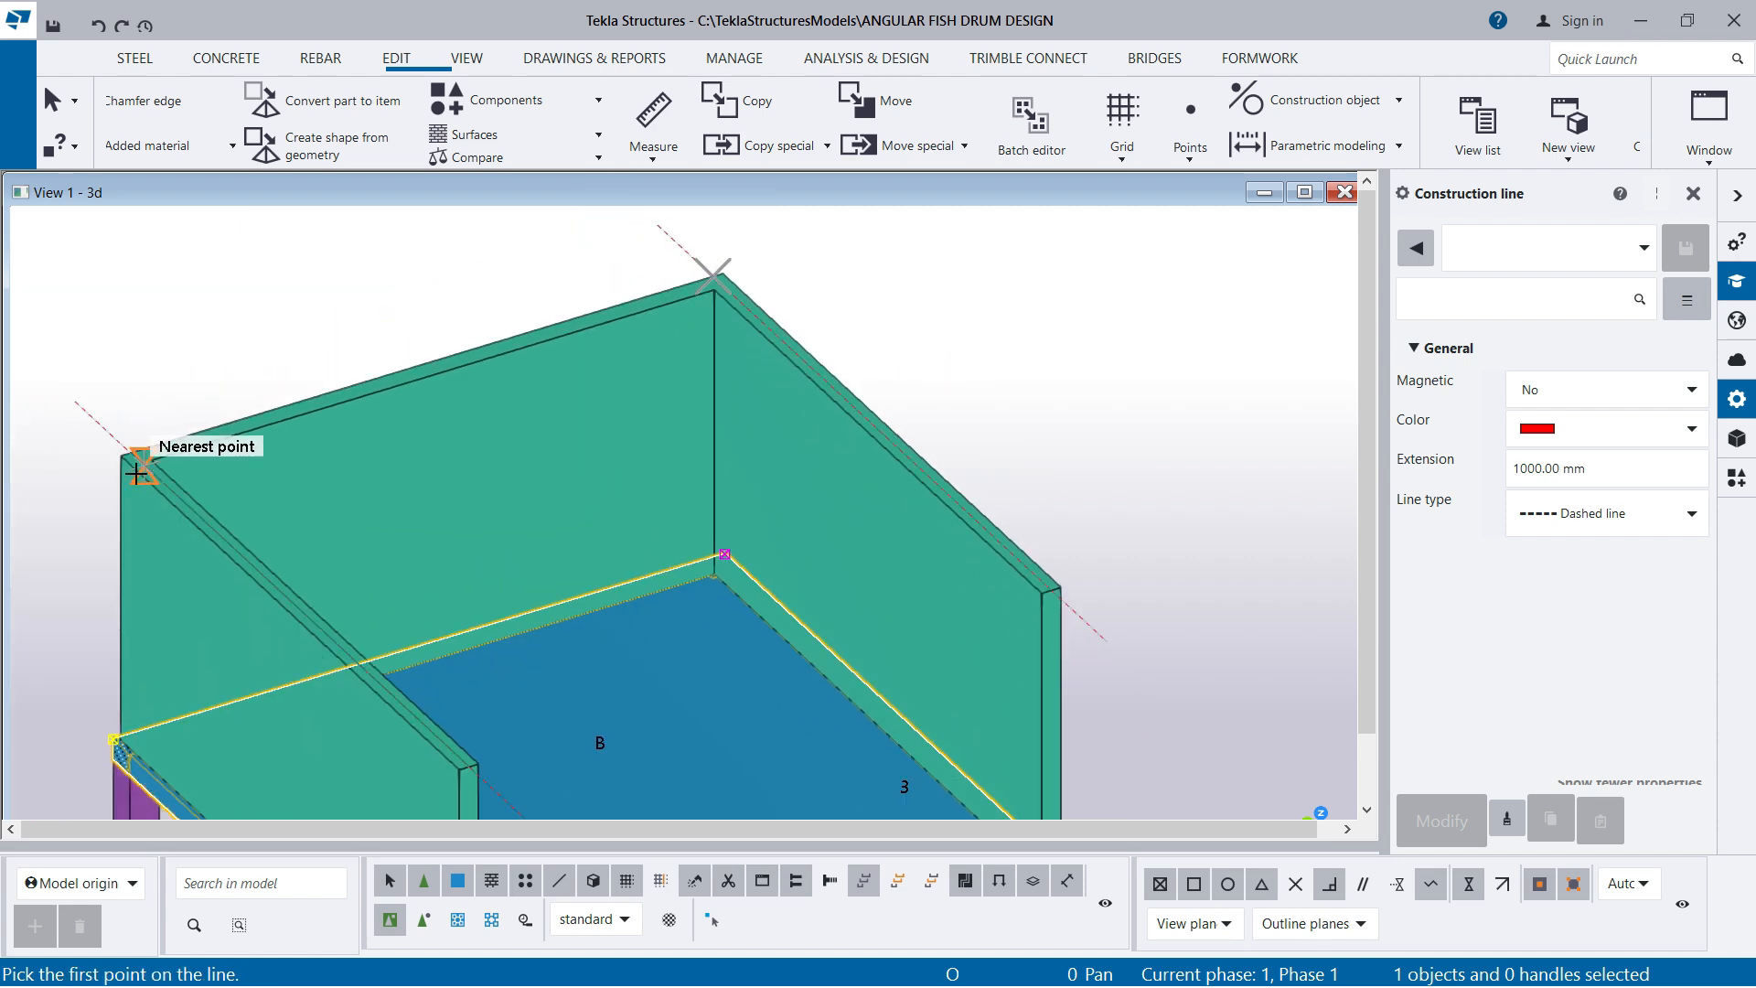
Inspect the back wall's top corners for usable pick points, end the construction line command and clear the selection
scroll(138, 473, up, 5)
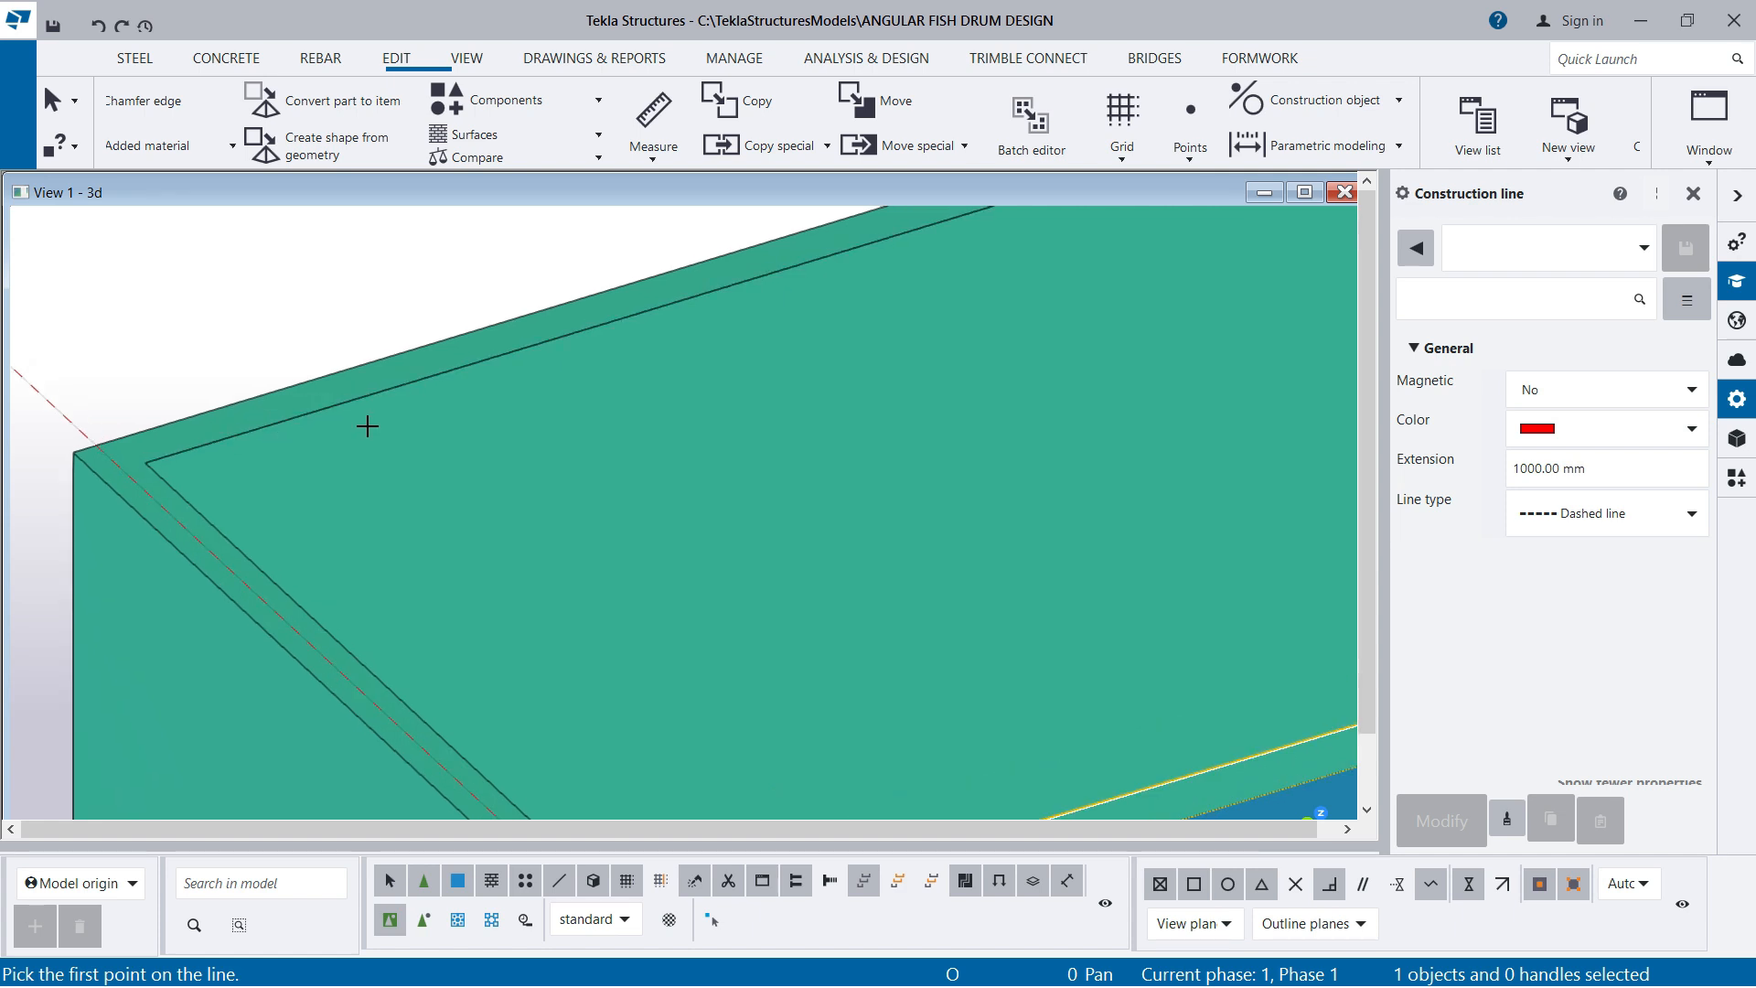
scroll(367, 426, down, 2)
scroll(658, 356, down, 2)
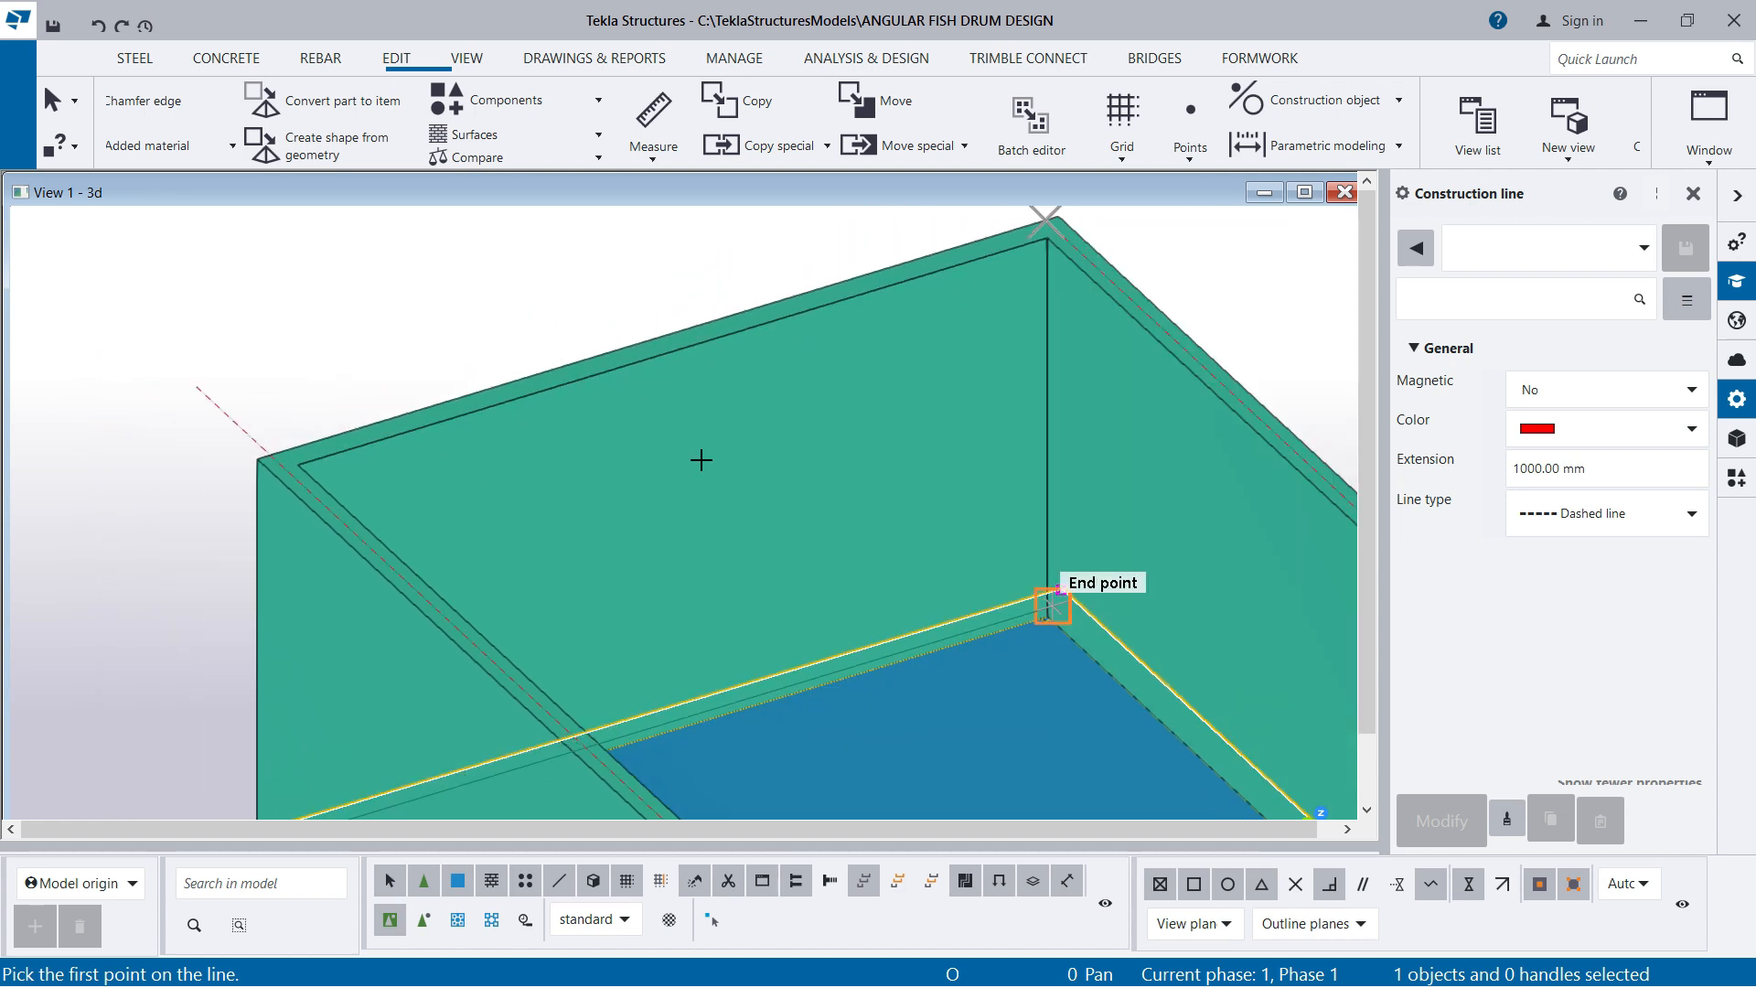
scroll(701, 459, up, 1)
scroll(216, 463, up, 3)
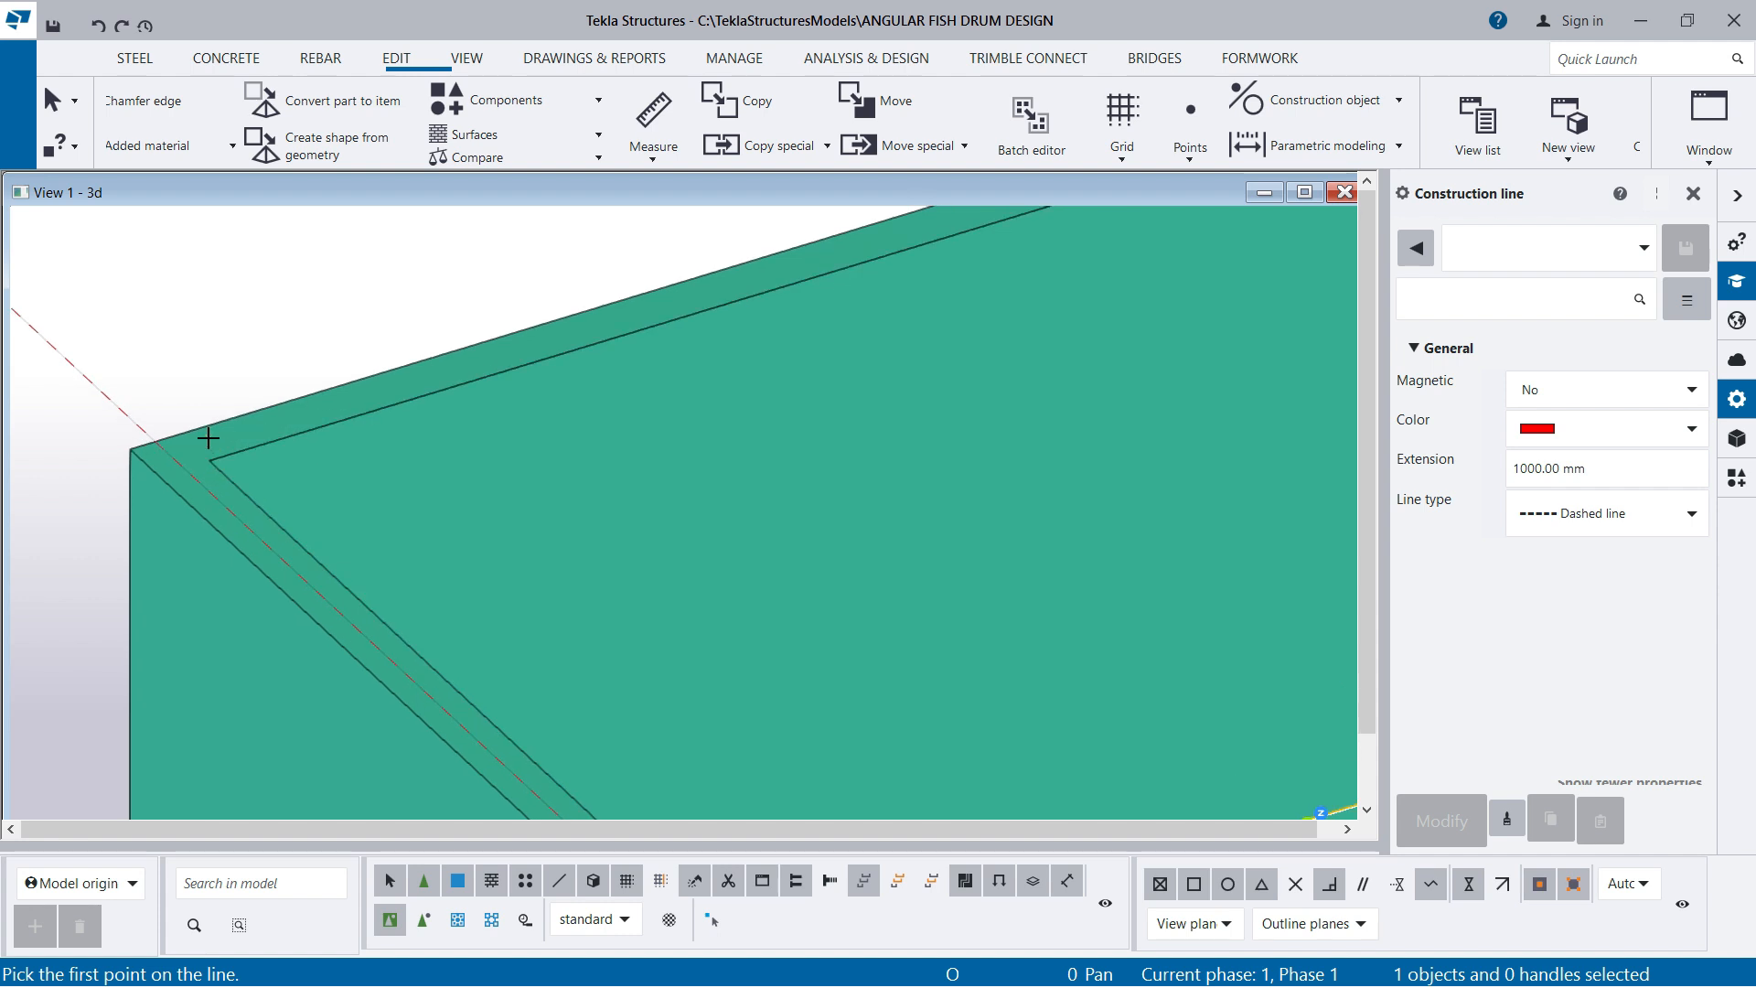
scroll(508, 434, down, 2)
right_click(460, 279)
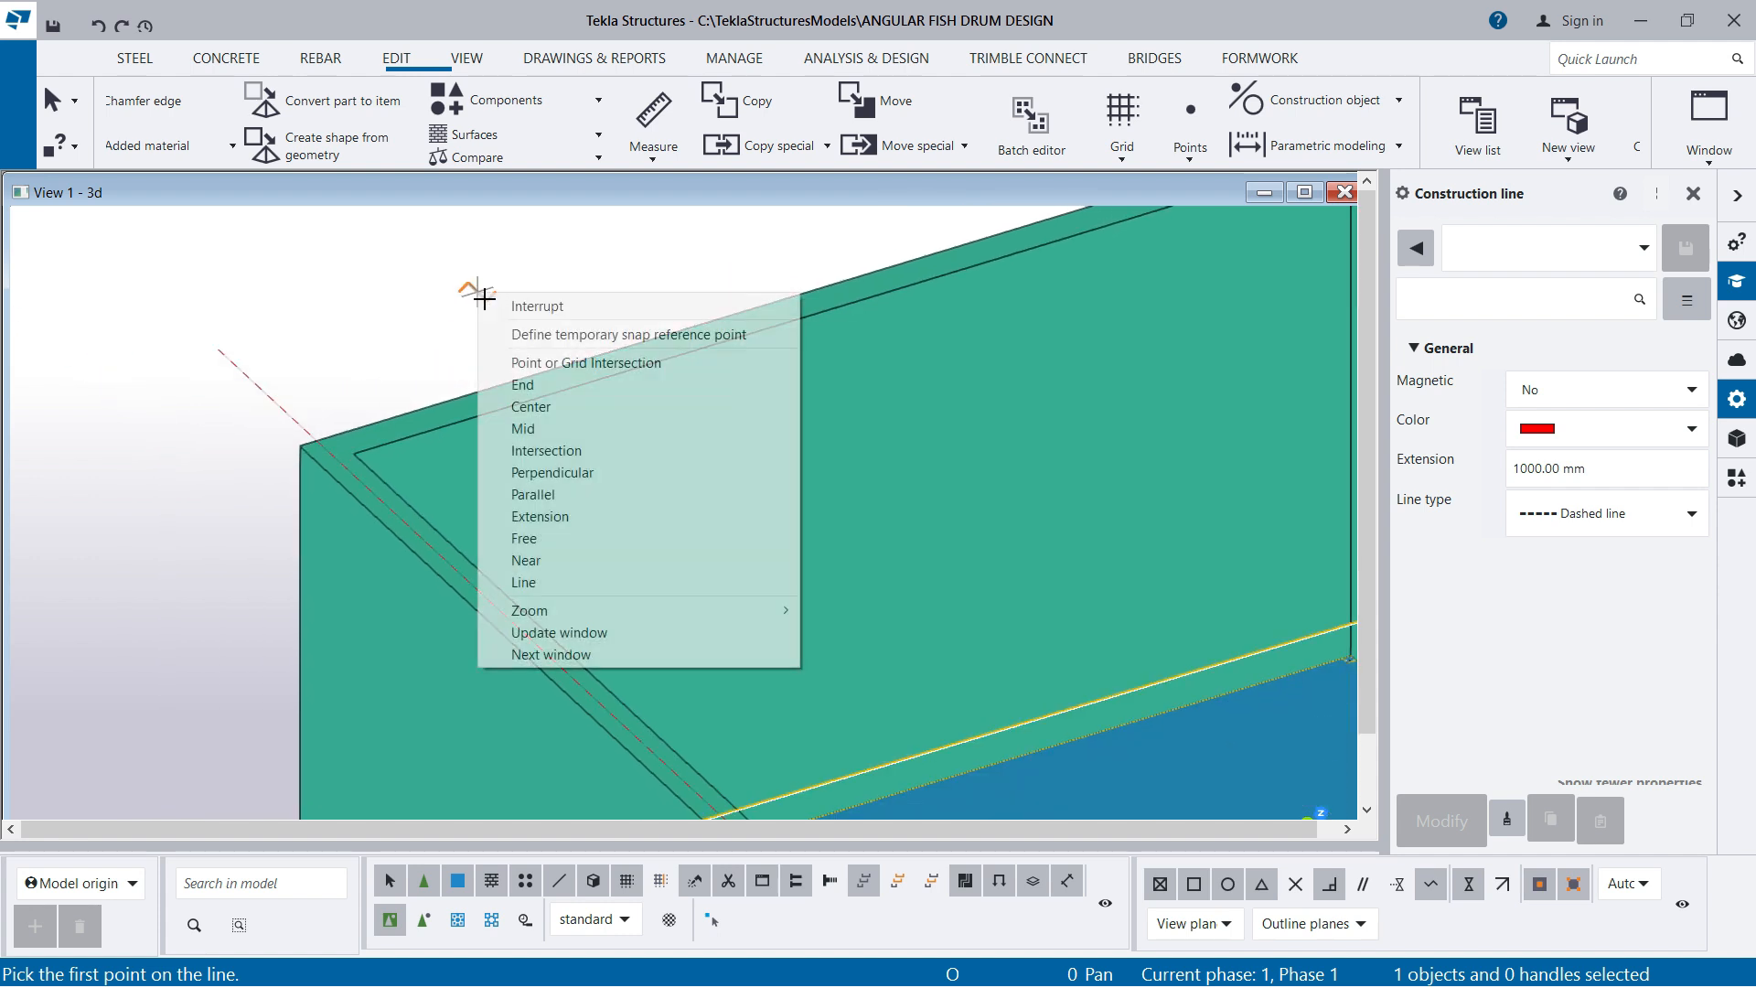
click(554, 308)
click(568, 282)
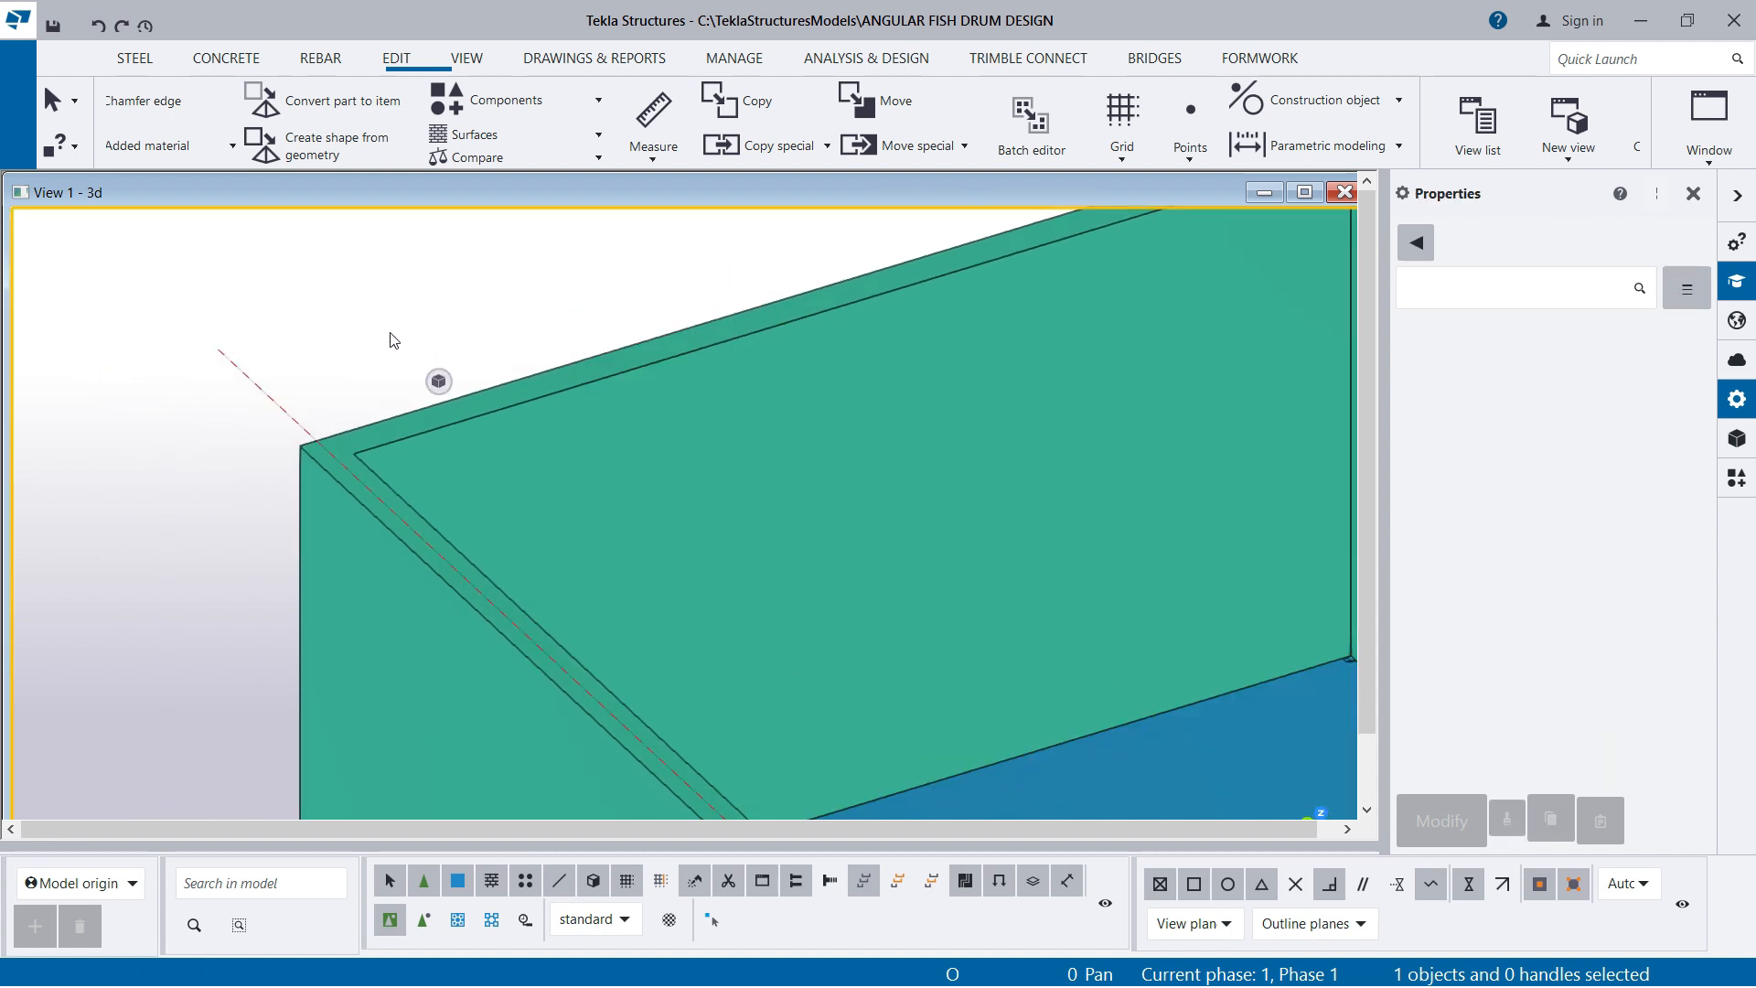
Create 1 point on a line across the back wall's thickness, from the inner left top corner perpendicular to the outer edge
click(1187, 136)
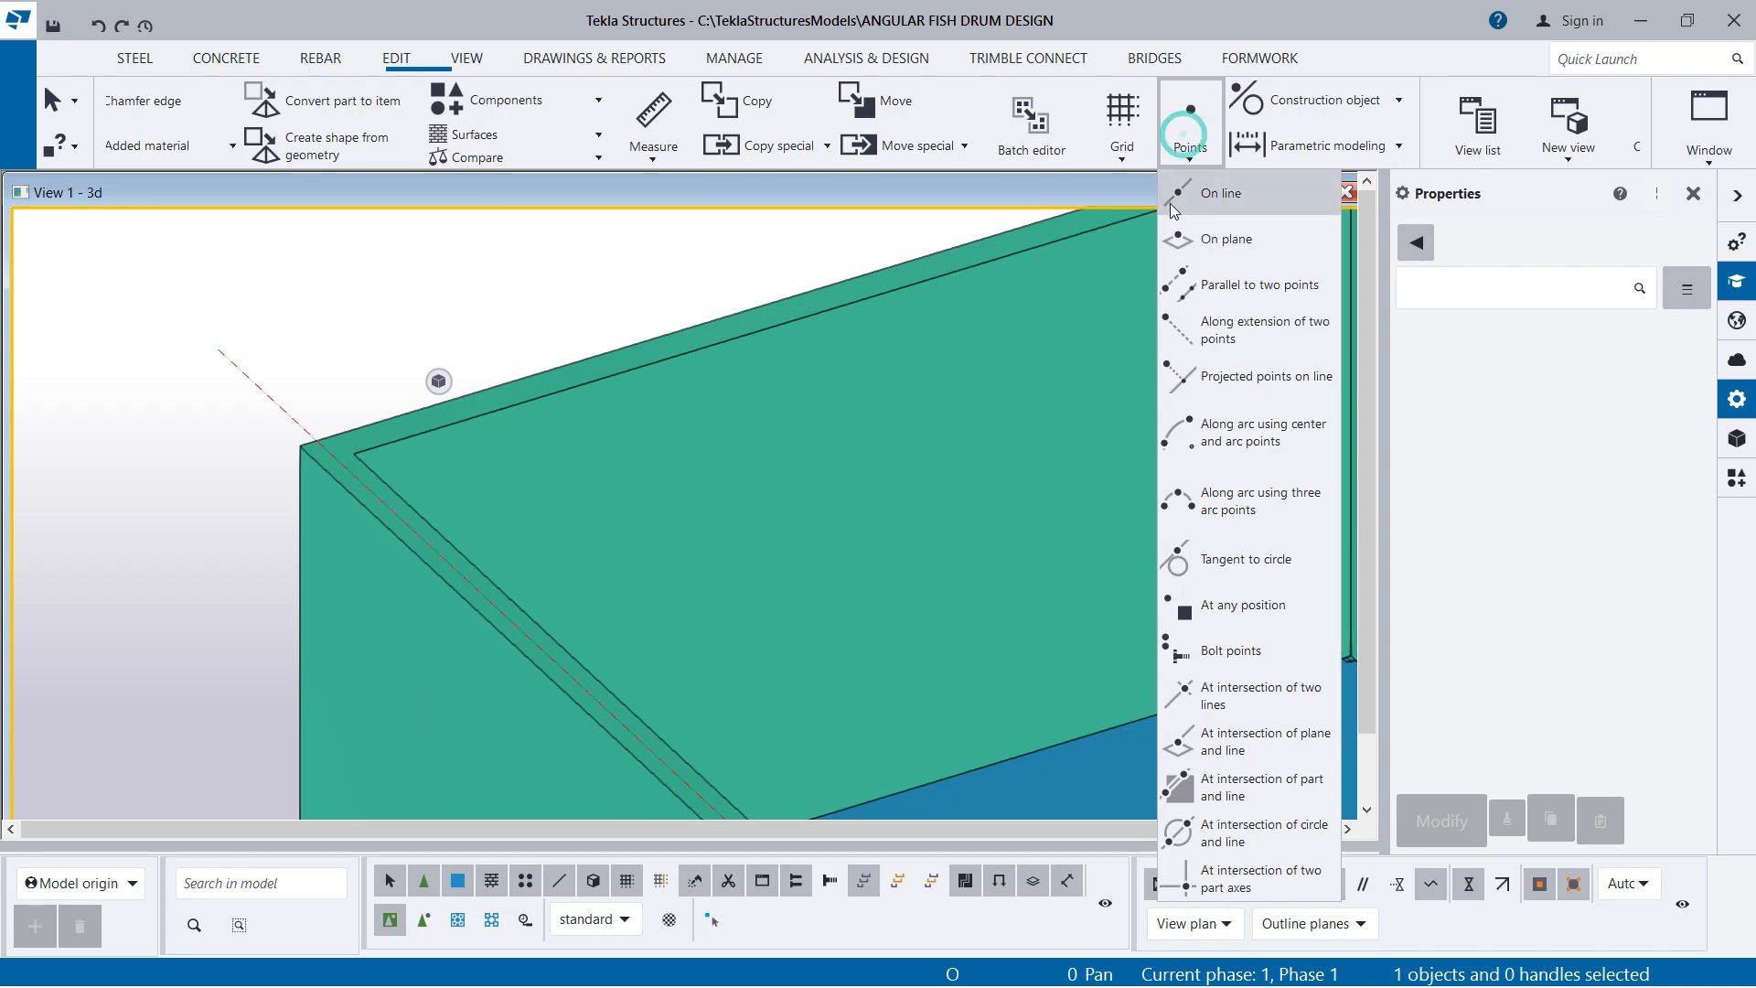
click(1217, 195)
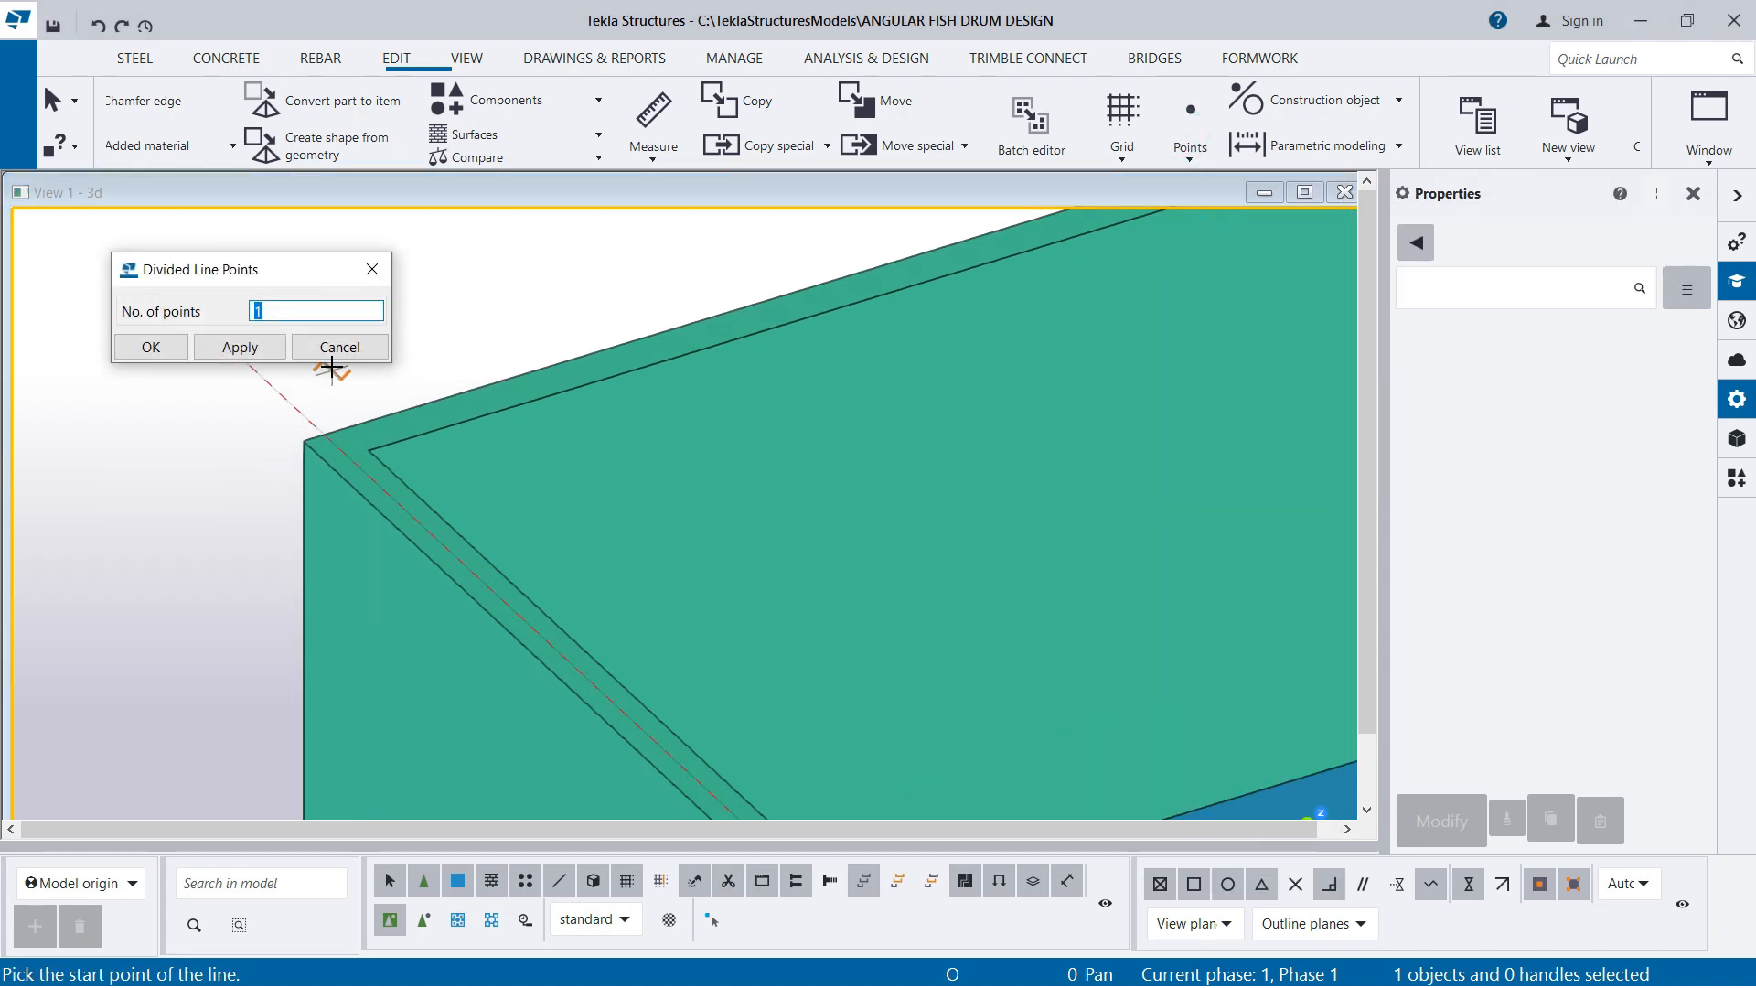
scroll(357, 414, up, 3)
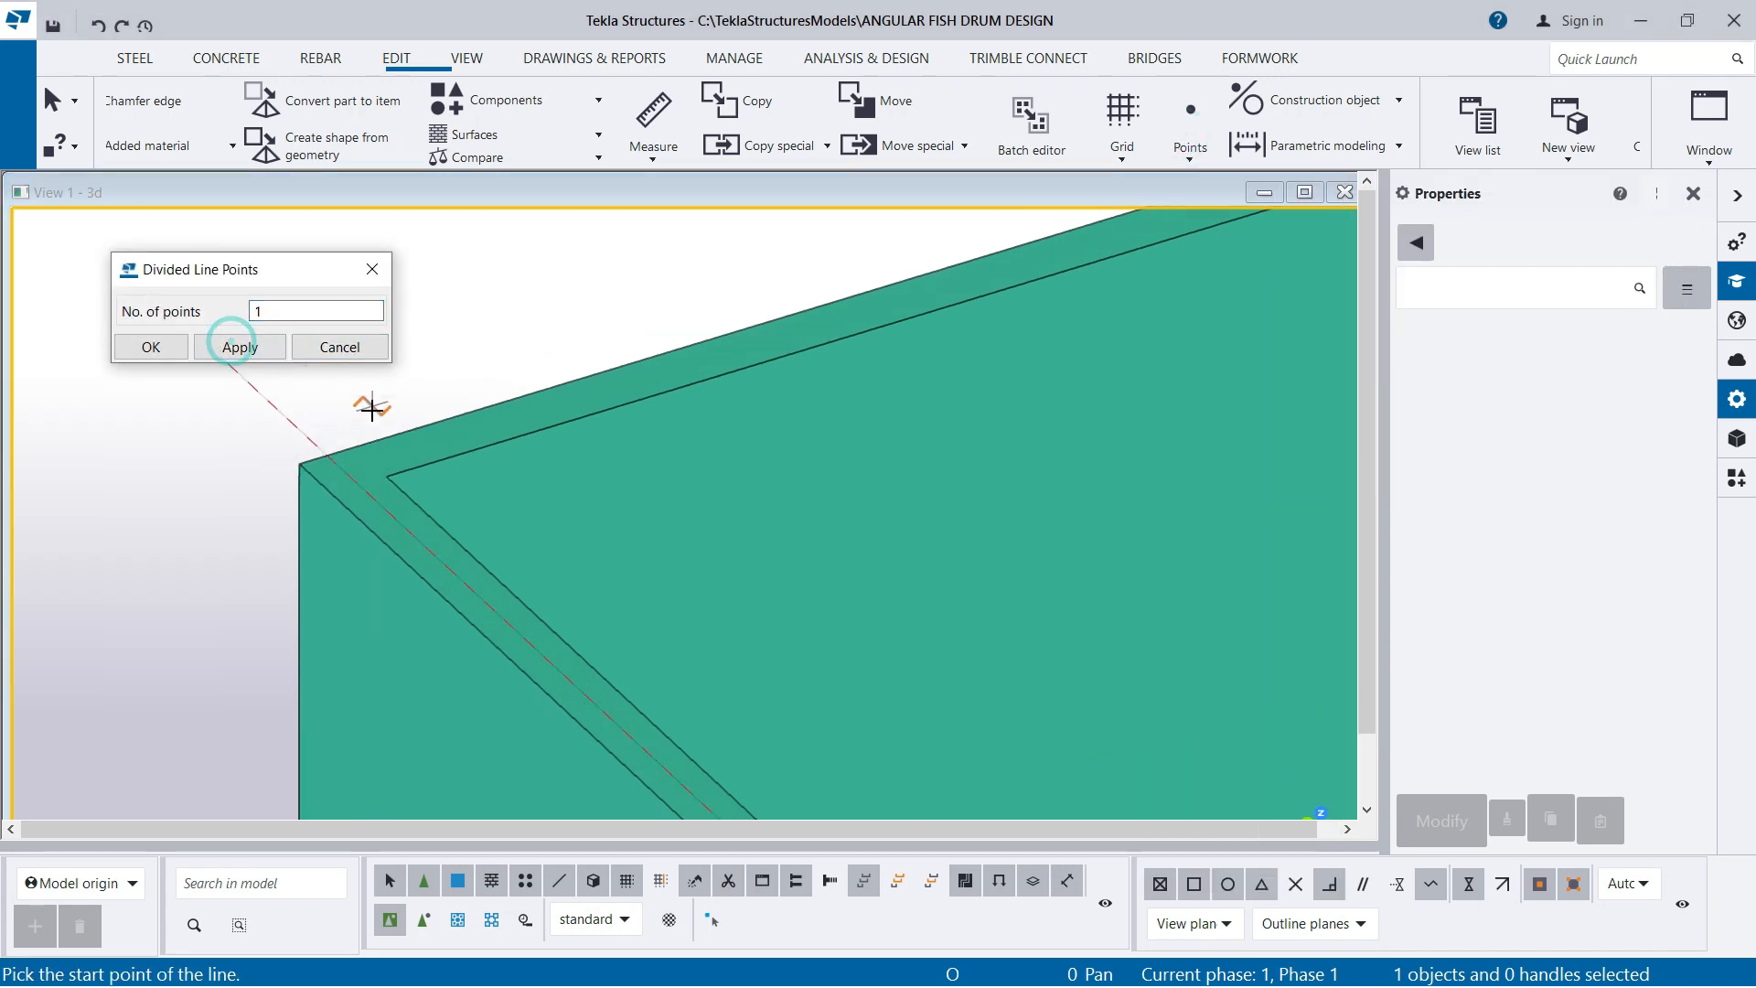
click(387, 492)
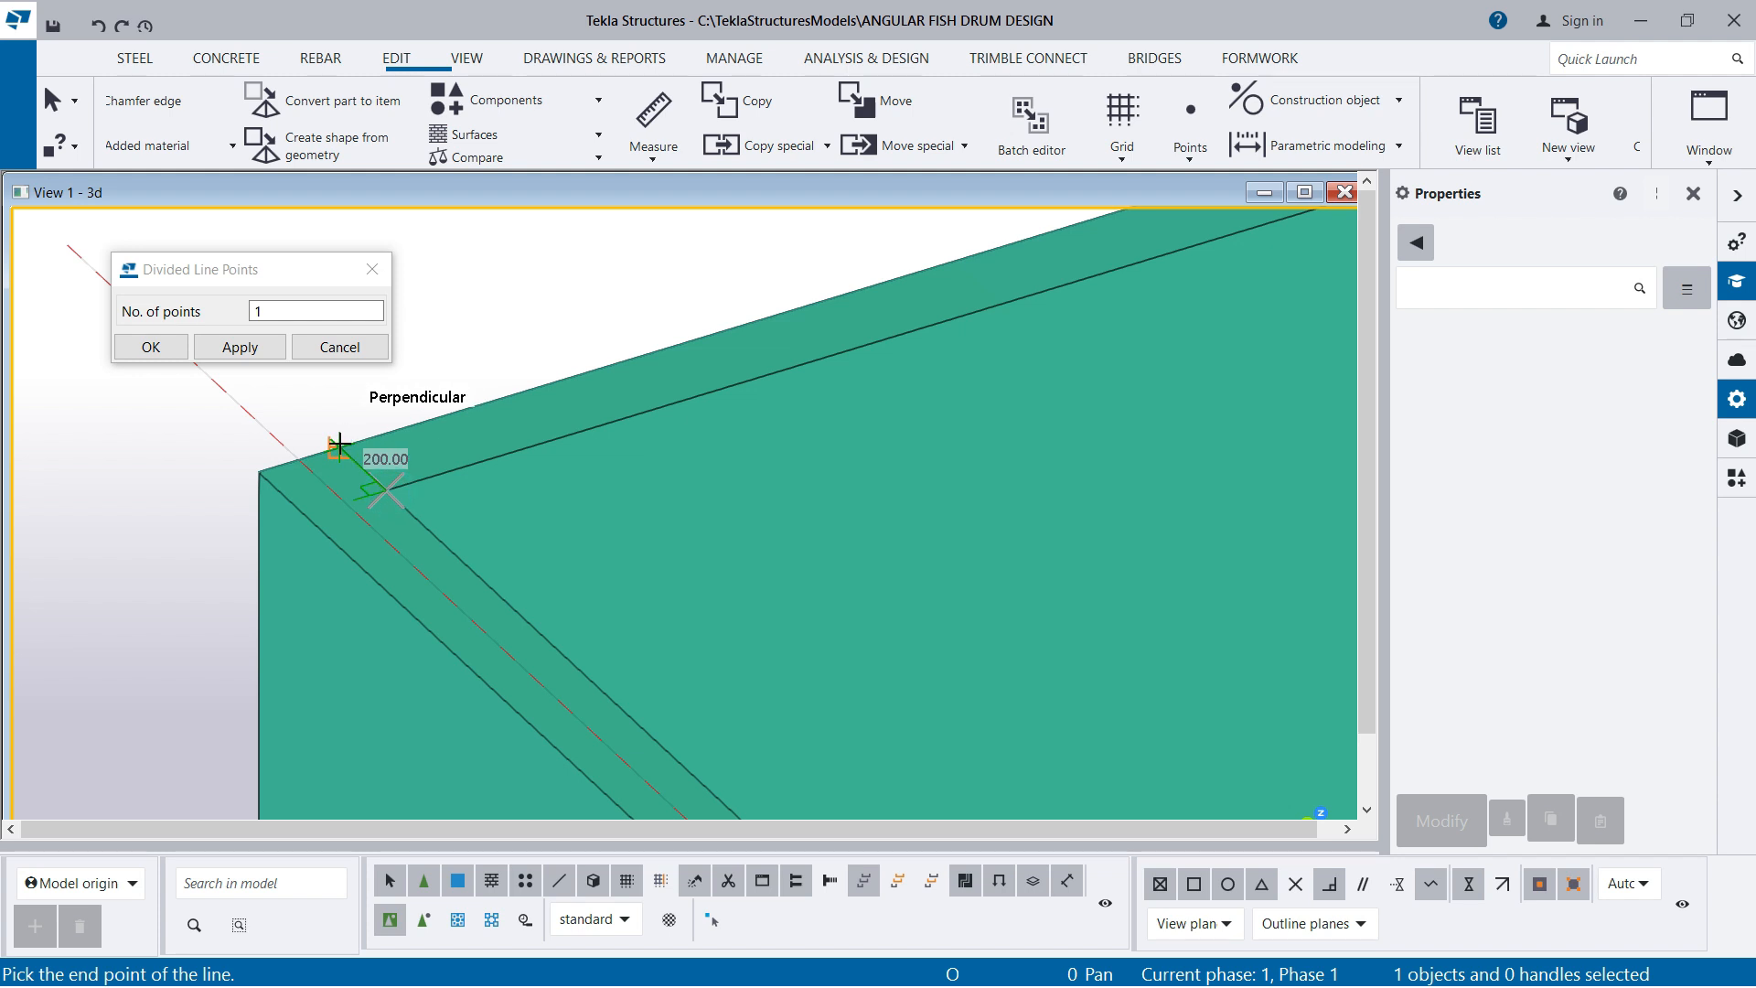
click(339, 447)
scroll(274, 558, down, 4)
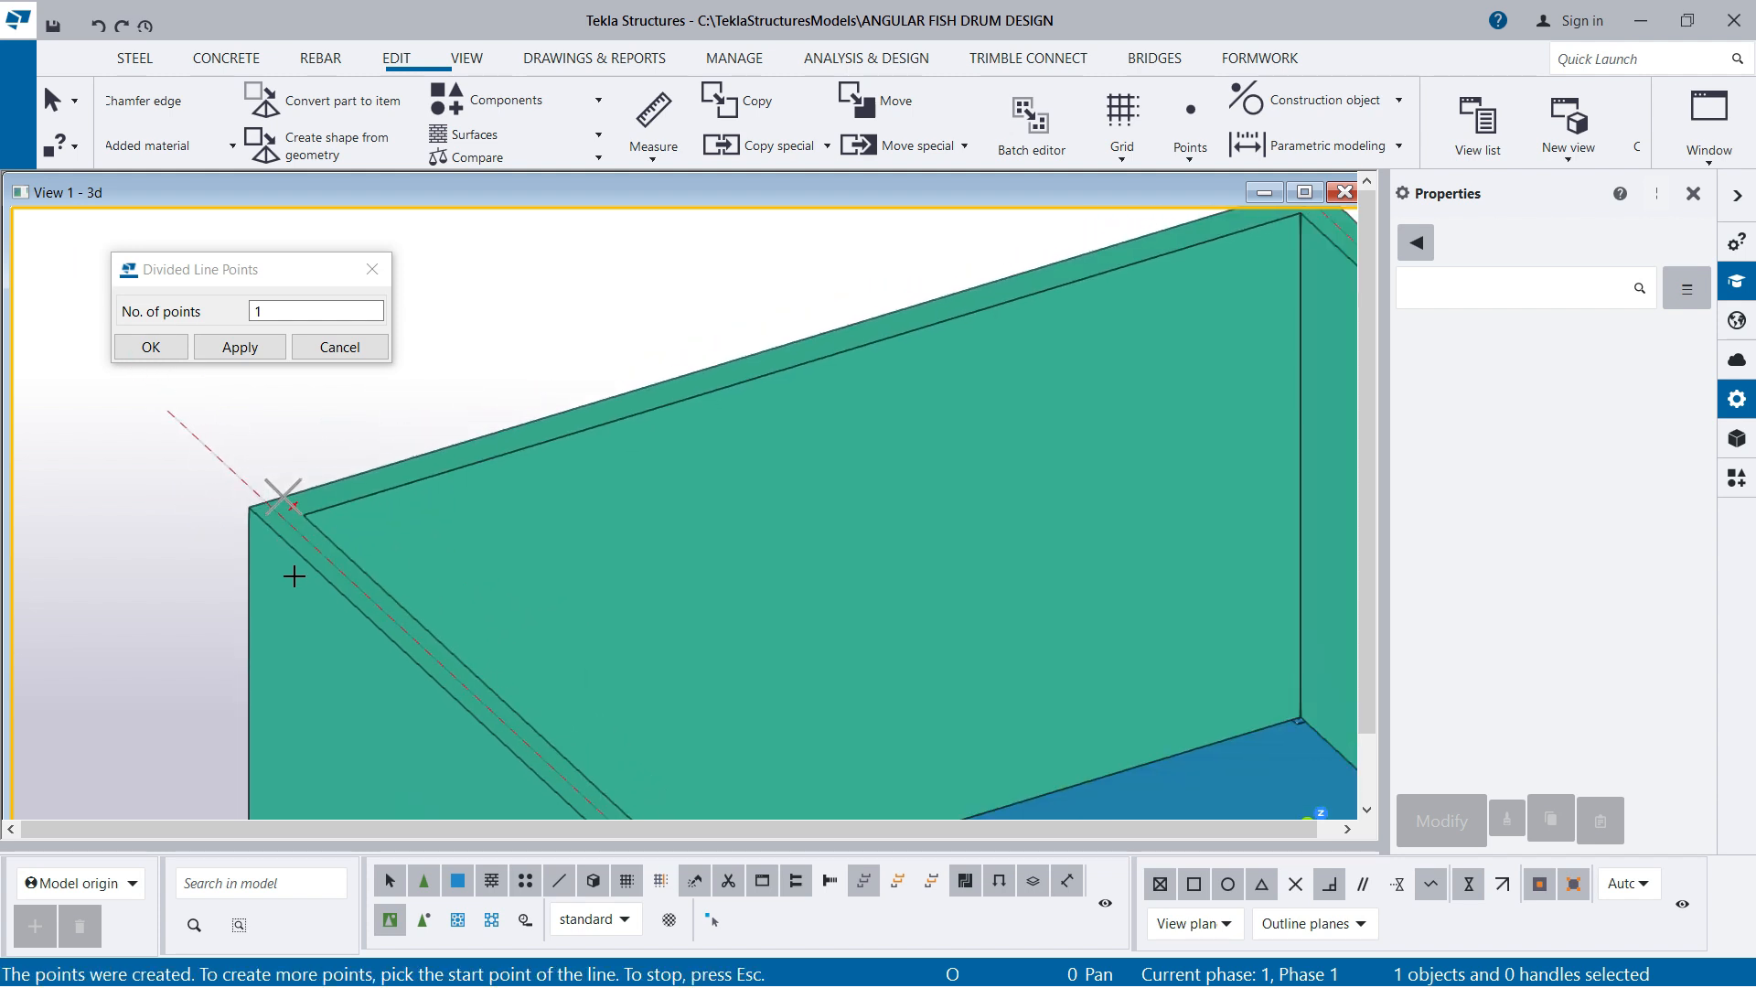
Add a matching midpoint across the back wall's thickness at its inner right top corner, and end the point command
scroll(1139, 279, up, 4)
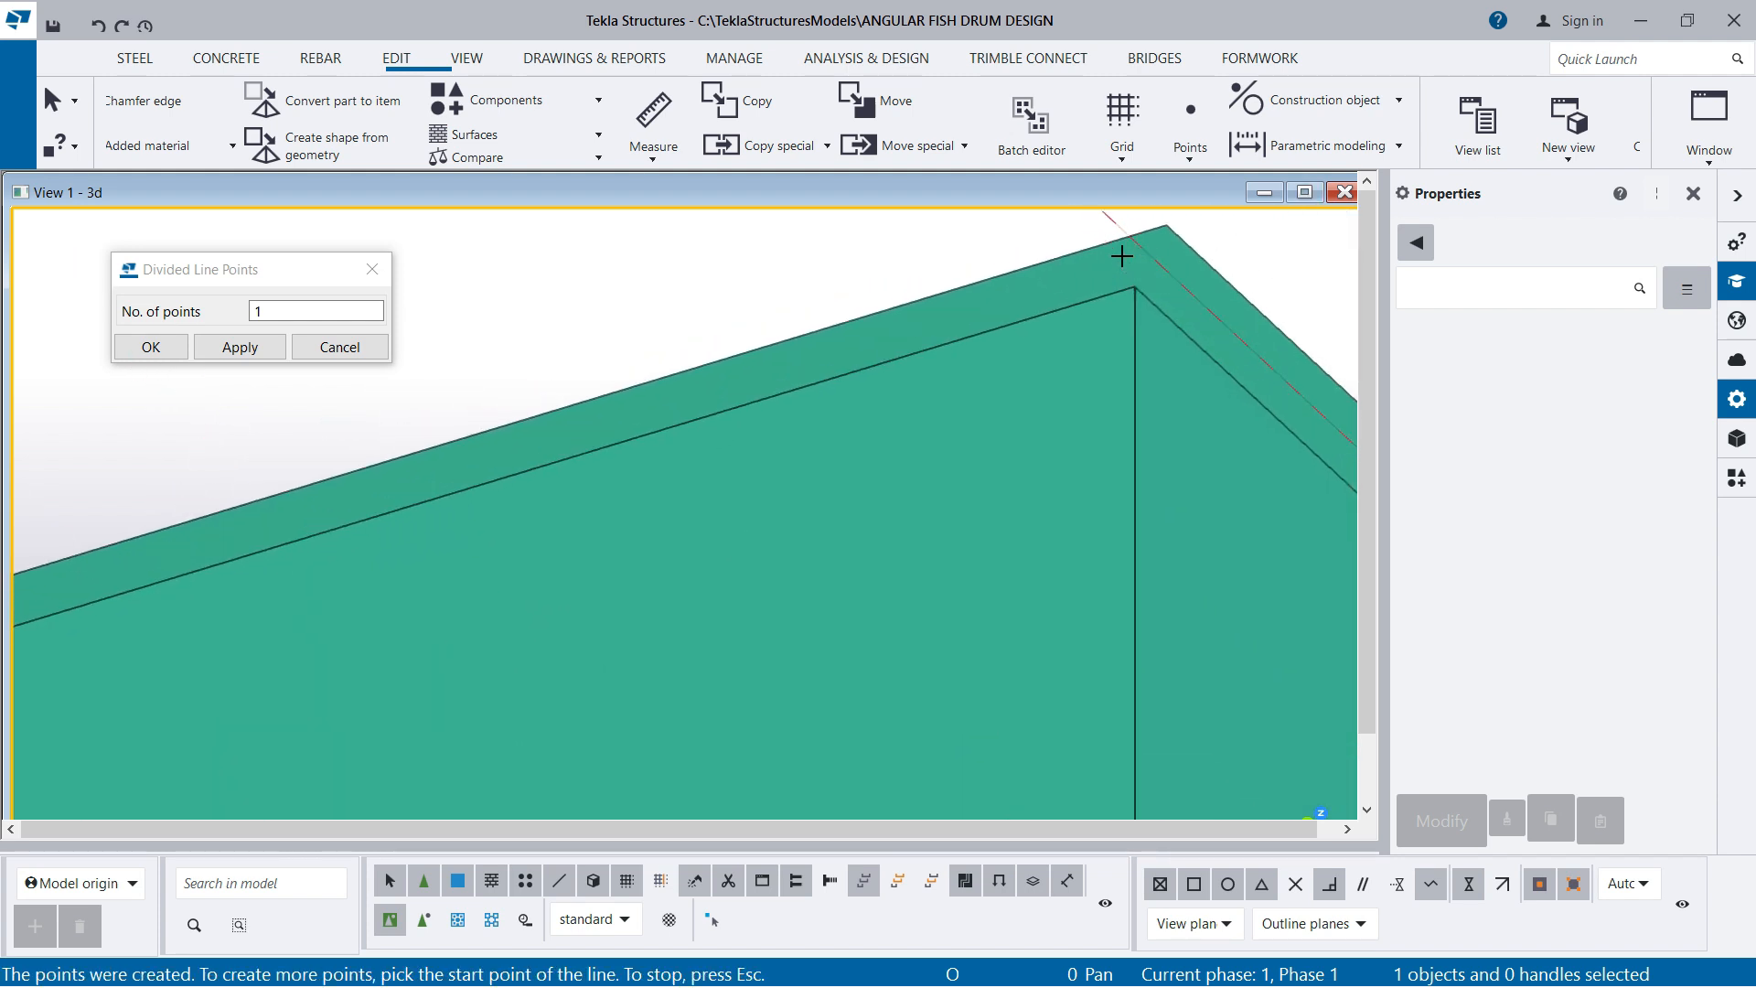
click(1134, 287)
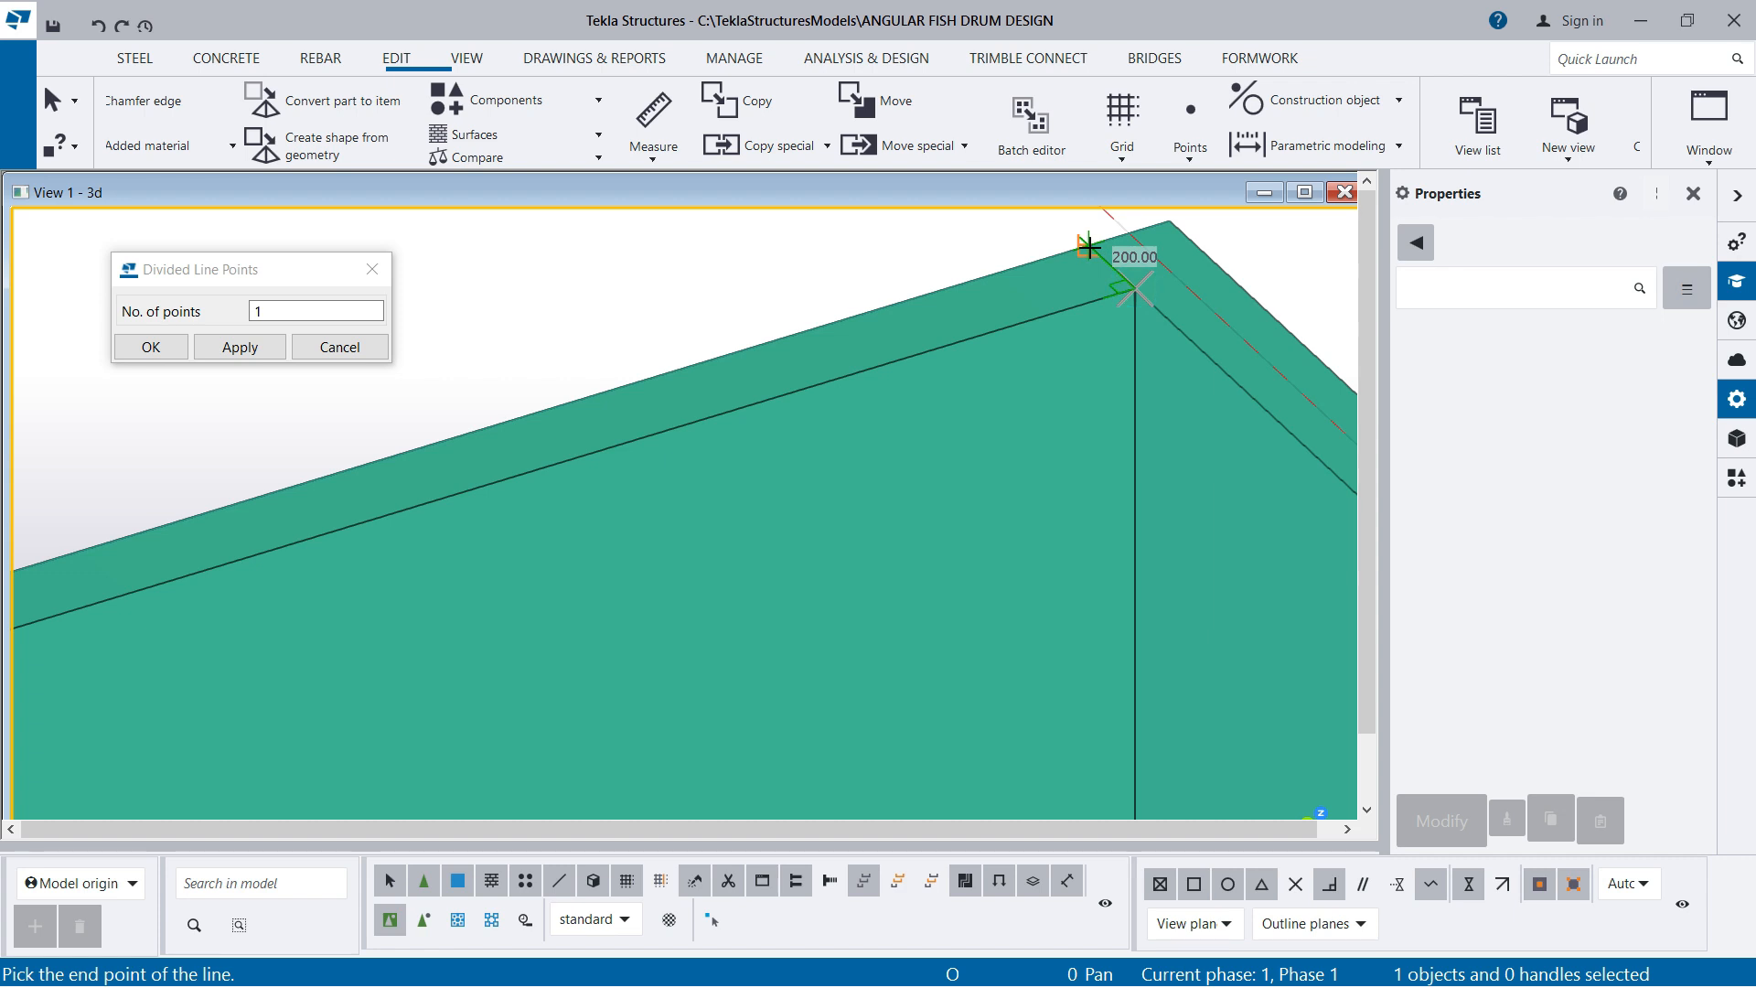
click(1088, 247)
scroll(1067, 291, down, 5)
right_click(725, 258)
click(746, 279)
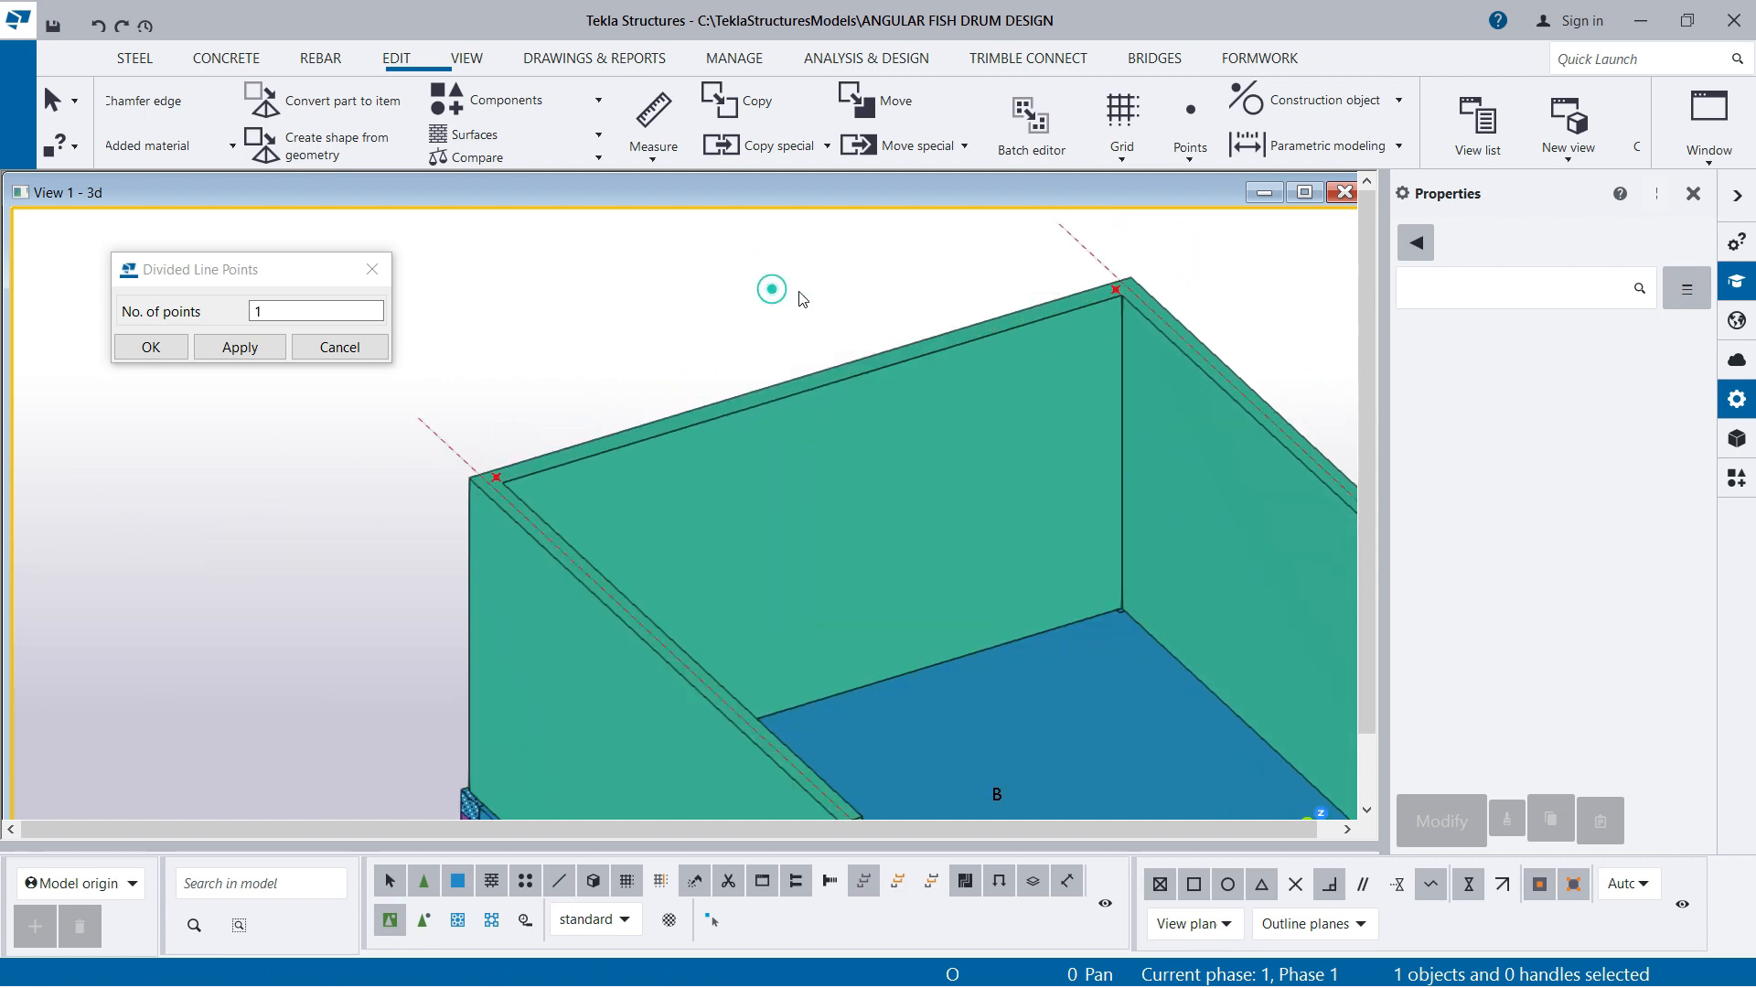
Draw a construction line through the two new points along the back wall's top, end the command and close the divided-point settings
click(1400, 101)
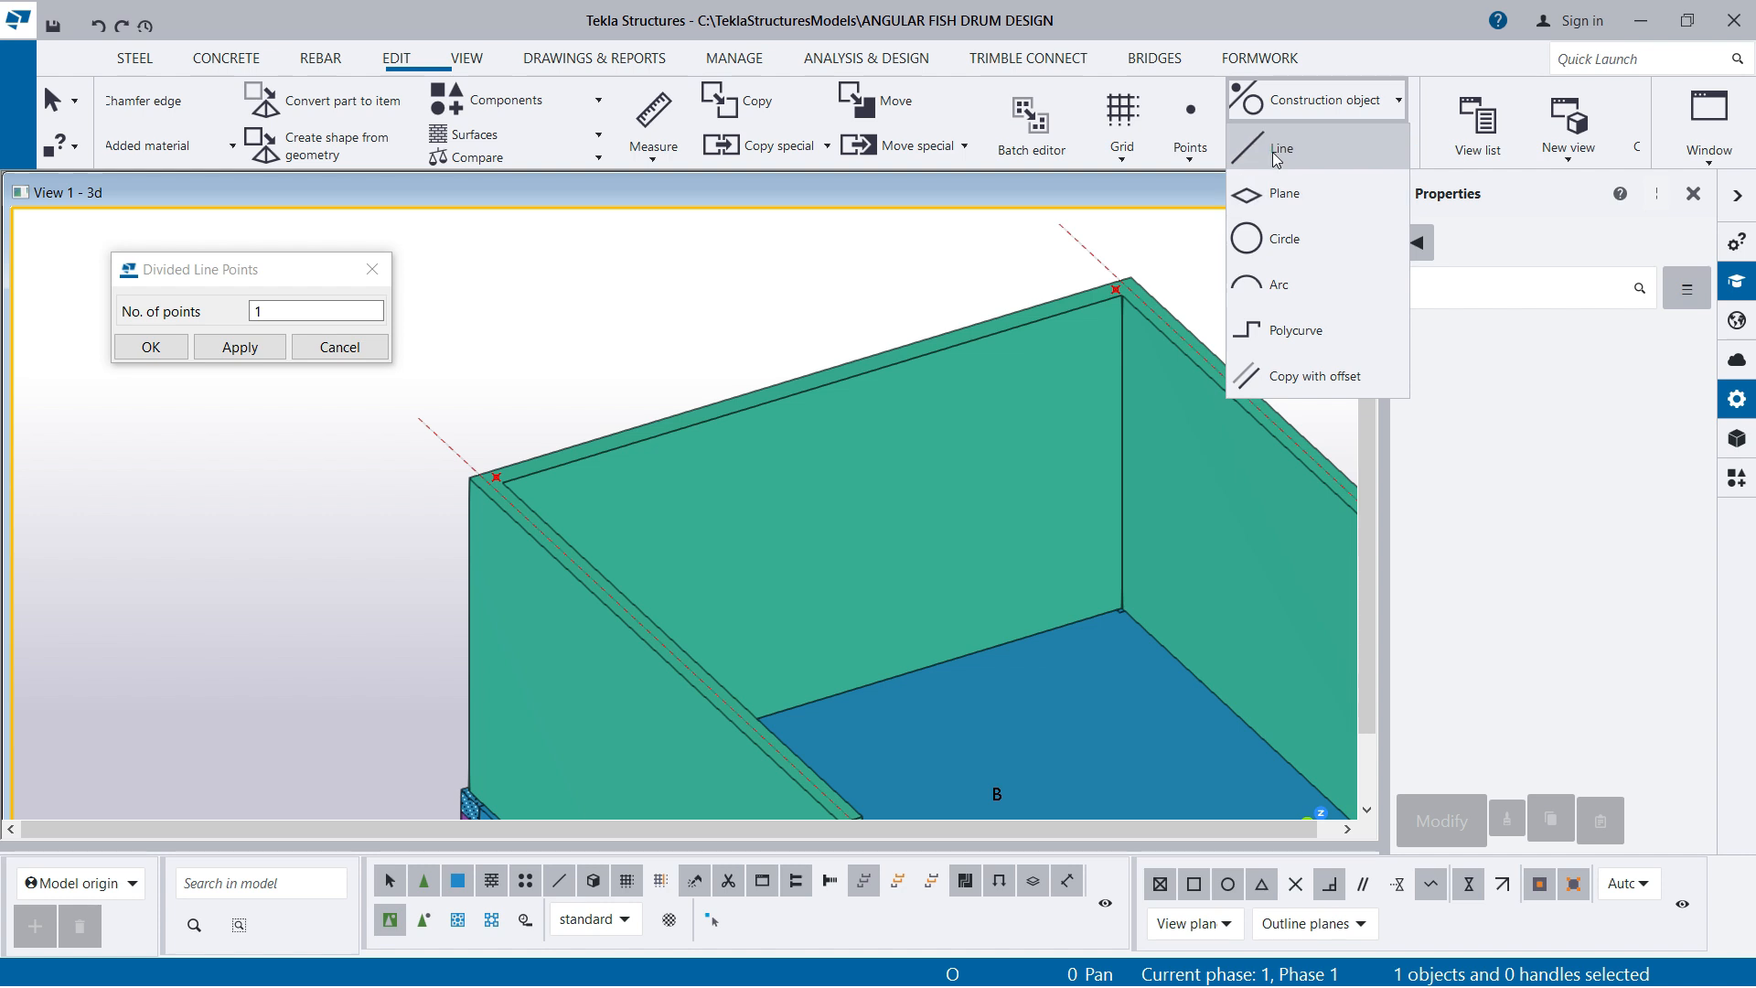
click(1277, 155)
scroll(484, 471, up, 3)
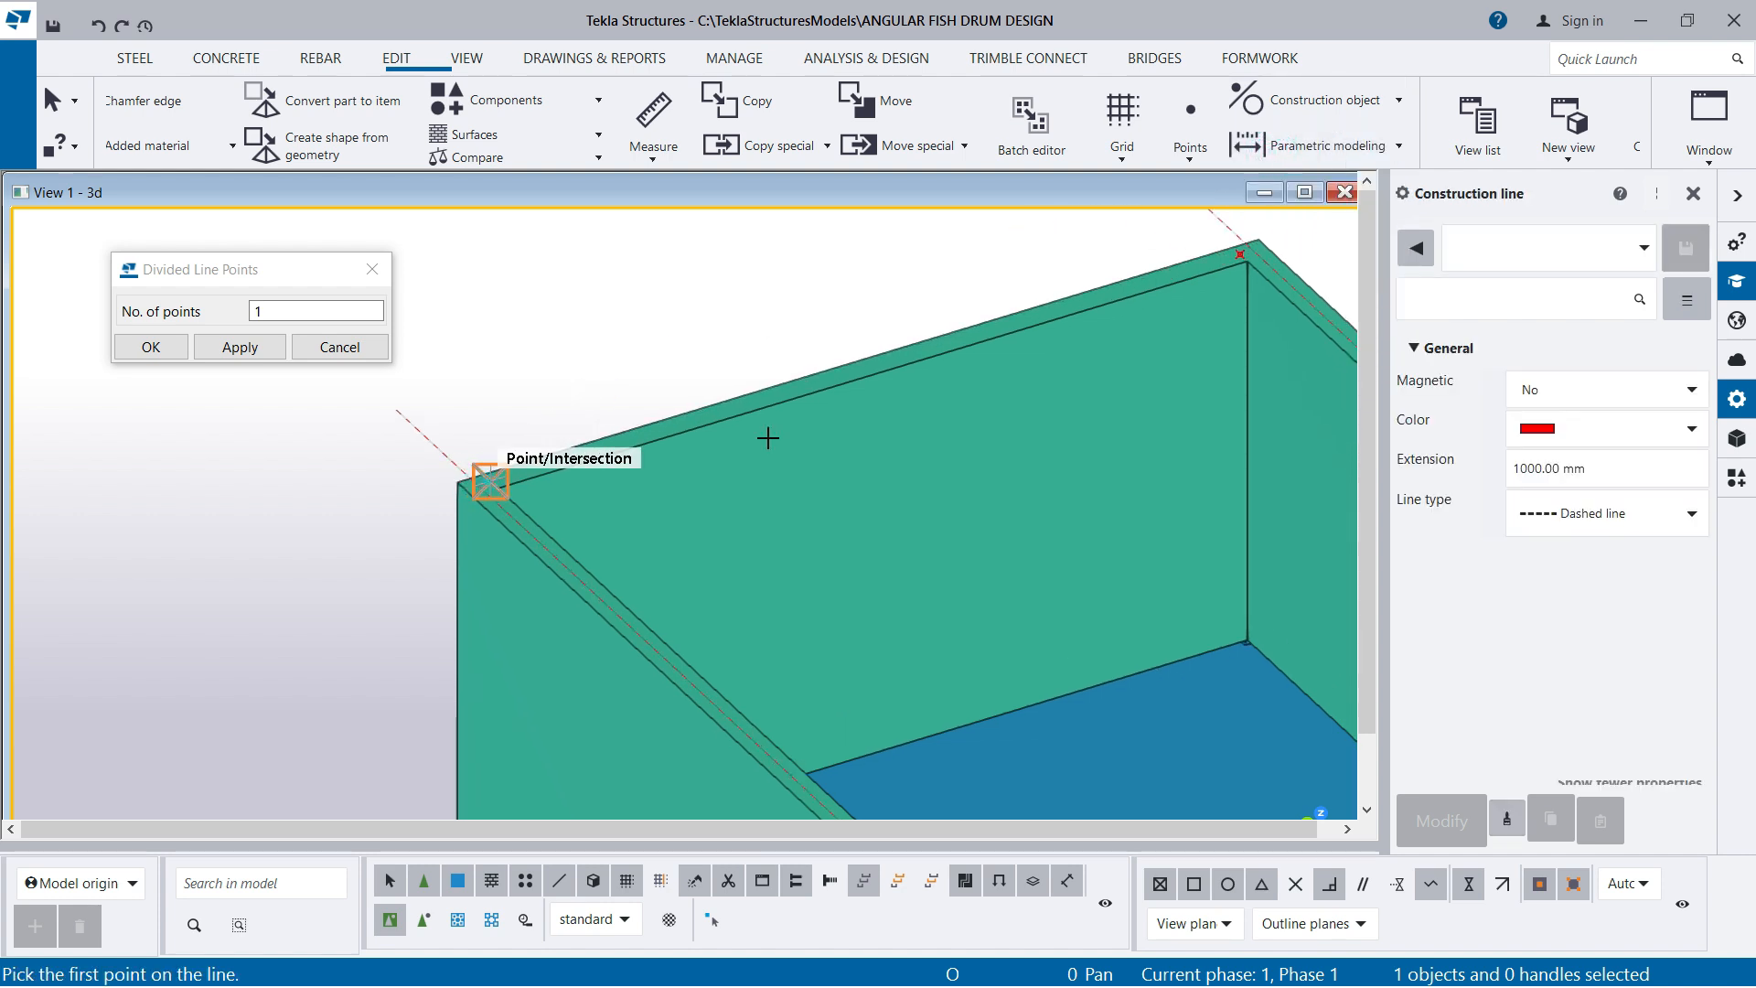
click(491, 482)
scroll(1241, 254, up, 2)
click(1241, 253)
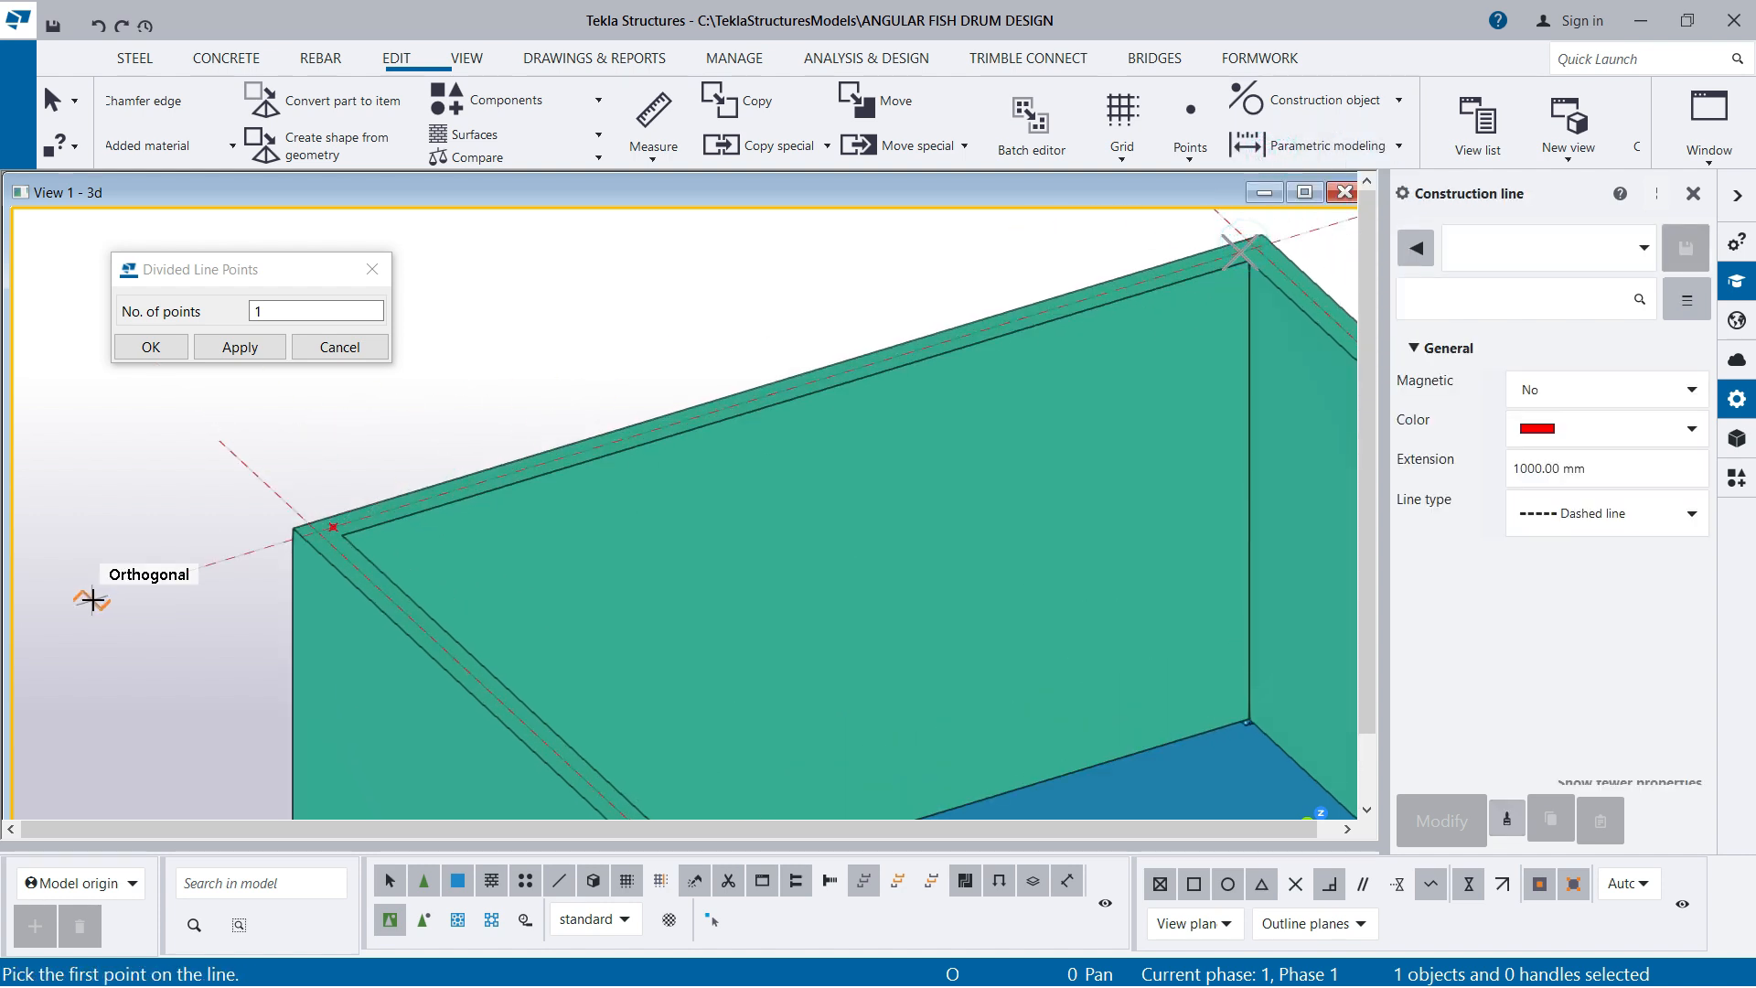
scroll(667, 384, down, 4)
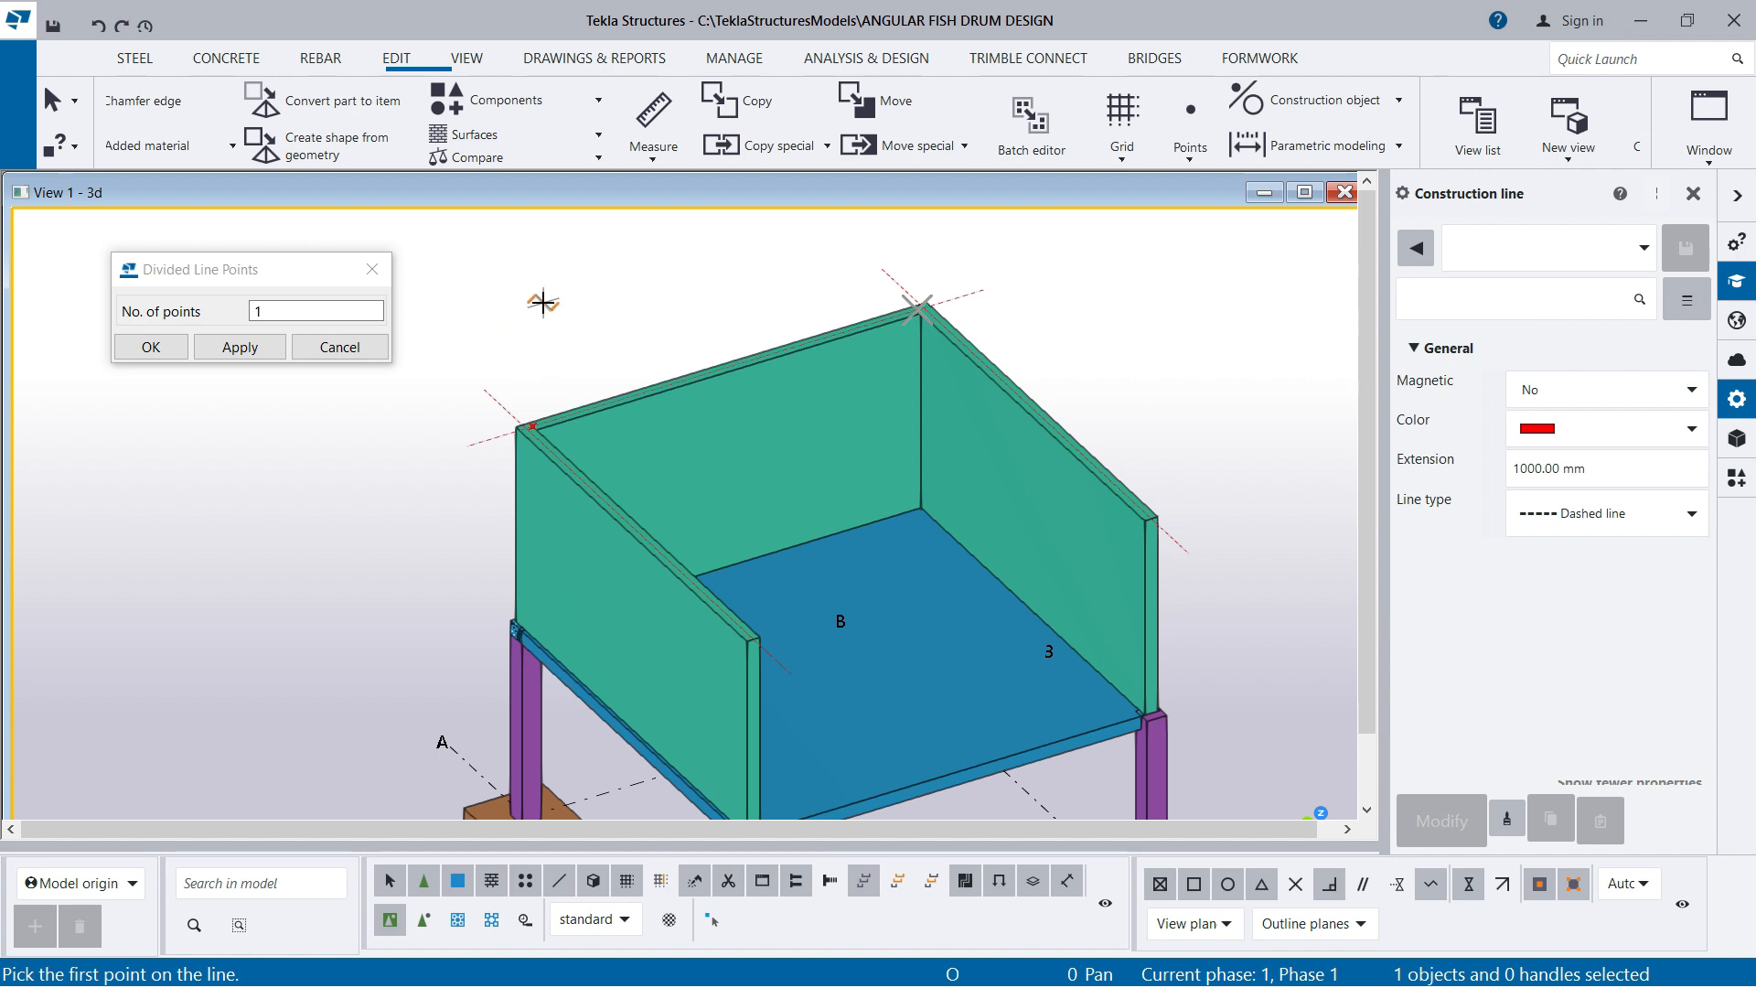
right_click(543, 303)
click(602, 319)
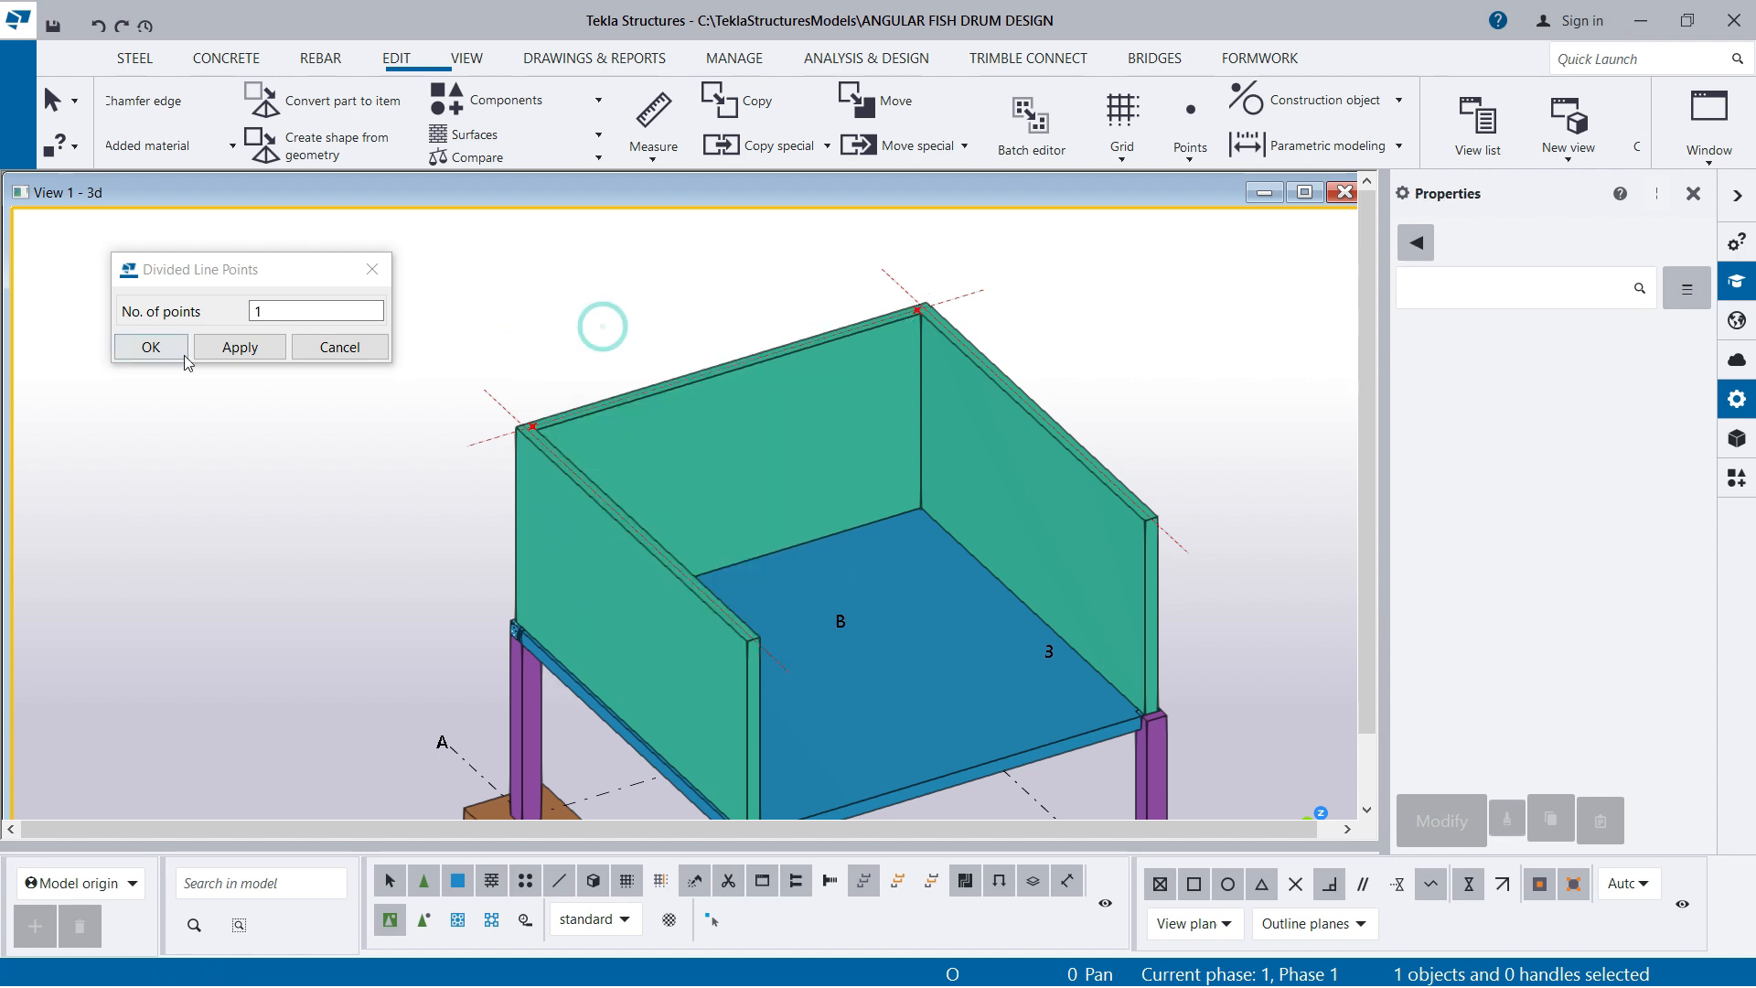
click(153, 348)
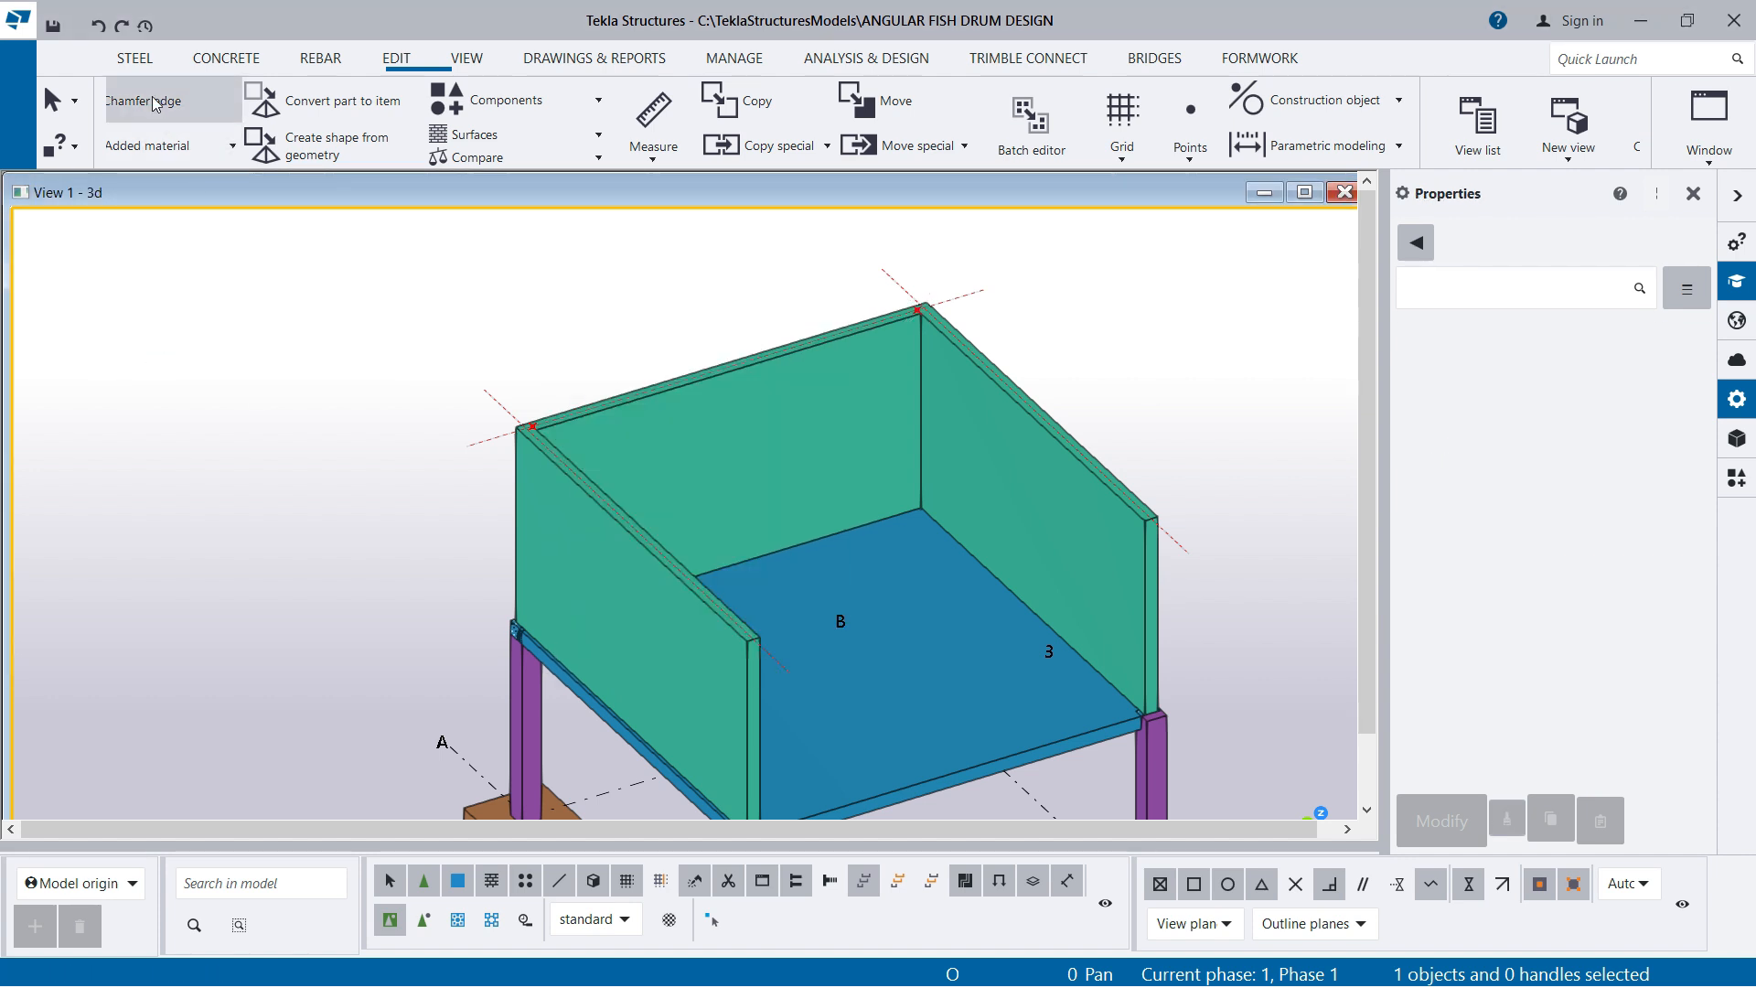
Start a steel polybeam at the middle of the left side wall's free top end
click(139, 62)
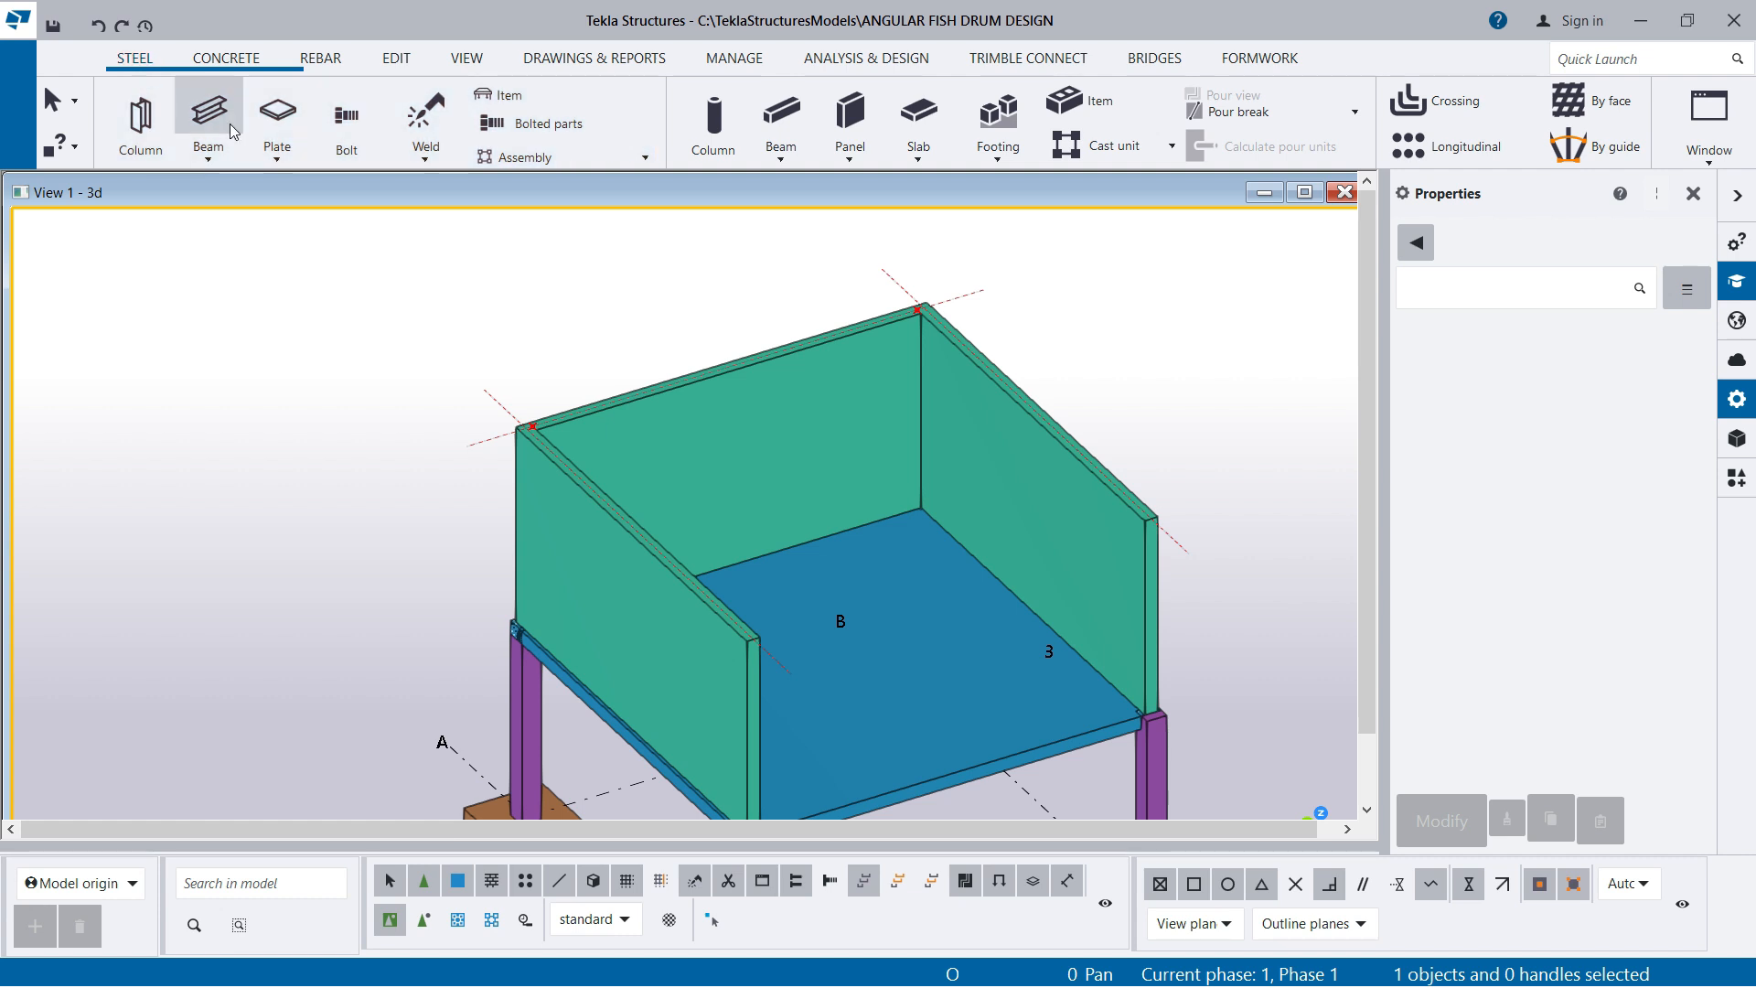
click(207, 163)
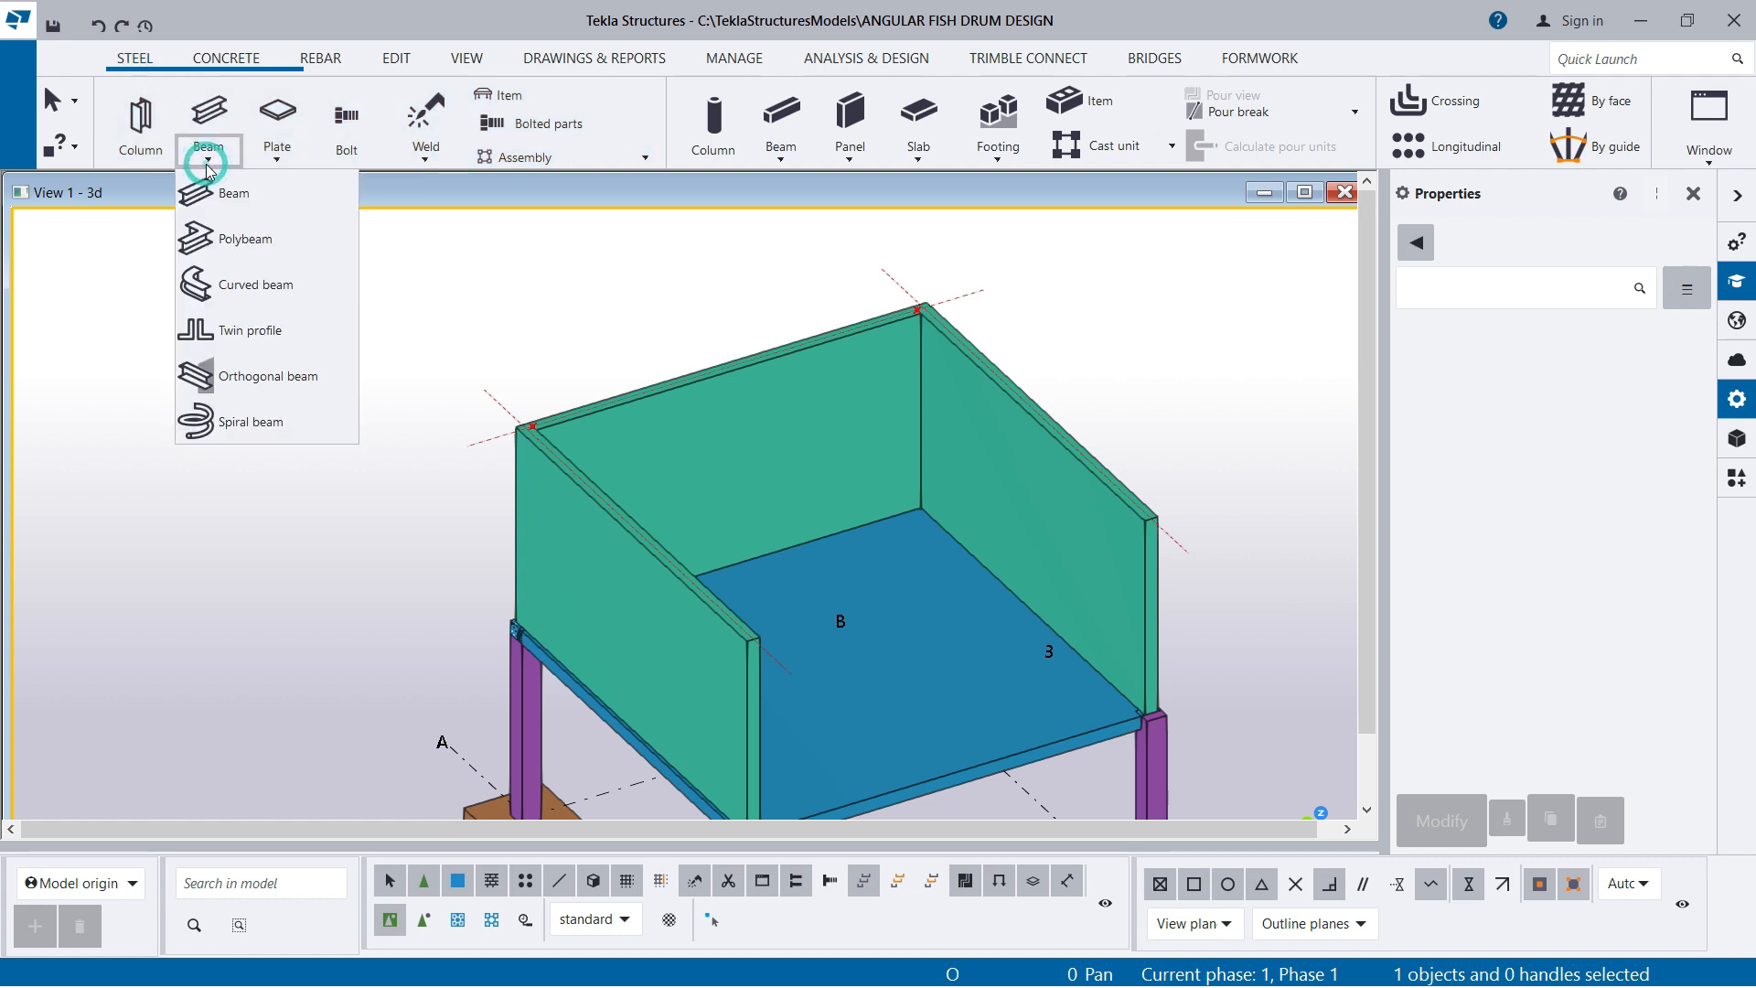
click(231, 245)
scroll(793, 647, up, 5)
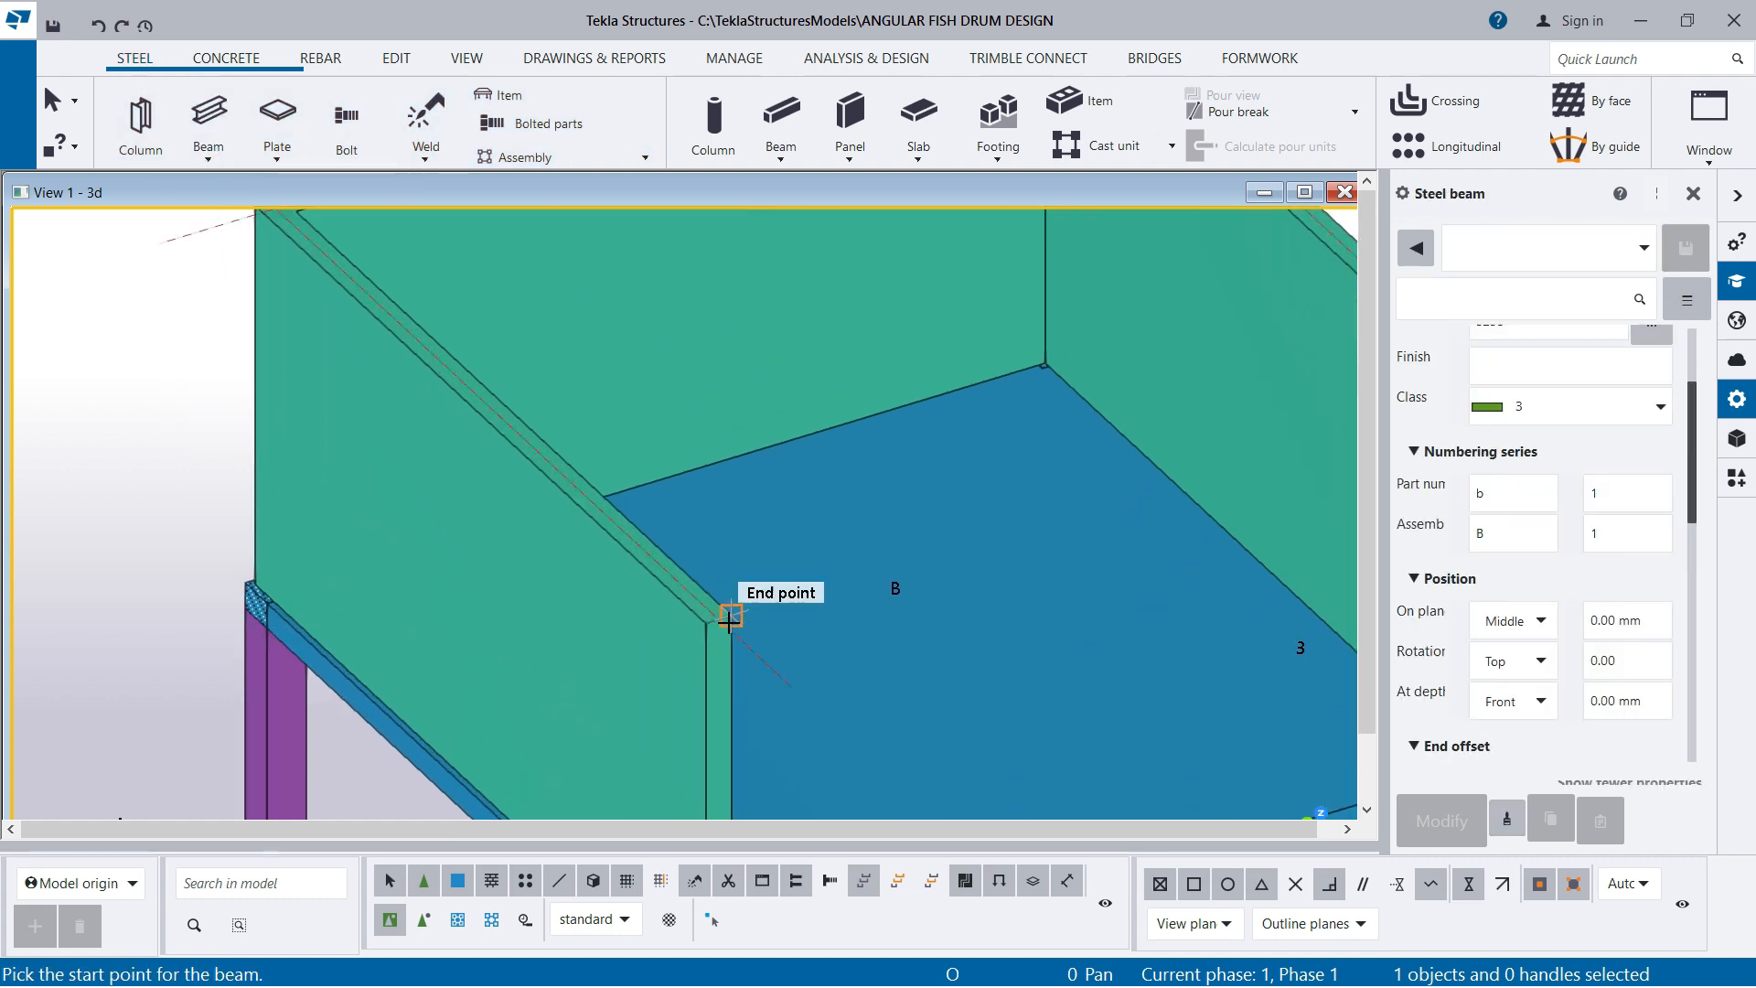
click(719, 623)
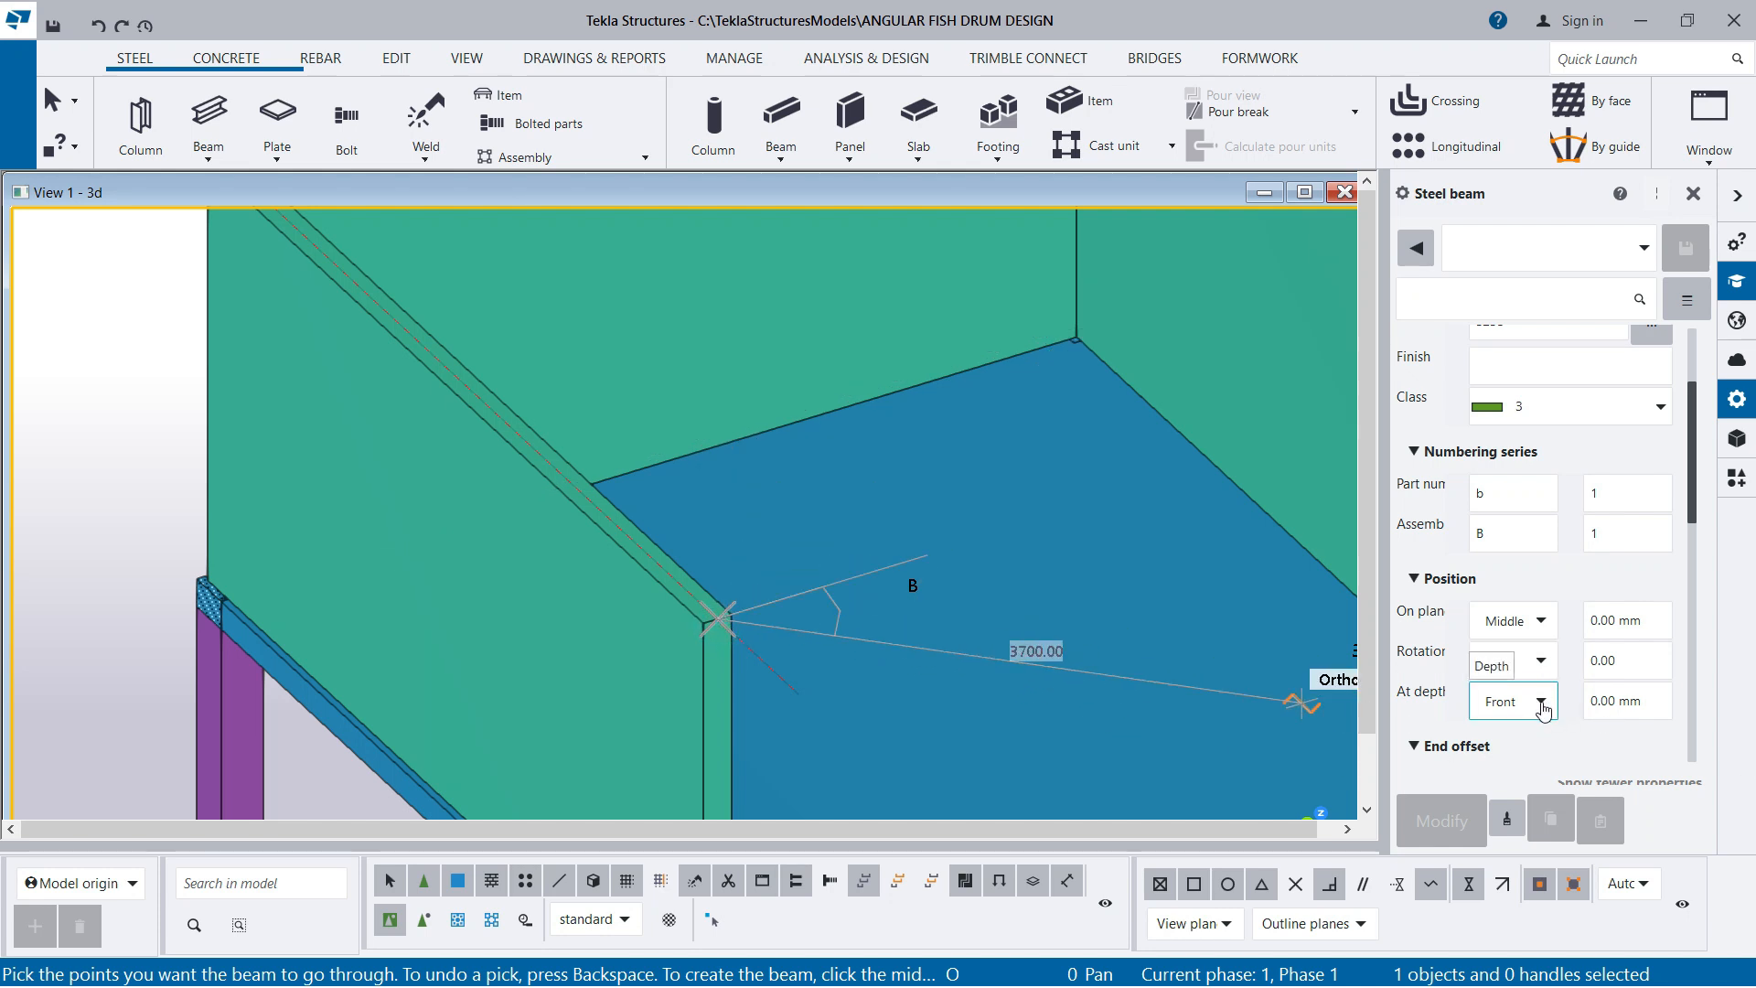
Review the steel beam properties and run the polybeam's first segment to the construction line intersection at the left back corner
scroll(1522, 640, up, 3)
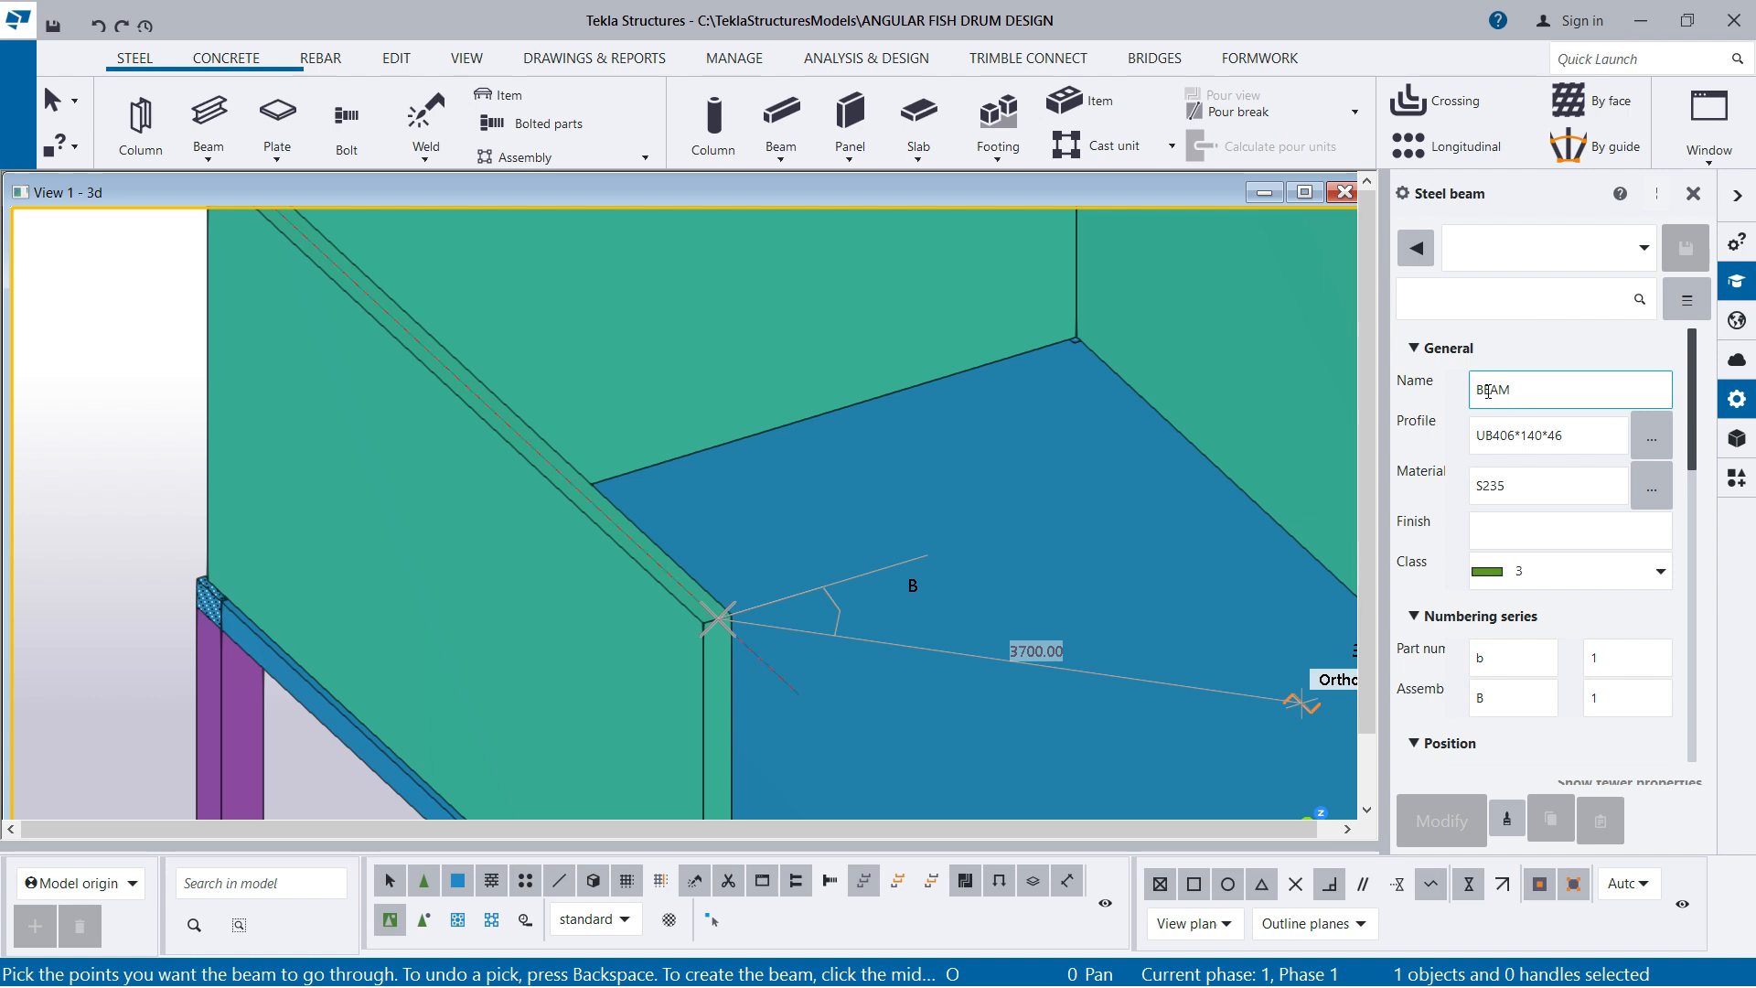
scroll(1526, 528, down, 3)
scroll(1527, 623, down, 2)
scroll(1527, 624, up, 5)
scroll(773, 590, down, 3)
scroll(641, 599, up, 2)
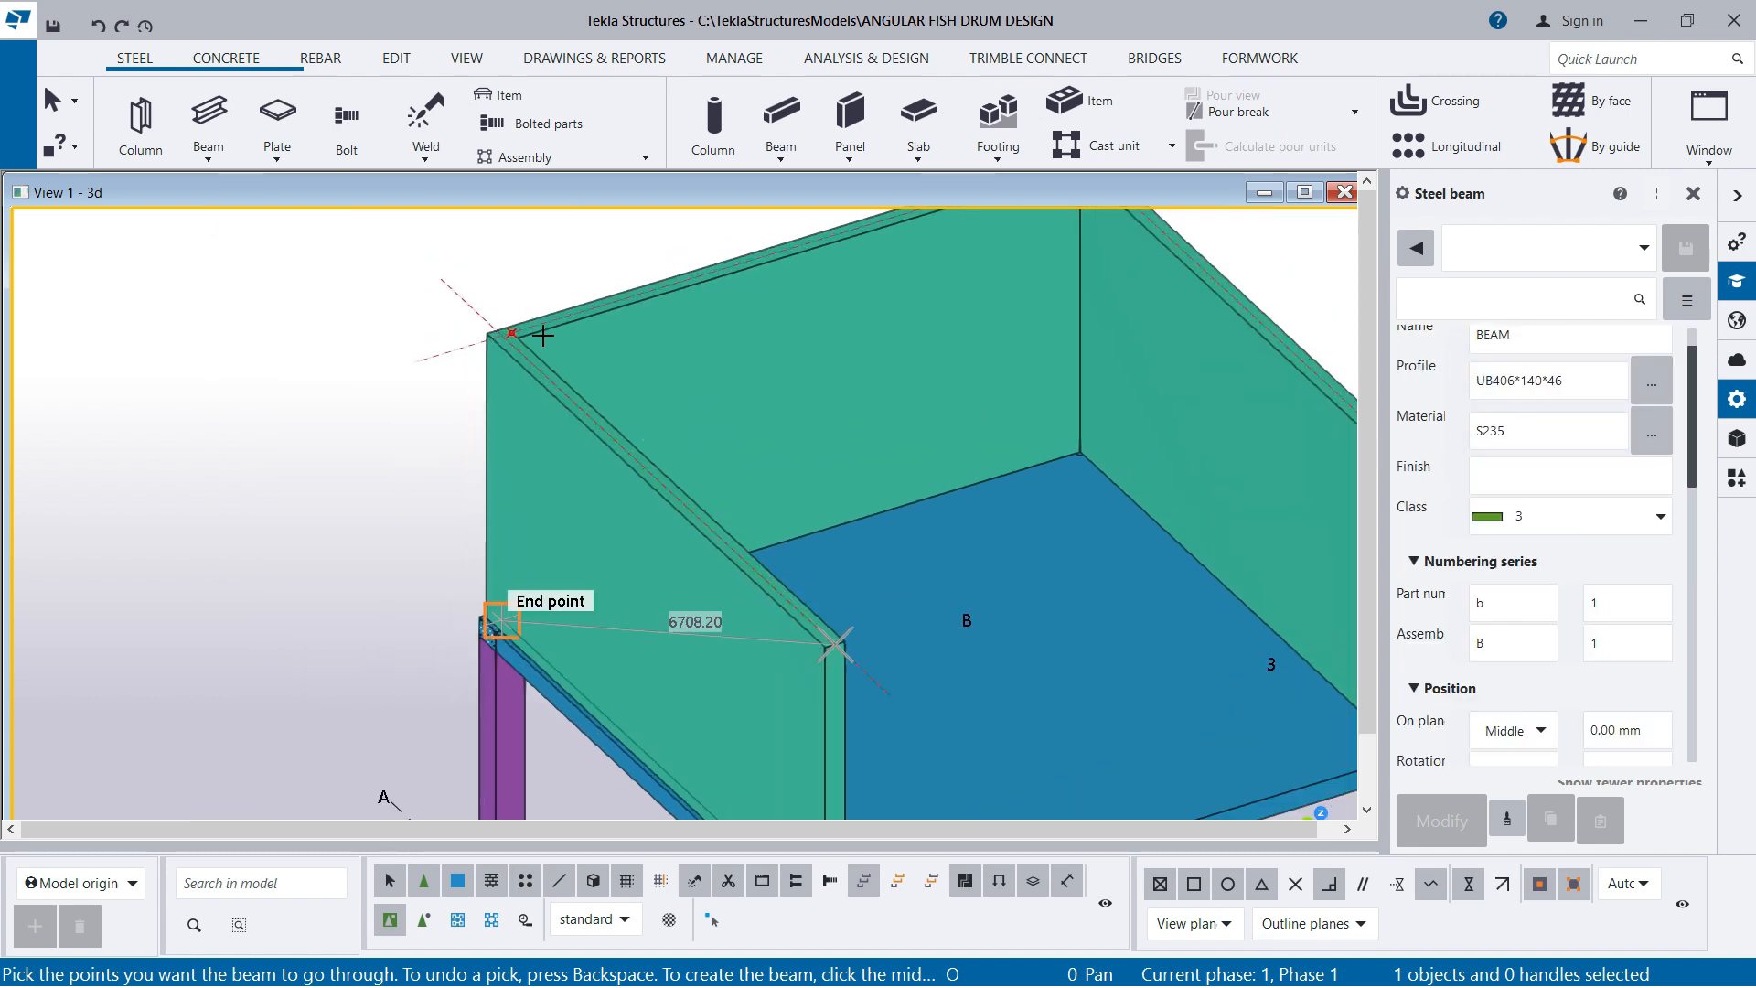
scroll(537, 327, up, 3)
scroll(490, 334, up, 1)
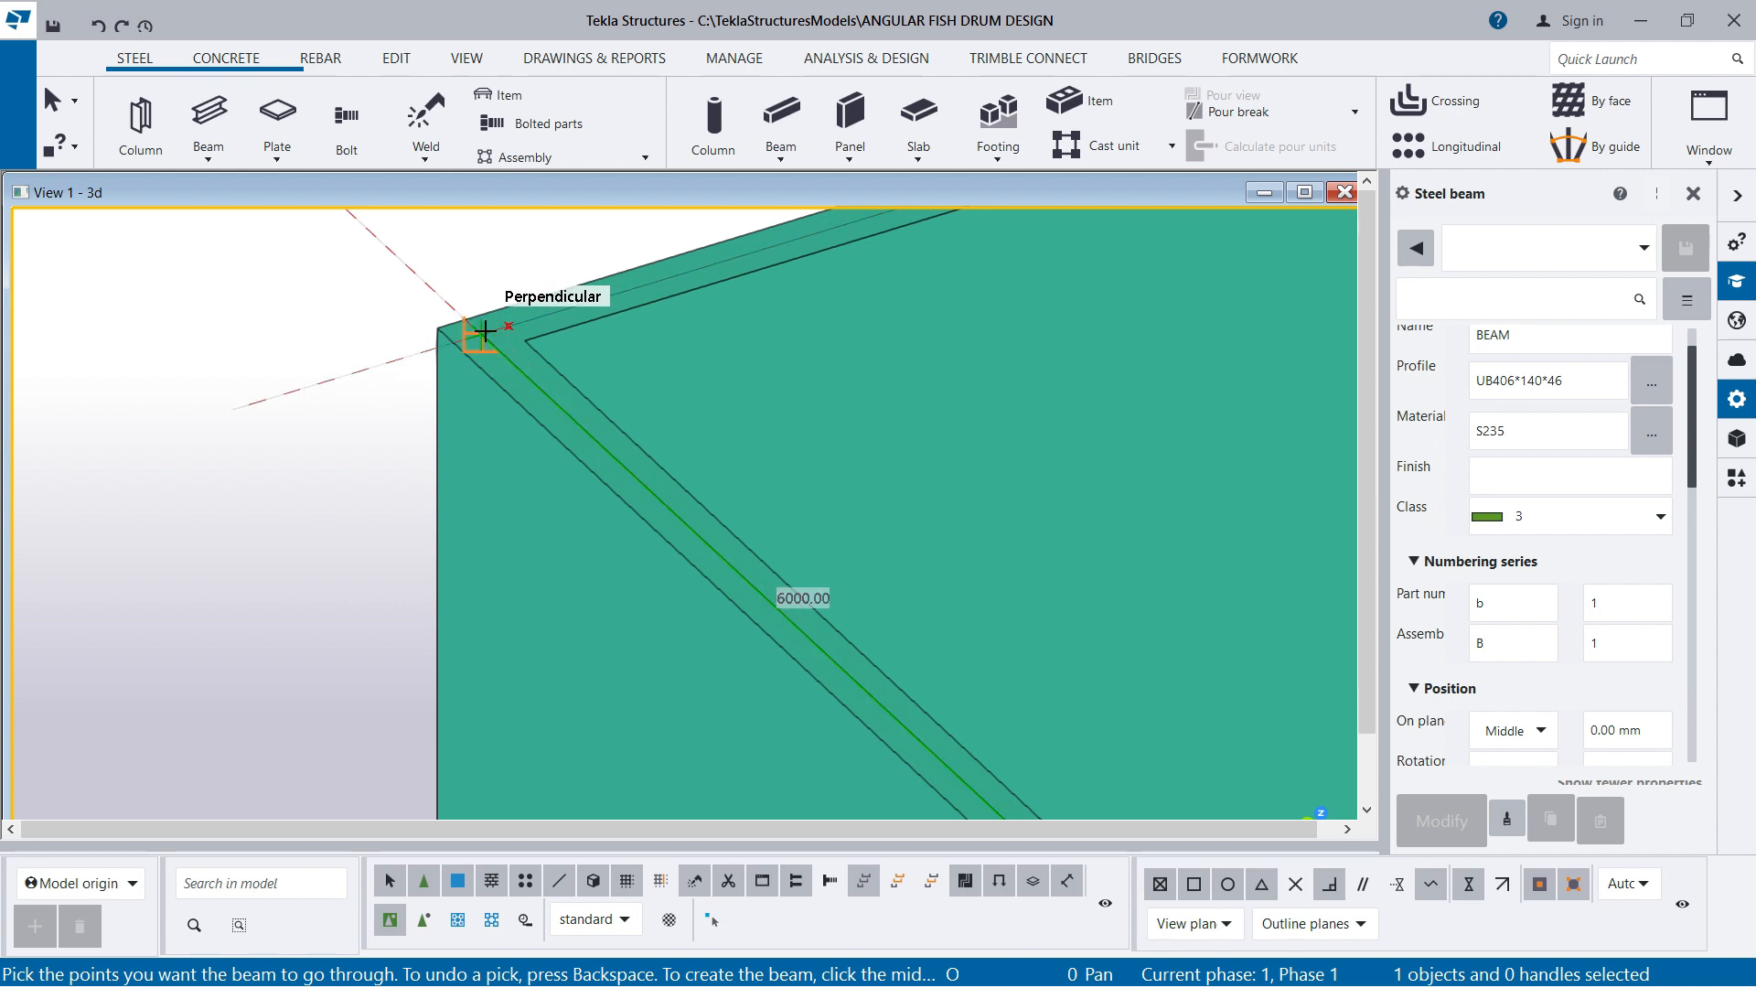
click(485, 329)
Continue the polybeam along the back wall's centre line to the construction line intersection at the right back corner
scroll(391, 391, down, 4)
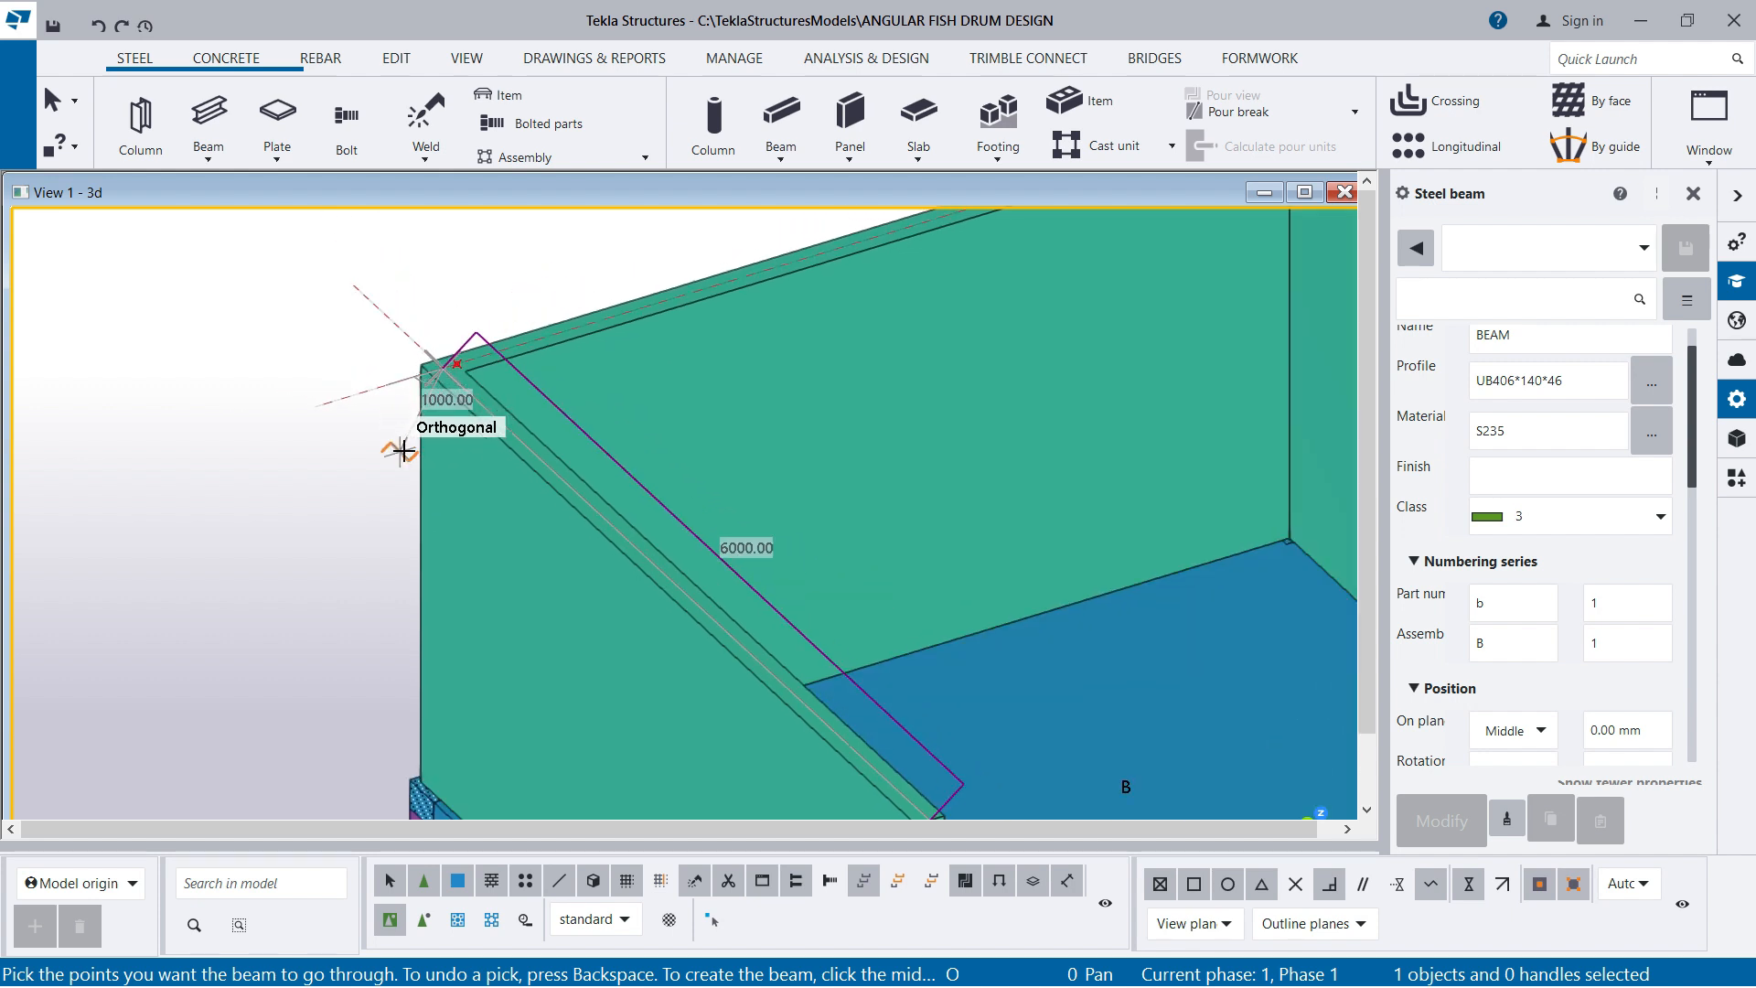
scroll(827, 275, up, 5)
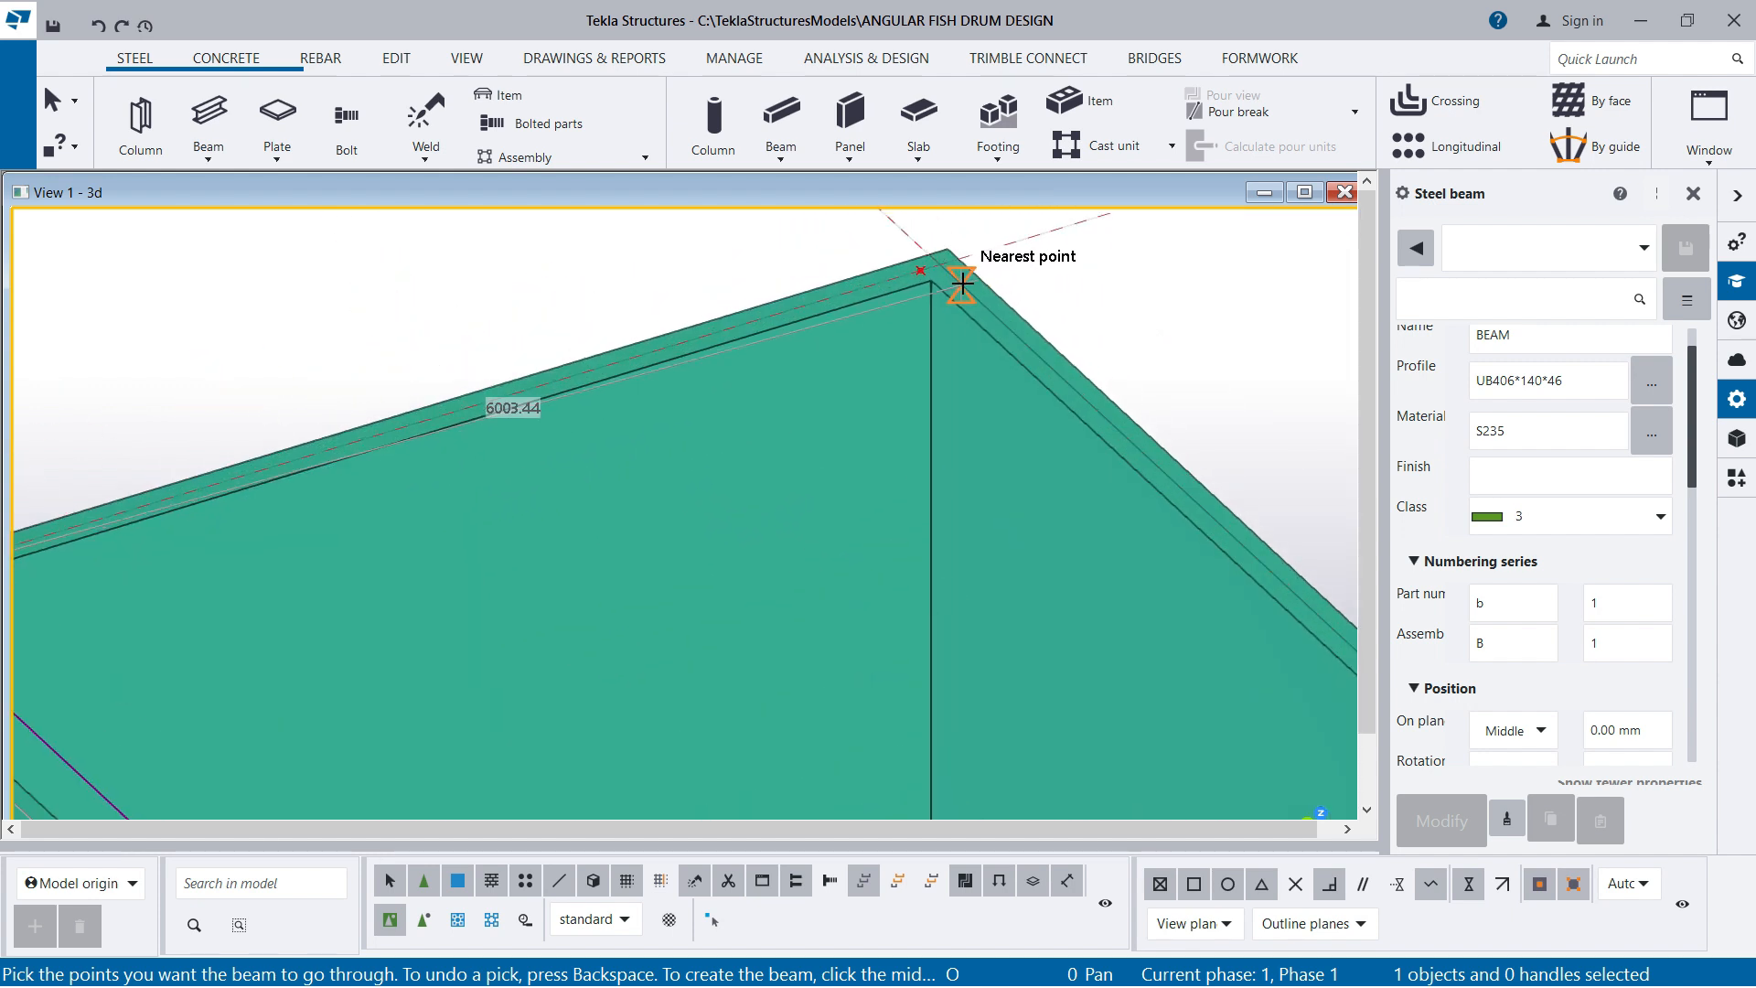
click(885, 271)
scroll(686, 294, down, 3)
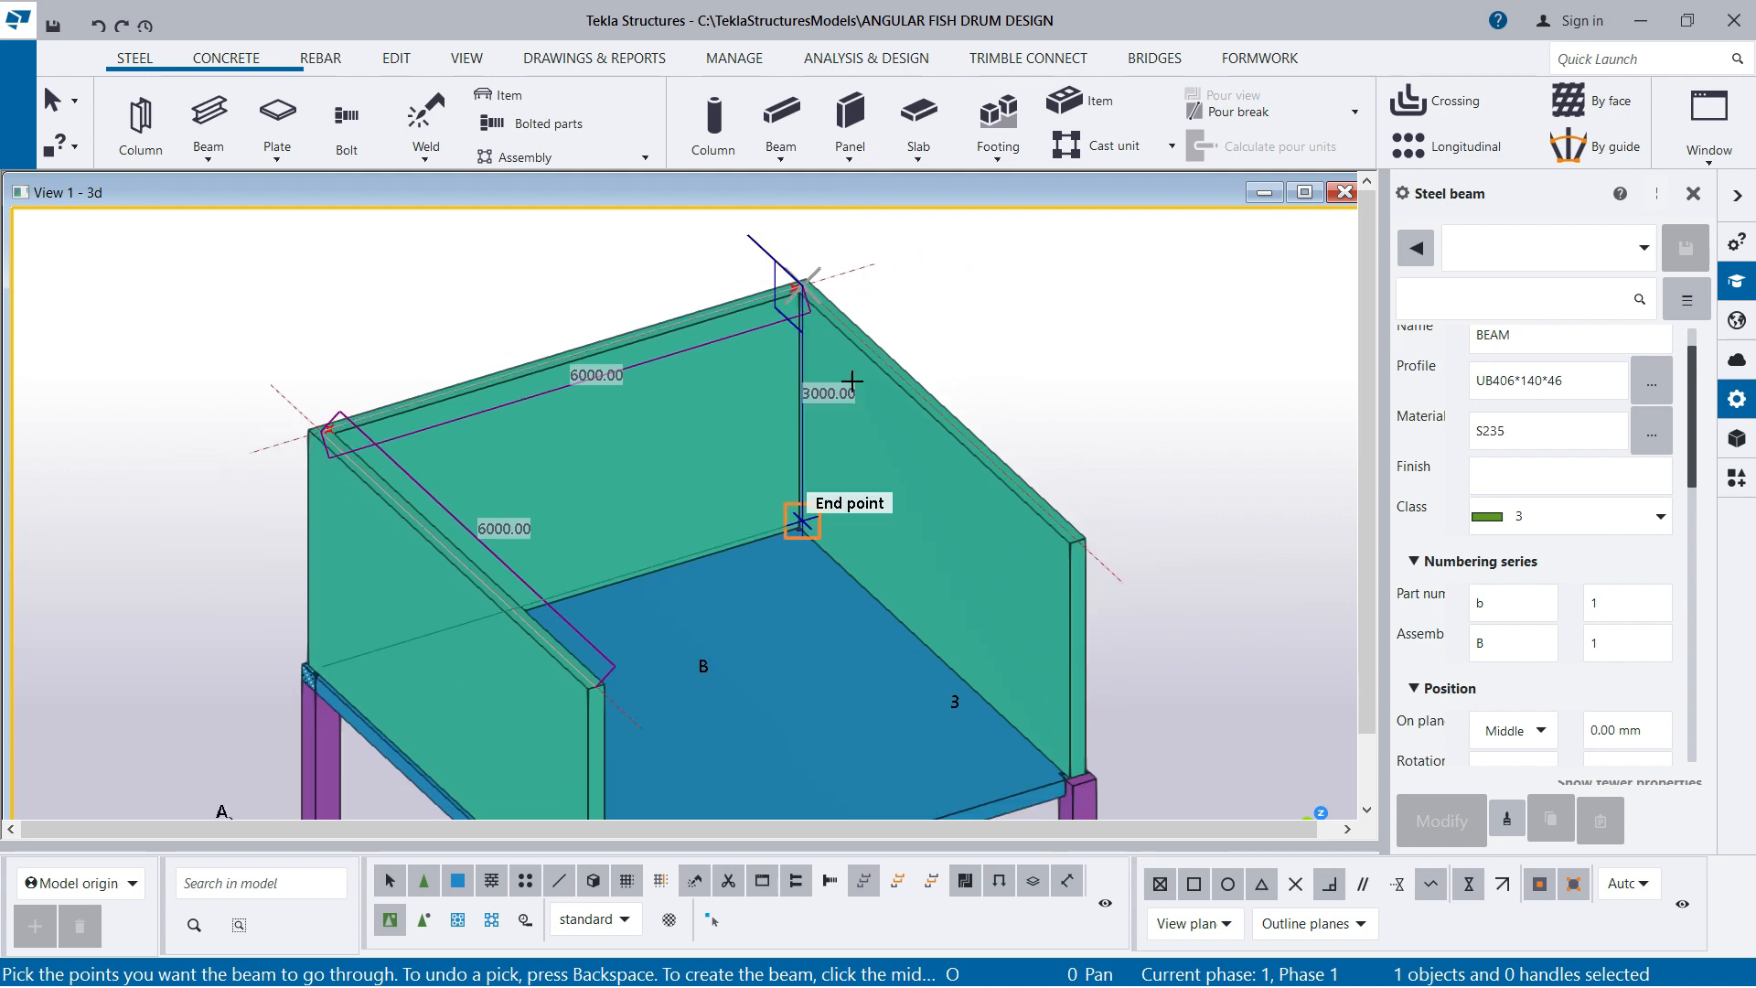
Finish the polybeam at the middle of the right side wall's free top end, create it and end the beam command
scroll(1046, 561, up, 4)
click(1115, 556)
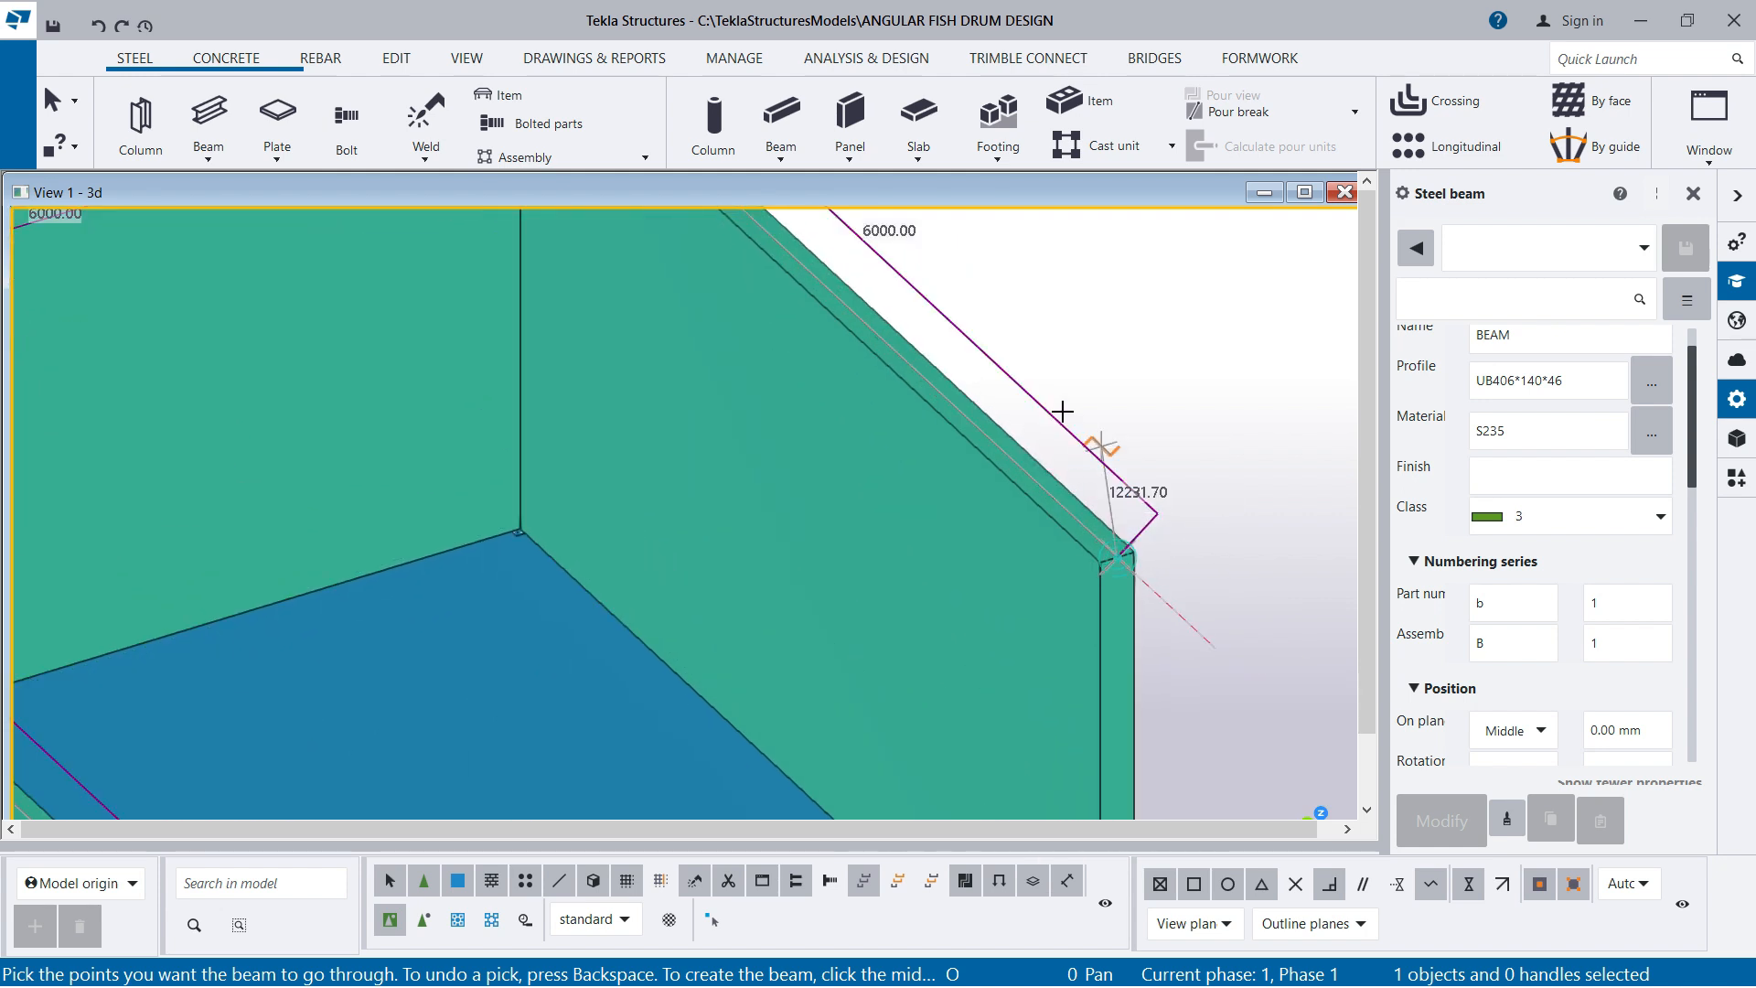
scroll(1043, 485, down, 4)
scroll(1042, 265, down, 2)
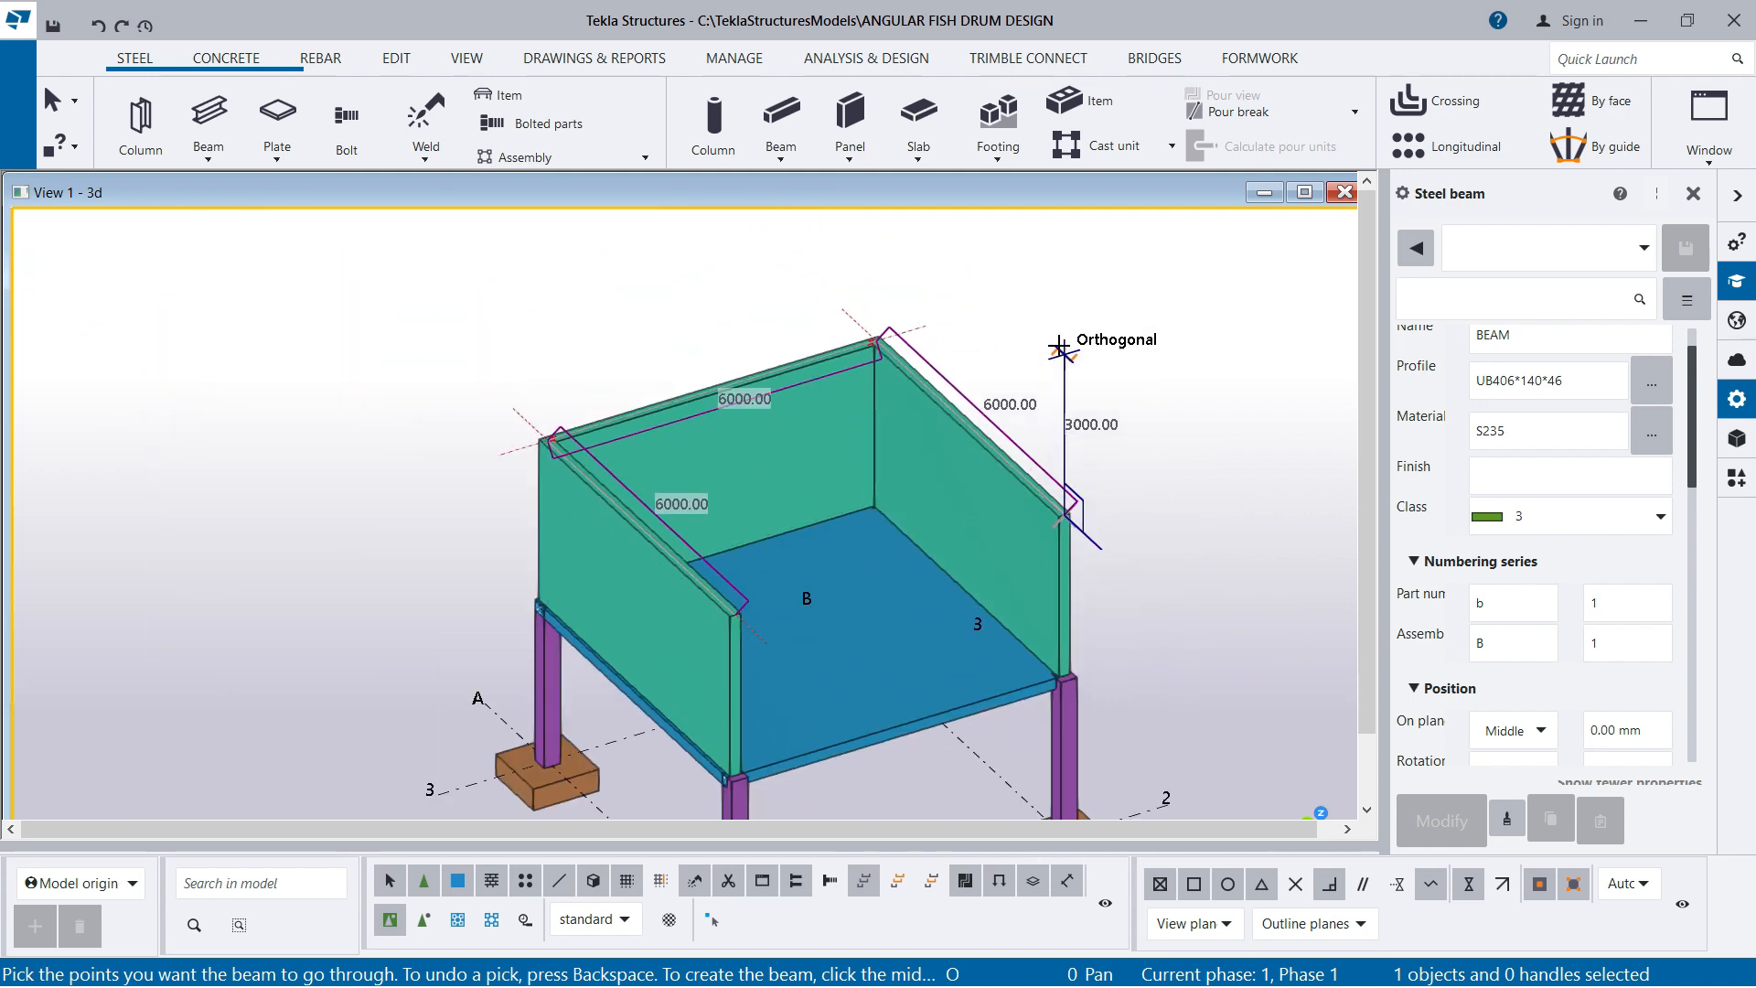
middle_click(1043, 333)
scroll(592, 517, up, 2)
scroll(592, 517, up, 2)
scroll(756, 455, down, 2)
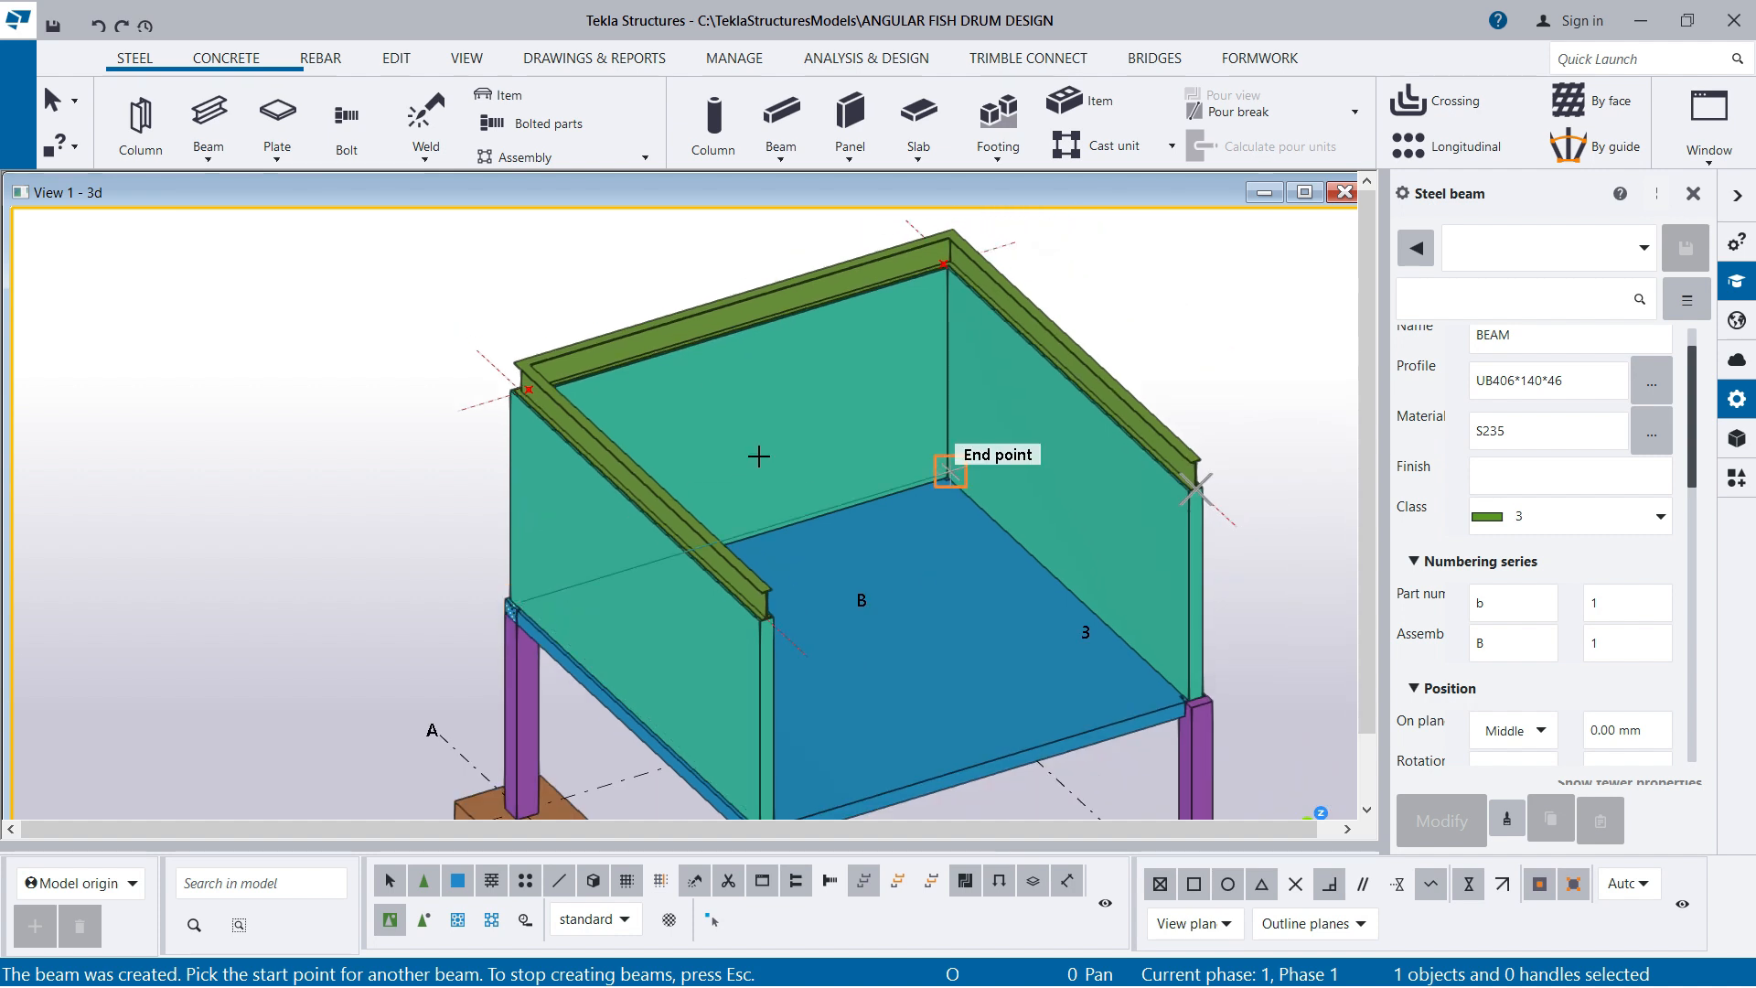
right_click(371, 274)
click(444, 294)
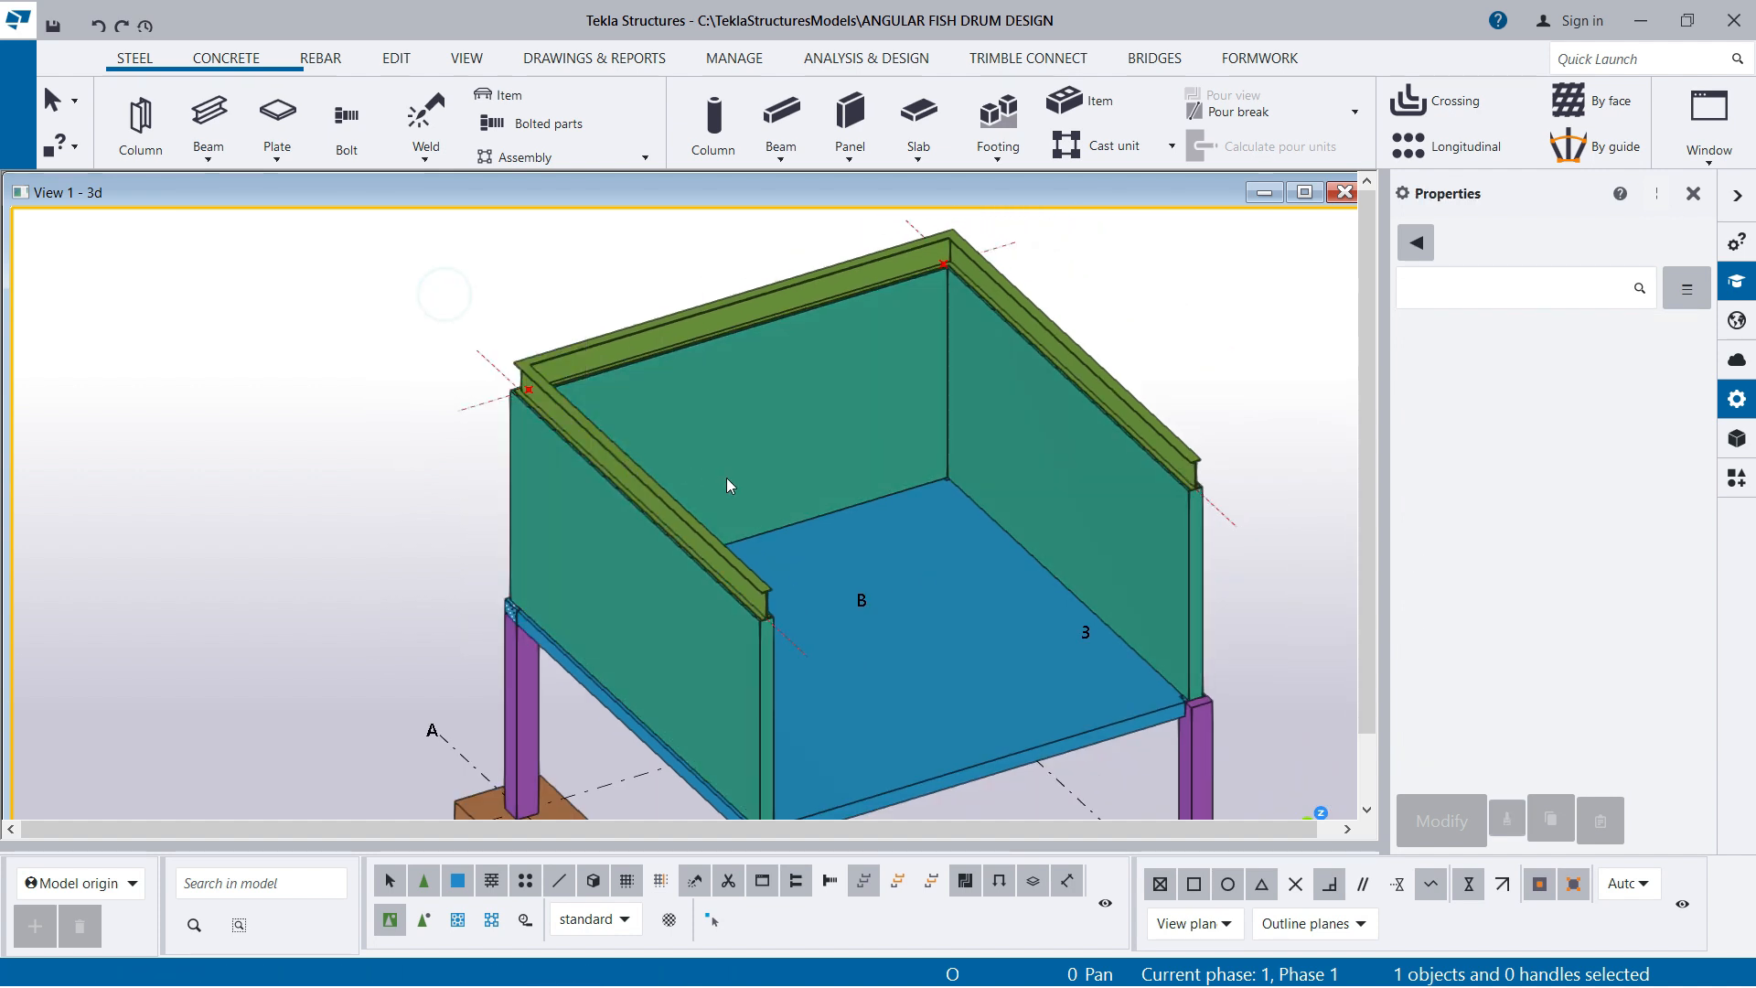
Examine the steel polybeam on top of the wall panels from all sides of the structure
scroll(778, 481, down, 2)
ctrl+middle_drag(931, 553, 731, 541)
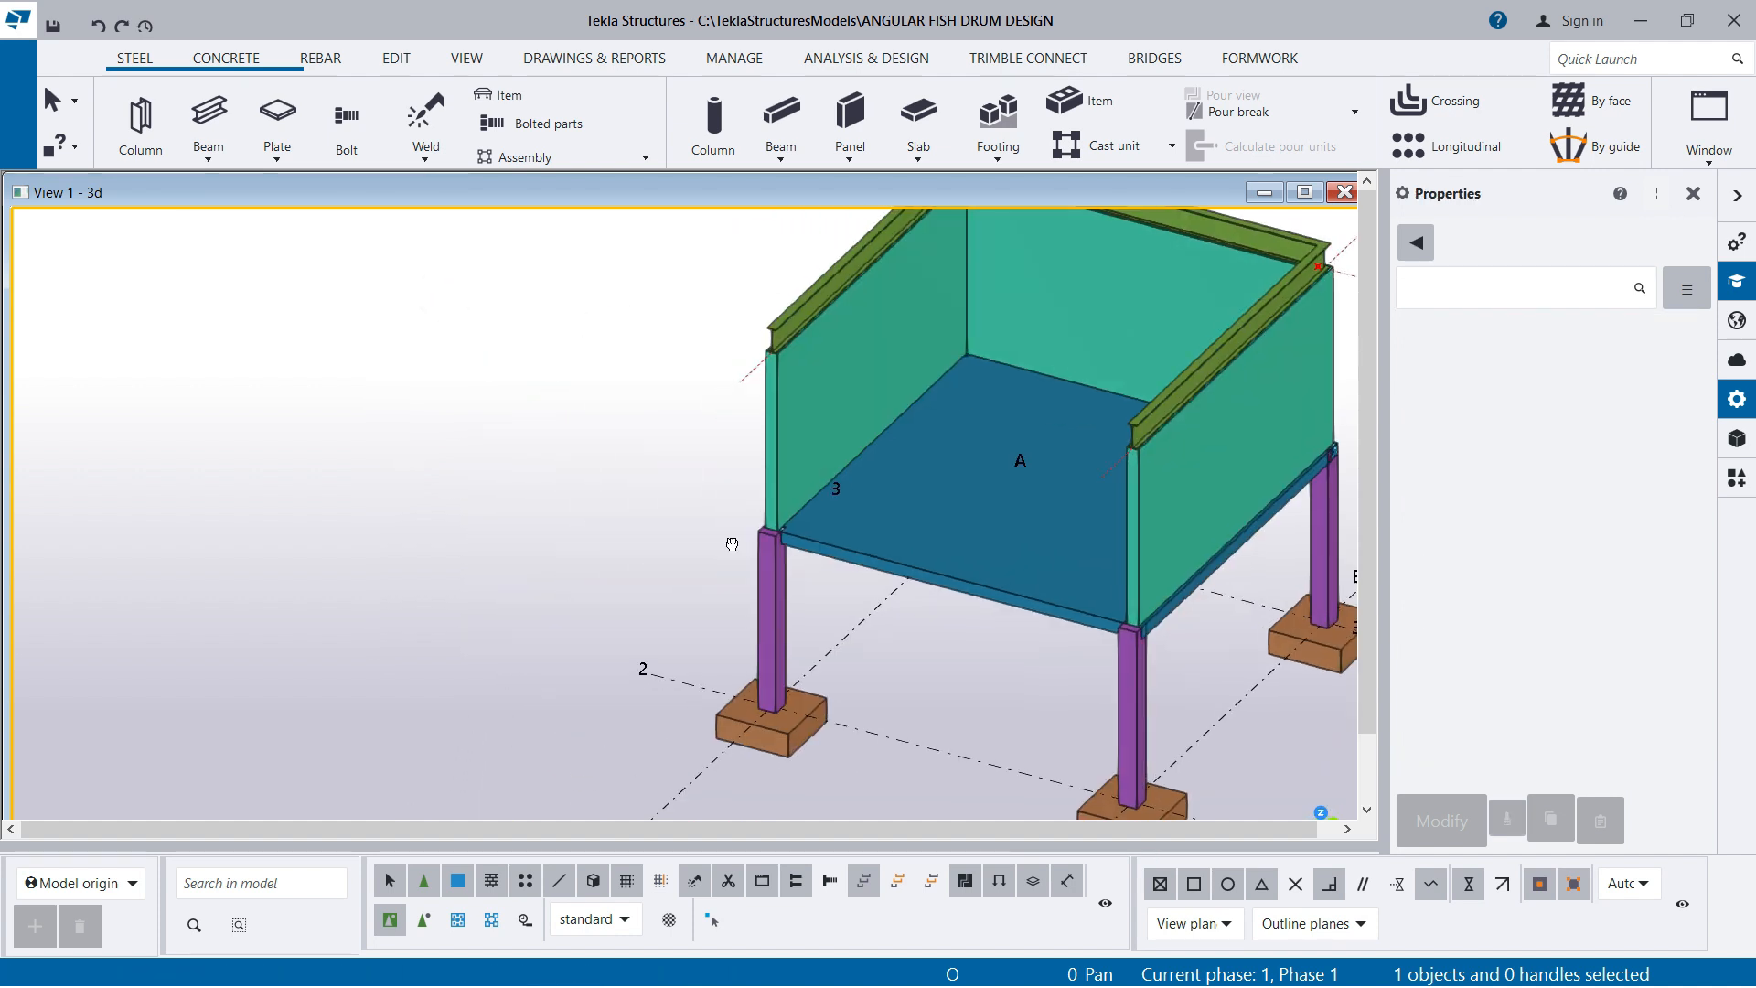
scroll(611, 530, down, 2)
scroll(1079, 399, up, 2)
scroll(1079, 399, up, 1)
ctrl+middle_drag(925, 567, 697, 553)
scroll(580, 514, down, 4)
ctrl+middle_drag(1000, 572, 1006, 609)
scroll(543, 445, up, 3)
scroll(544, 445, down, 2)
scroll(1017, 394, up, 1)
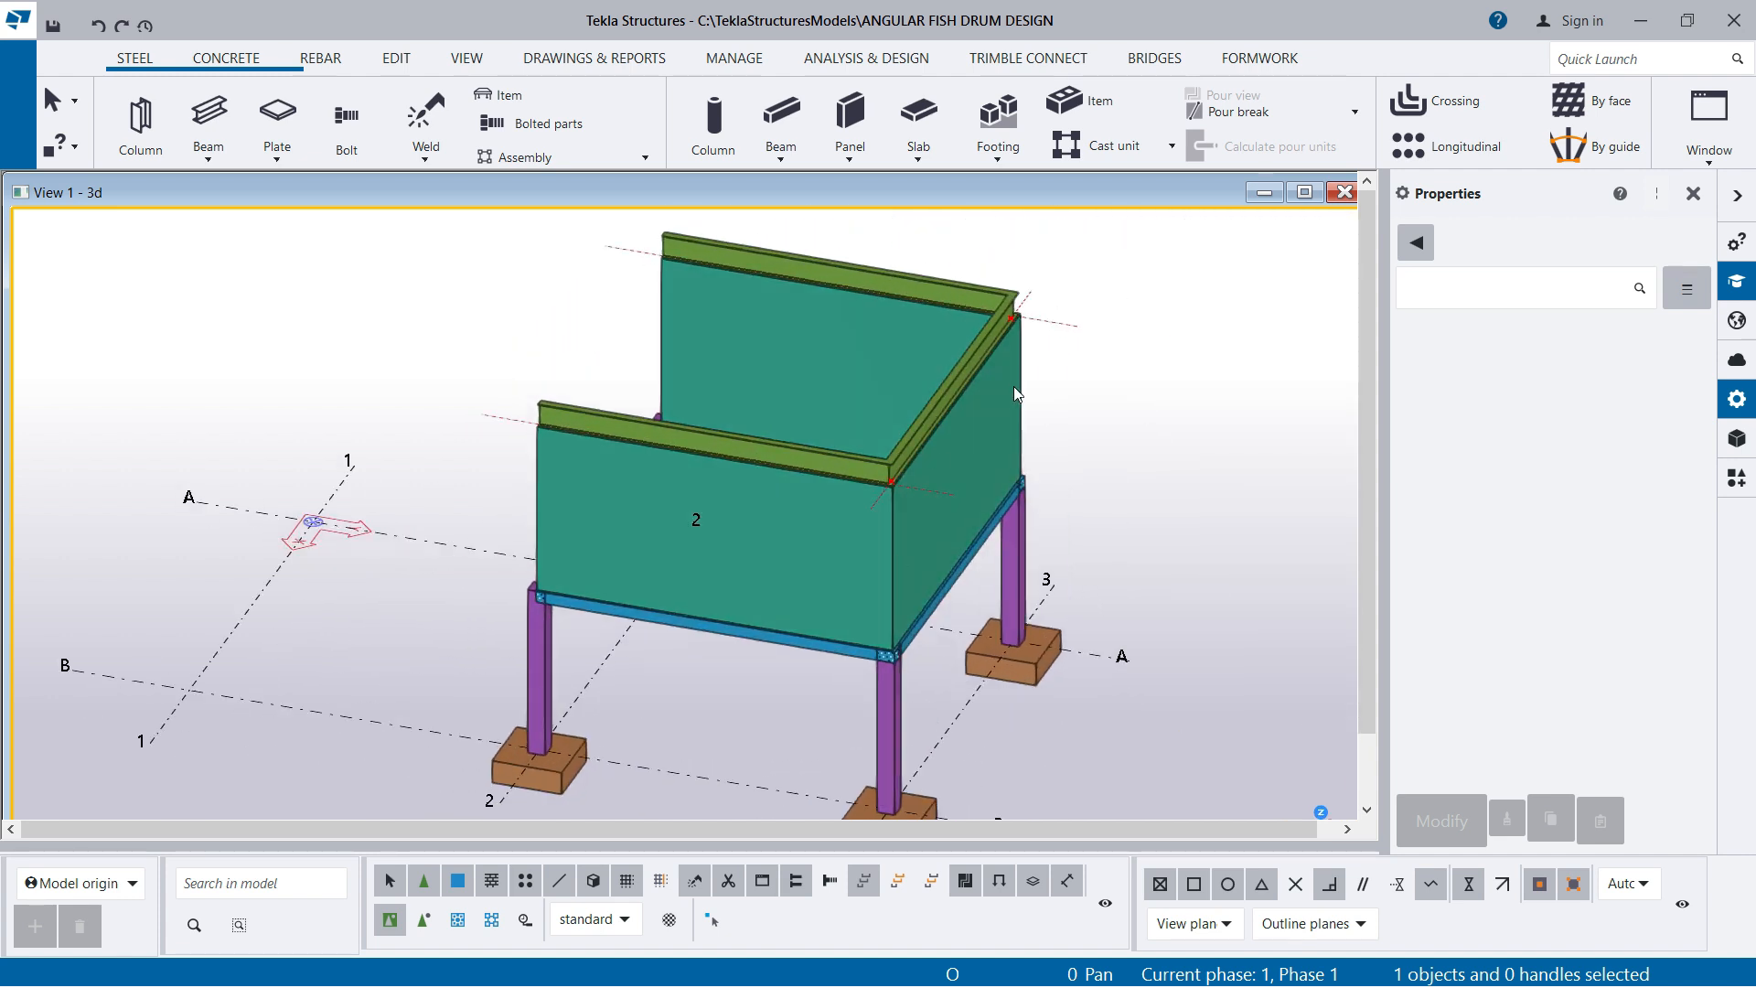
scroll(967, 453, down, 2)
scroll(1095, 498, up, 3)
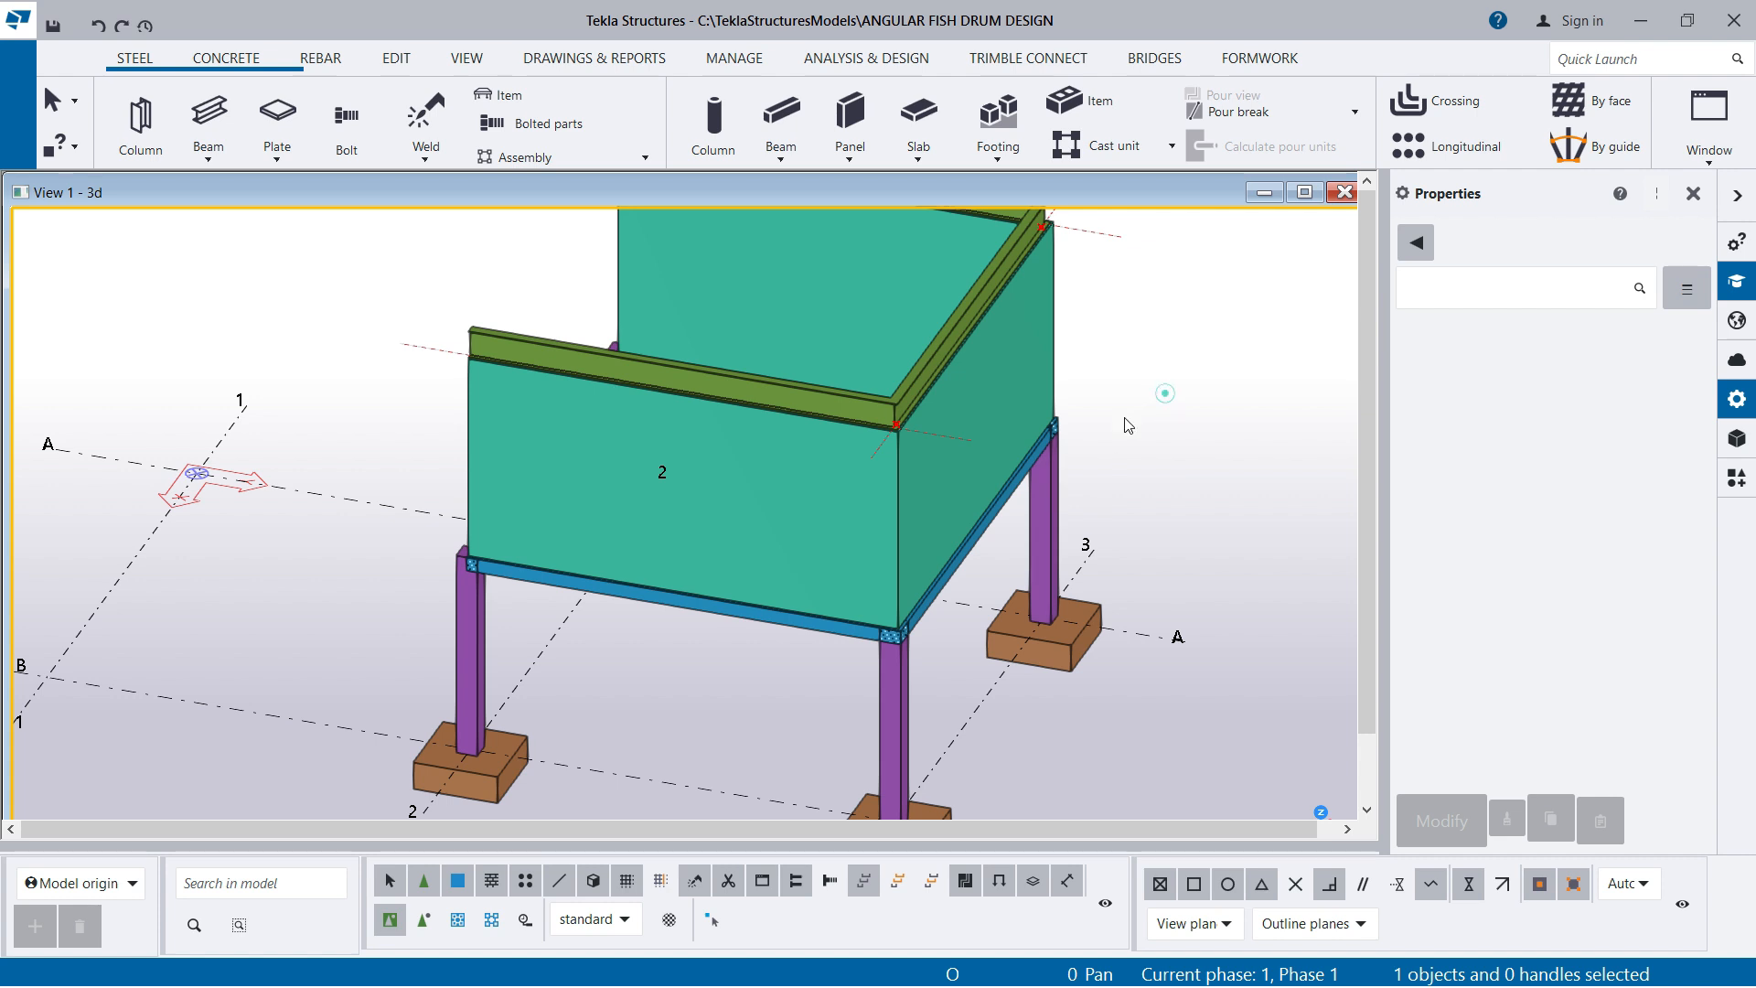
scroll(1127, 426, down, 3)
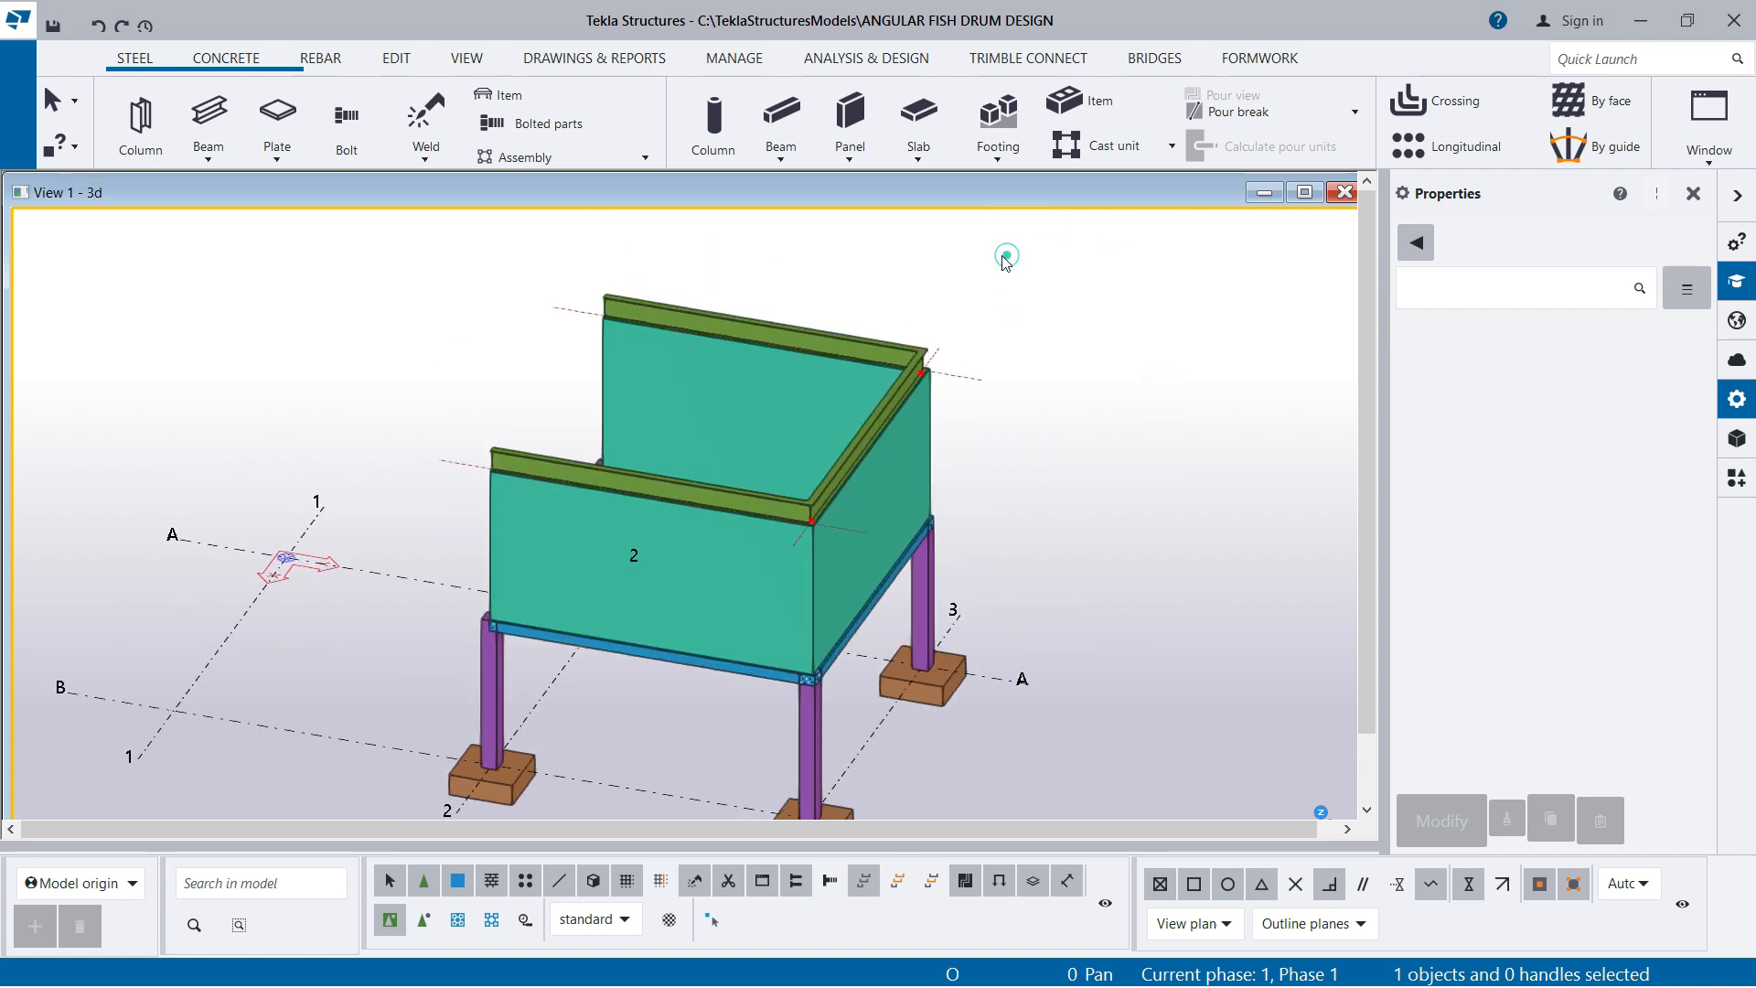
Clear the construction lines and red points from the 3D view
right_click(1005, 262)
click(1081, 366)
scroll(804, 503, up, 1)
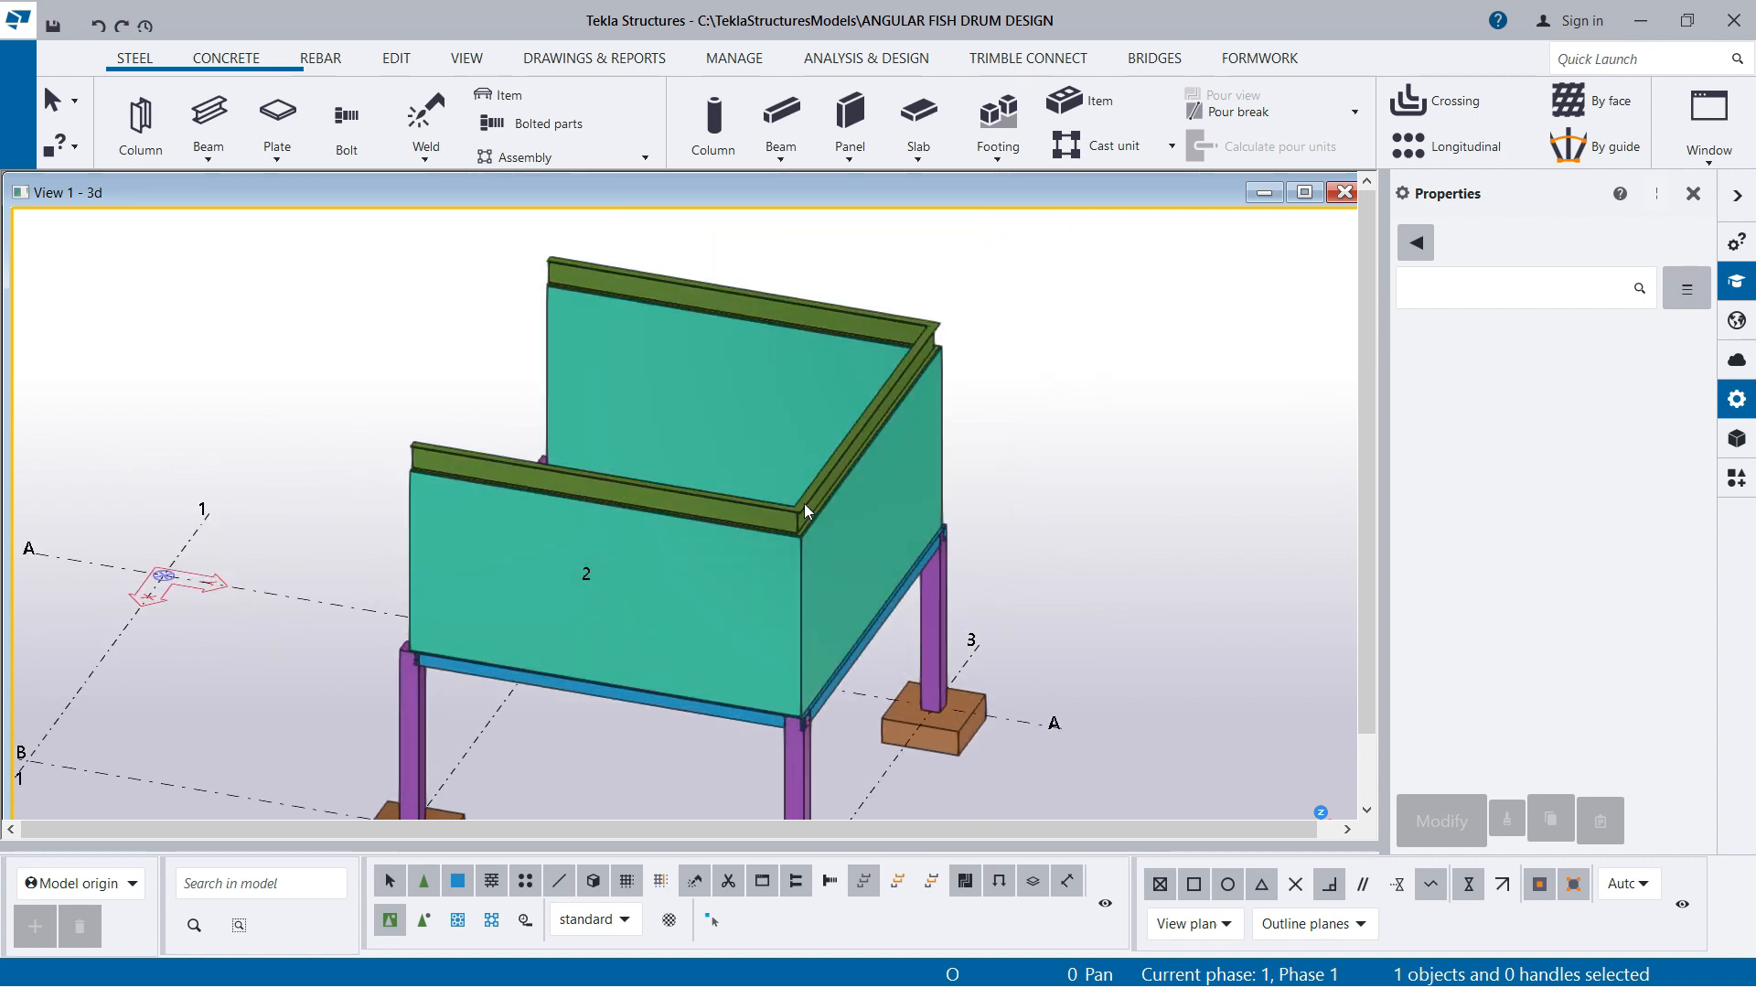
scroll(823, 585, up, 2)
scroll(911, 328, down, 2)
scroll(921, 492, up, 4)
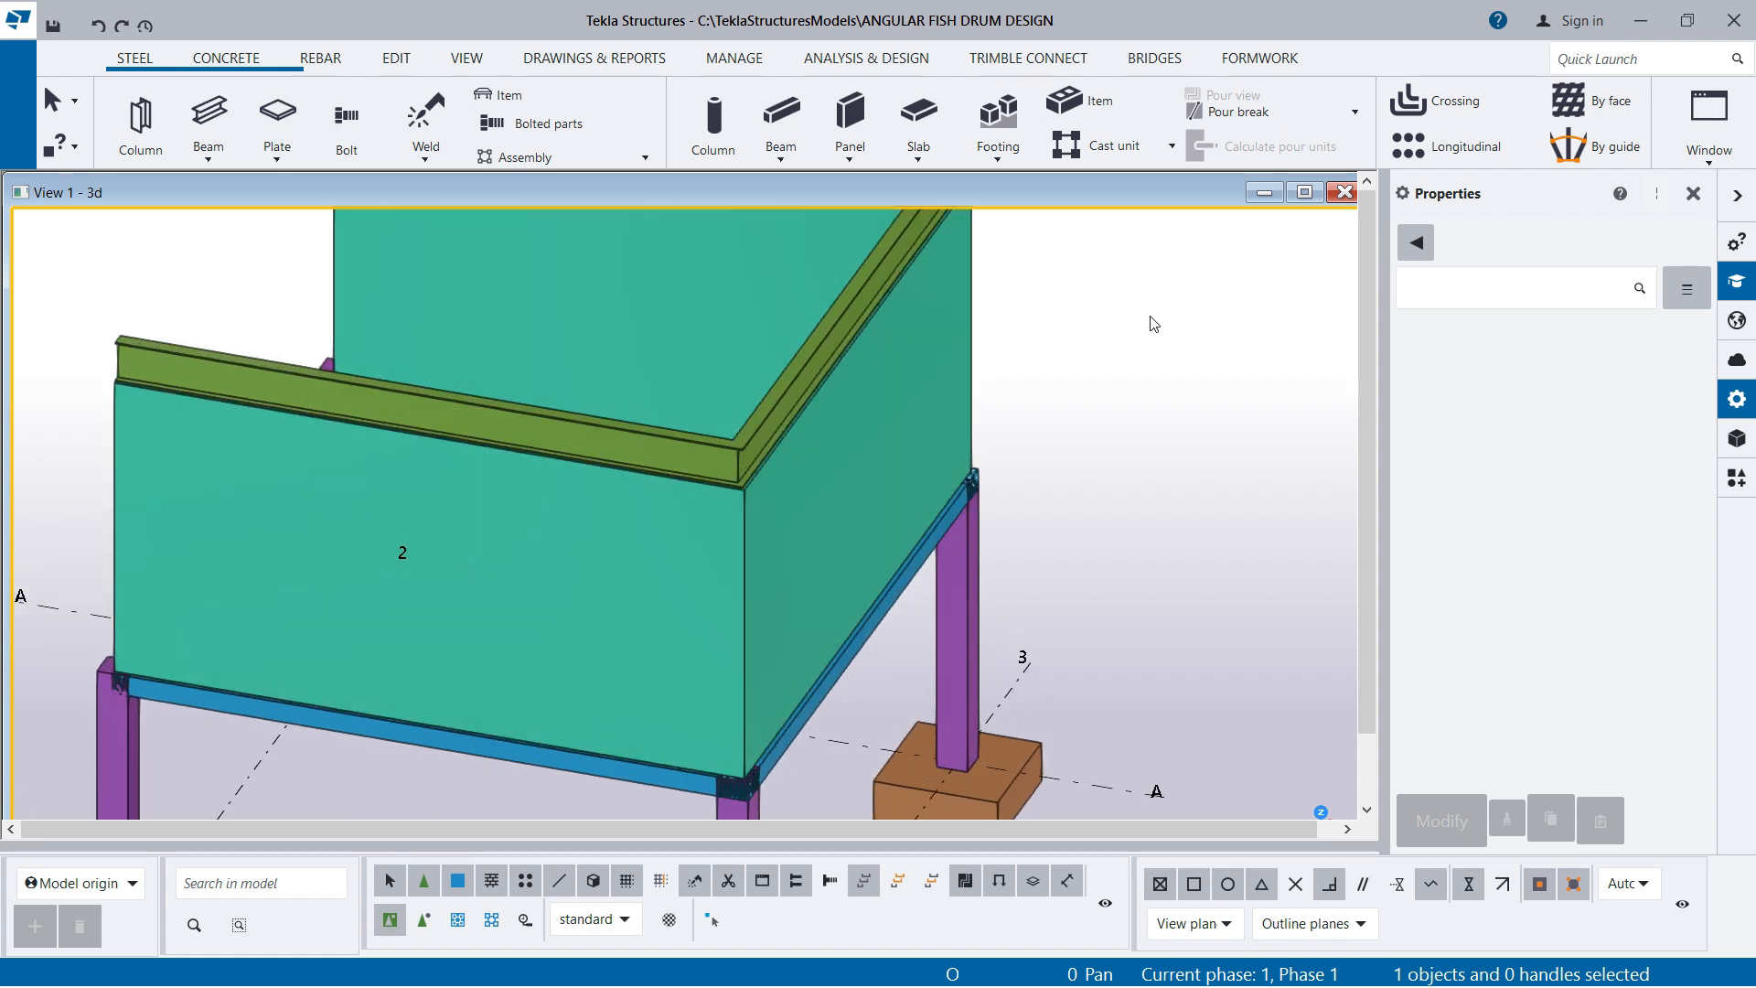
scroll(837, 623, down, 5)
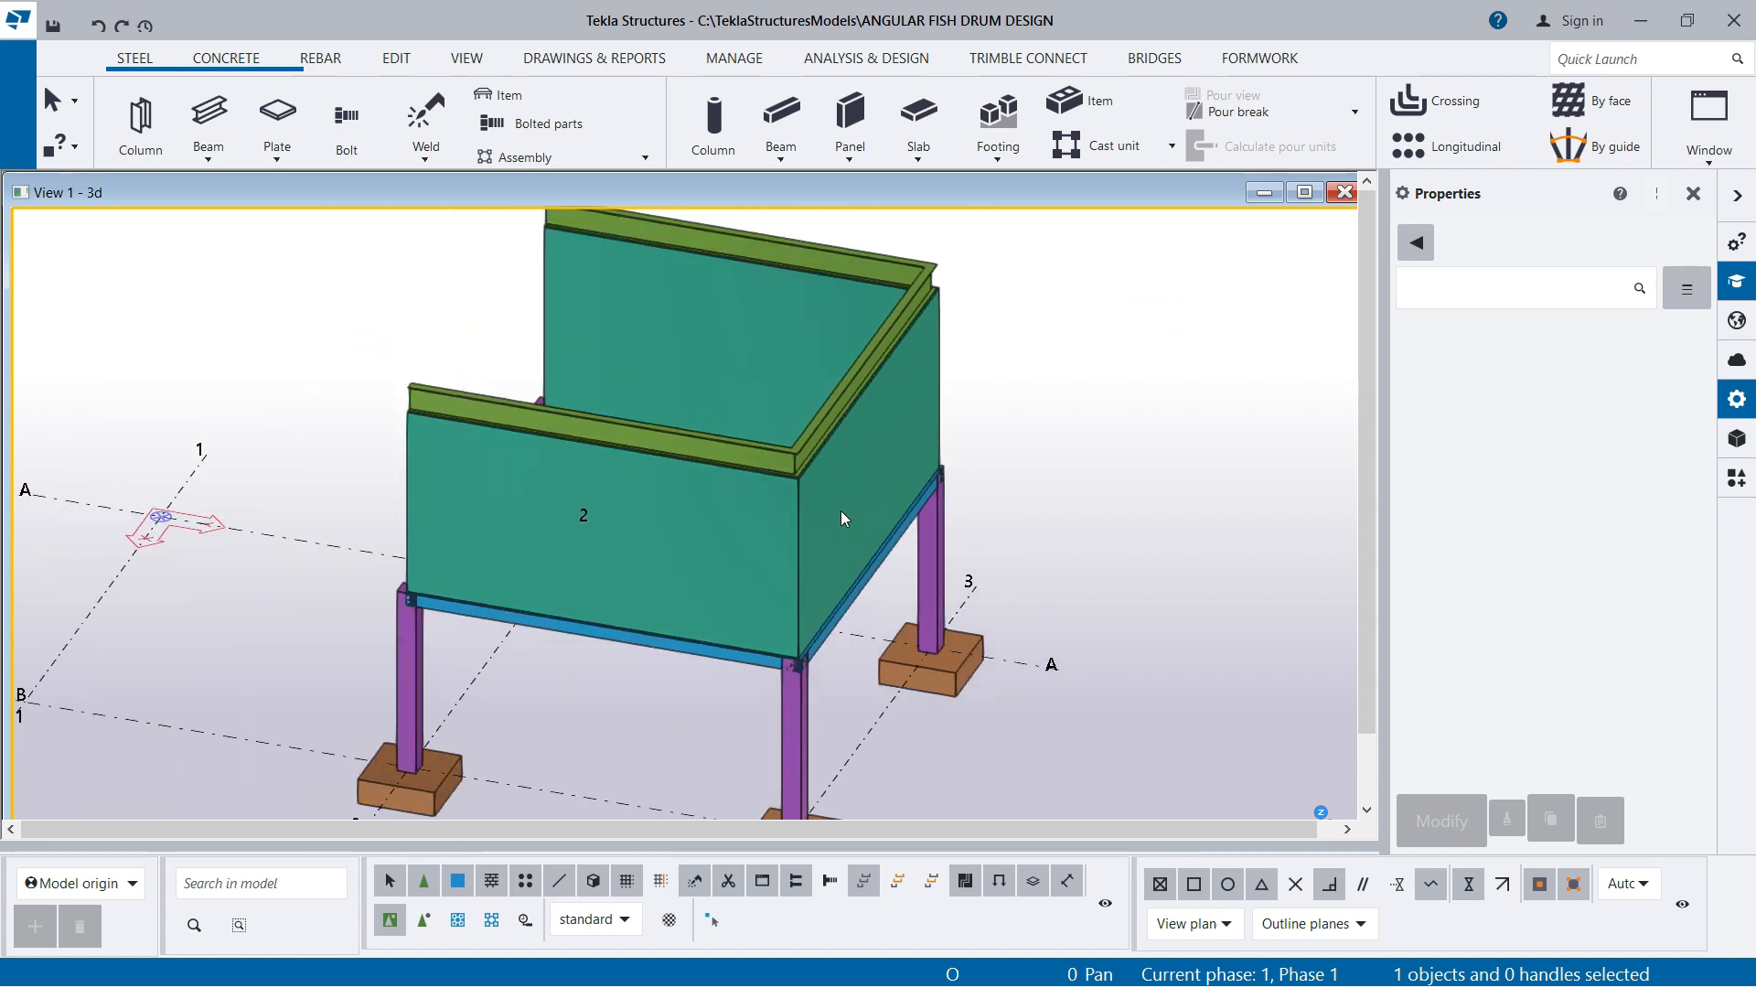
scroll(814, 457, down, 1)
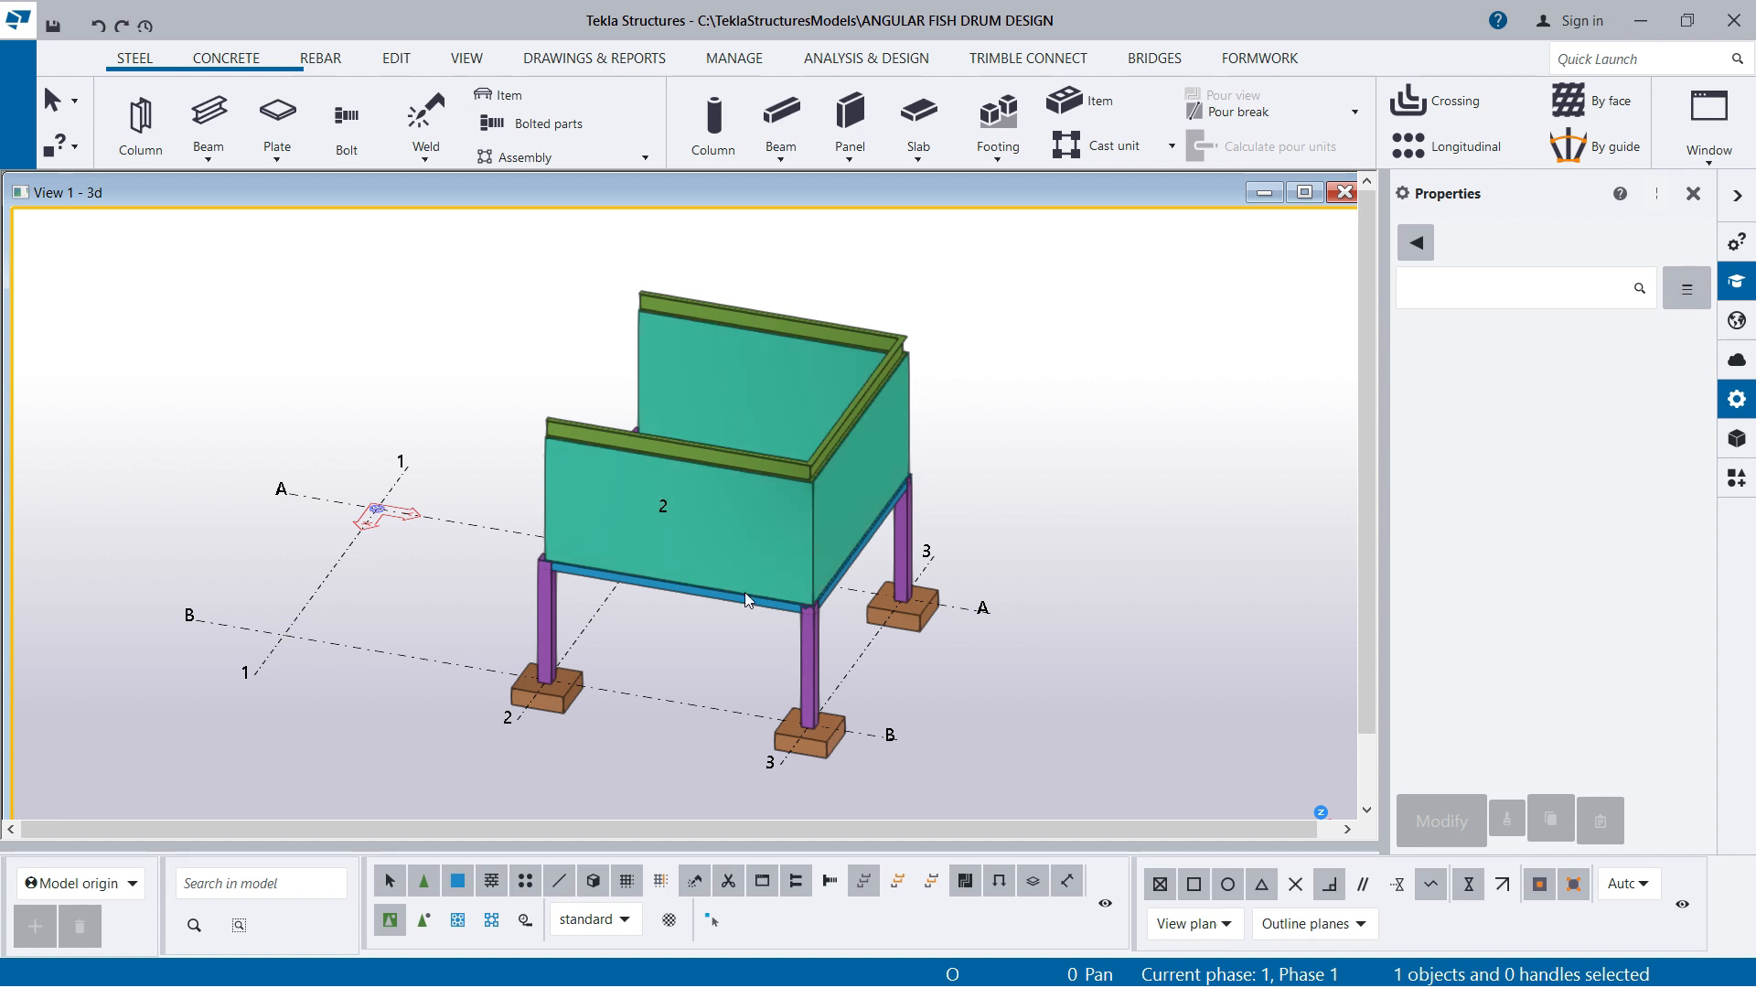
scroll(744, 591, up, 1)
ctrl+middle_drag(826, 560, 810, 506)
drag(792, 263, 684, 607)
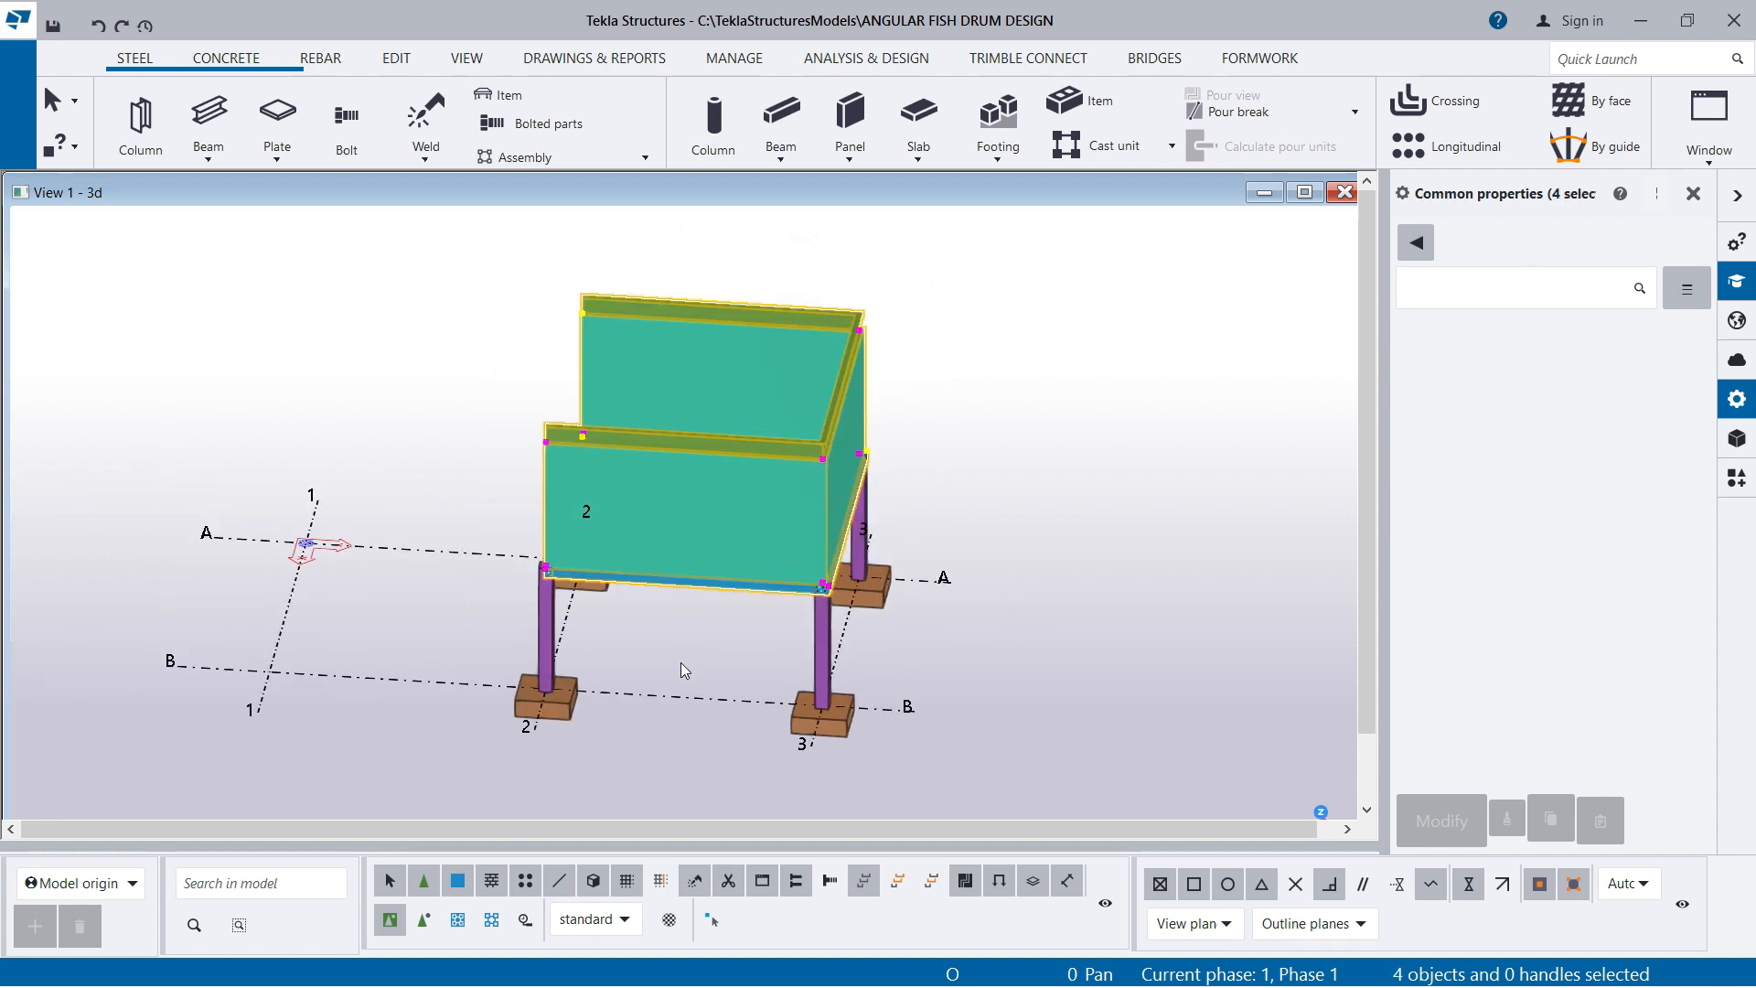
scroll(896, 474, up, 1)
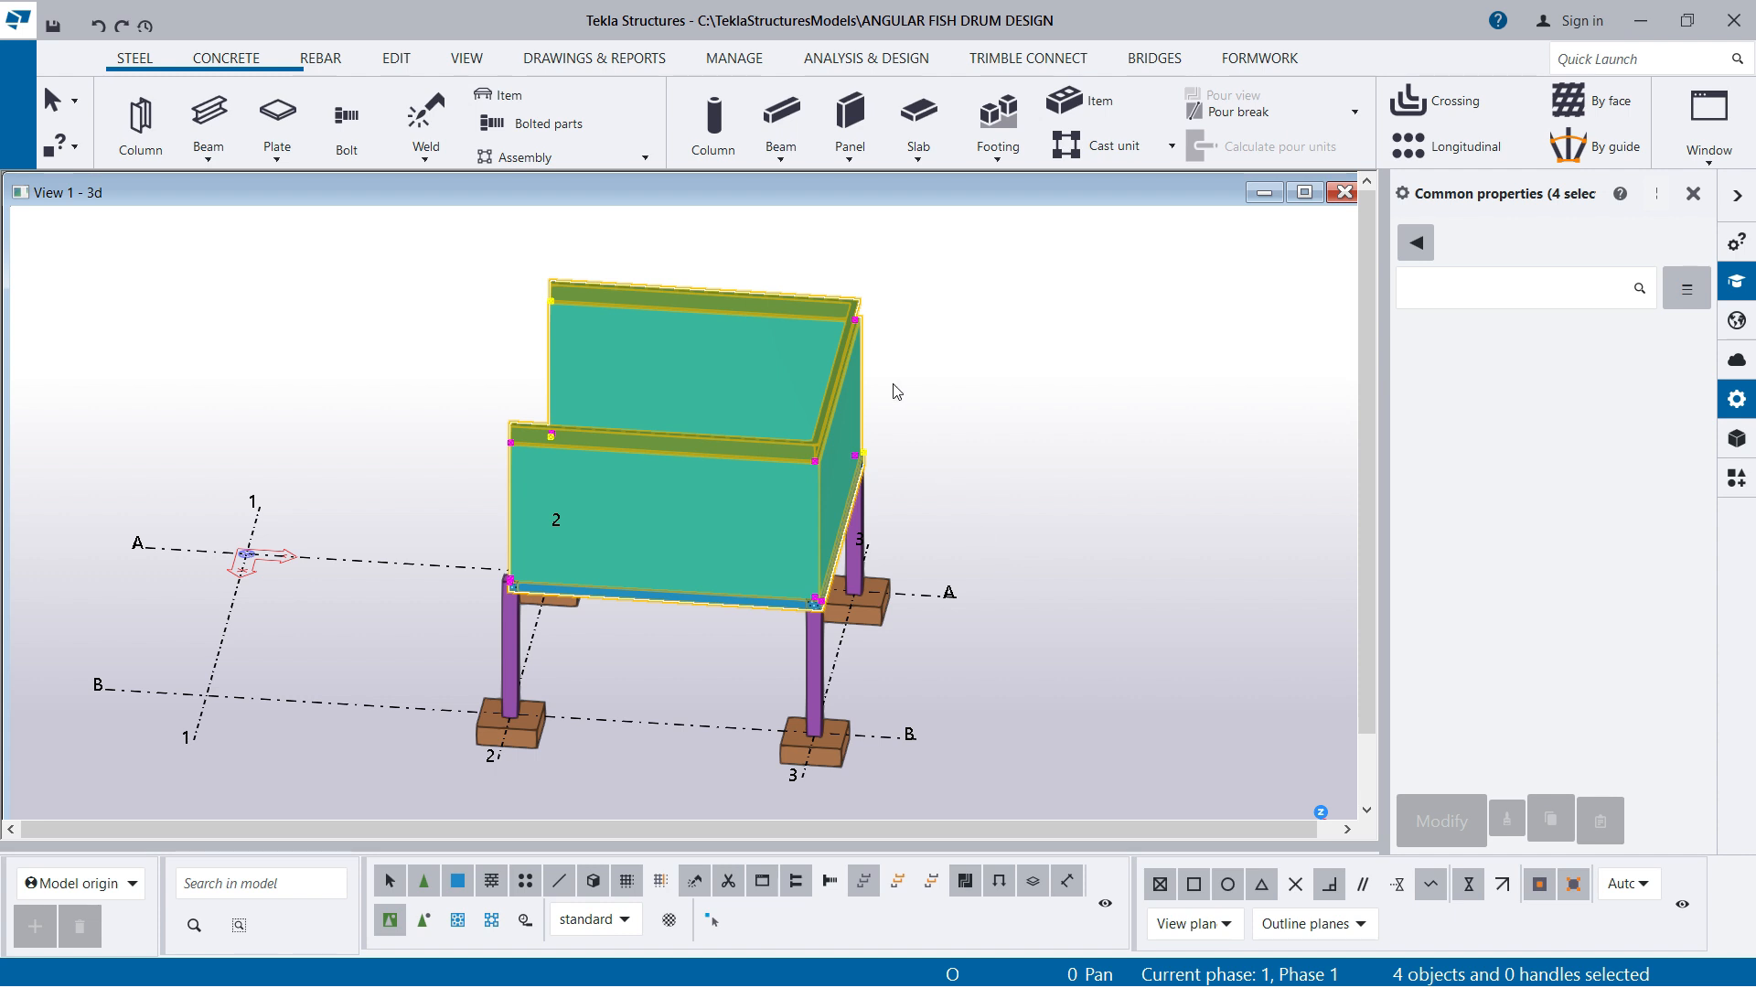
drag(730, 228, 942, 638)
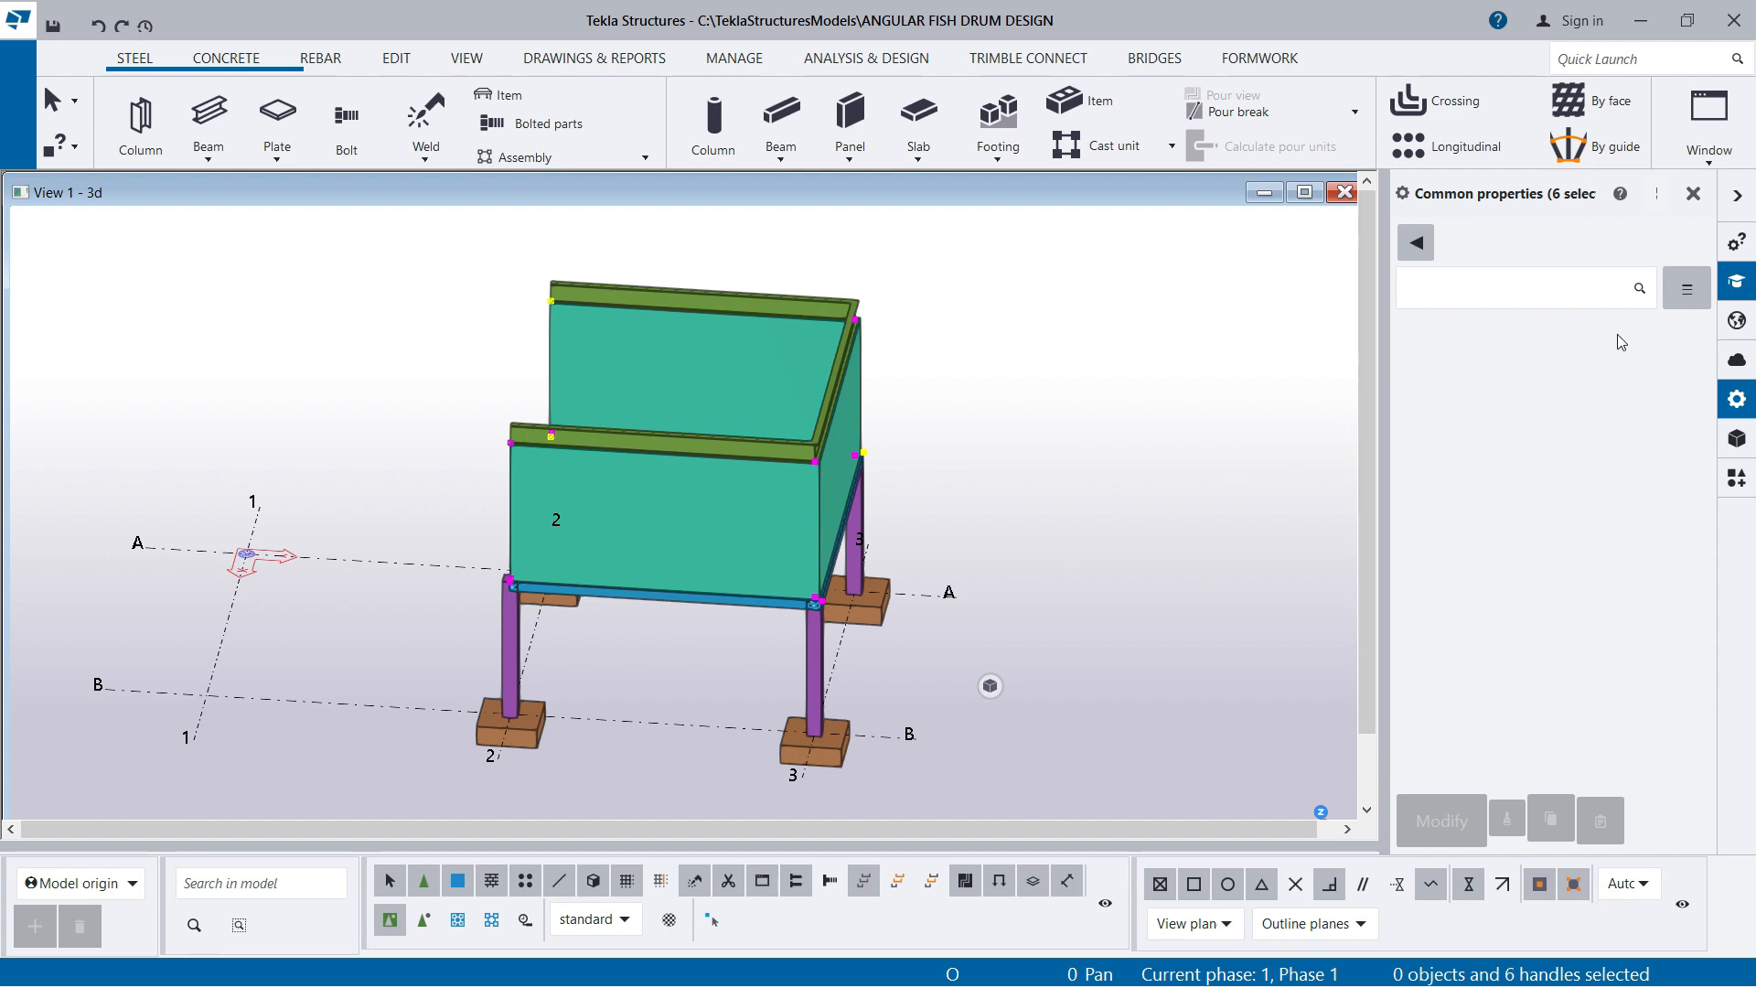
click(1114, 447)
Curve the steel polybeam by setting the chamfer type of its two back corners to Arc point
scroll(906, 326, up, 1)
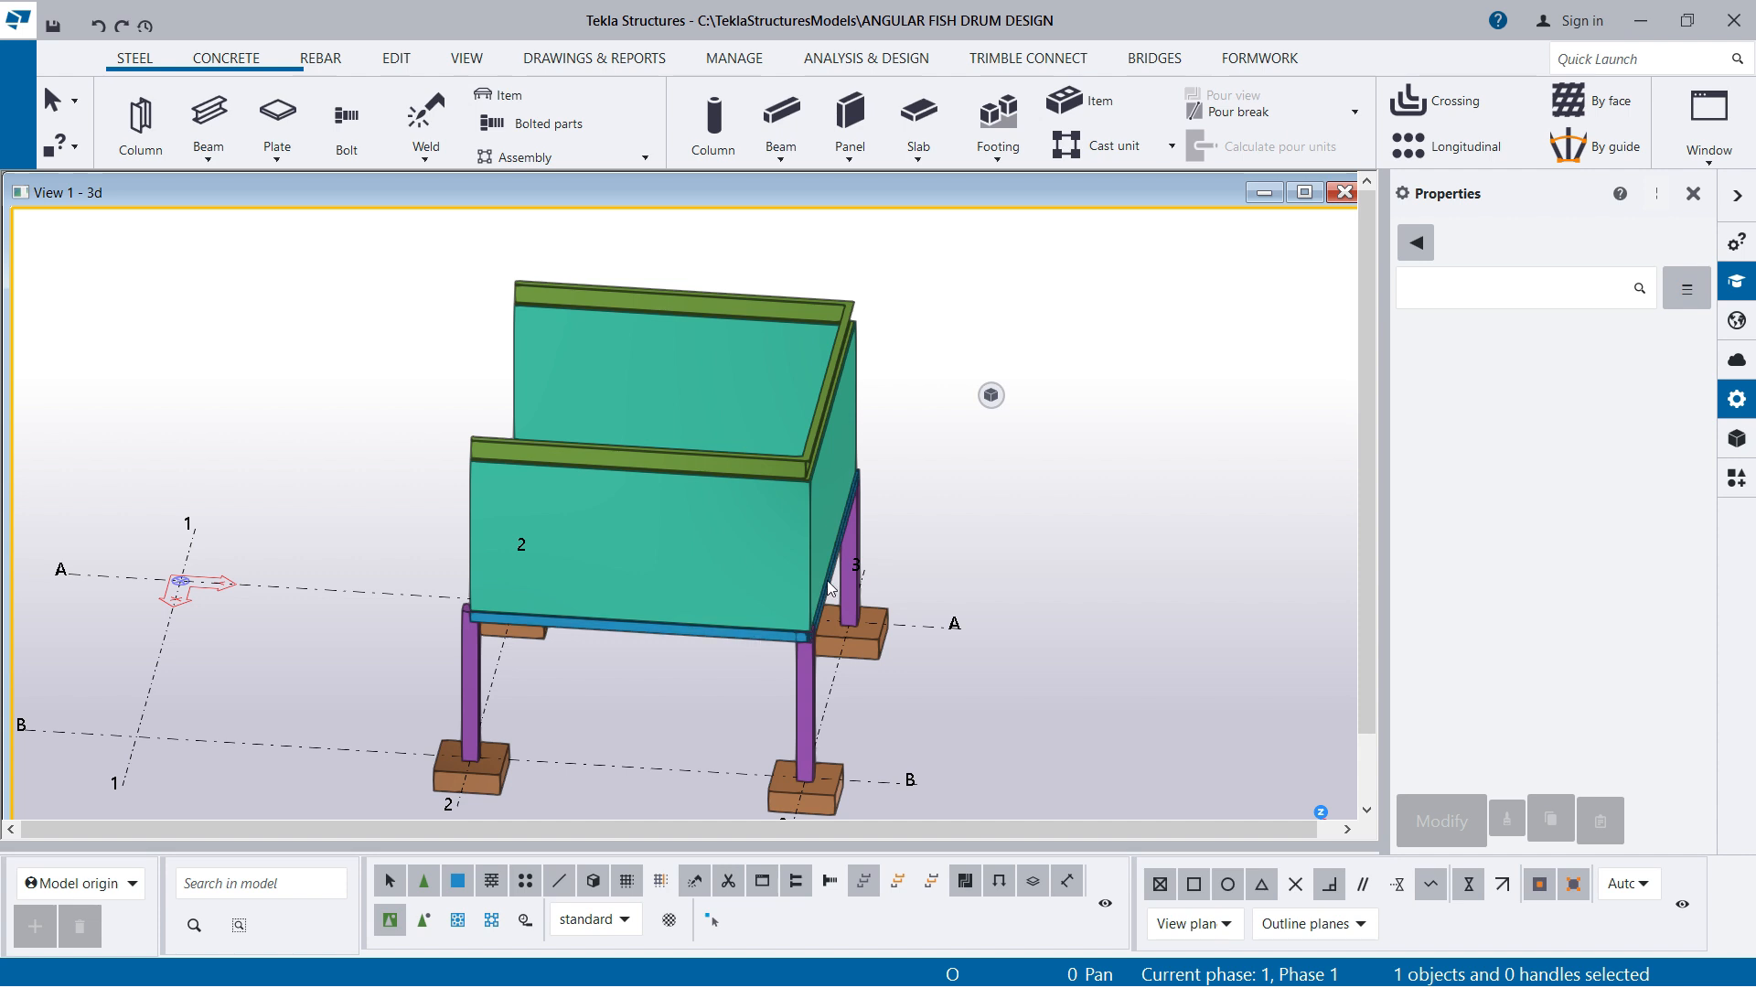
click(745, 459)
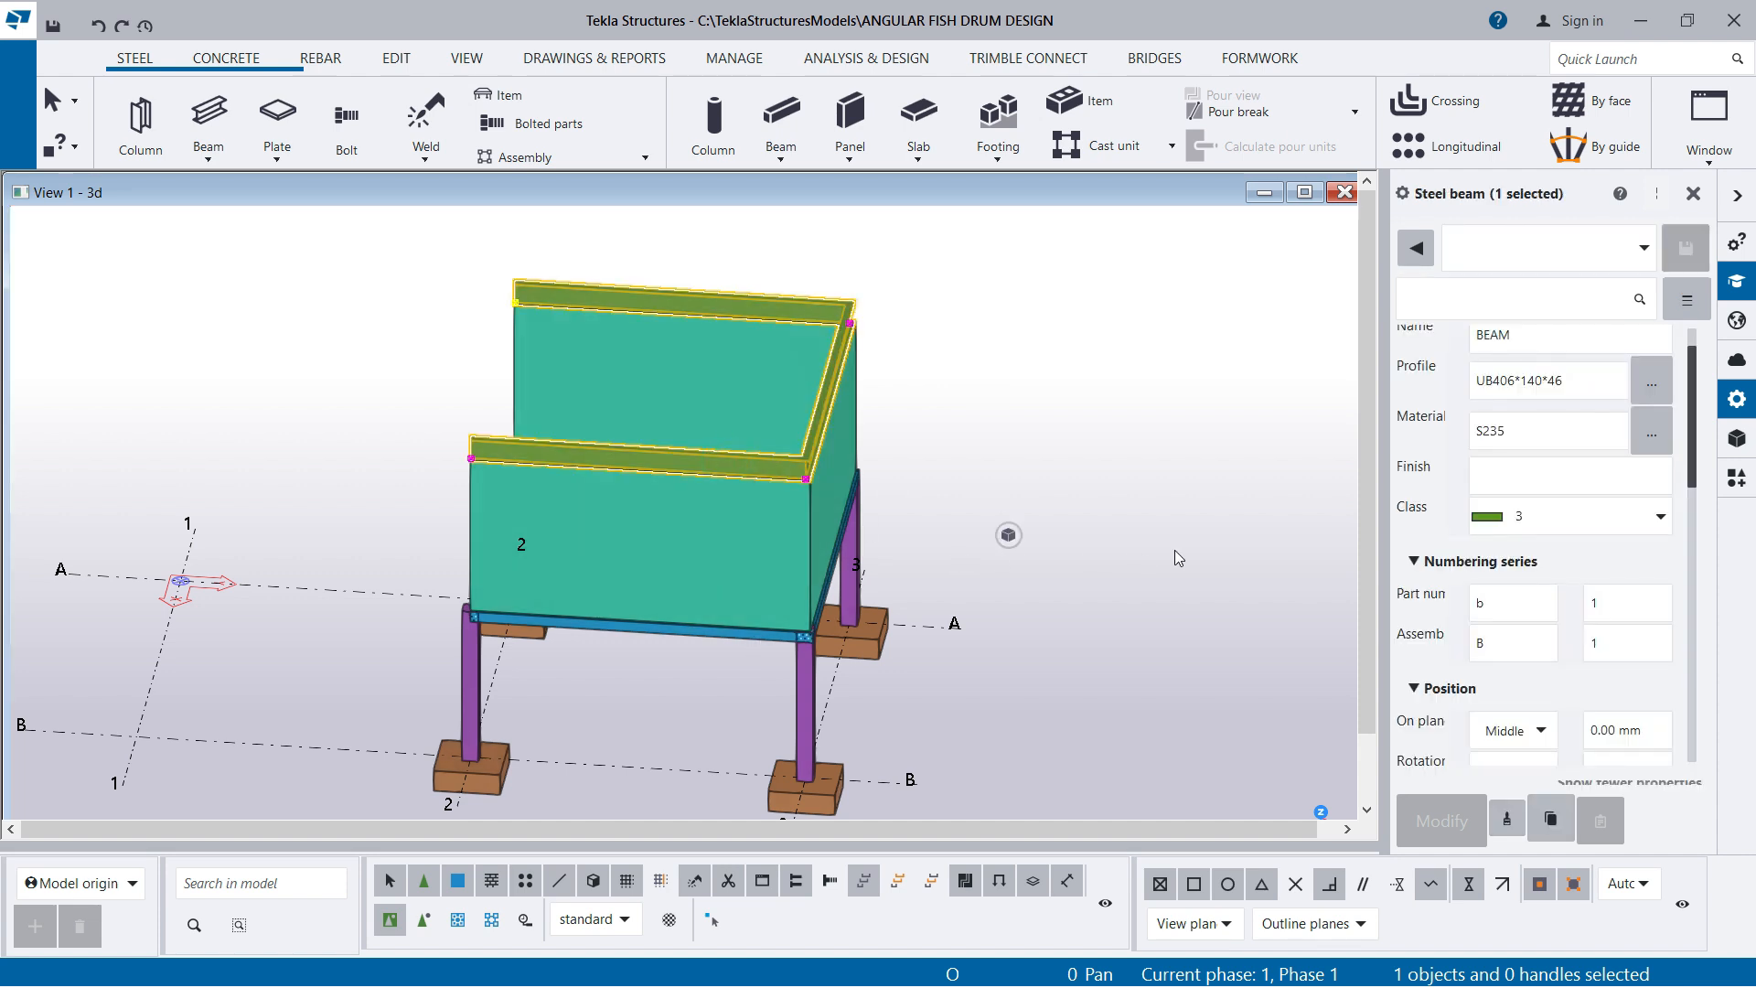
drag(679, 235, 954, 614)
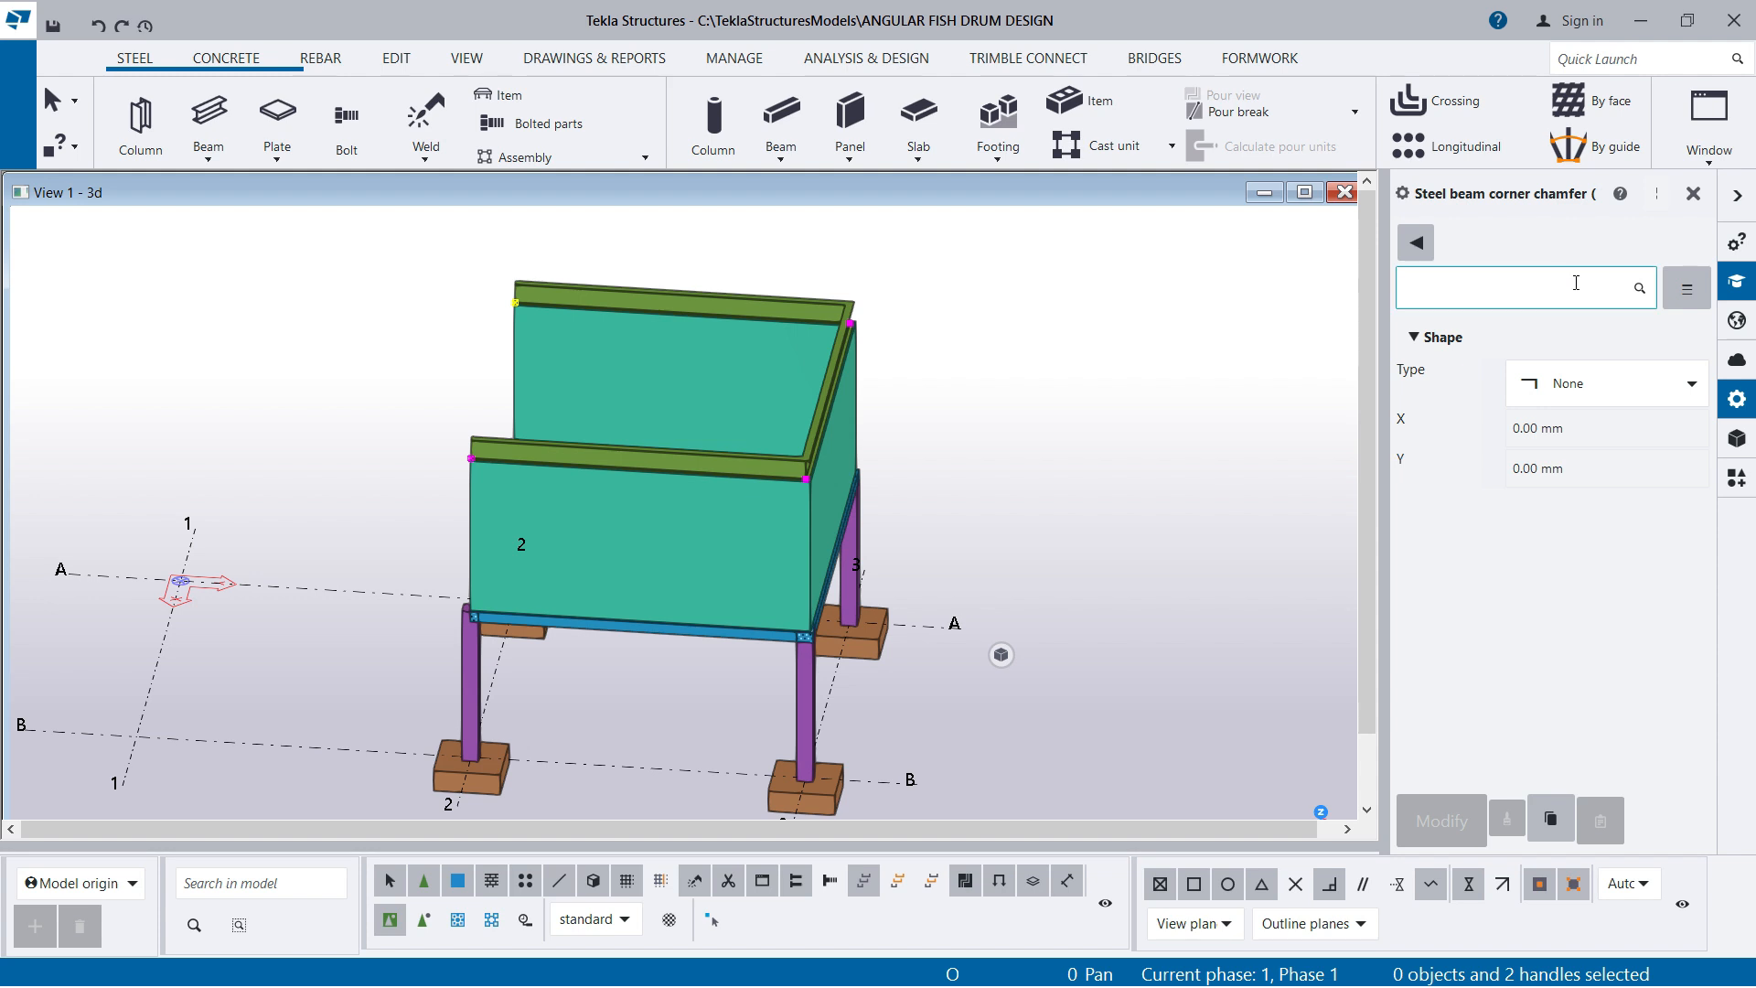
click(1638, 392)
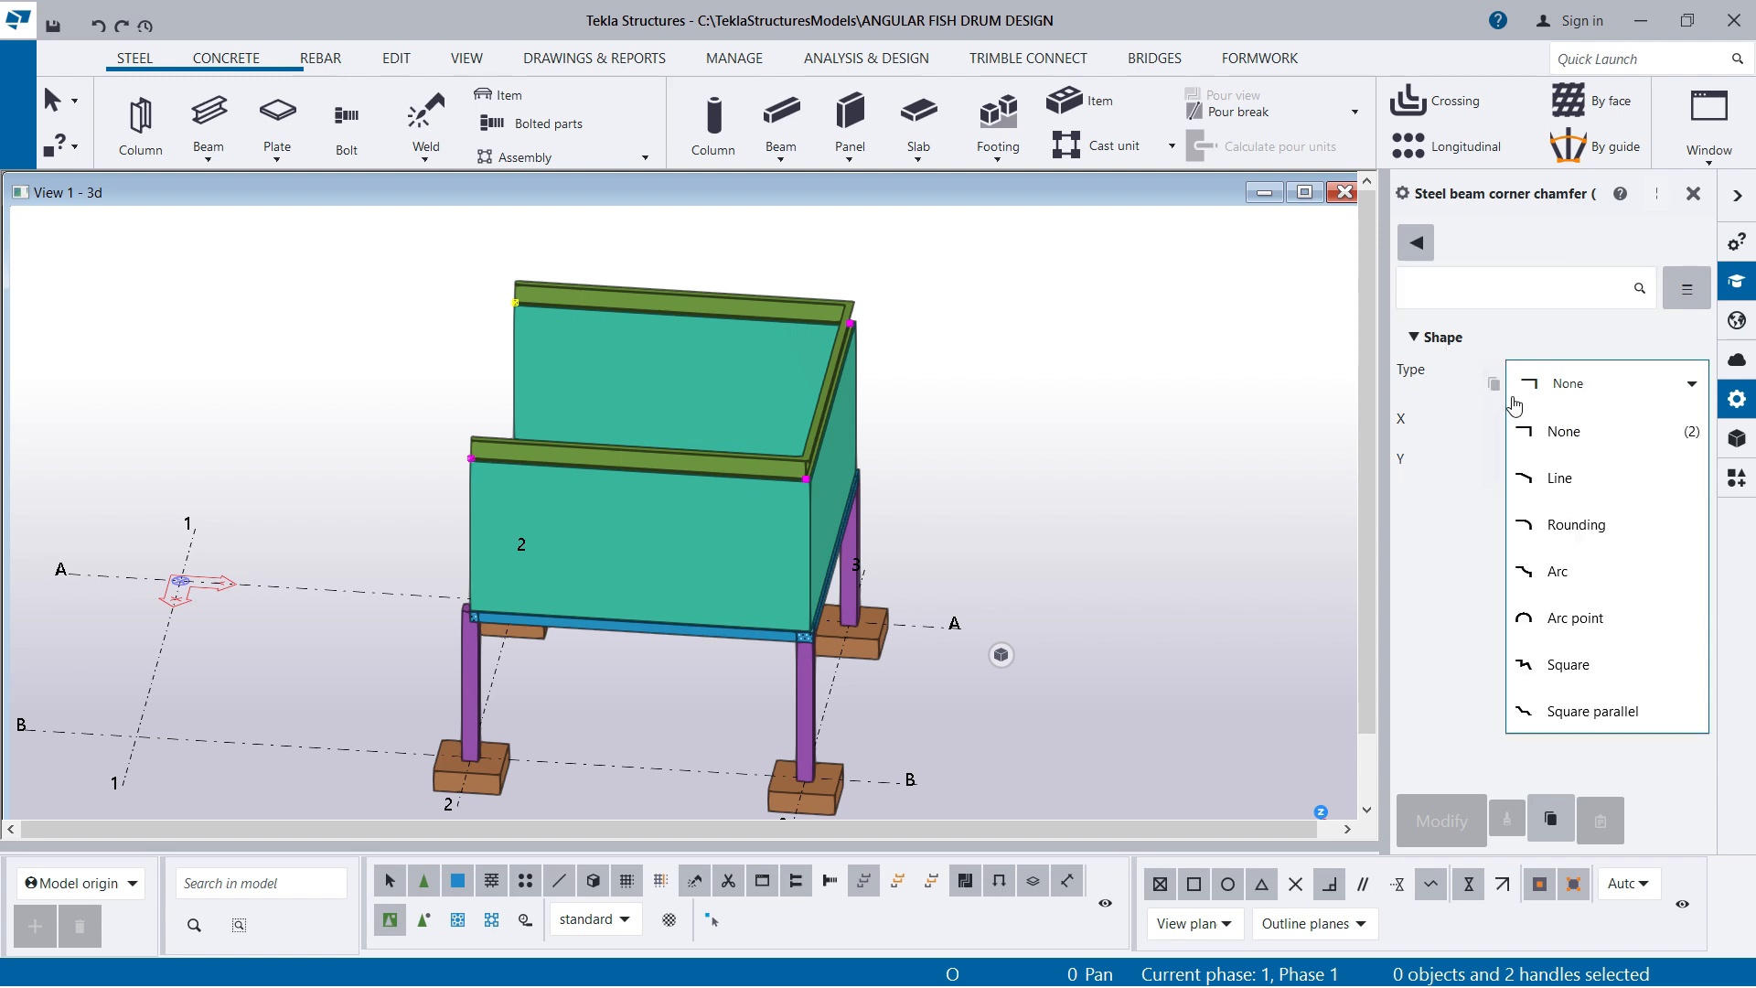
click(1580, 625)
click(1441, 813)
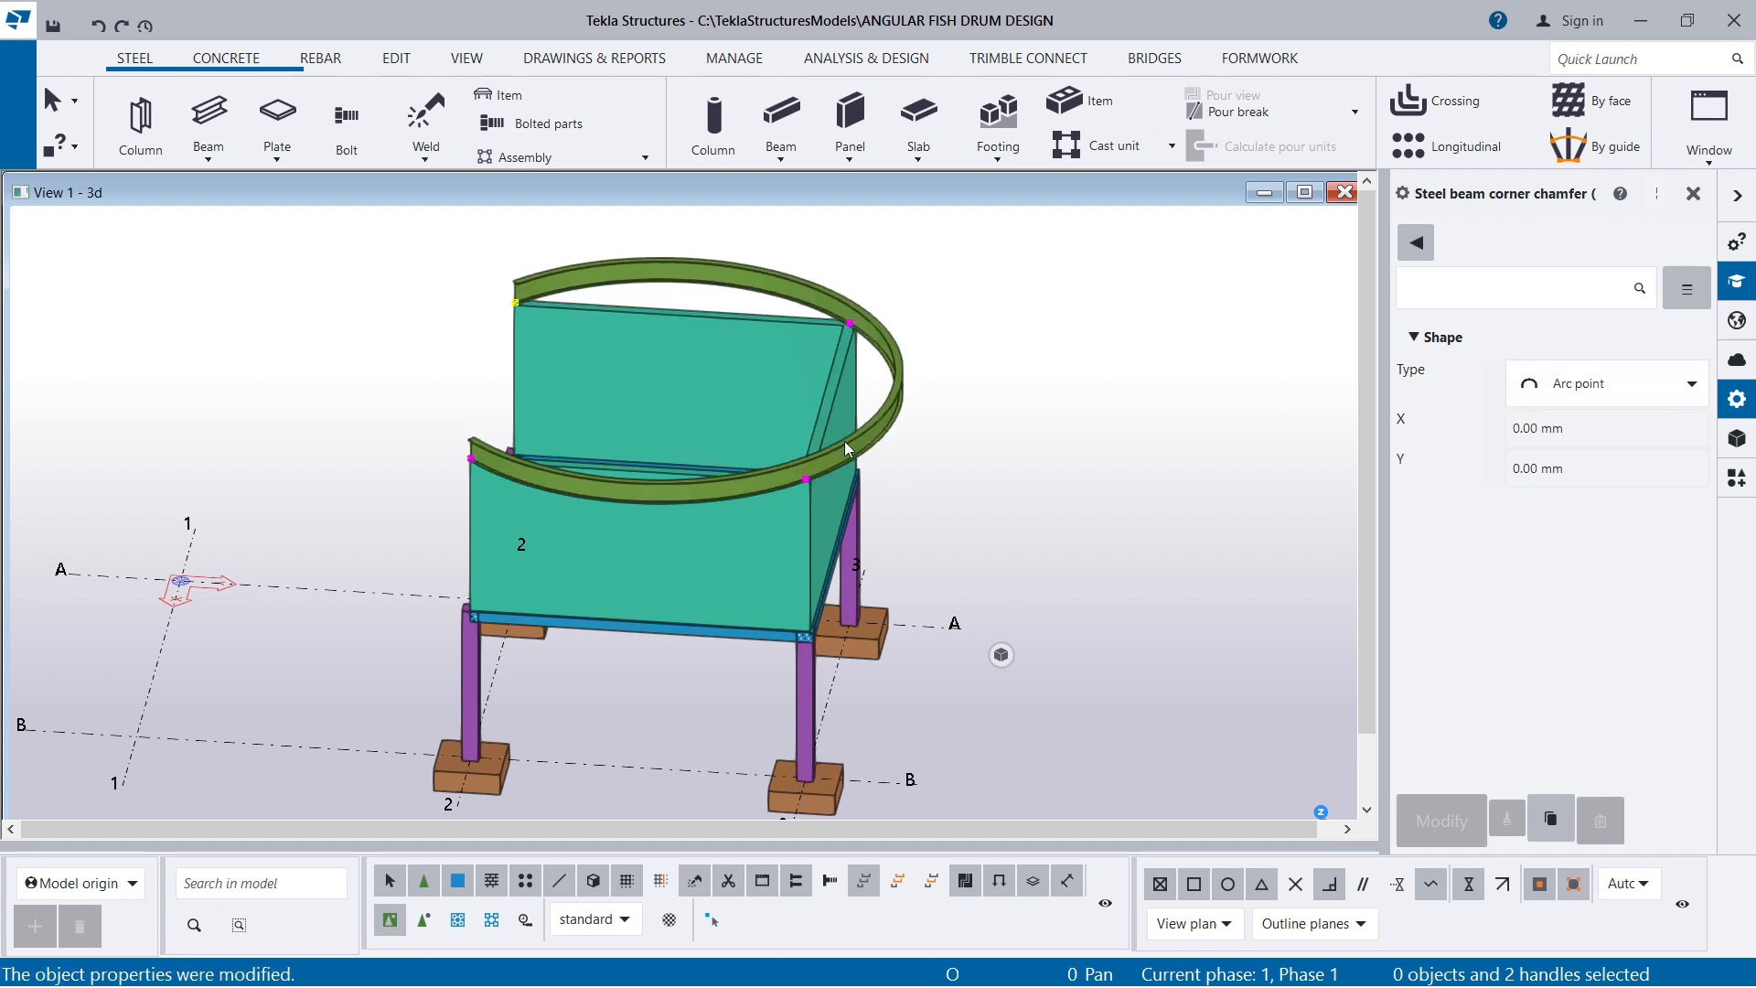
Curve the concrete wall panel by setting the chamfer type of its two back corners to Arc point
click(759, 540)
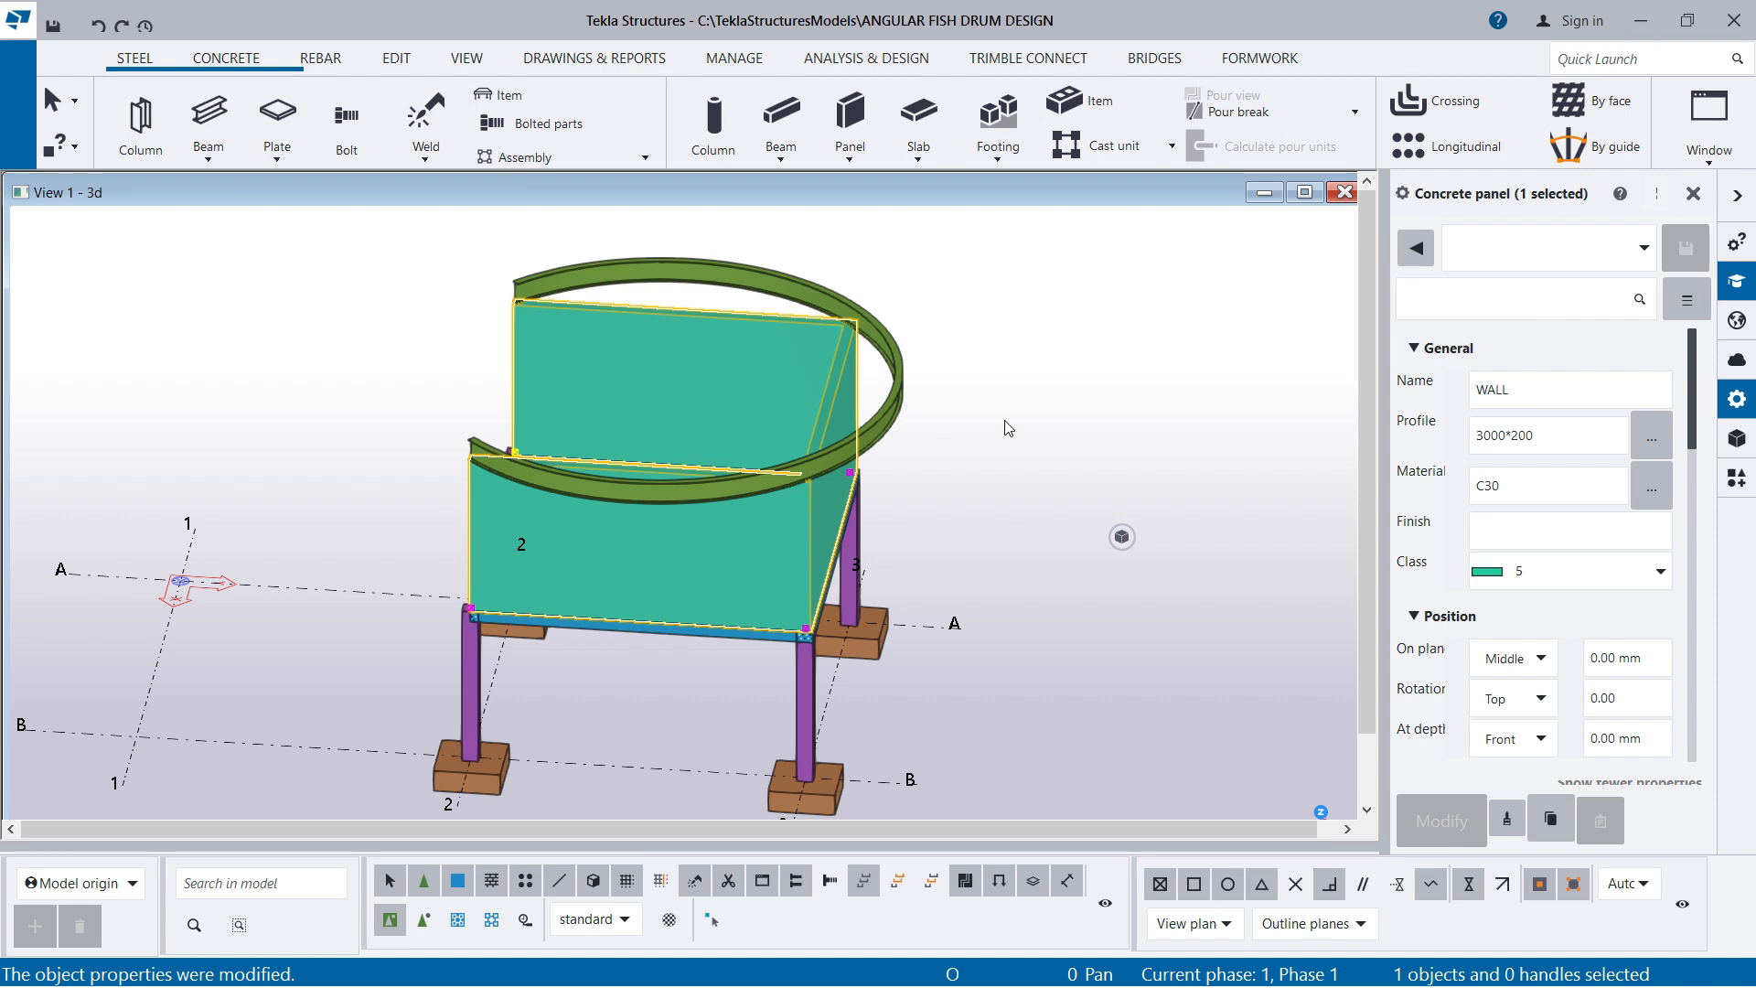
drag(706, 215, 995, 675)
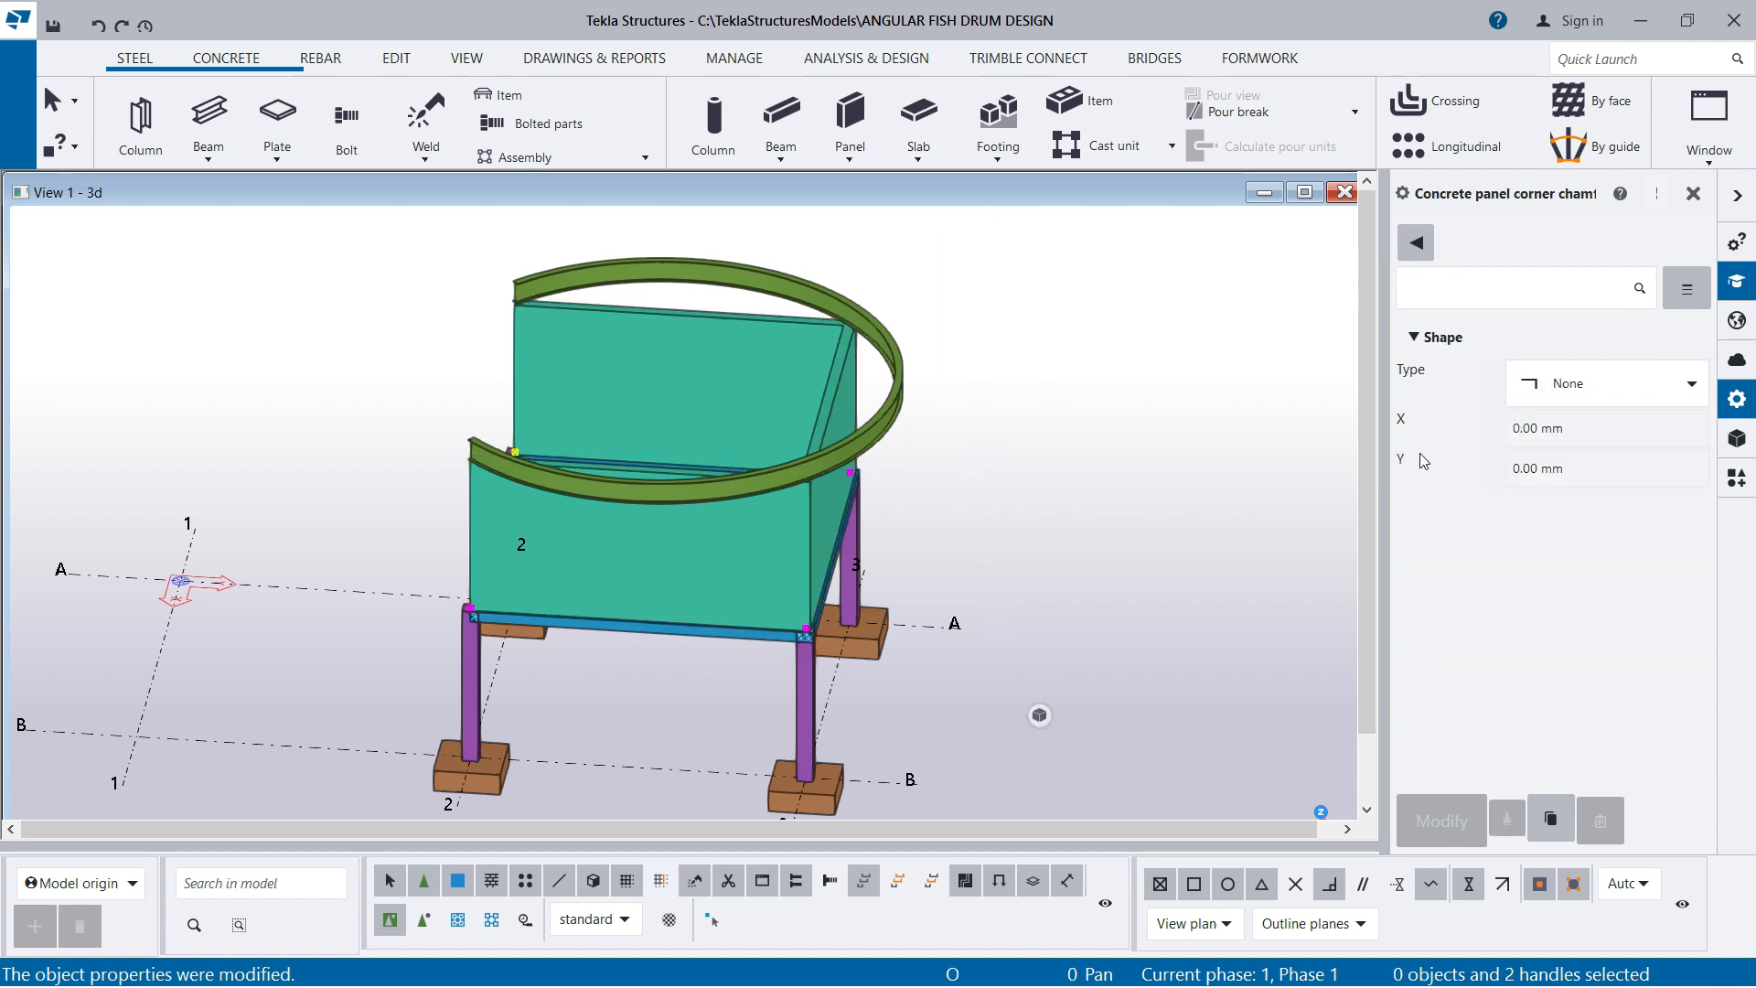
click(1575, 391)
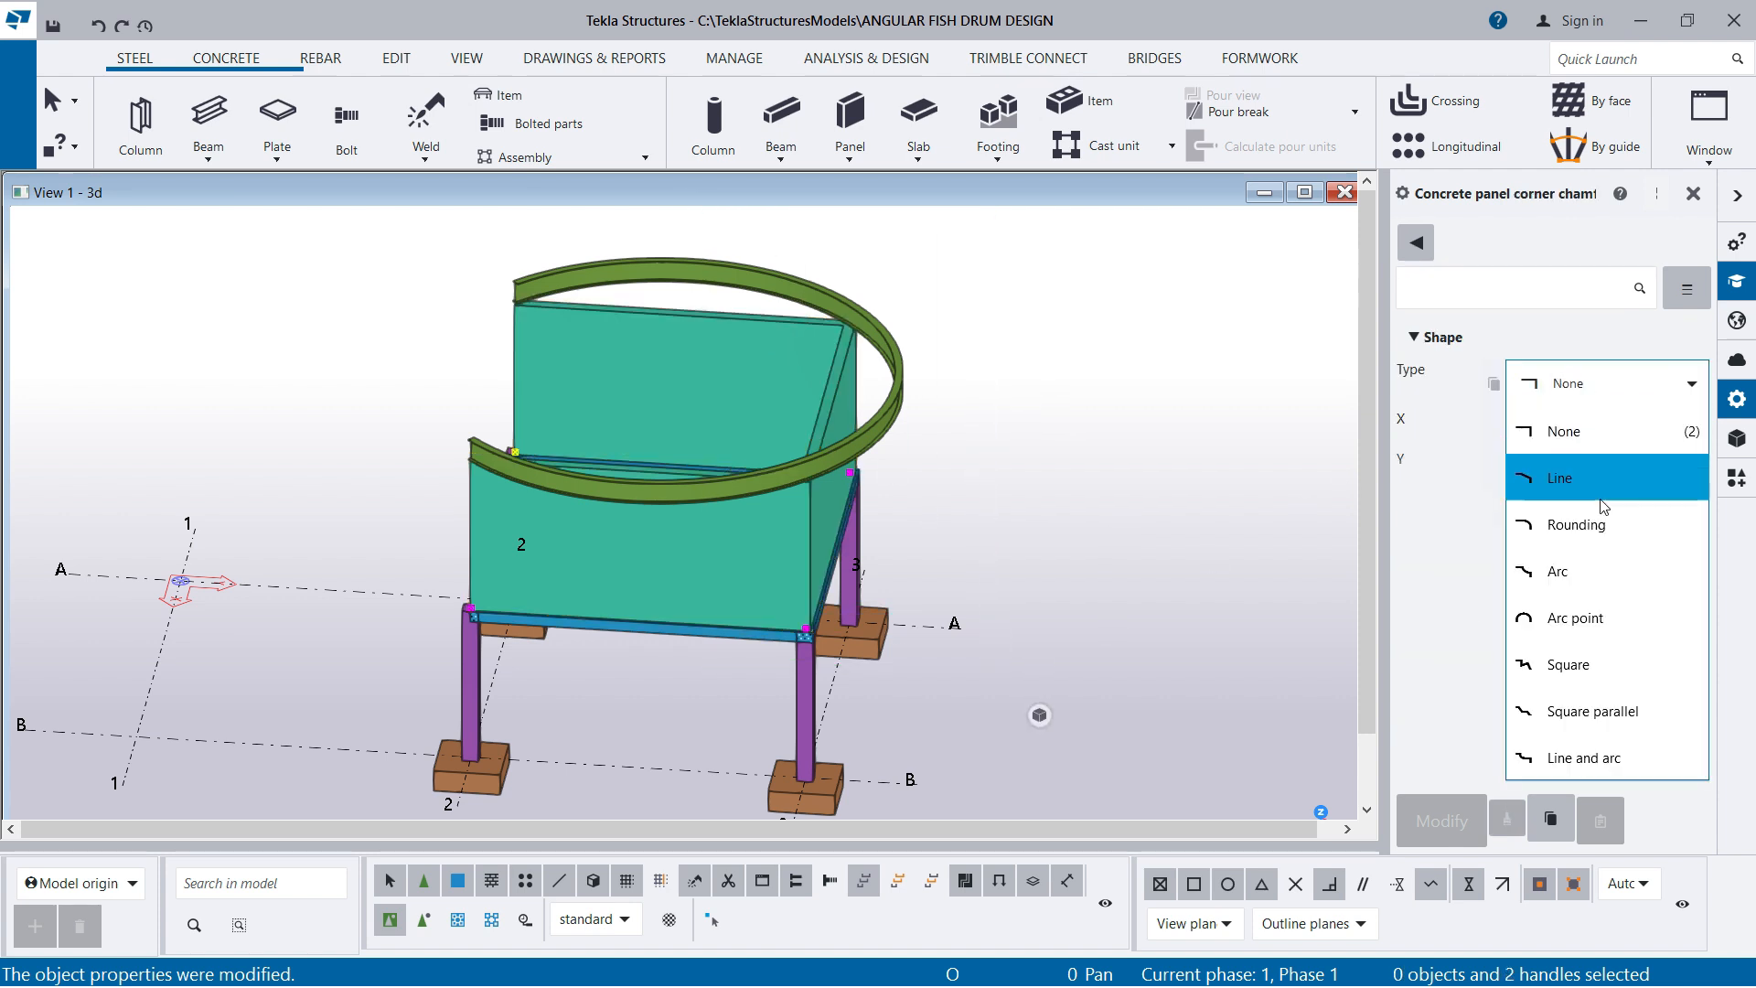
click(1572, 622)
click(1434, 831)
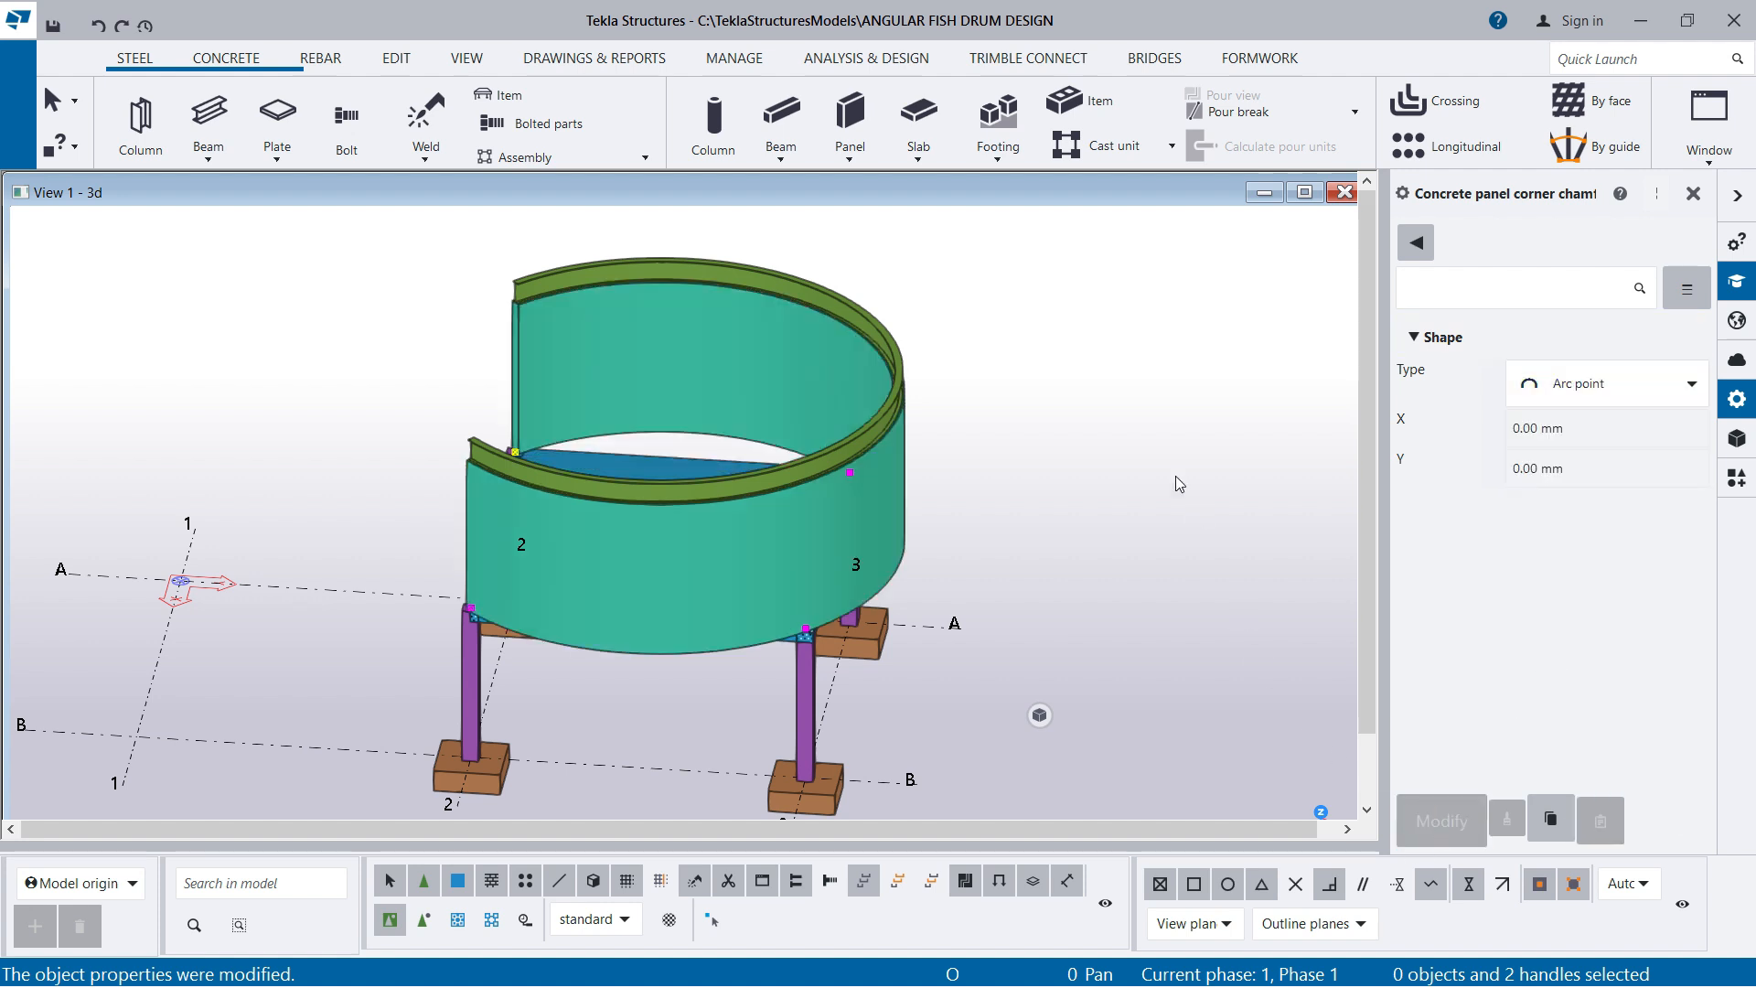
Round the floor slab's back edge by setting the chamfer type of its two back corners to Arc point
click(653, 461)
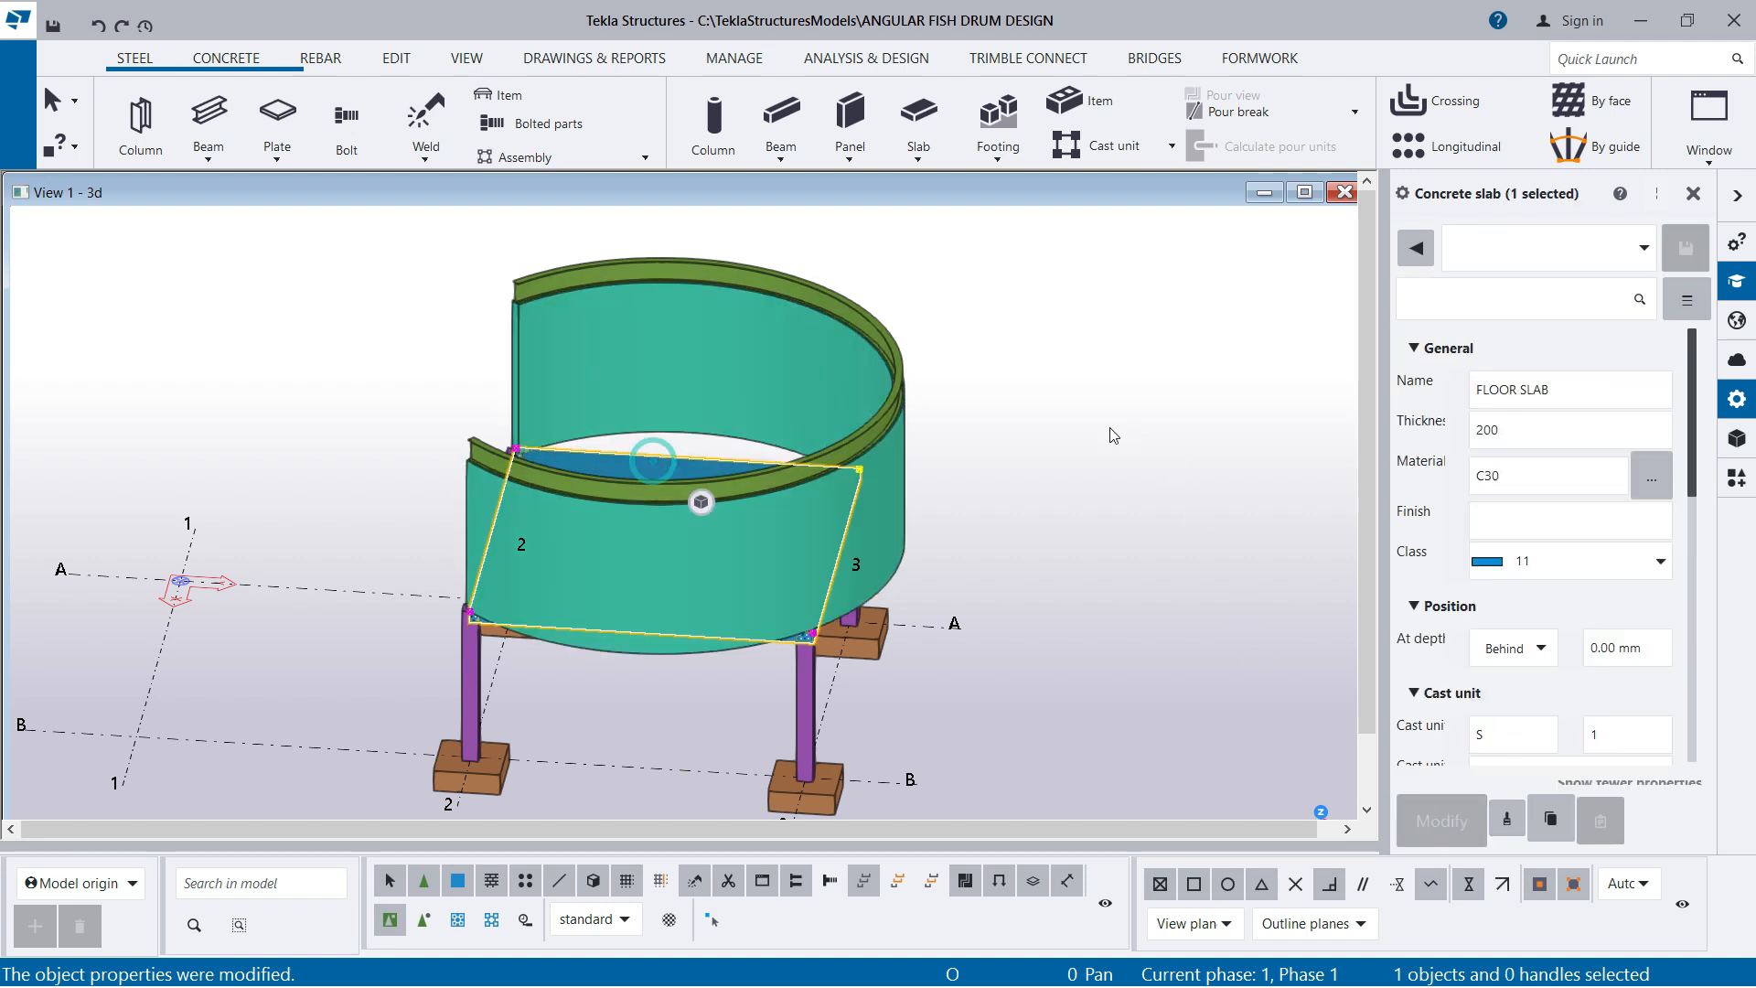
drag(944, 477, 1037, 716)
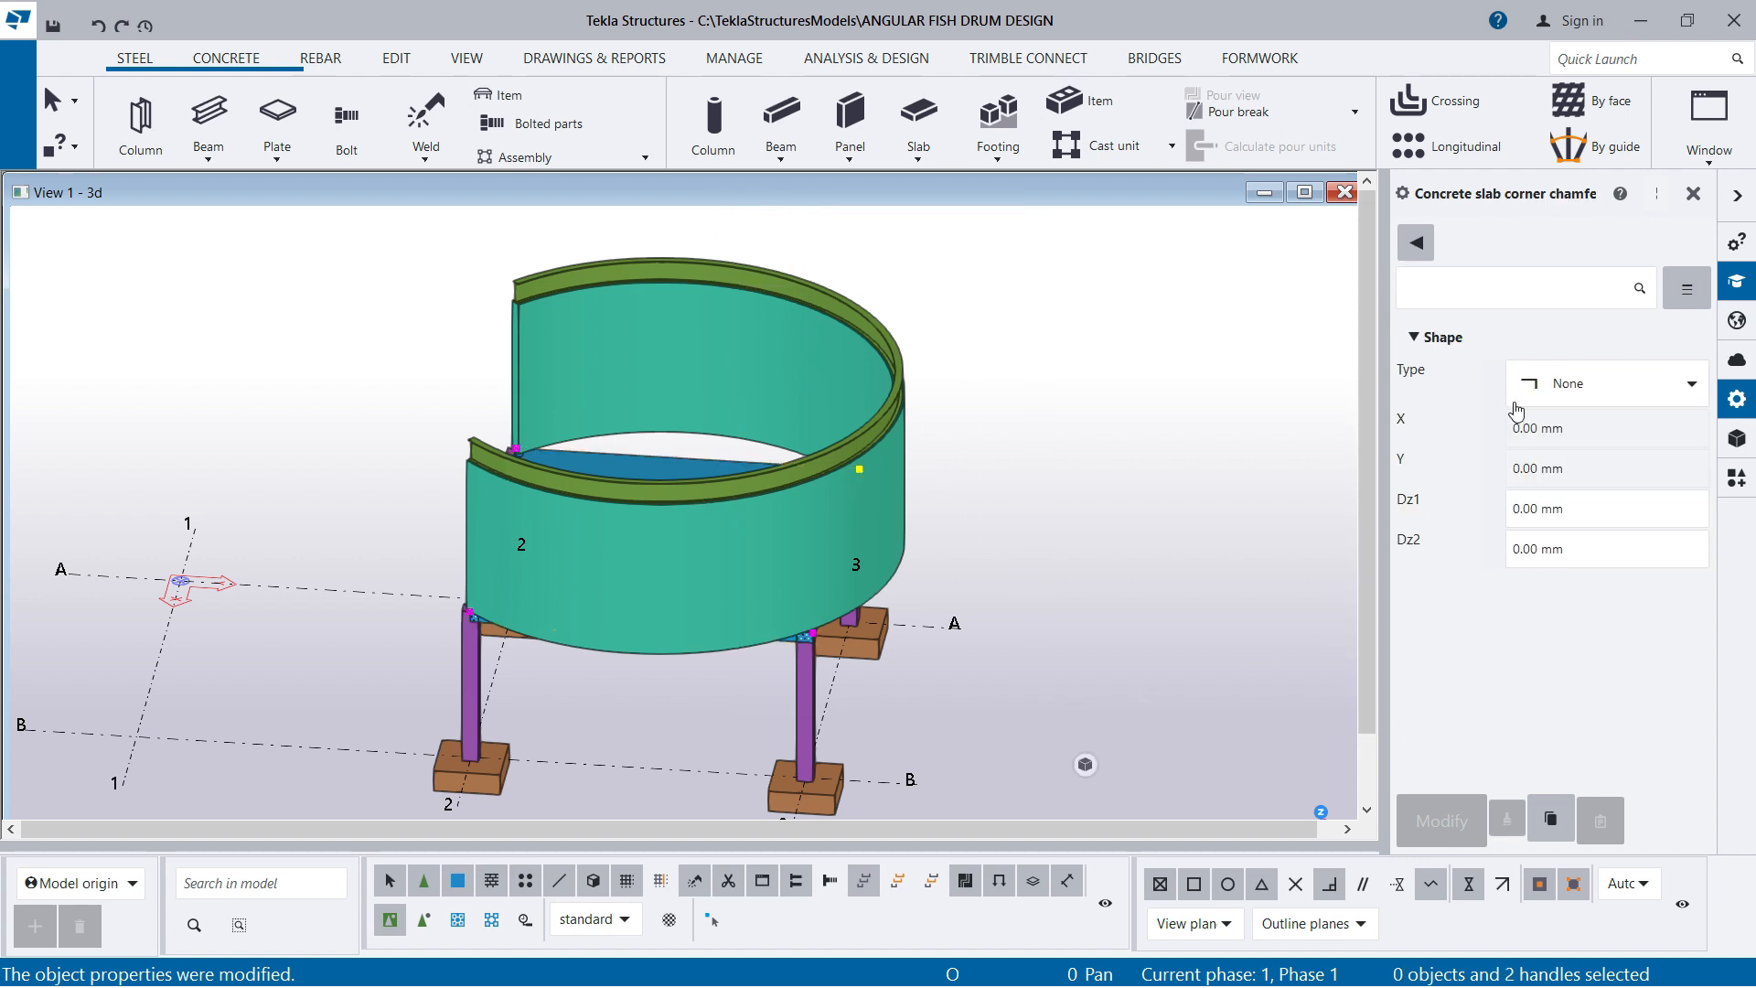
click(1612, 392)
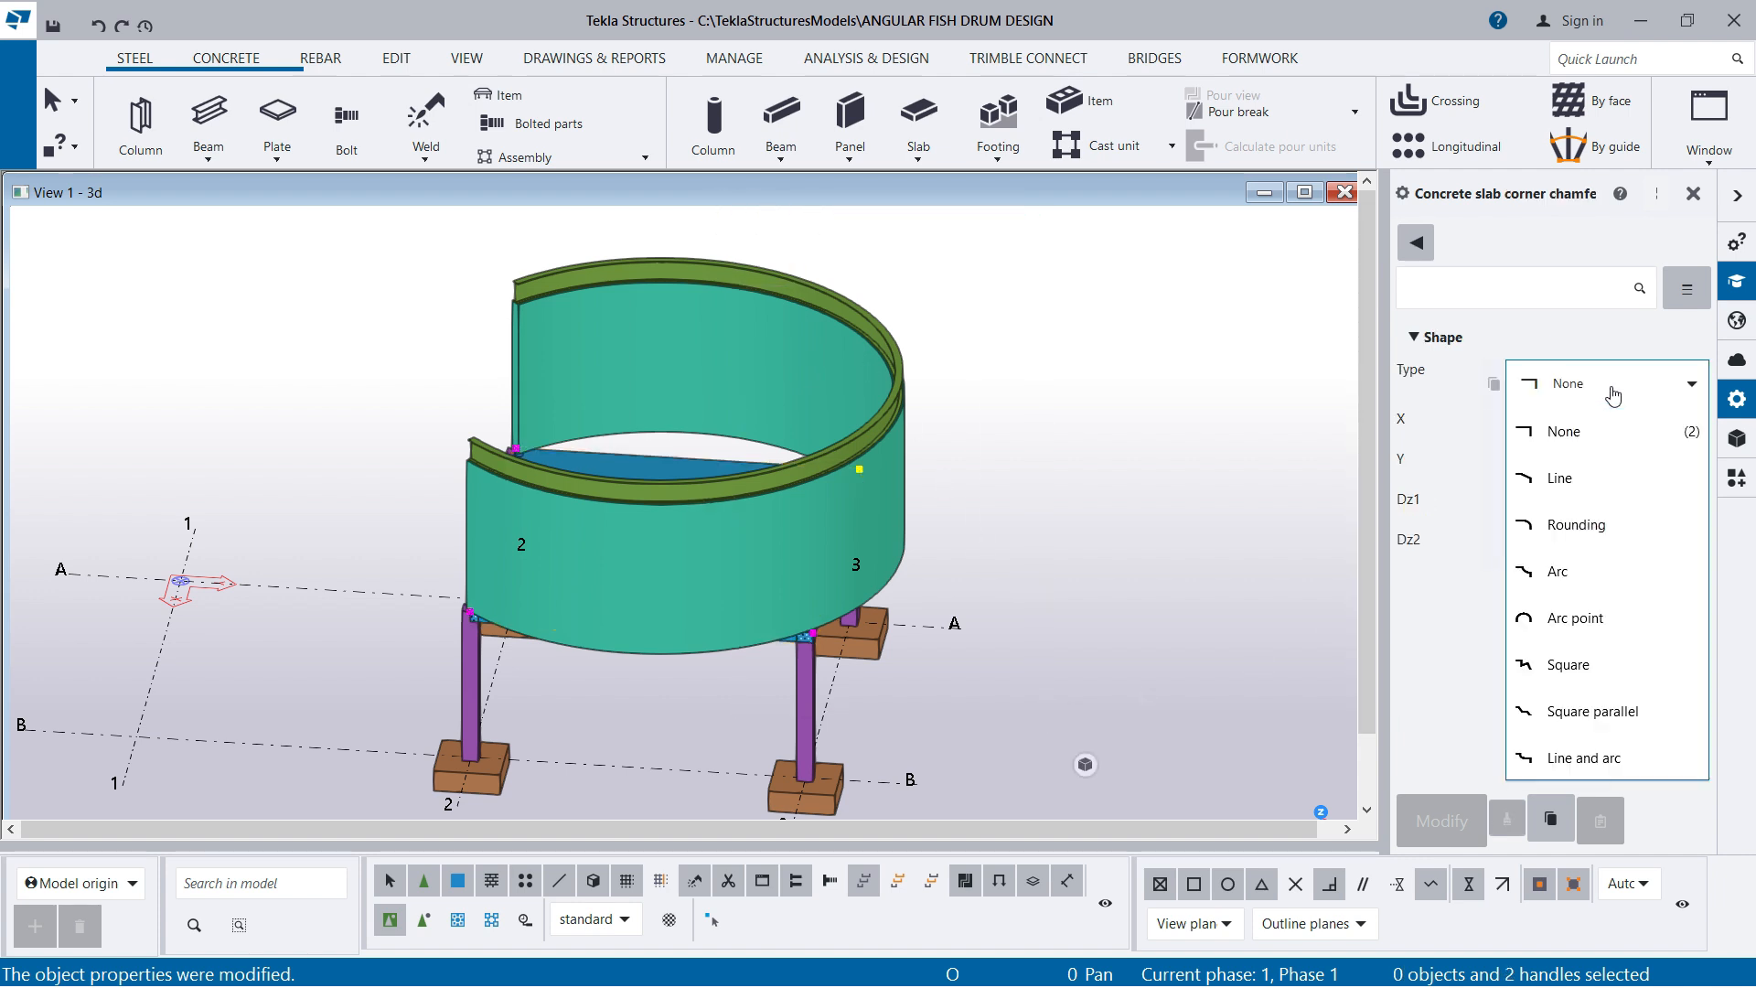
click(1589, 617)
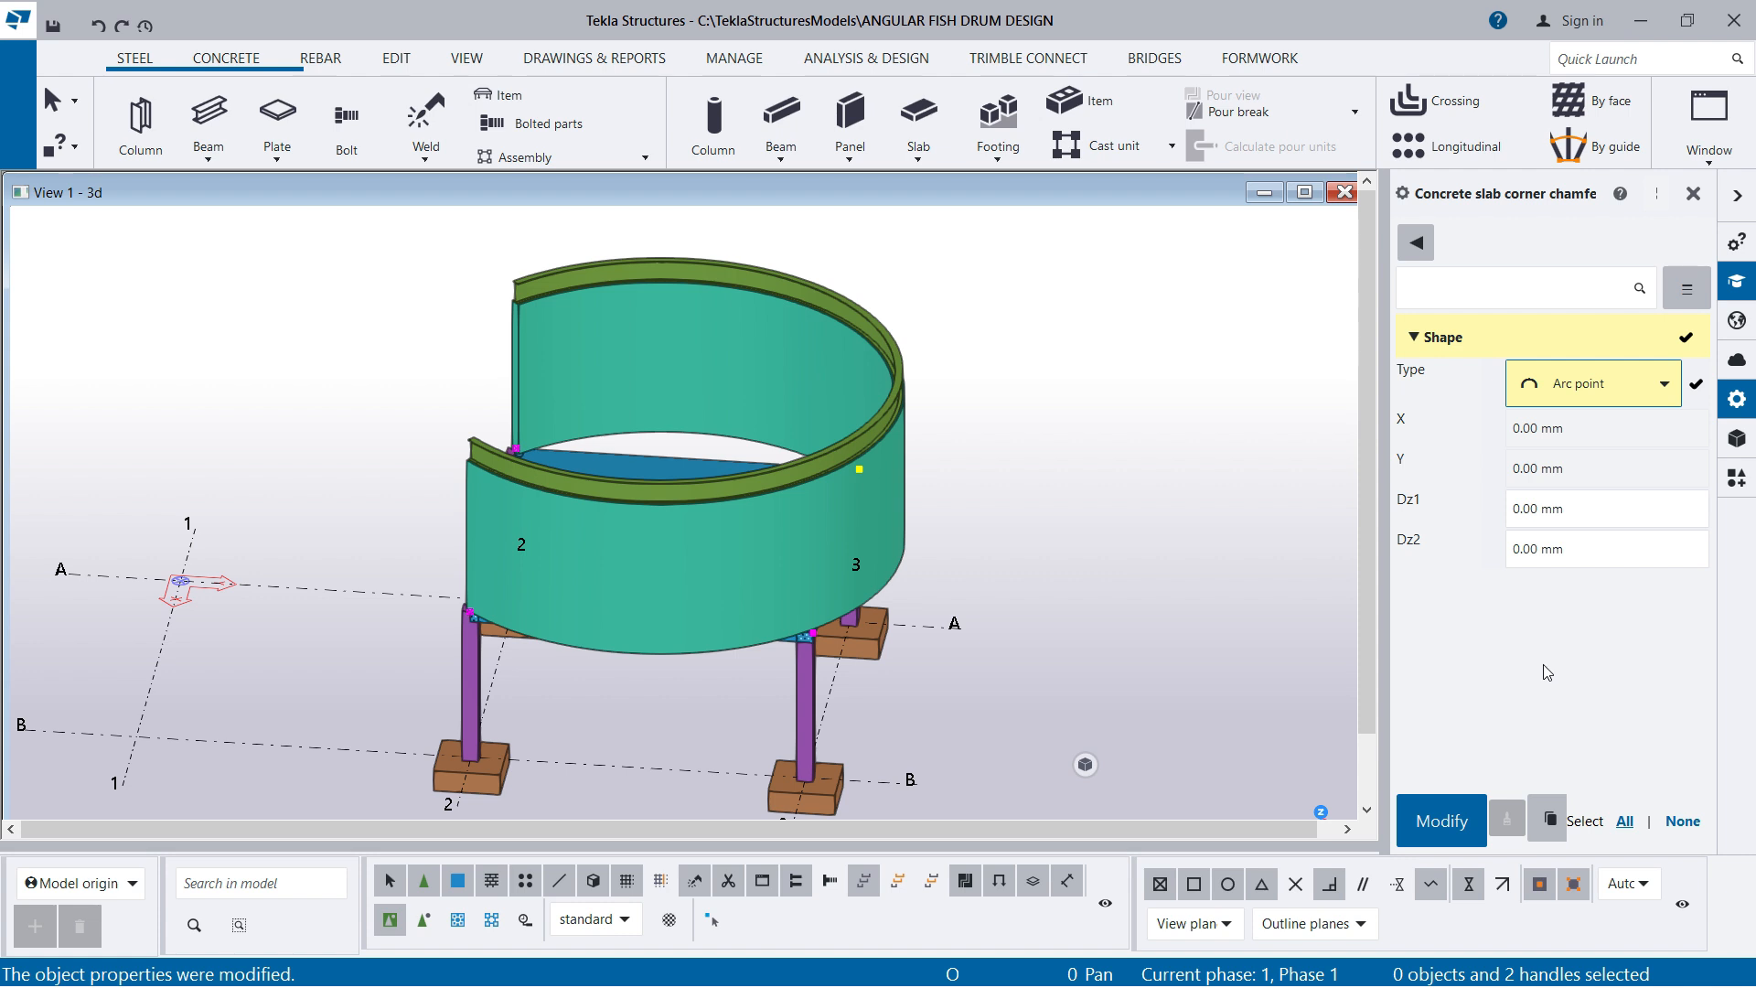
click(1438, 828)
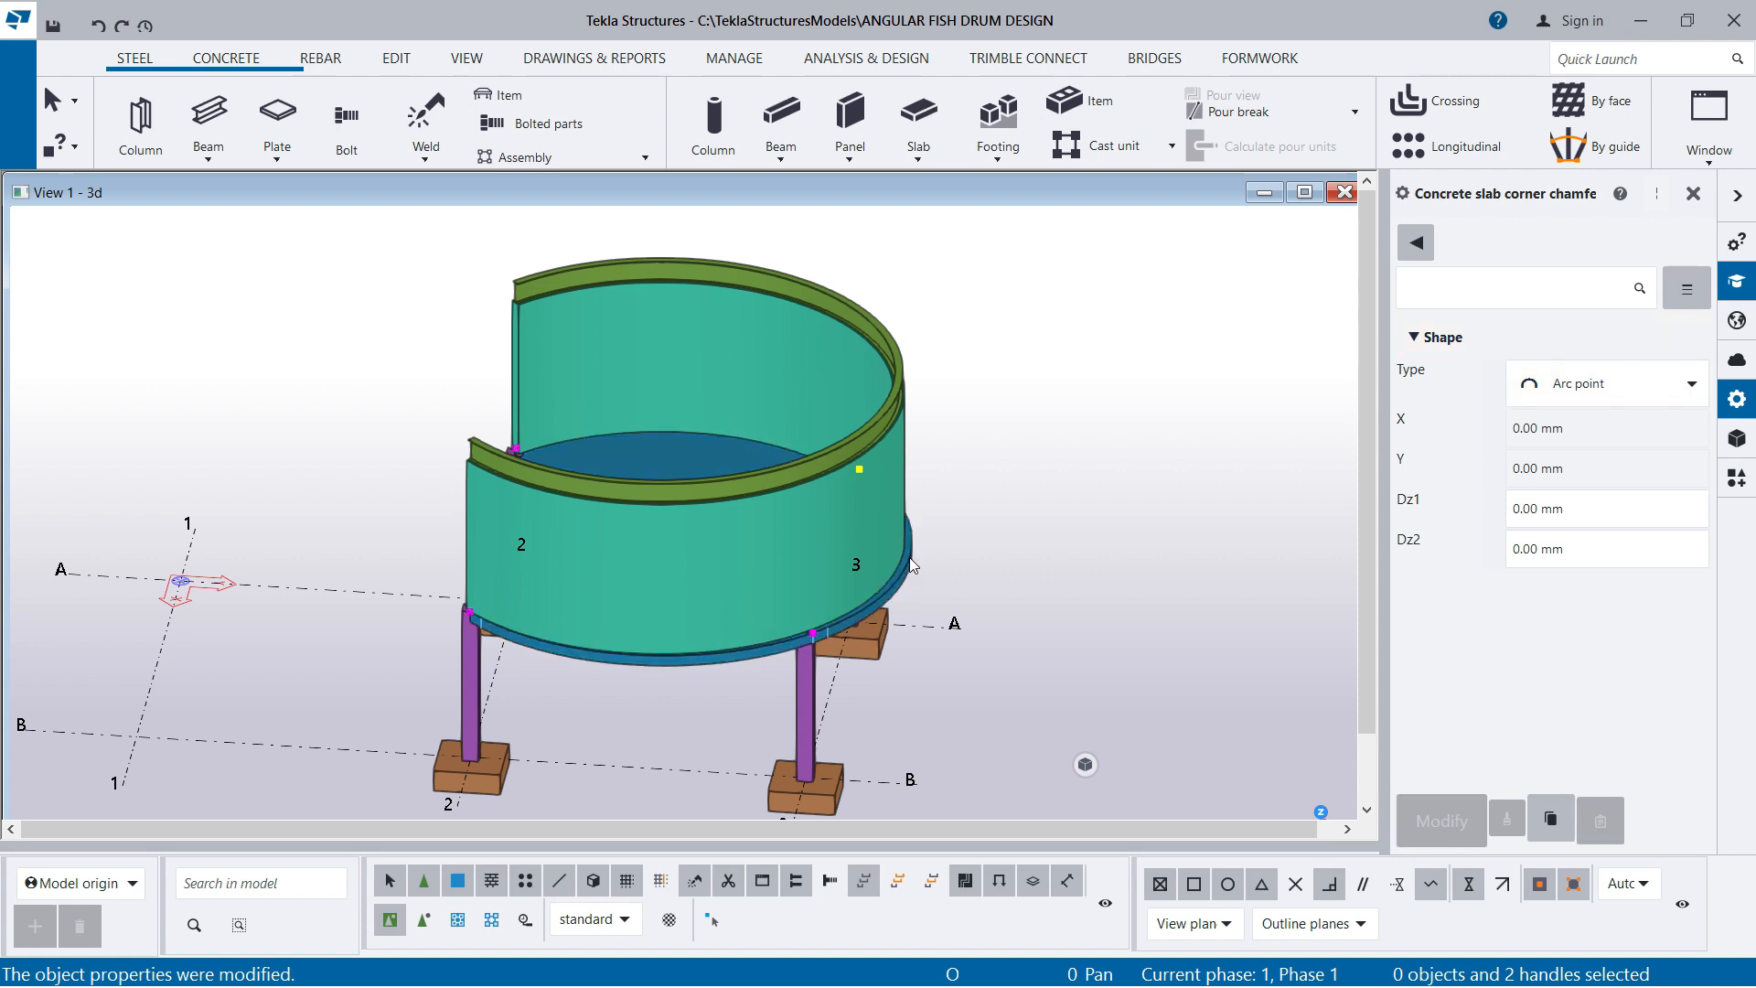
Examine the curved walls, slab and top beam from the open front of the drum
scroll(514, 661, up, 2)
ctrl+middle_drag(515, 661, 953, 549)
scroll(953, 549, down, 2)
ctrl+middle_drag(578, 560, 794, 533)
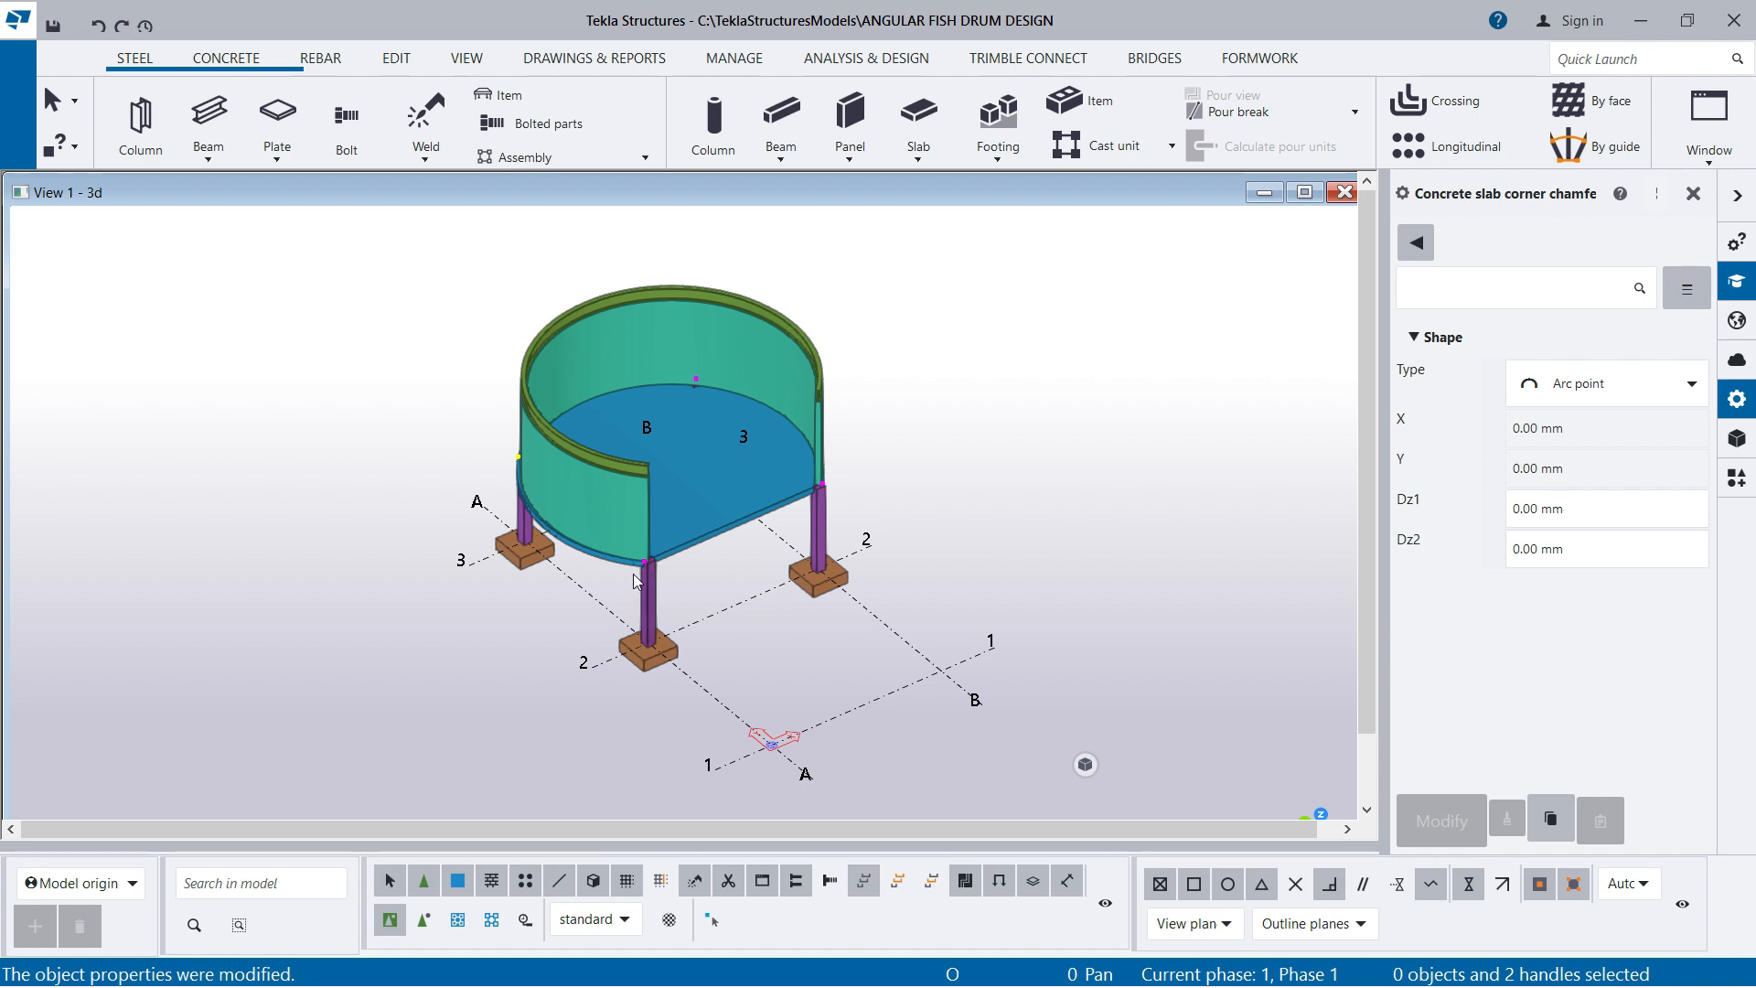
scroll(704, 585, up, 4)
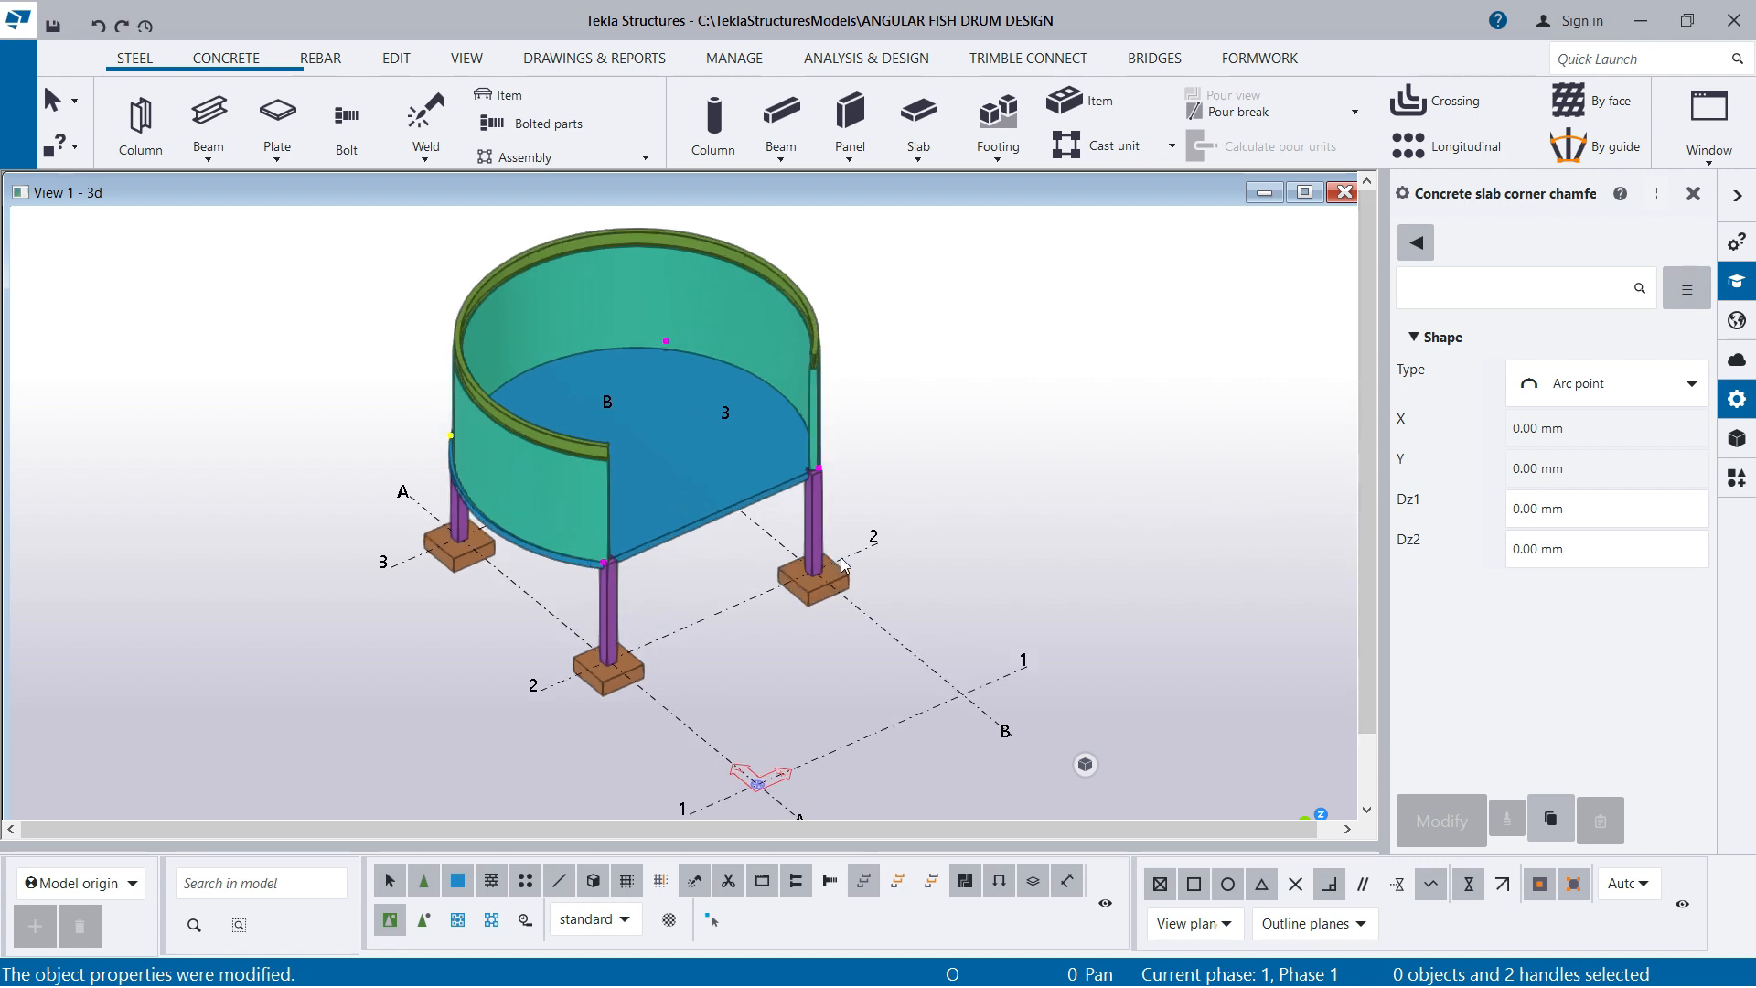
scroll(821, 708, down, 2)
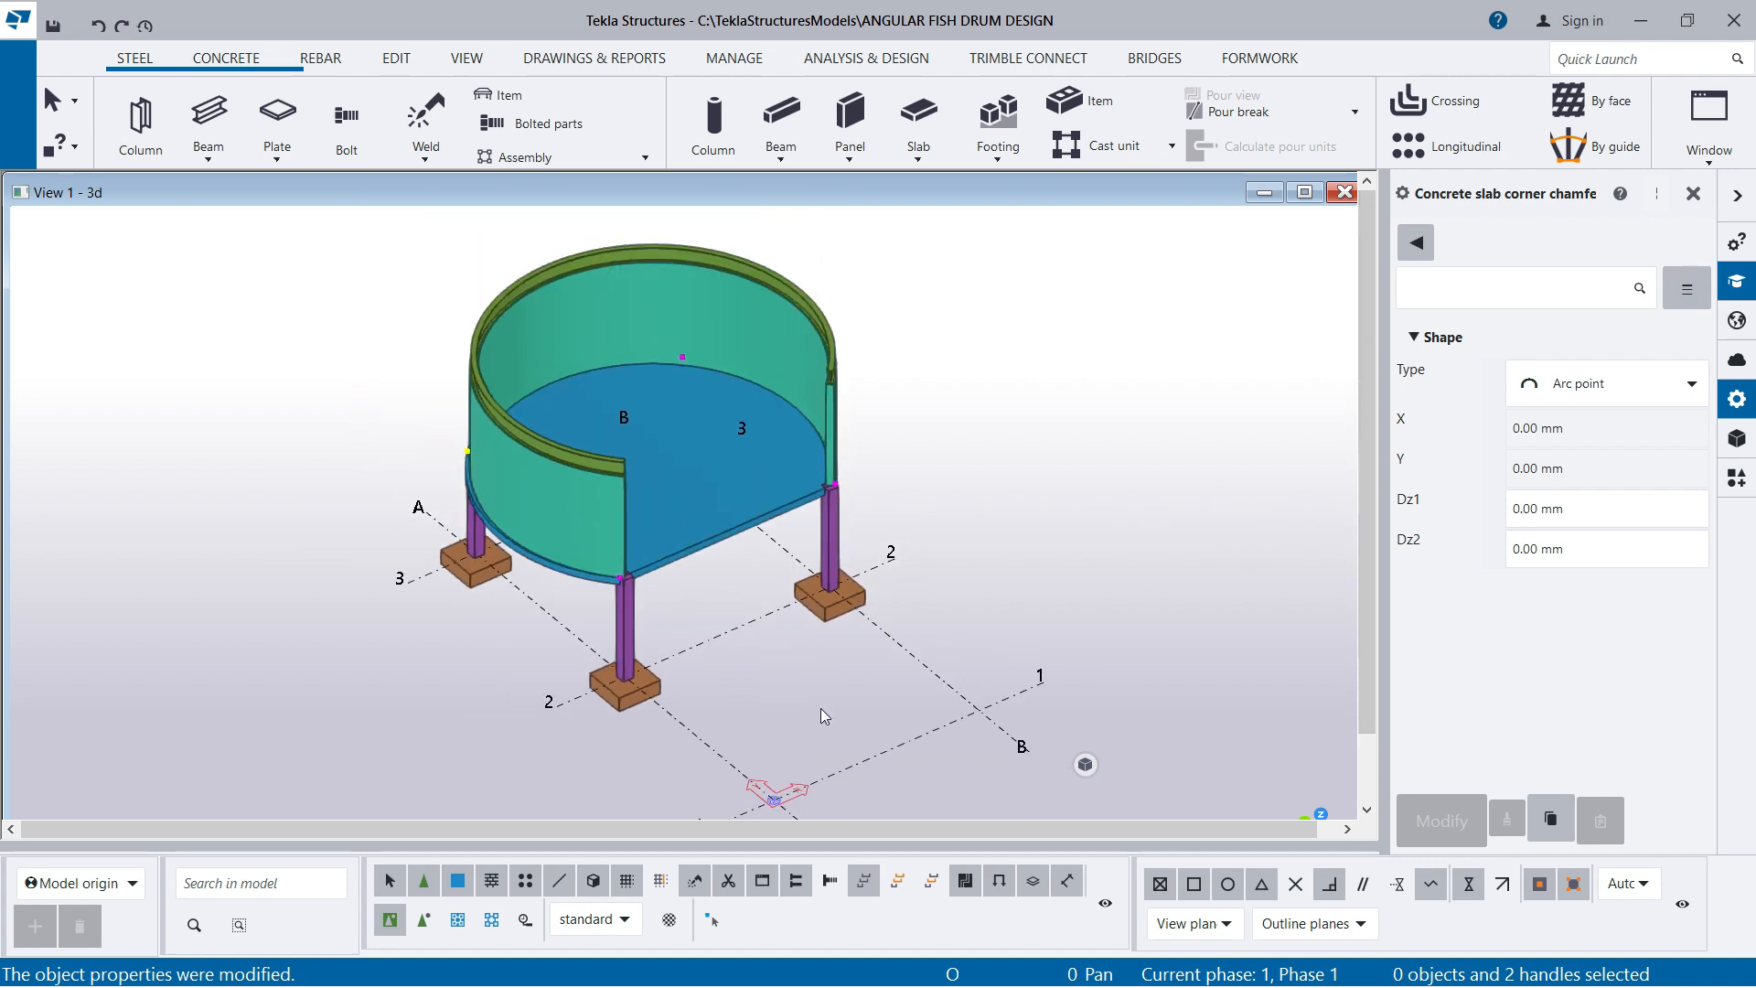
Clear the slab handle selection and show the drum in plan view
scroll(601, 458, up, 2)
scroll(845, 528, down, 1)
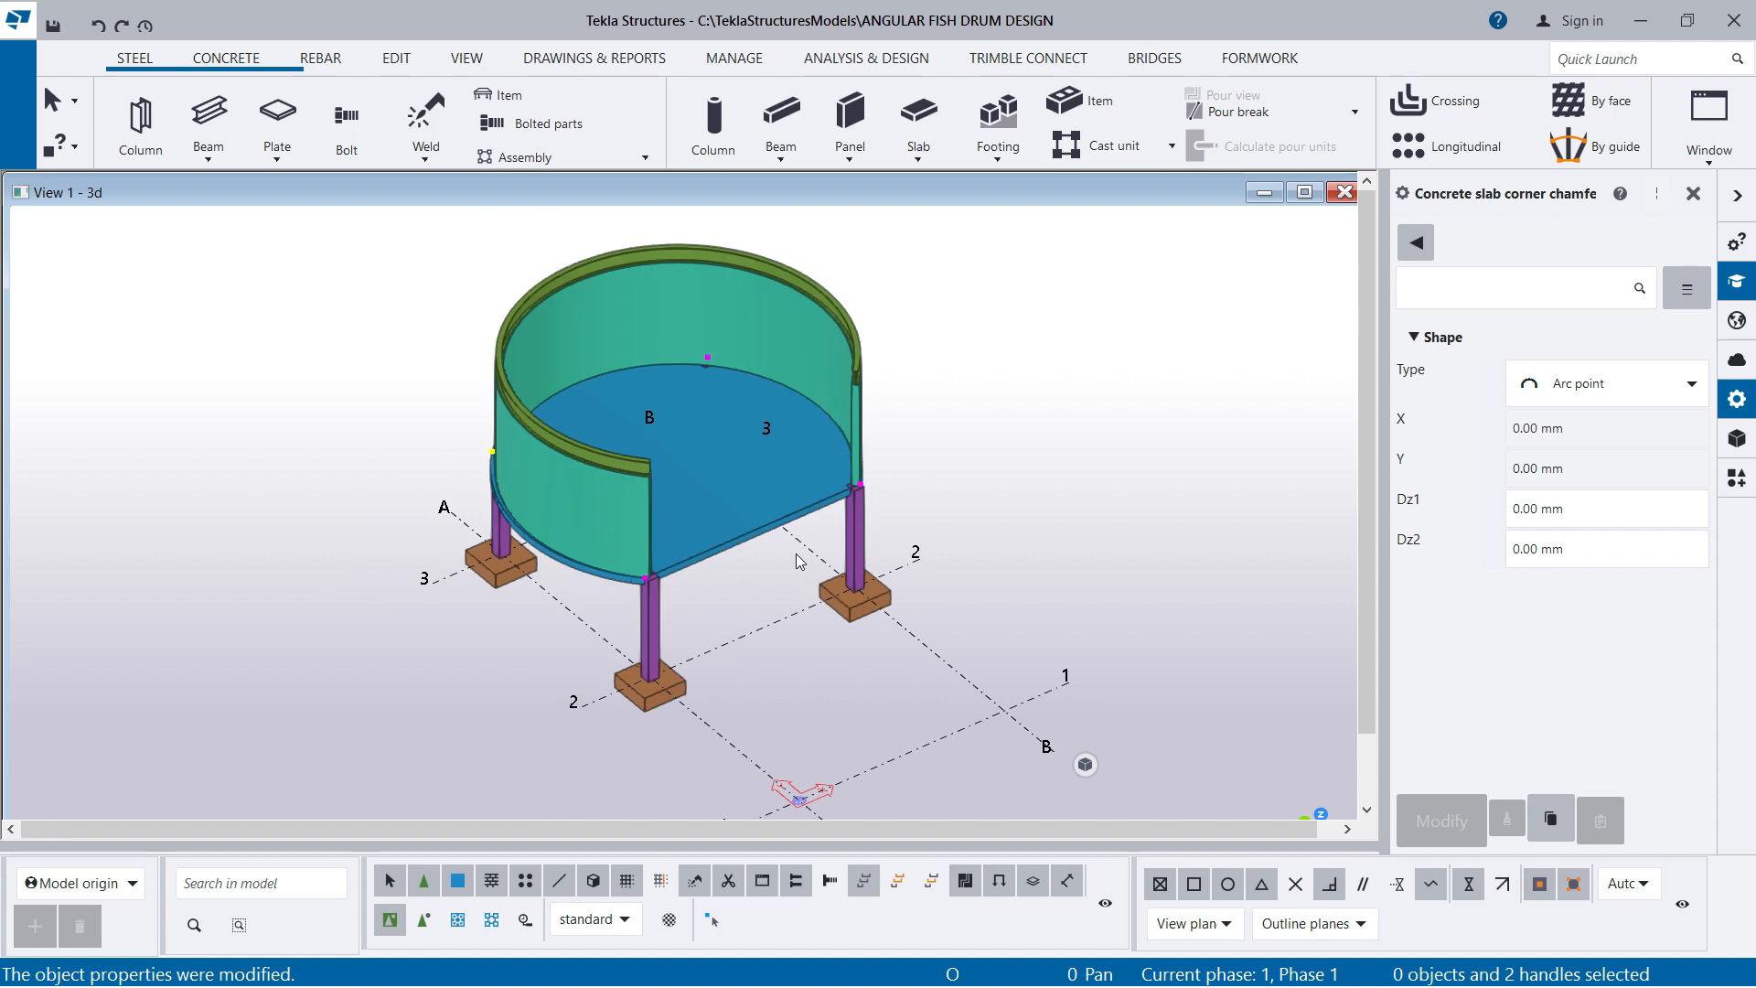
click(984, 416)
scroll(828, 478, up, 1)
scroll(820, 588, down, 1)
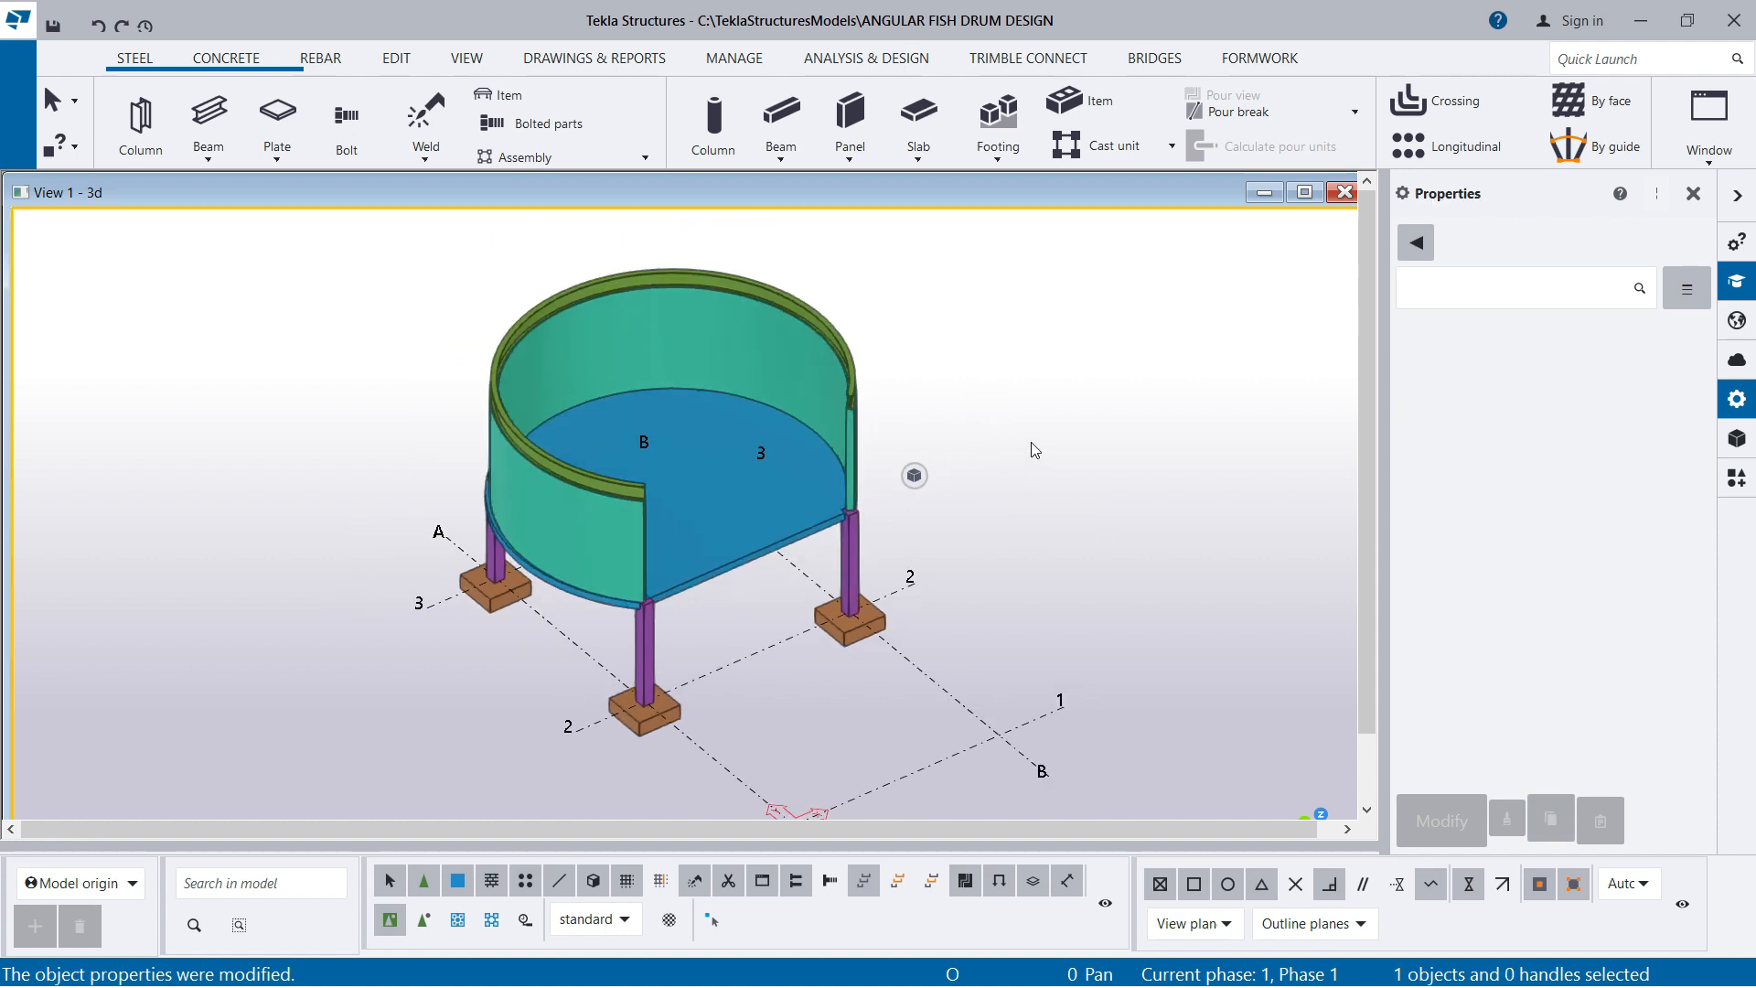
key(ctrl+p)
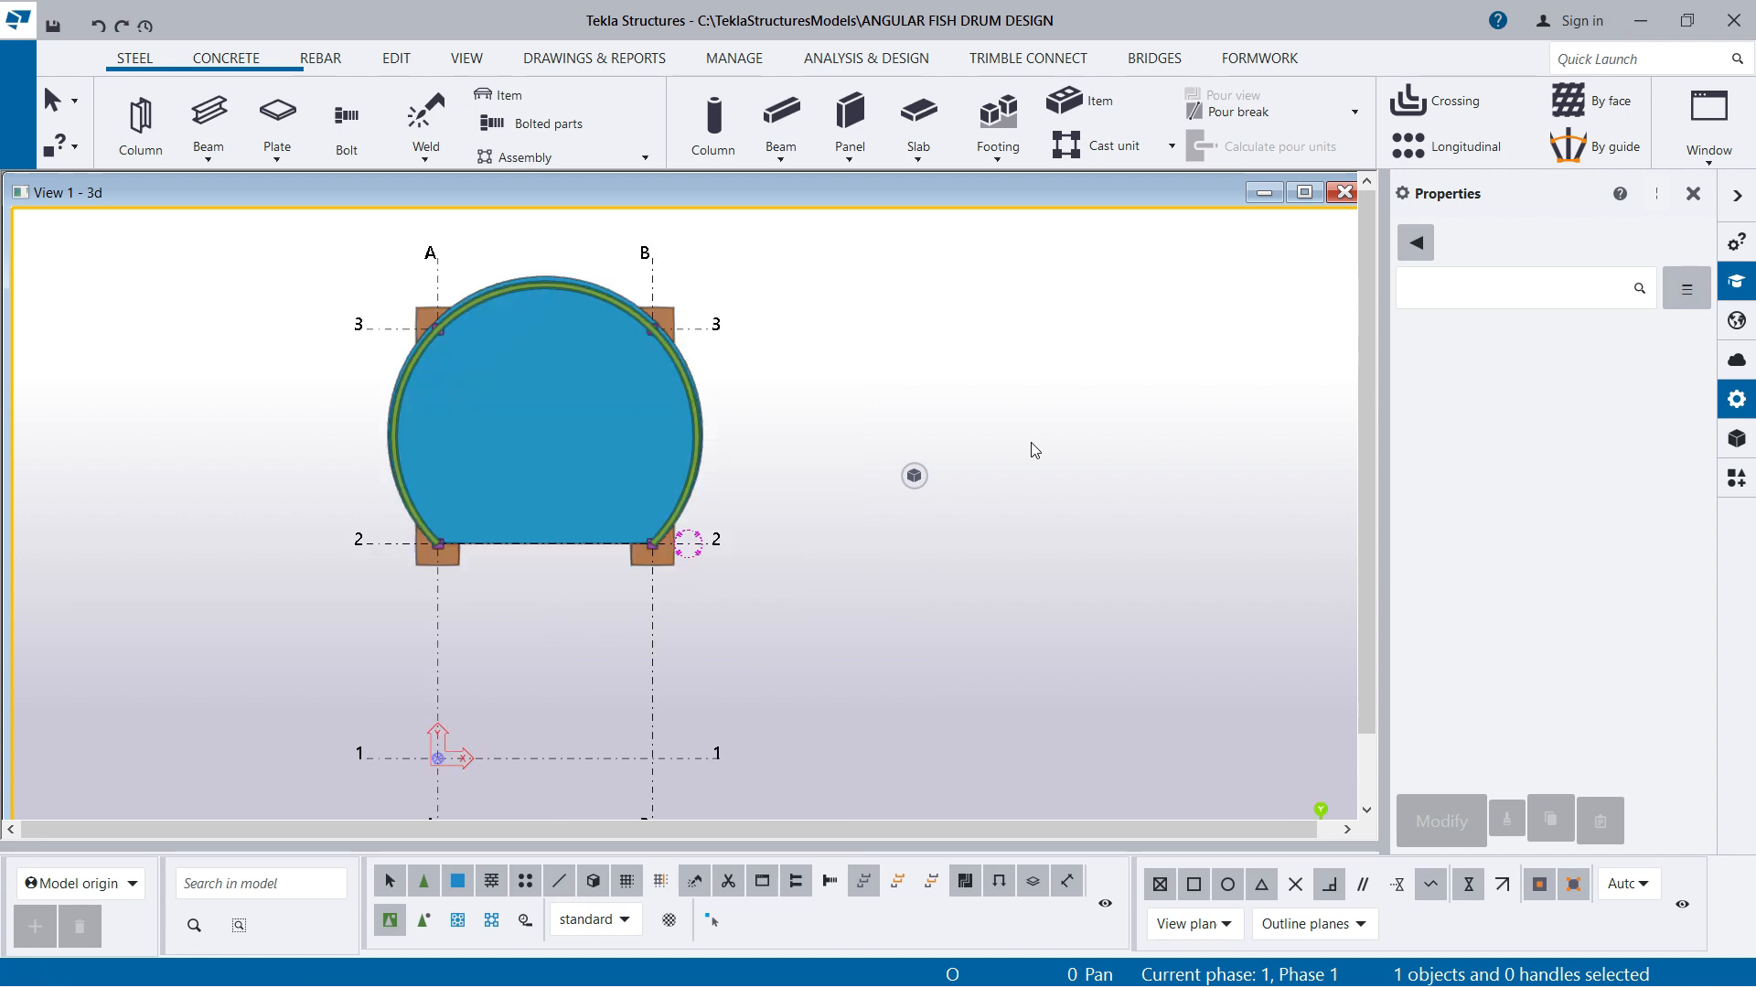
scroll(736, 322, up, 1)
scroll(743, 306, up, 1)
scroll(1267, 476, up, 1)
scroll(1130, 467, down, 2)
Select the footings and columns on grid line 3 together with the slab, curved wall panel and top polybeam
drag(333, 261, 838, 427)
scroll(388, 341, up, 1)
scroll(390, 341, up, 2)
scroll(1043, 367, down, 2)
scroll(741, 397, up, 2)
scroll(1046, 362, down, 2)
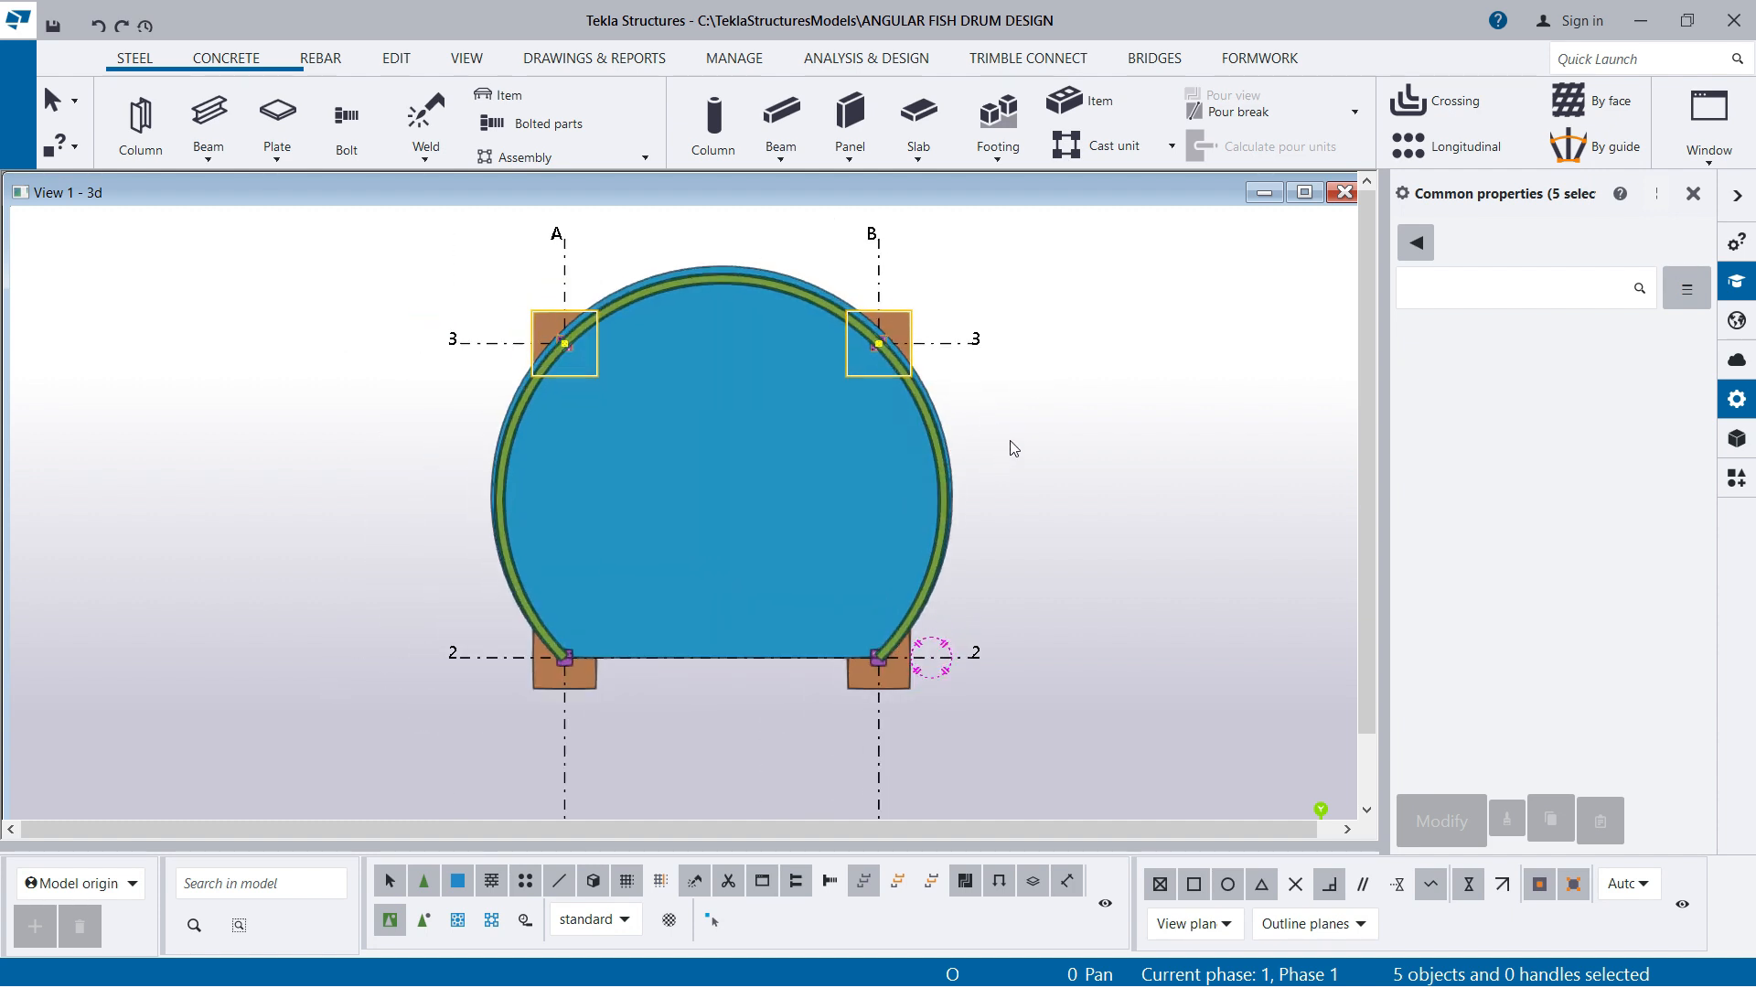
drag(893, 477, 884, 478)
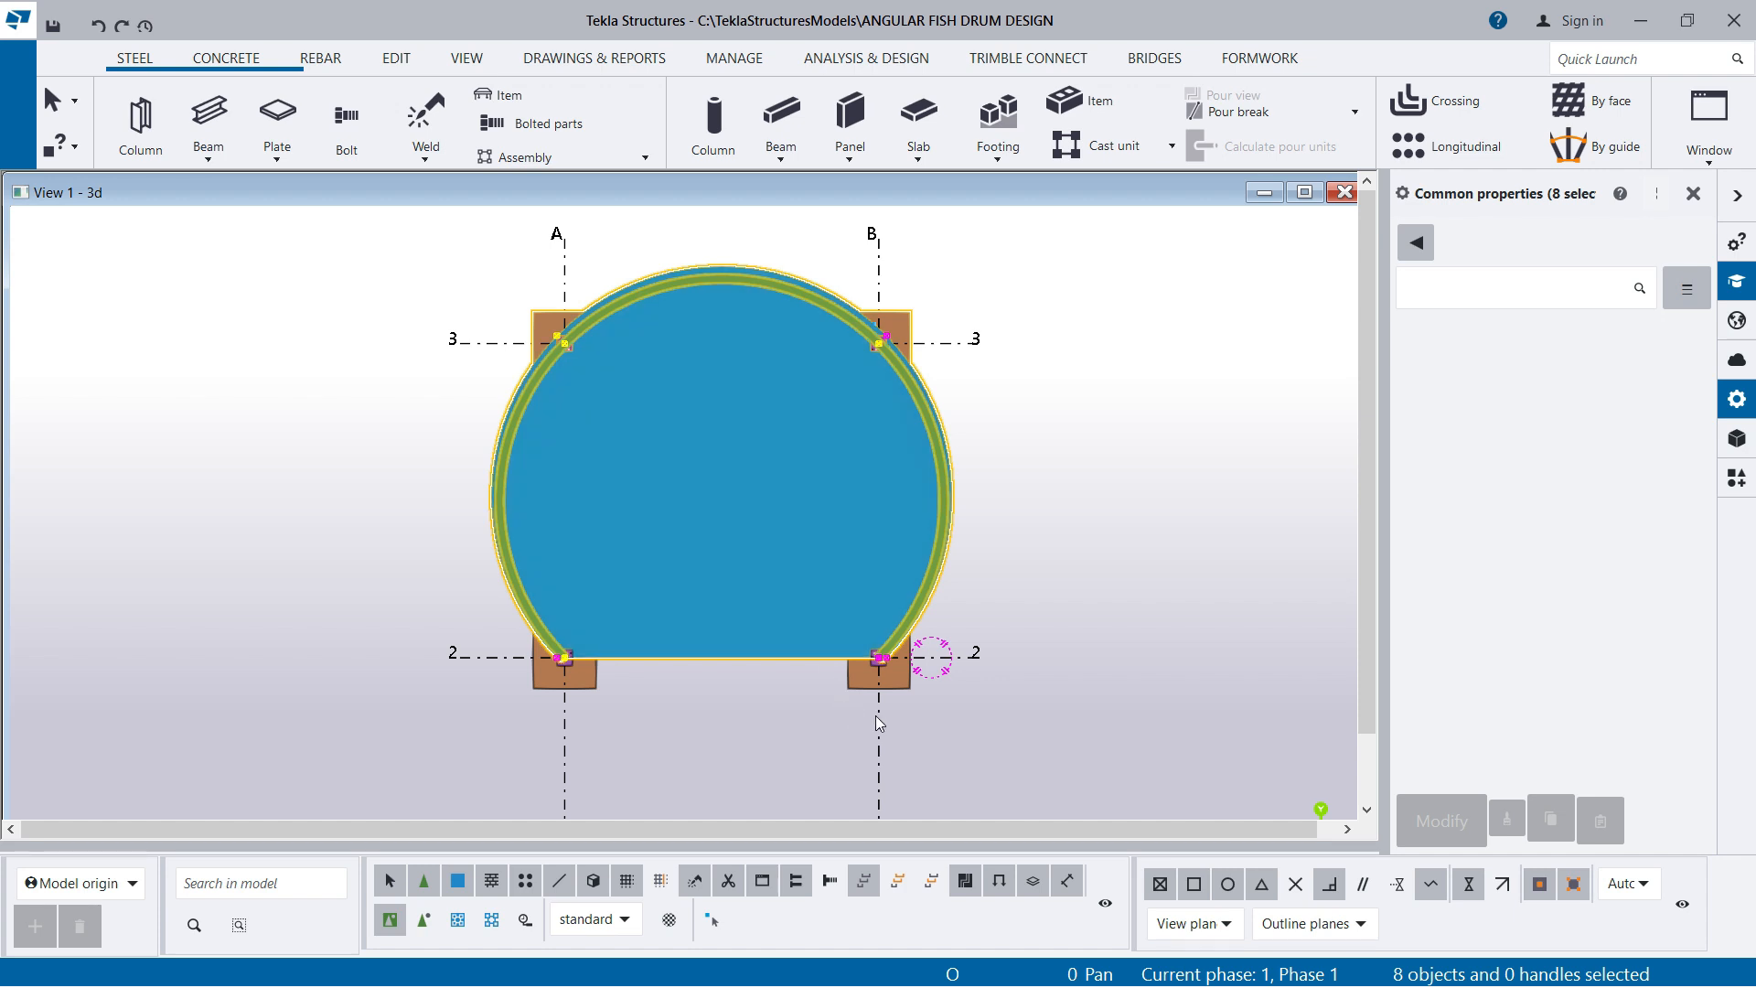
scroll(874, 718, up, 2)
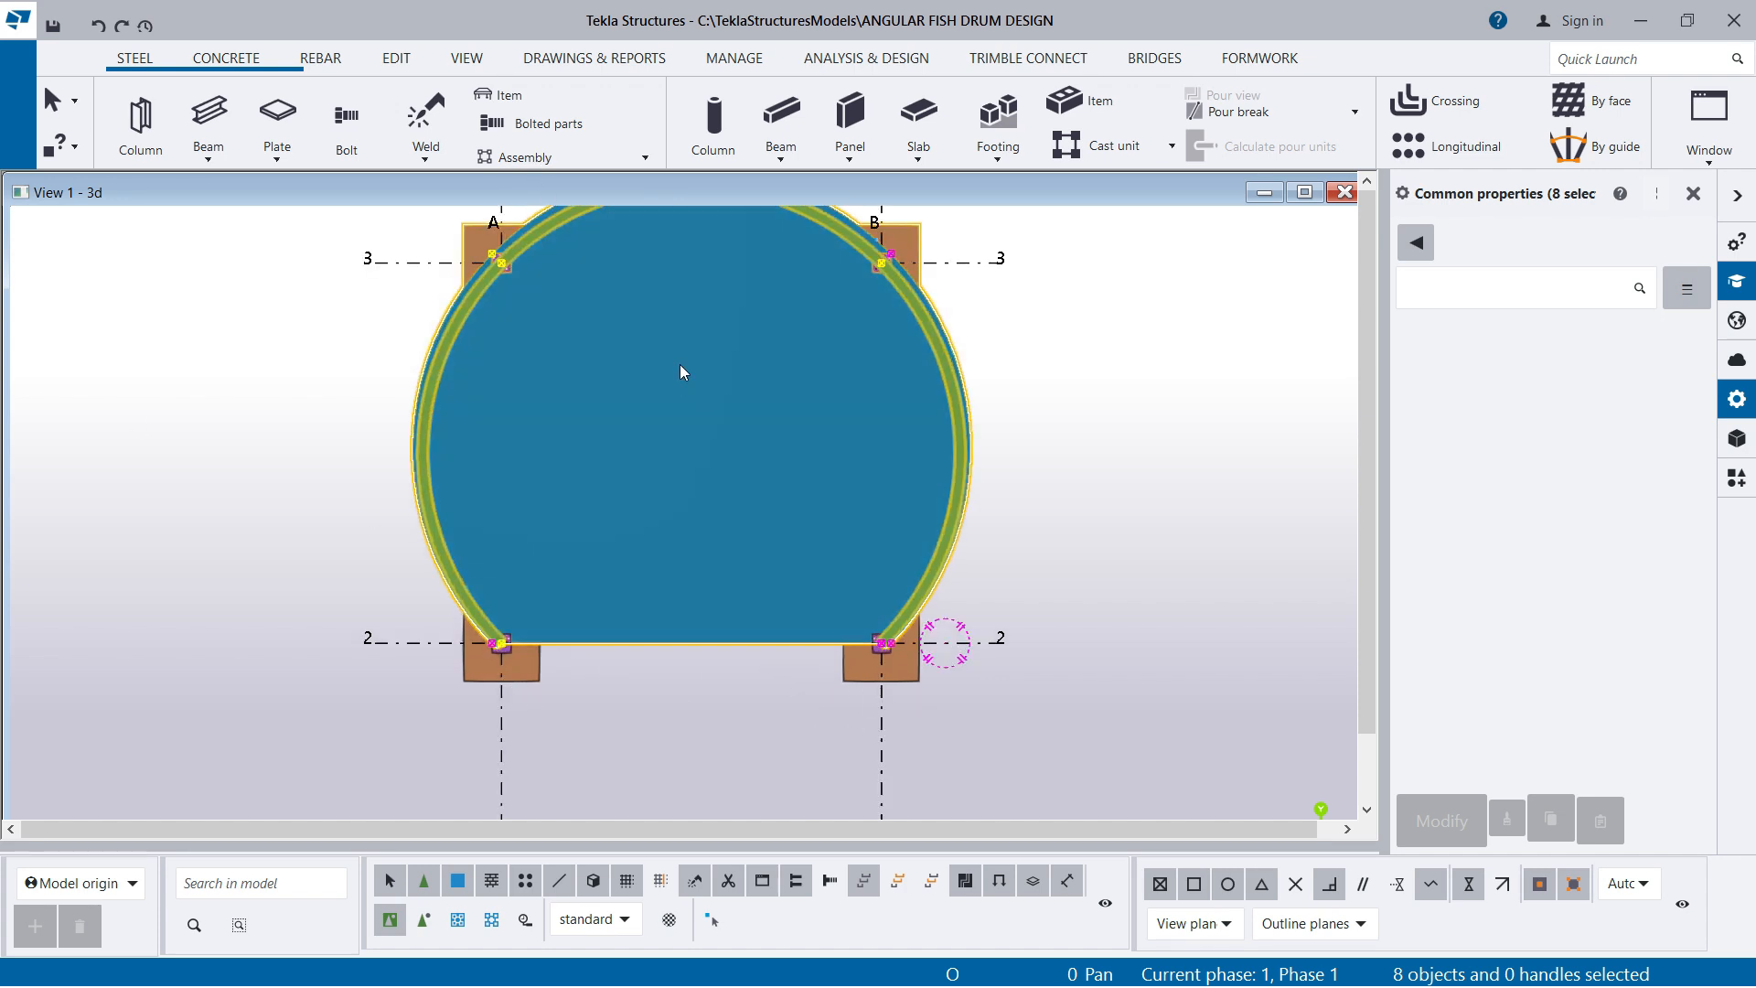
Make a mirrored copy of the selected drum parts about grid line 2, with Y0 6000.00 and angle 180.00
right_click(1056, 311)
mouse_move(1123, 375)
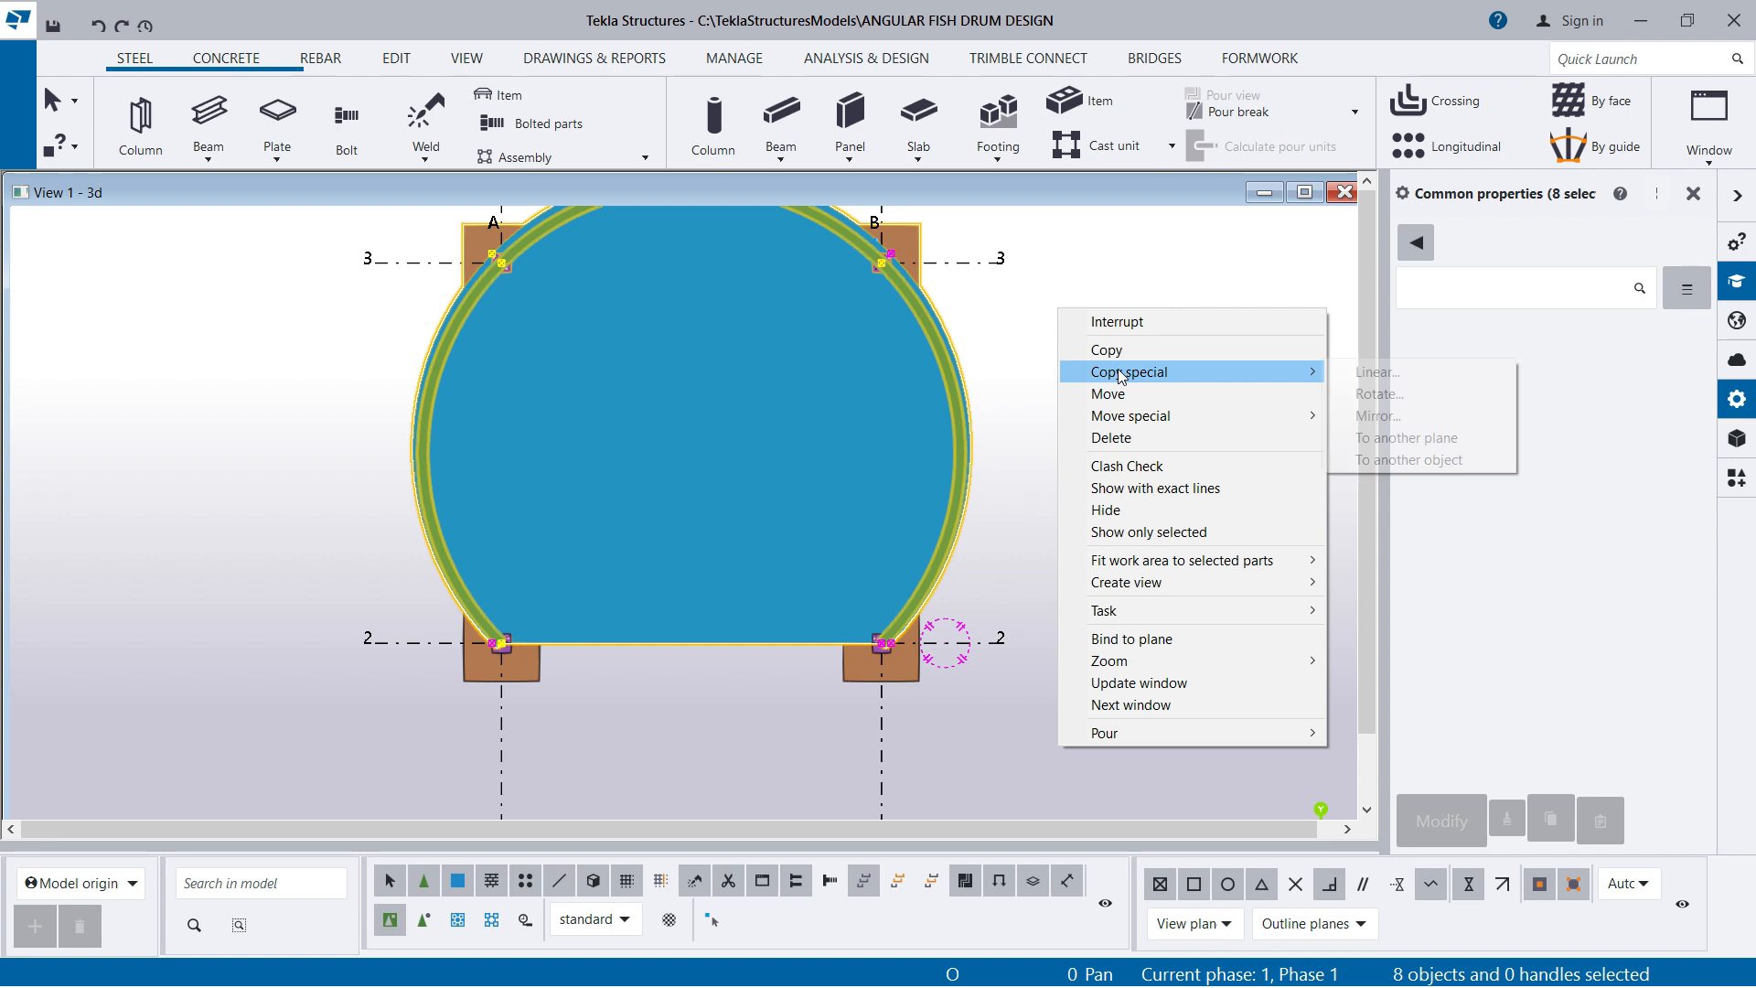
click(1388, 426)
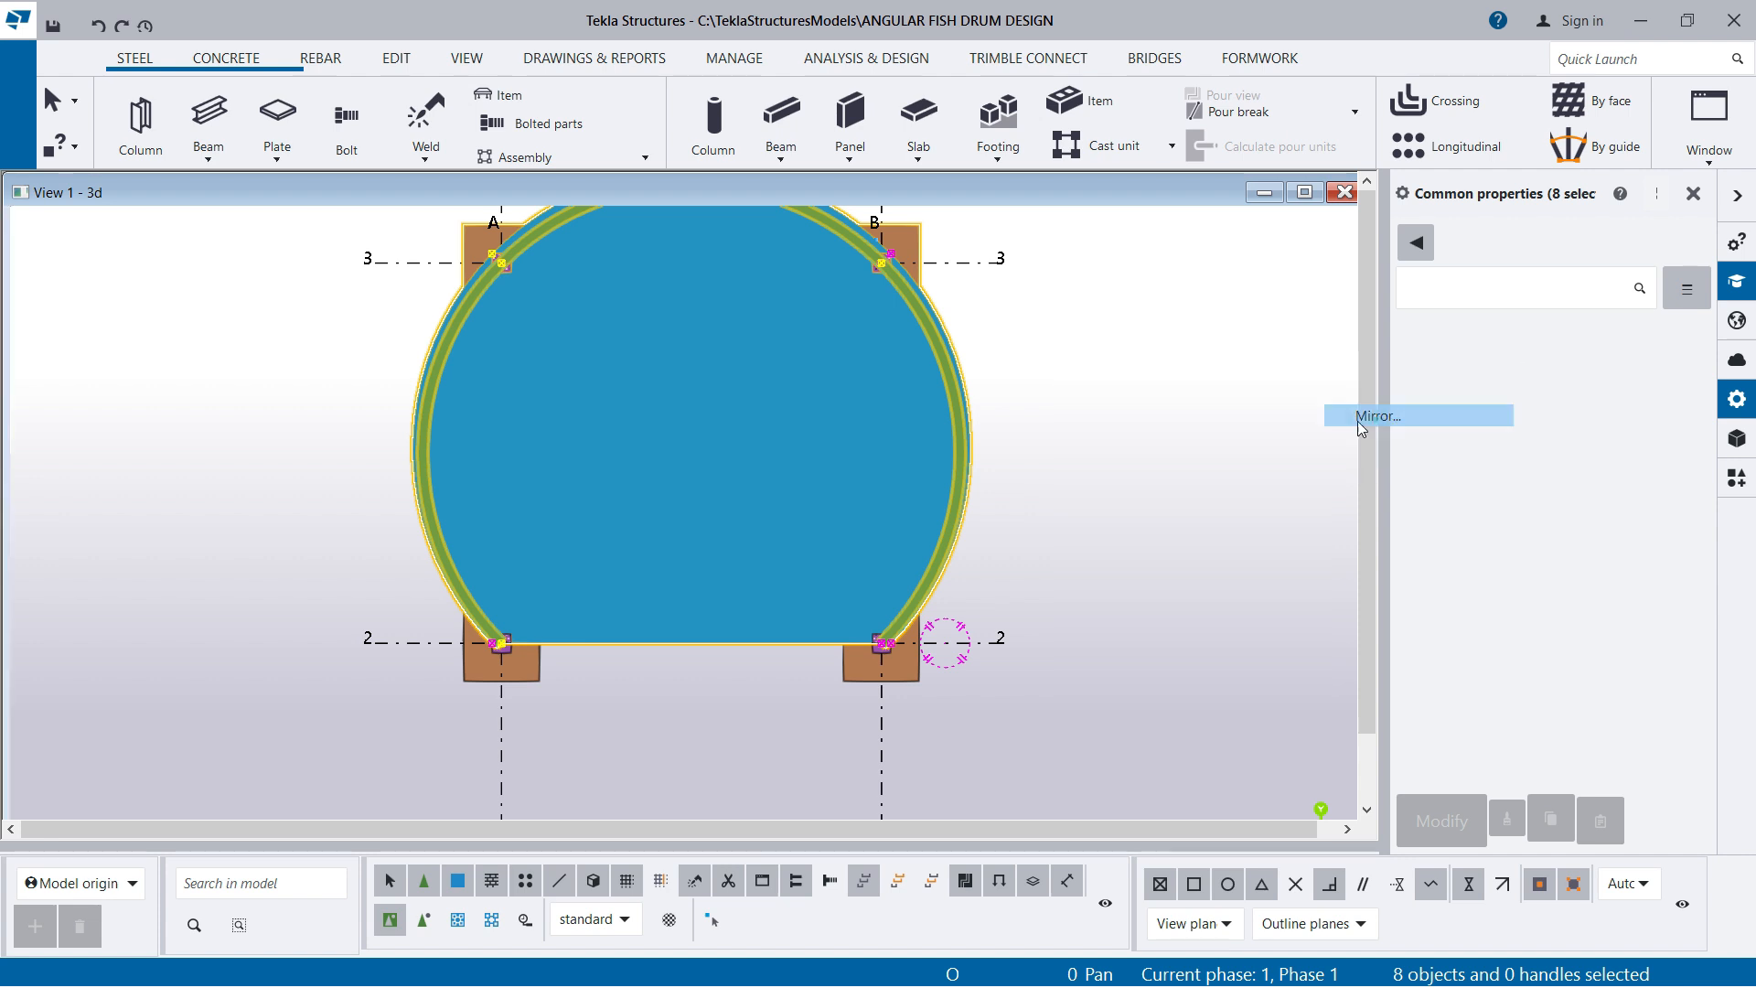
scroll(648, 695, up, 1)
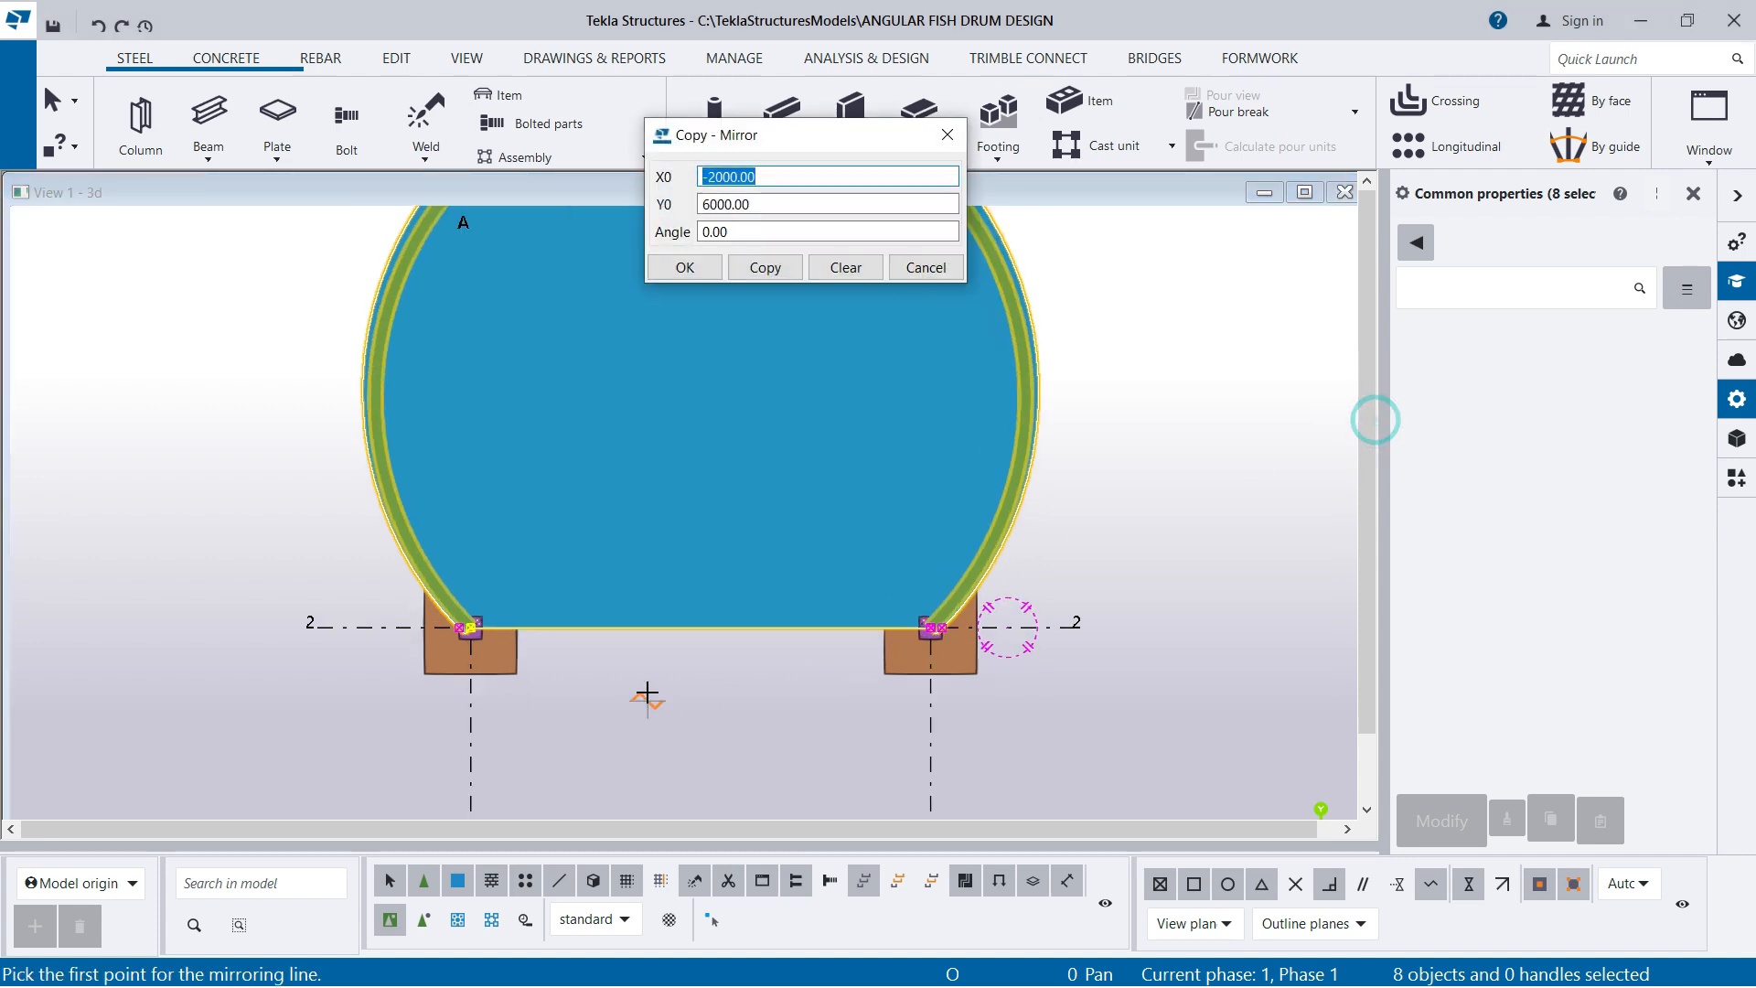
click(378, 630)
click(348, 627)
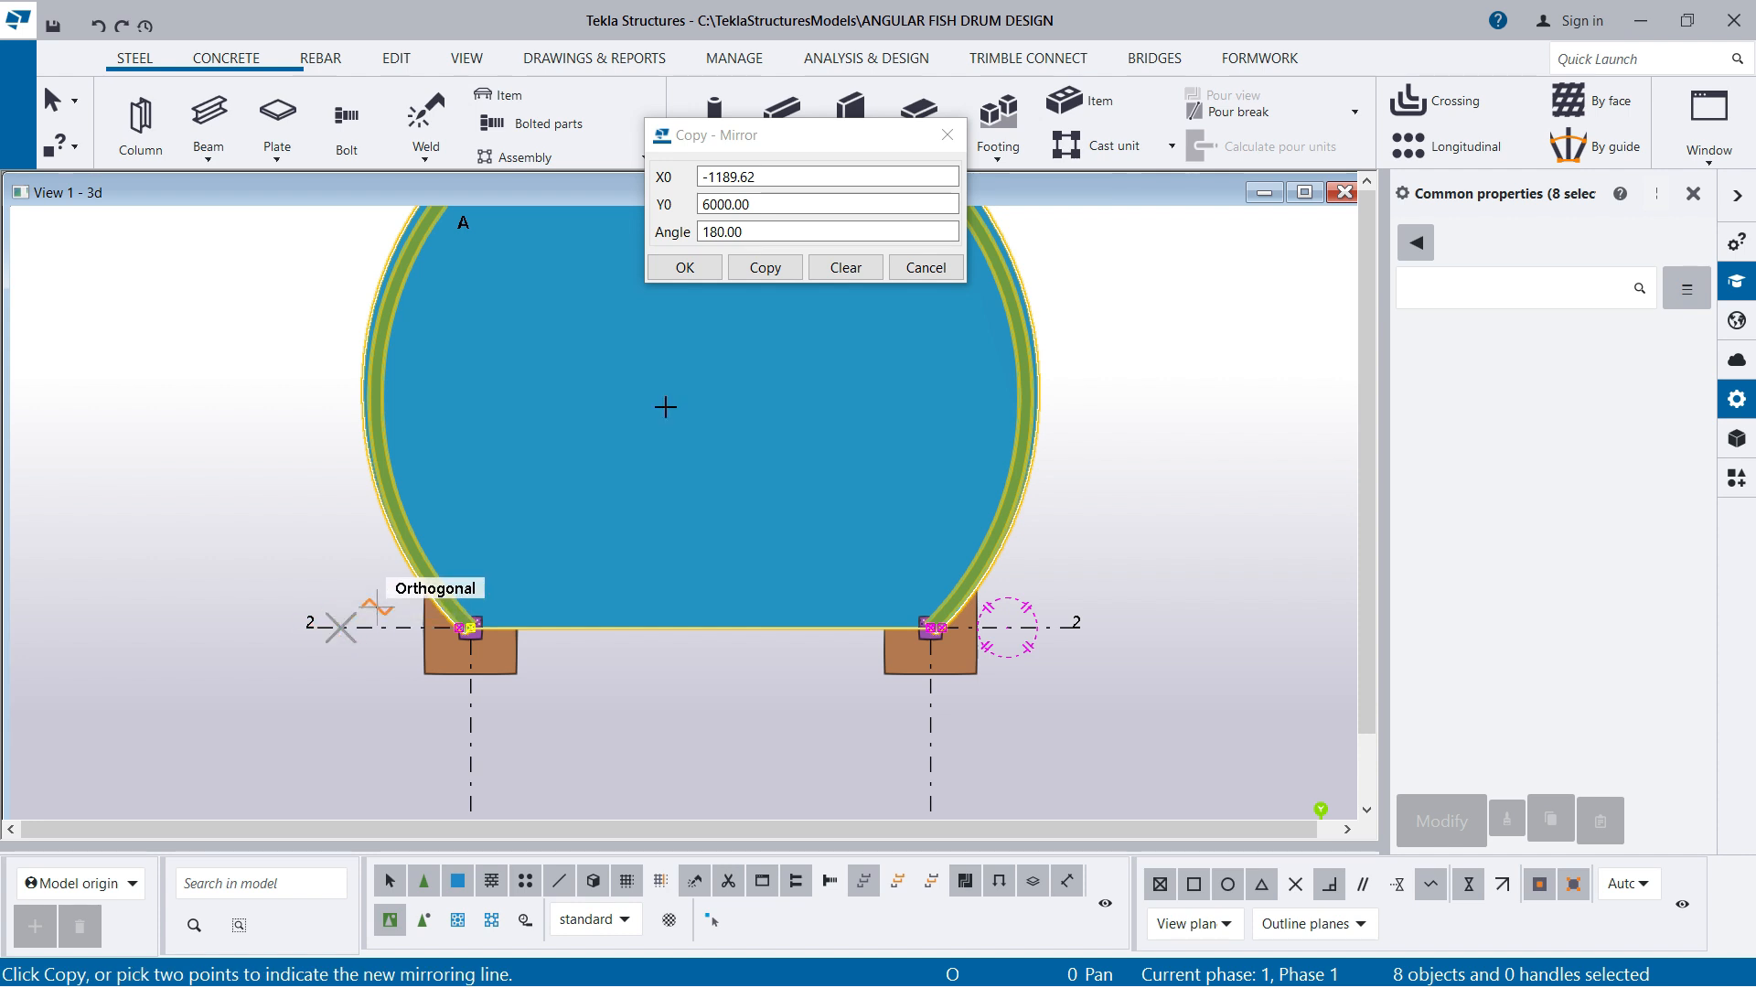
click(766, 270)
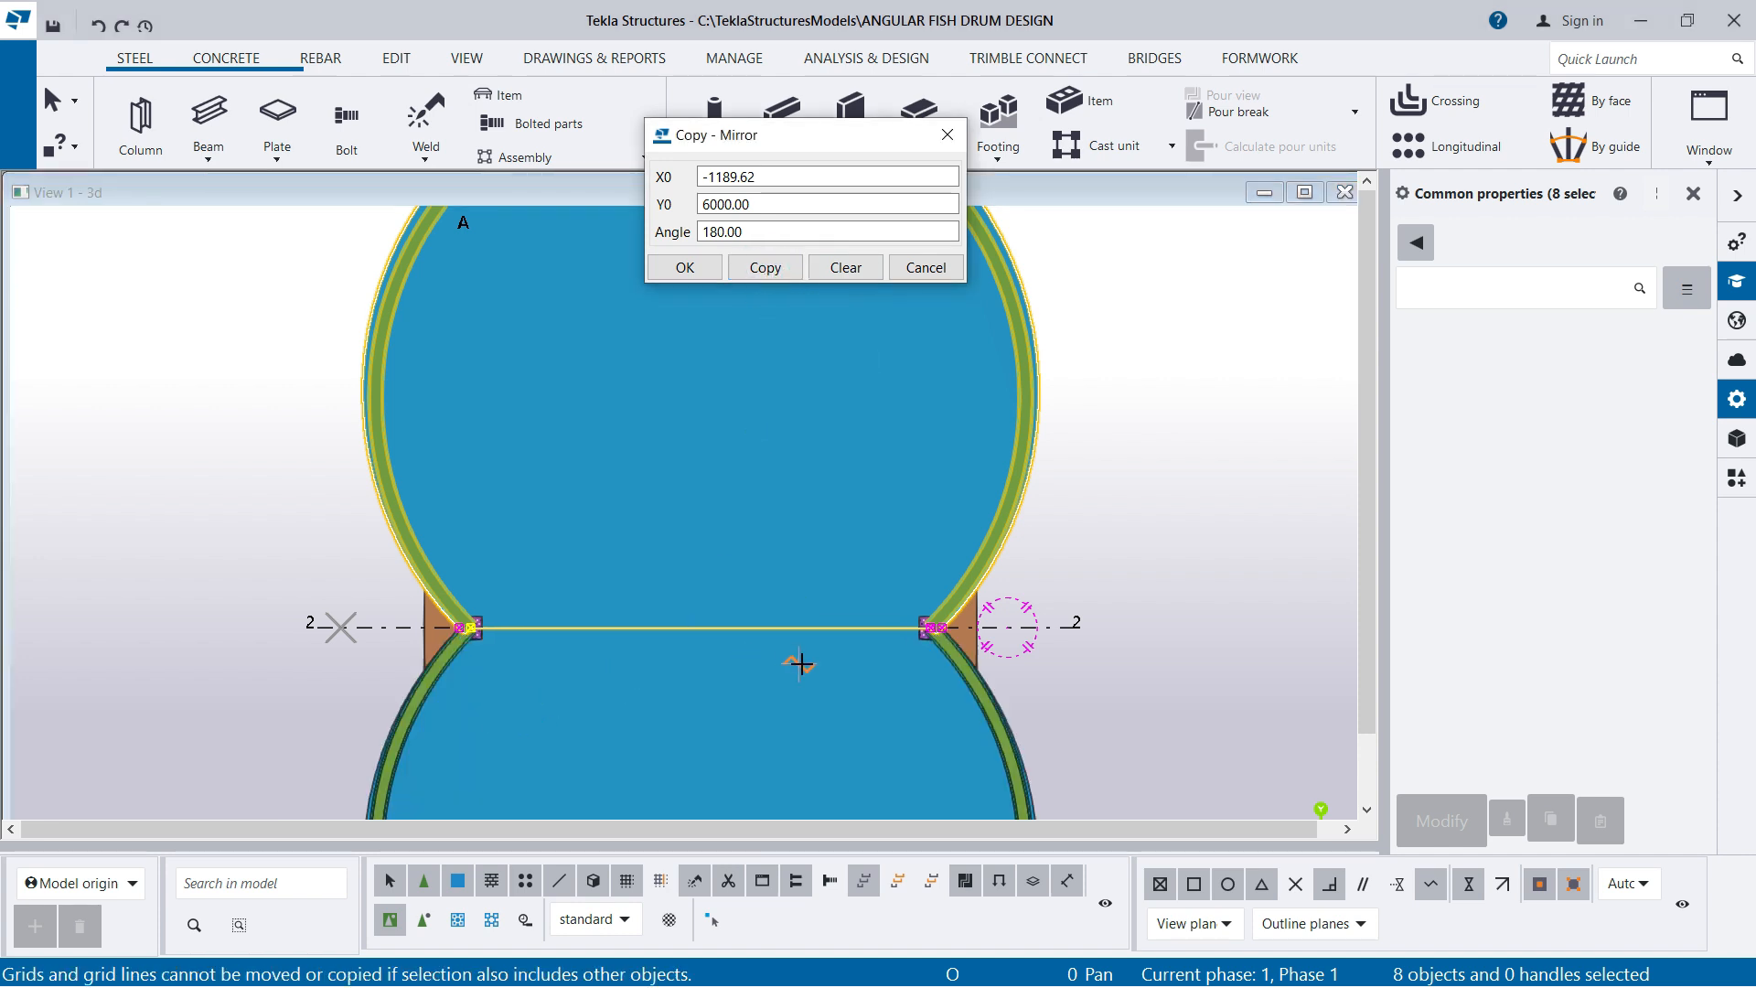
click(684, 267)
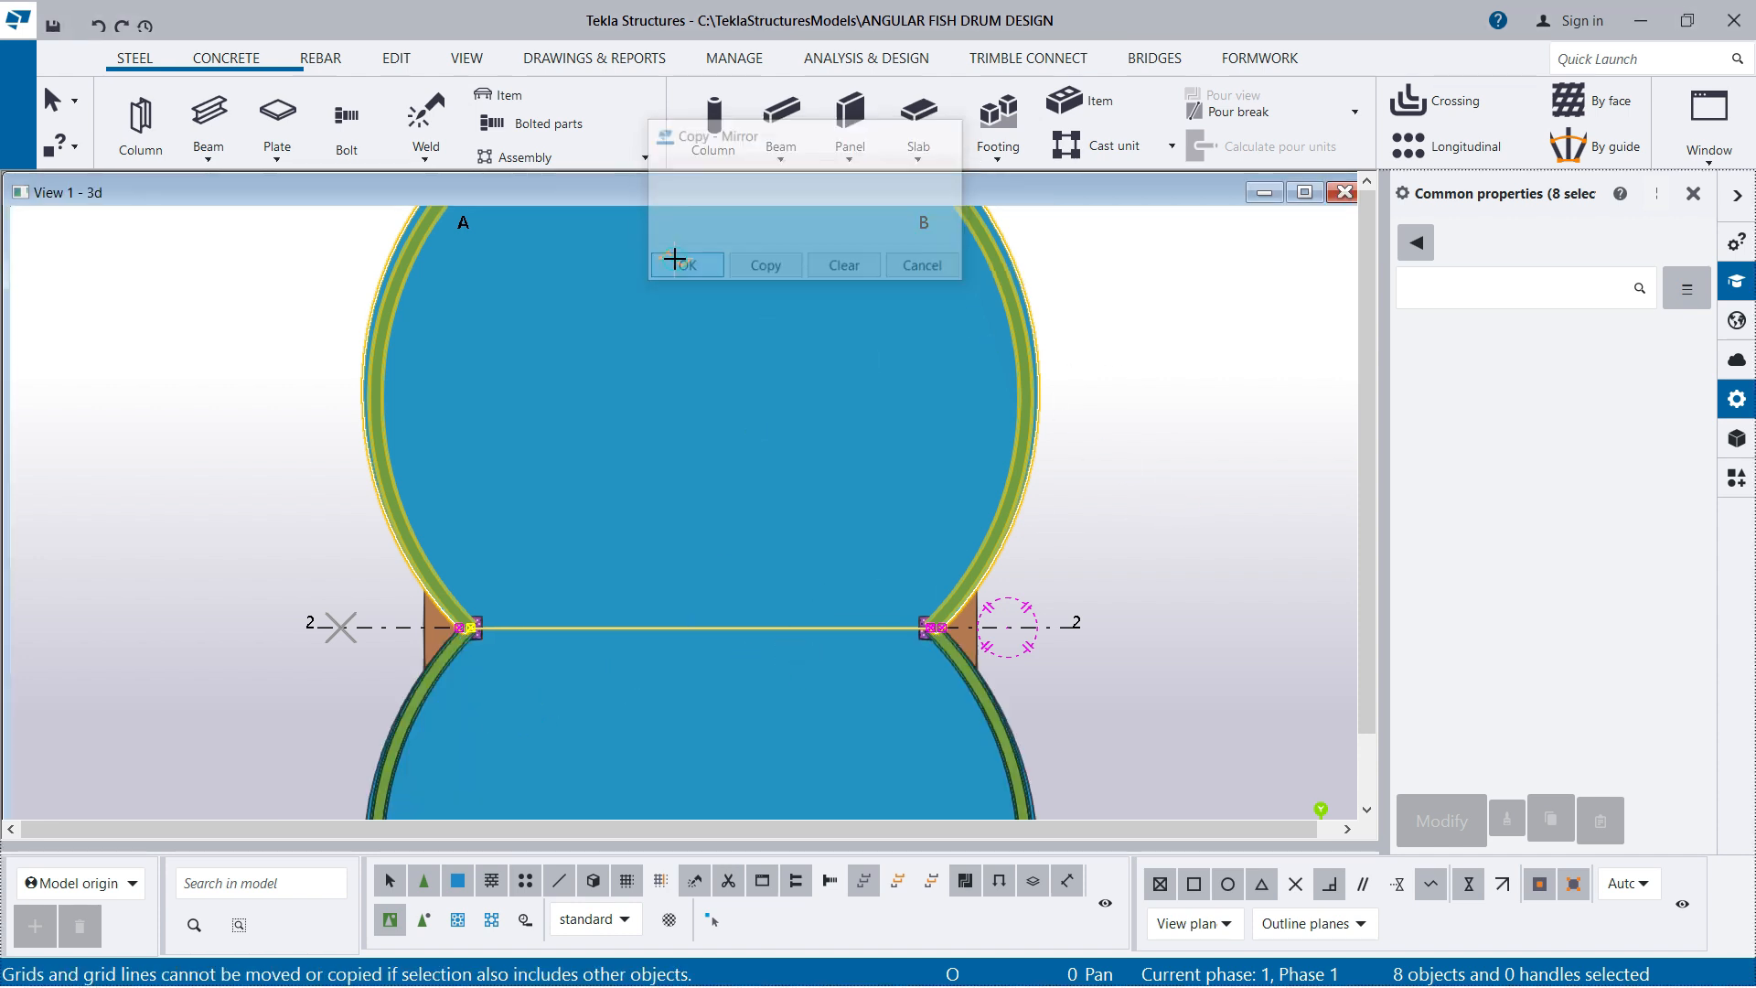
right_click(1143, 277)
click(1209, 292)
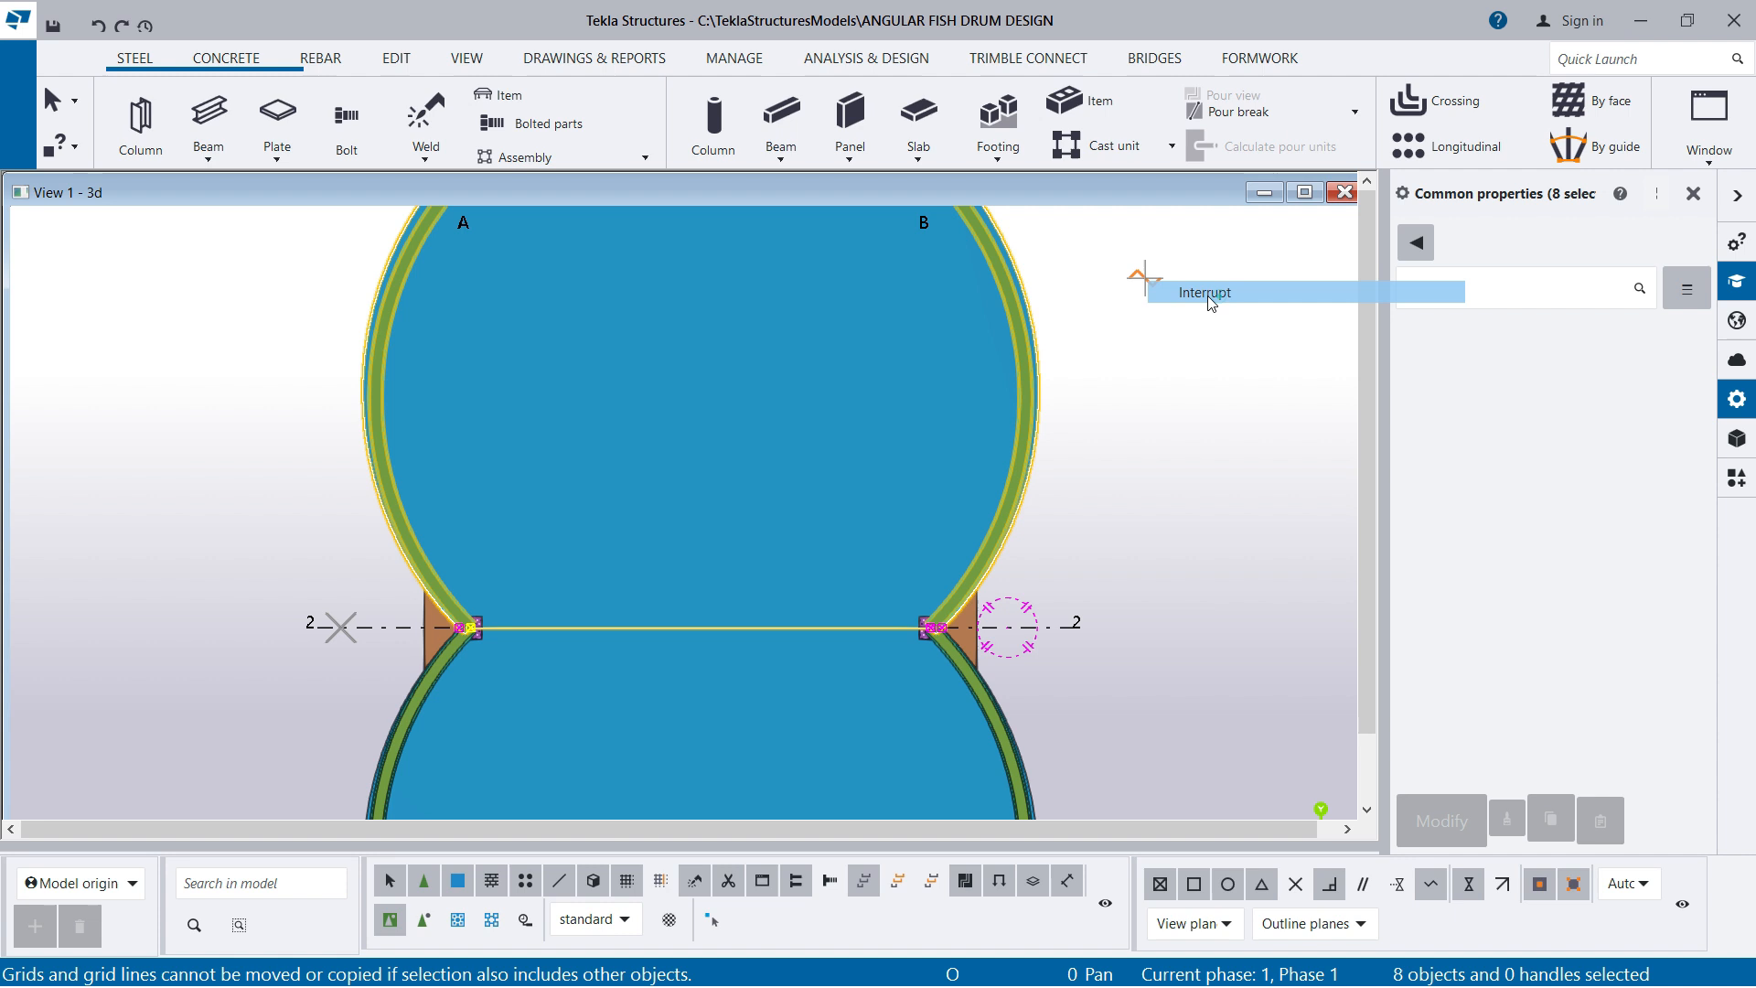
click(1141, 301)
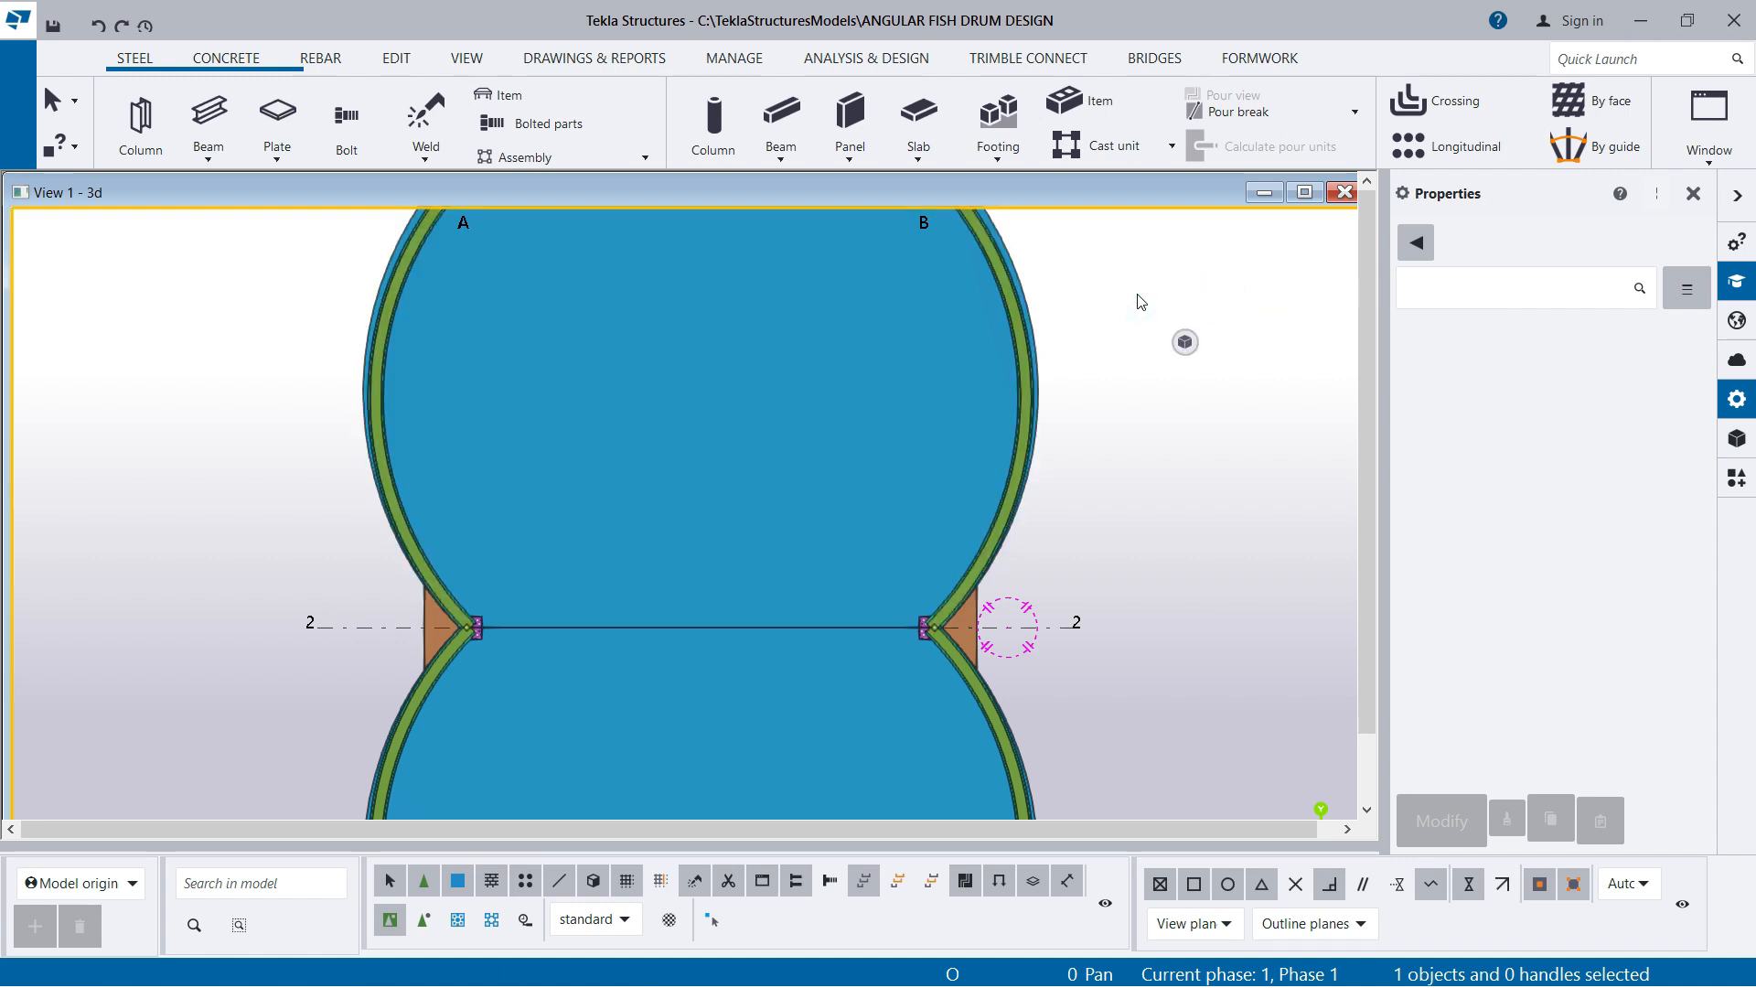
Examine the mirrored drum in 3D, checking the joined walls, top beams, slabs, columns and footings from several angles
key(ctrl+p)
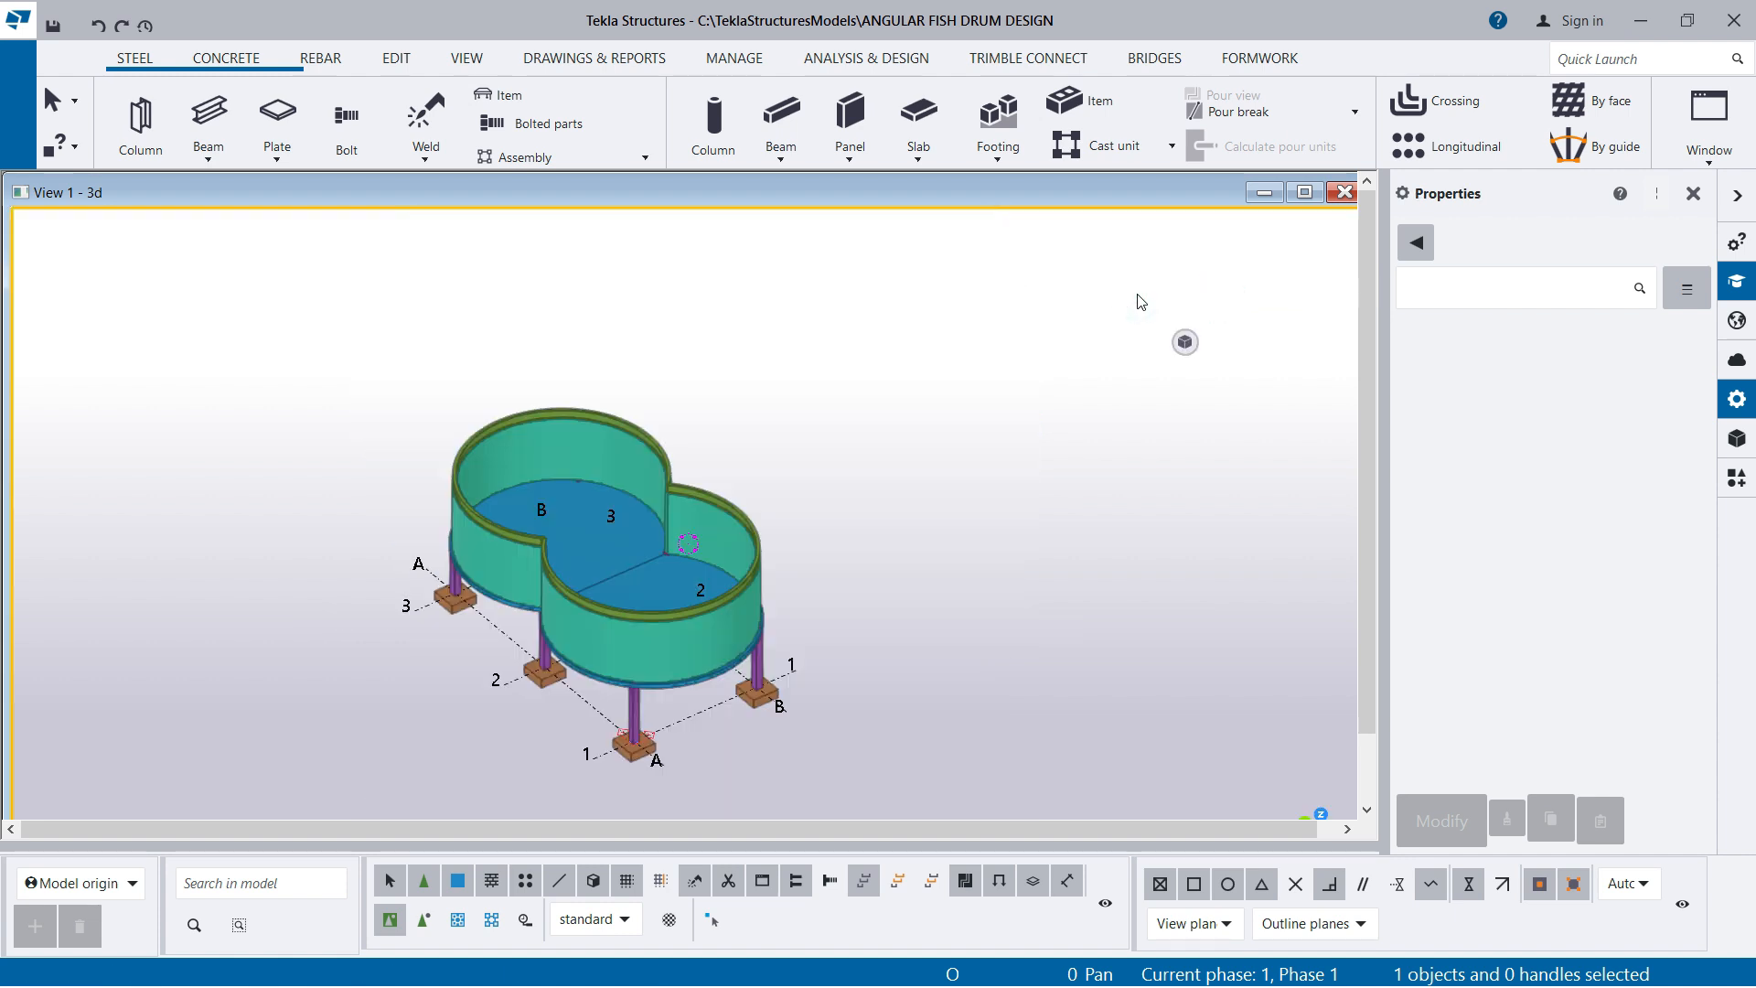
scroll(1015, 421, down, 1)
scroll(625, 571, up, 4)
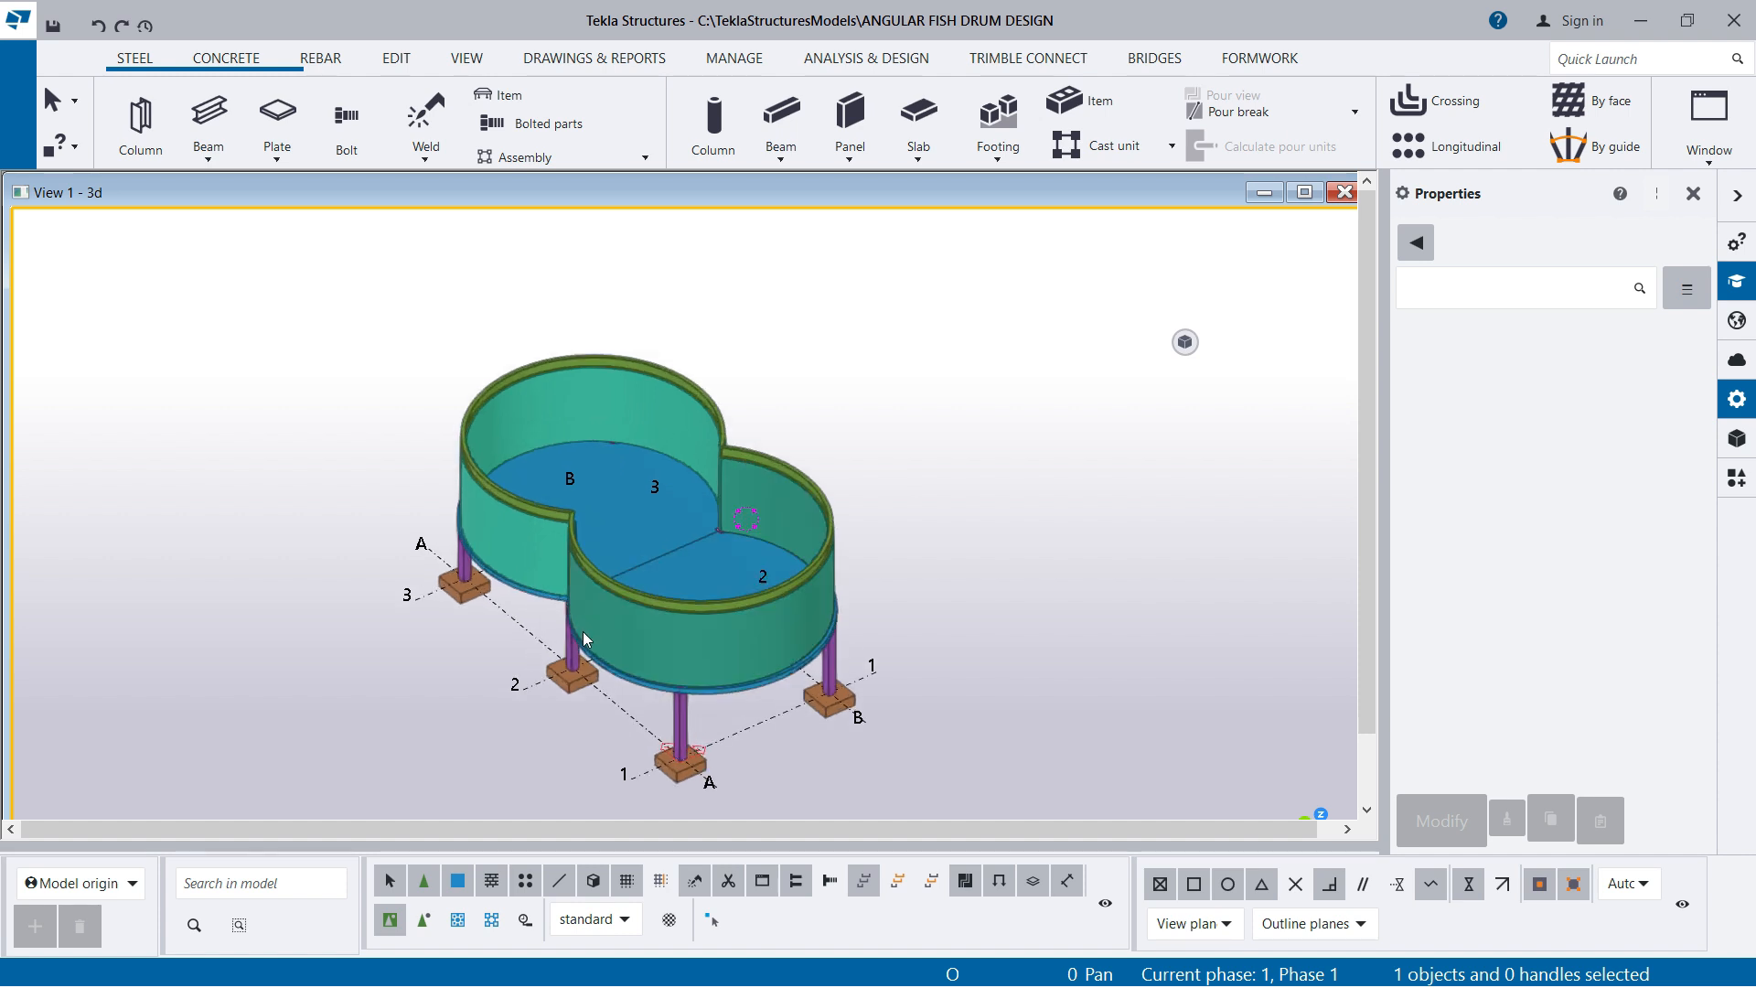
scroll(1335, 526, down, 1)
scroll(644, 640, up, 2)
ctrl+middle_drag(784, 719, 741, 739)
ctrl+middle_drag(611, 657, 713, 585)
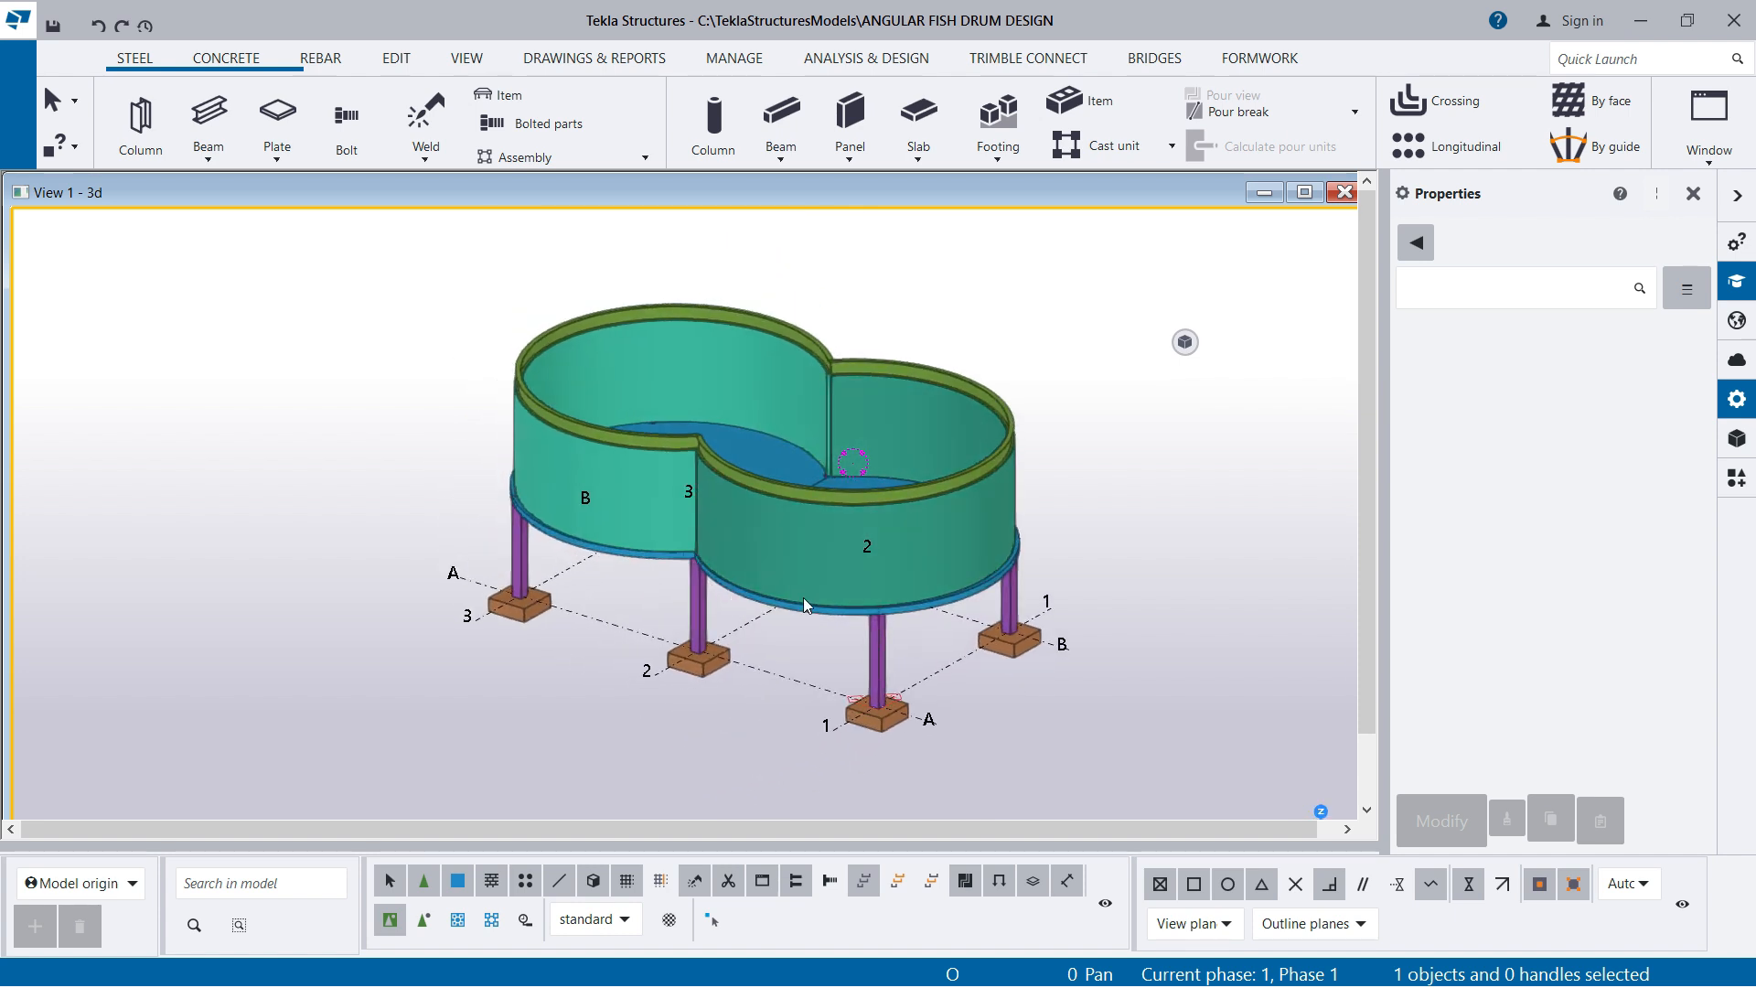
scroll(816, 602, up, 2)
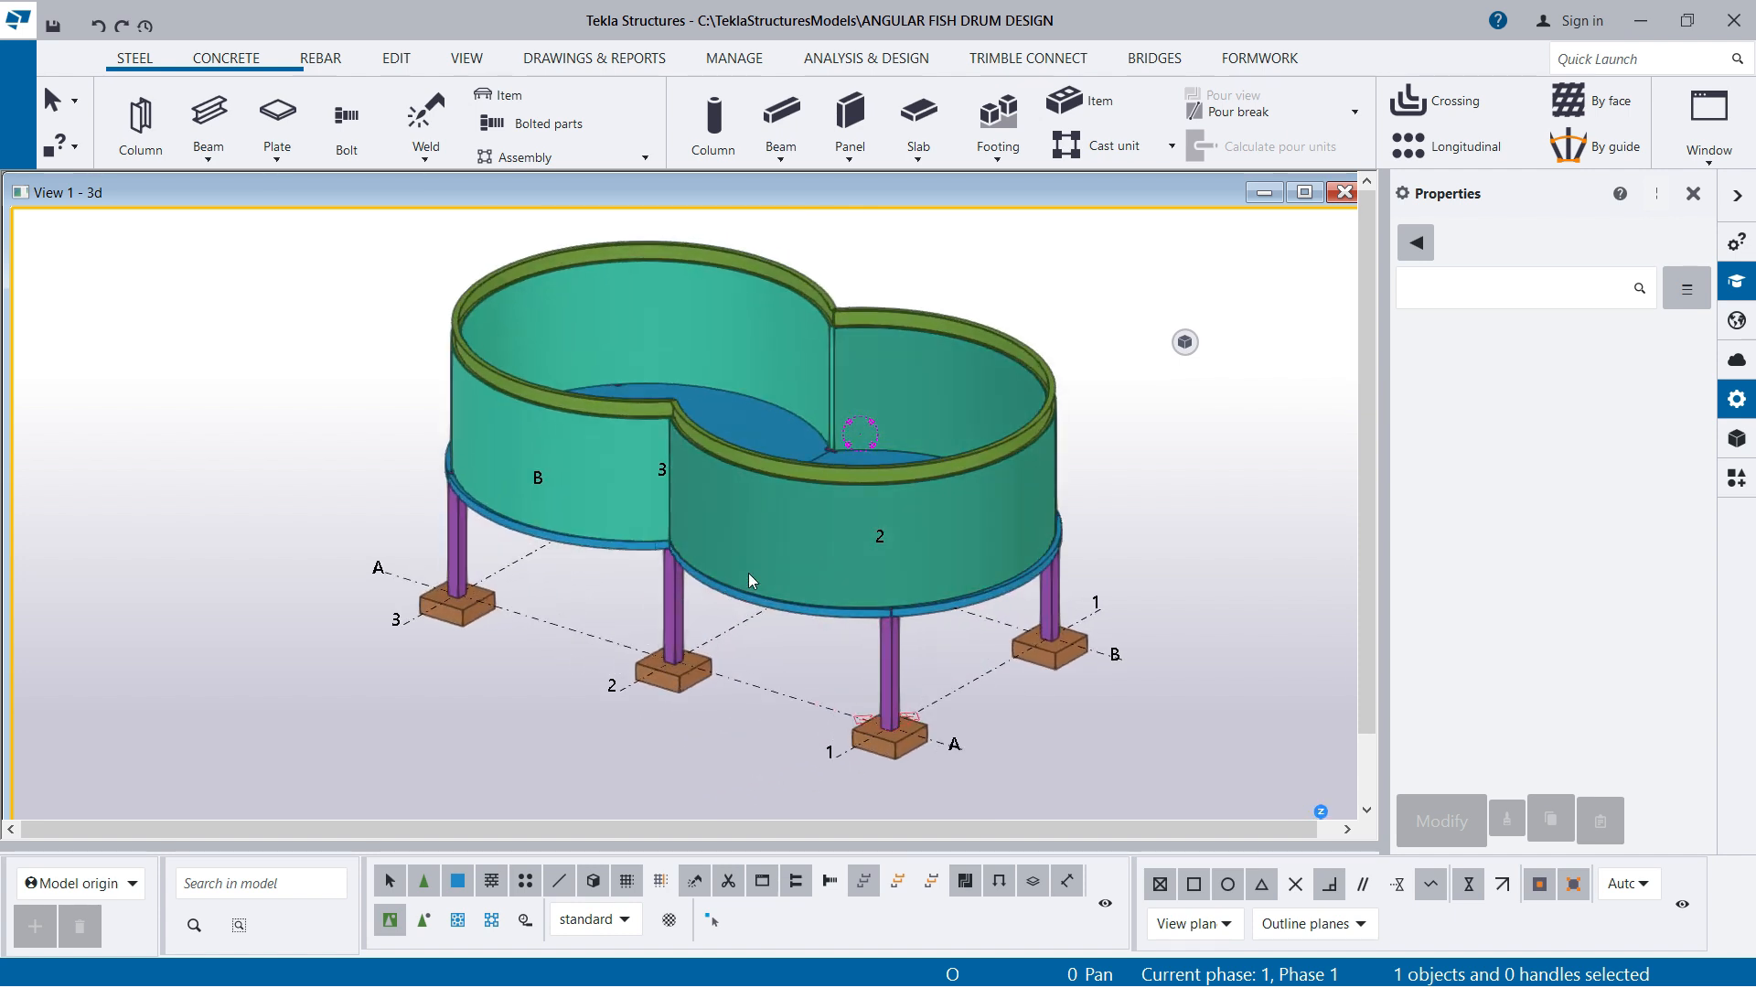
scroll(782, 550, up, 1)
ctrl+middle_drag(761, 623, 760, 710)
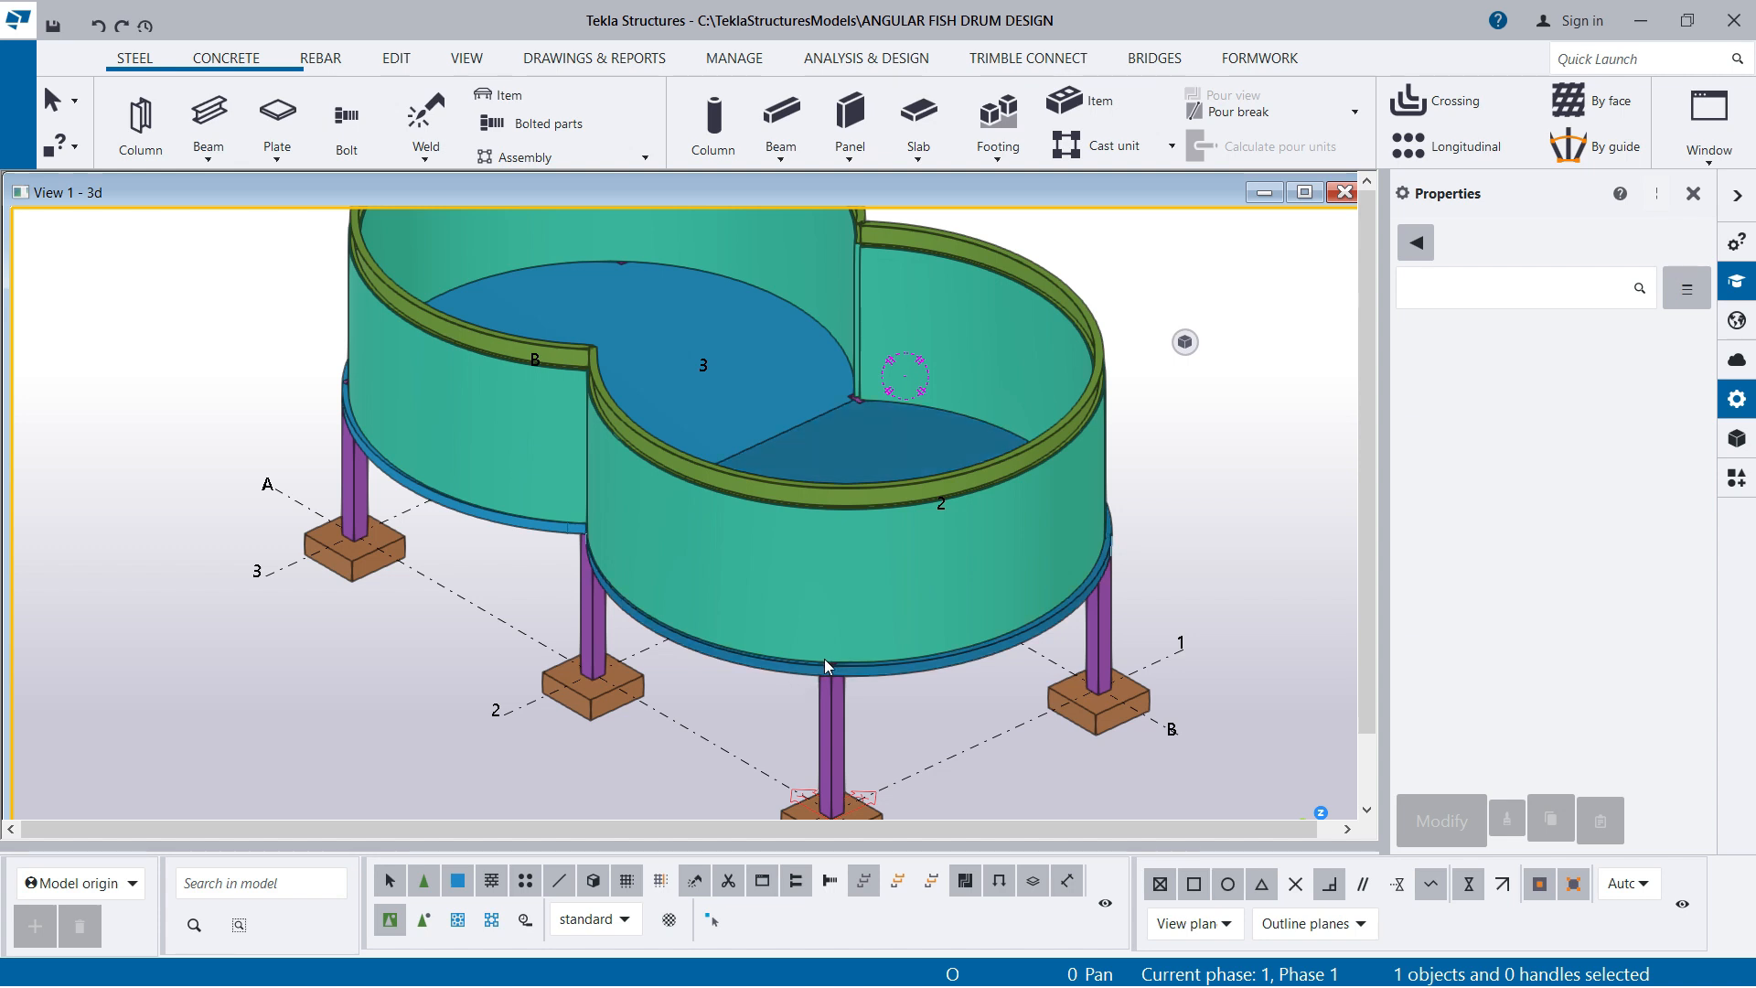
scroll(825, 659, down, 3)
scroll(794, 668, up, 2)
scroll(876, 548, up, 2)
scroll(935, 600, down, 2)
scroll(942, 595, up, 2)
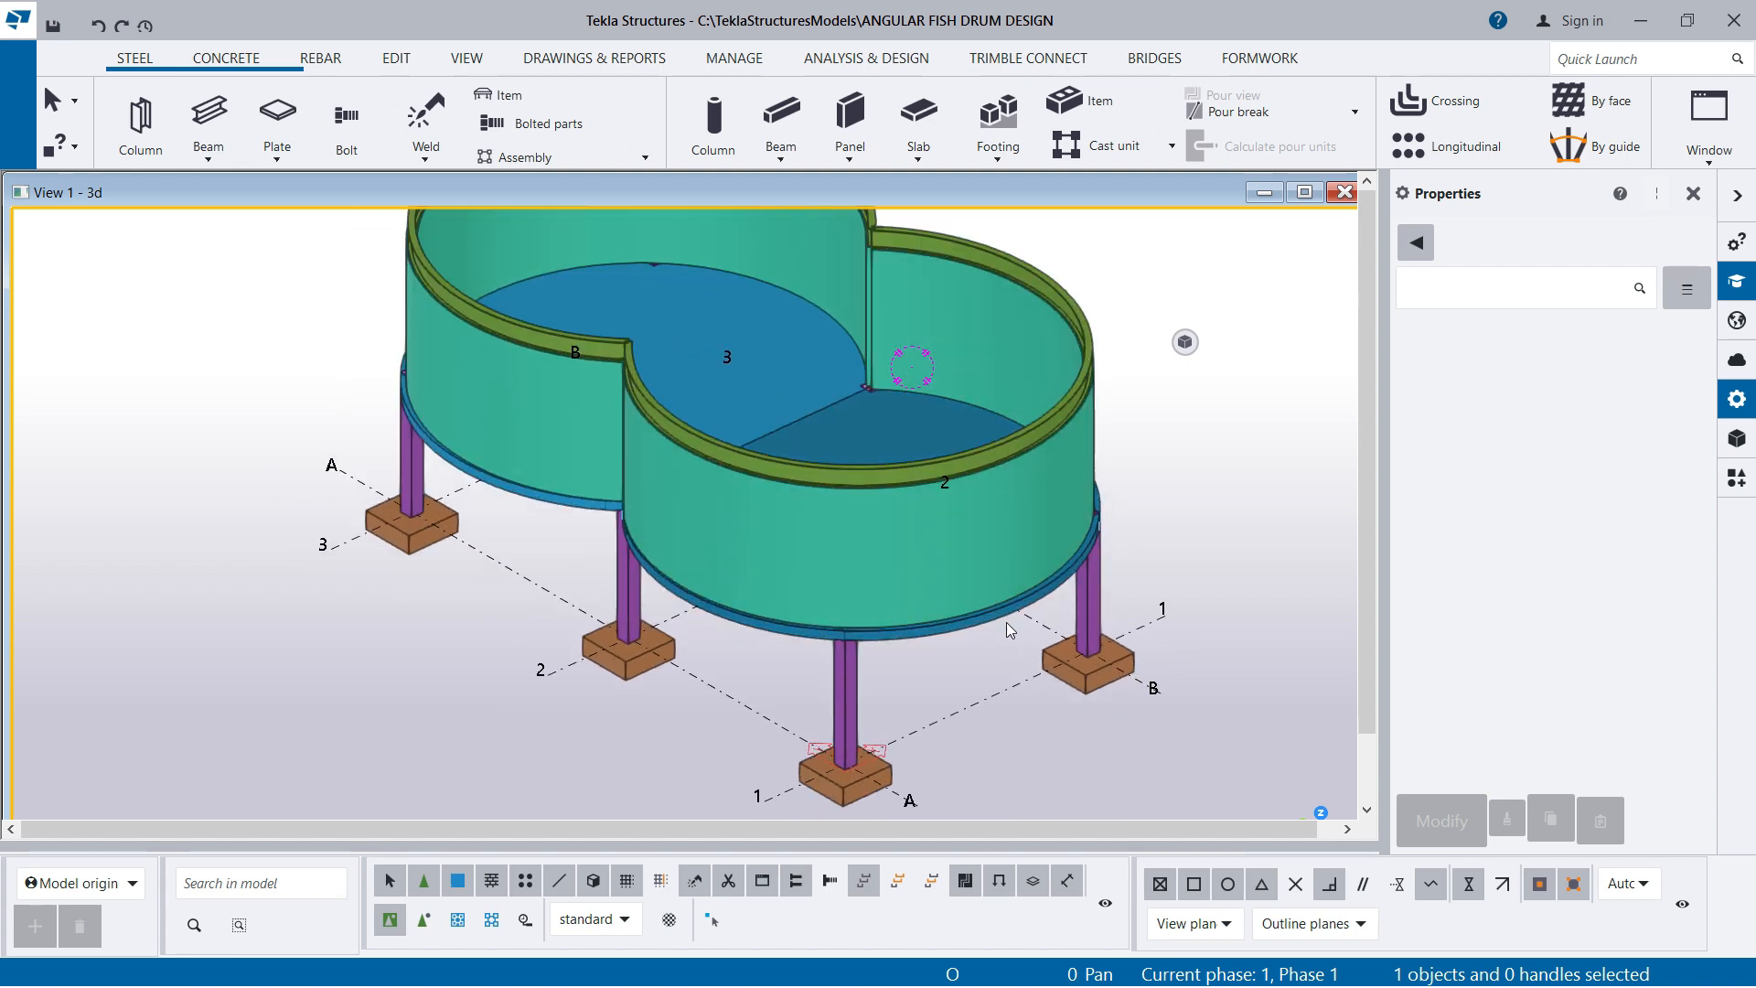